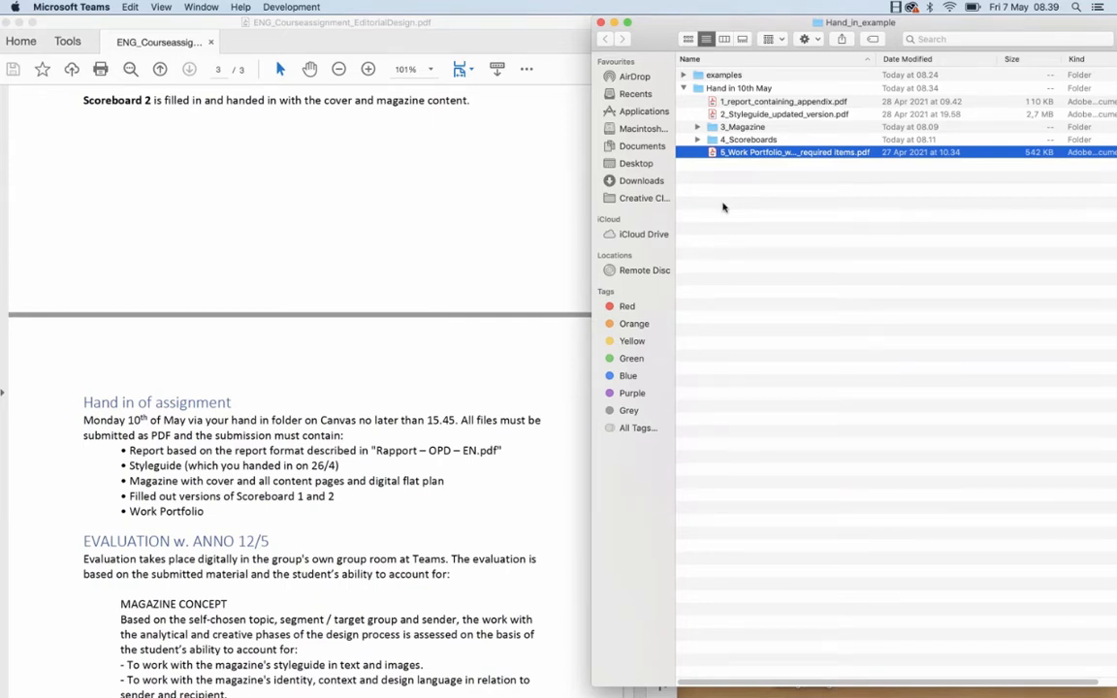
Examine the 26/4 and 10/5 deadline sections in the course assignment PDF, selecting their headings for emphasis
{"action": "left_click", "coordinate": [393, 332]}
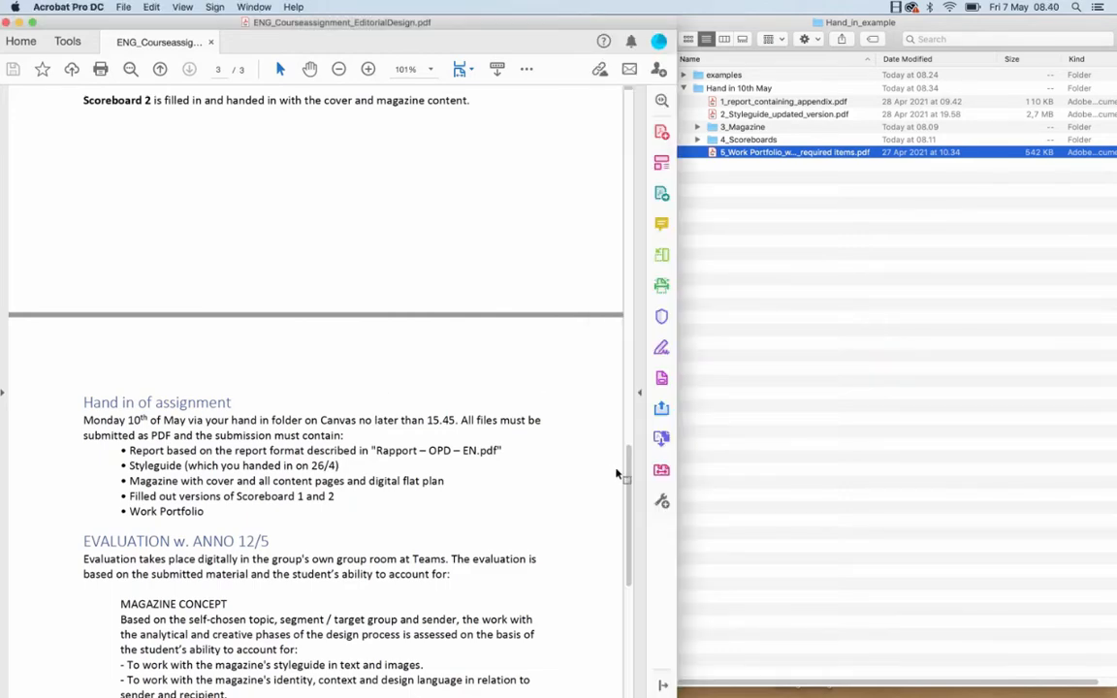
{"action": "left_click_drag", "start_coordinate": [628, 475], "coordinate": [600, 341]}
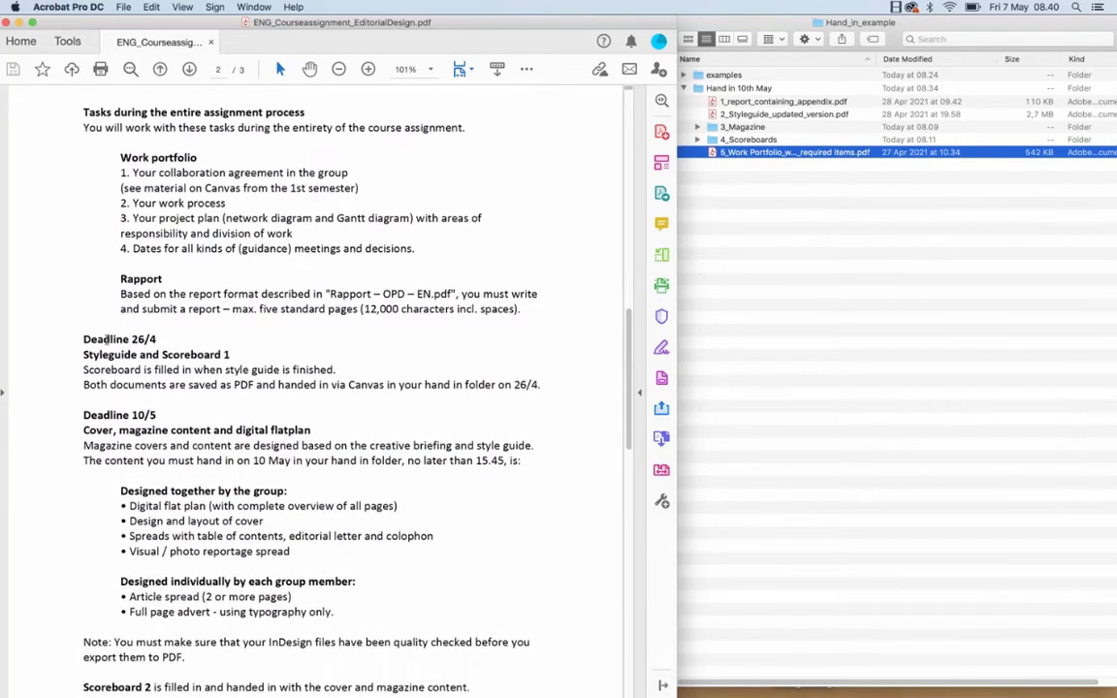
{"action": "left_click_drag", "start_coordinate": [111, 339], "coordinate": [166, 372]}
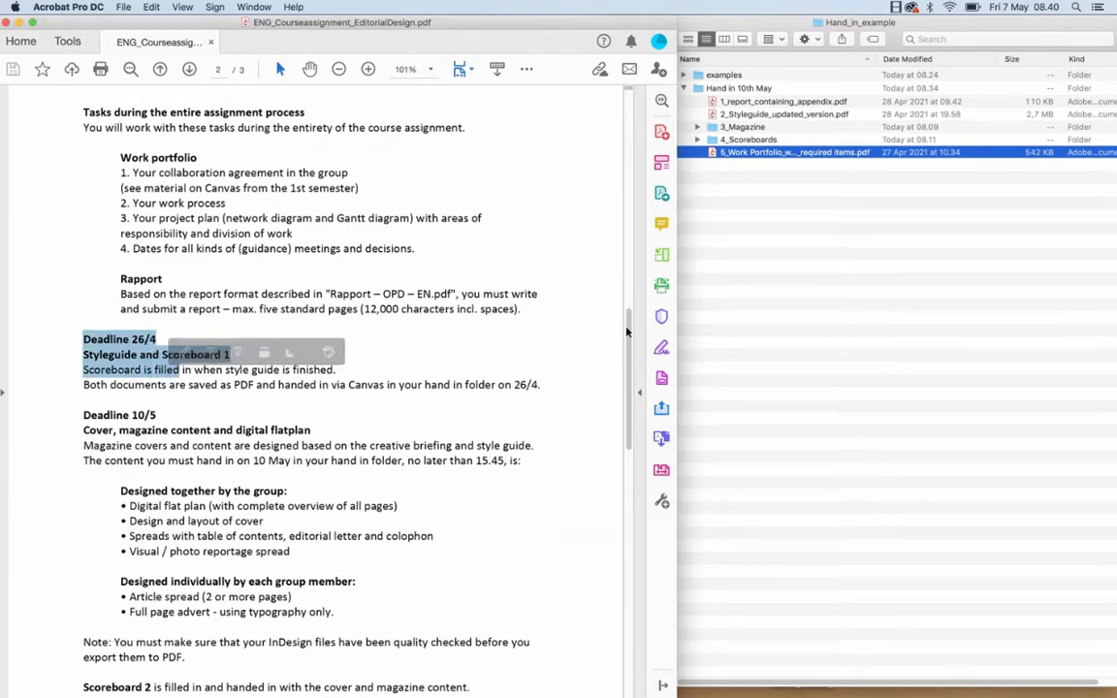
{"action": "scroll", "coordinate": [222, 291], "scroll_direction": "down", "scroll_amount": 2}
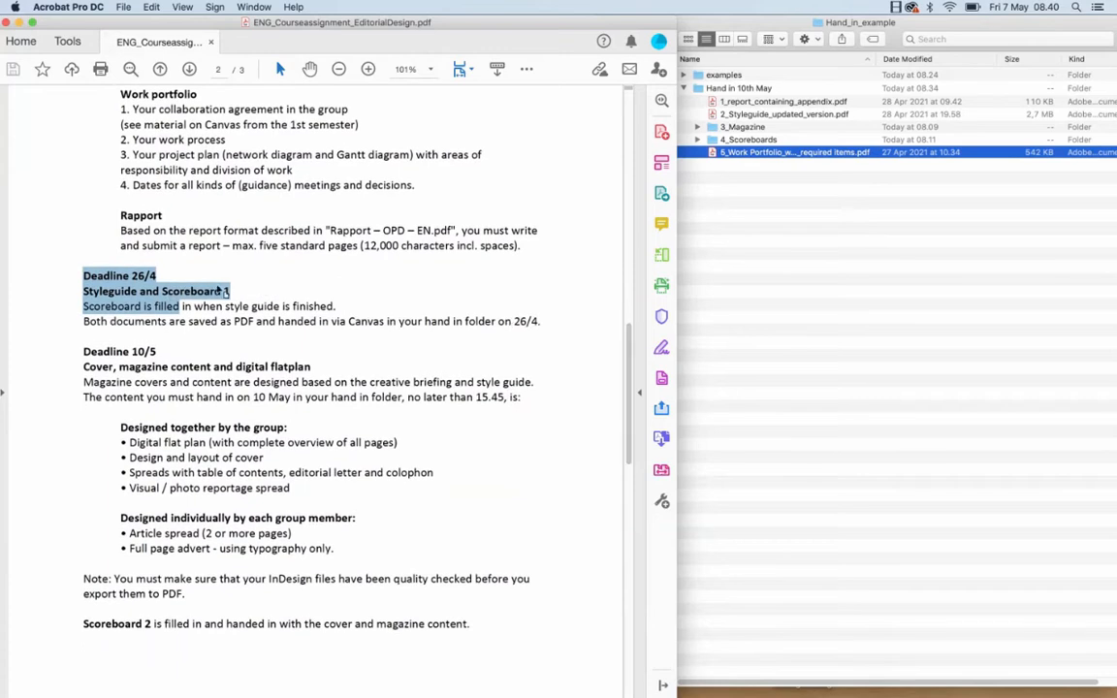
{"action": "left_click_drag", "start_coordinate": [627, 345], "coordinate": [626, 362]}
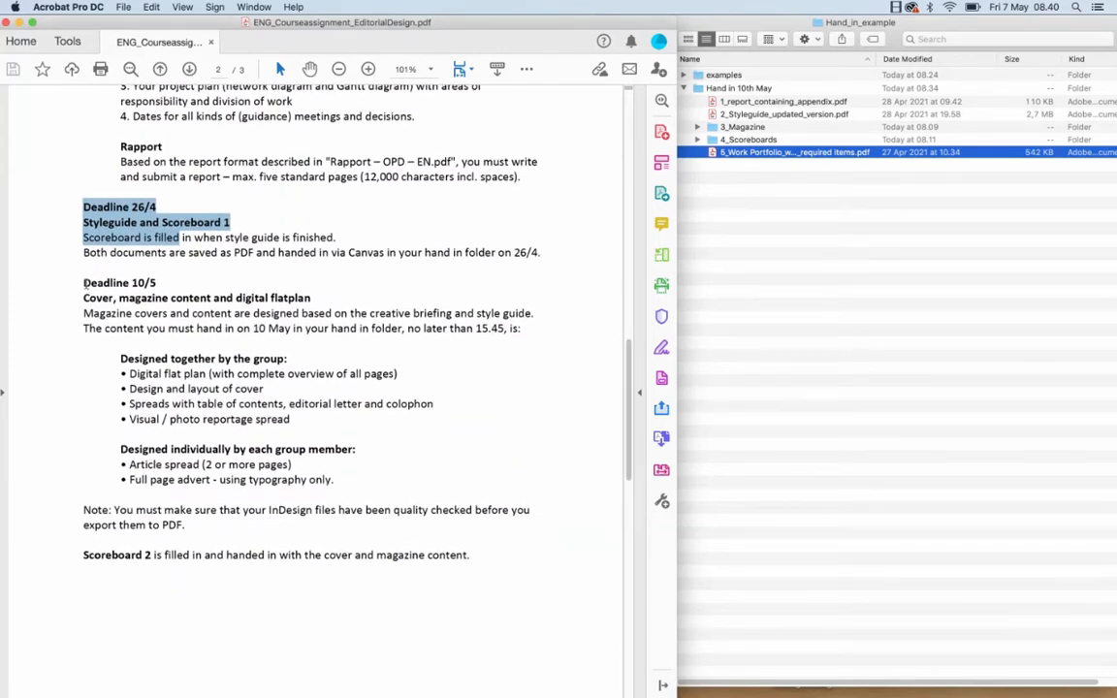
{"action": "left_click_drag", "start_coordinate": [84, 282], "coordinate": [153, 294]}
{"action": "left_click", "coordinate": [152, 288]}
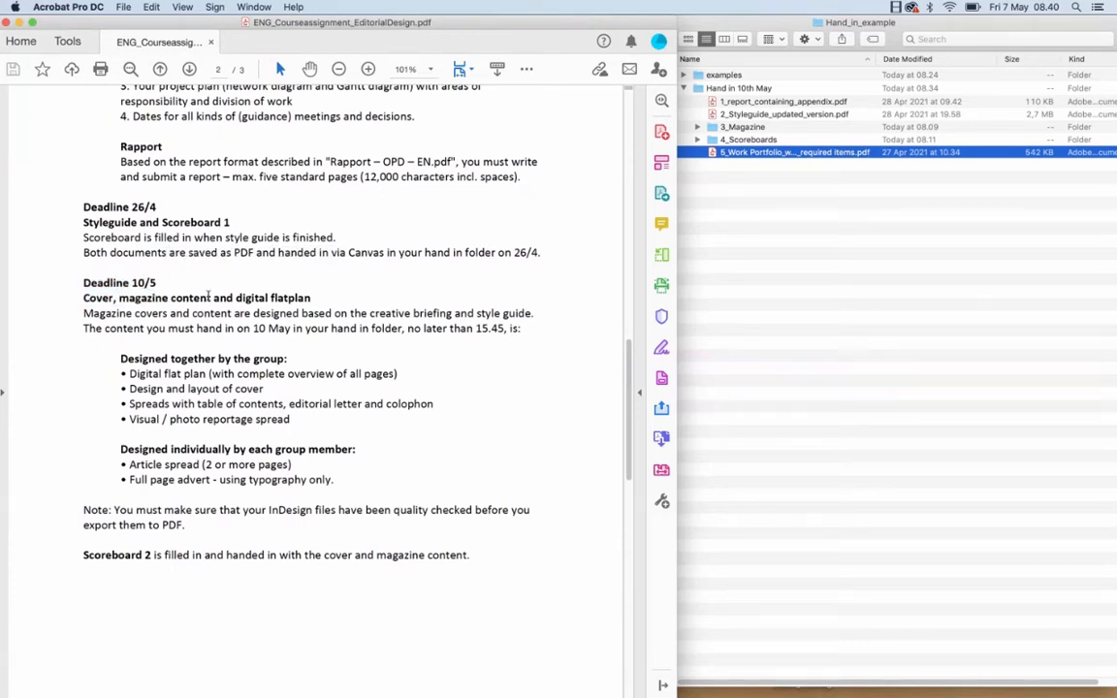
{"action": "left_click_drag", "start_coordinate": [102, 223], "coordinate": [186, 224]}
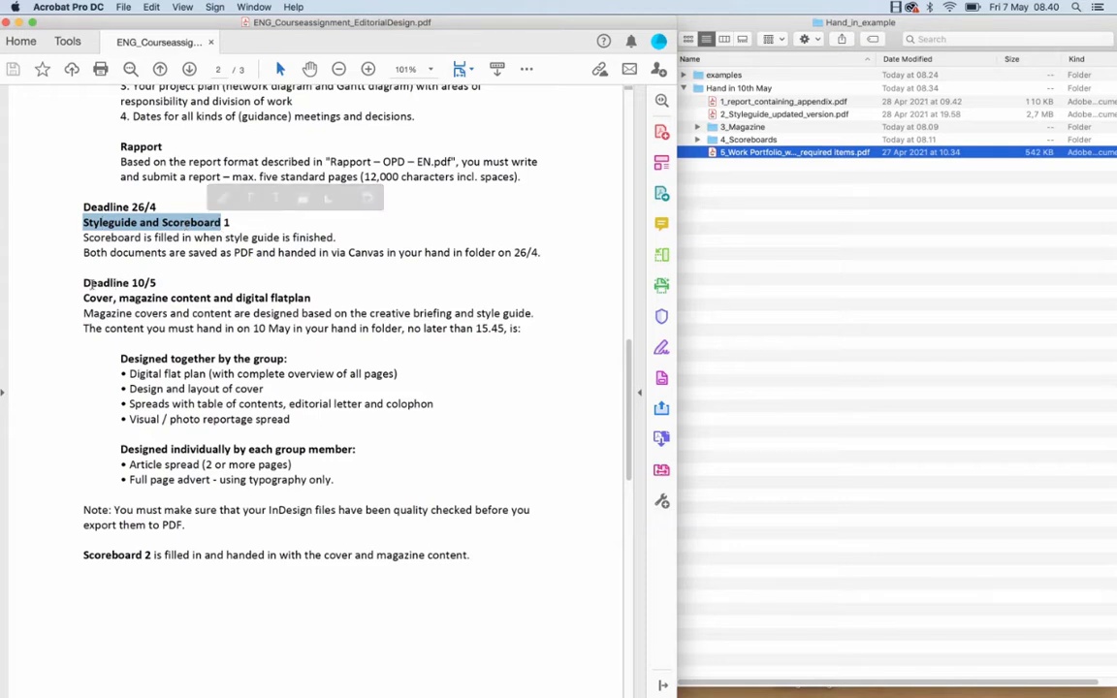
{"action": "left_click_drag", "start_coordinate": [88, 284], "coordinate": [155, 287]}
{"action": "left_click", "coordinate": [201, 330]}
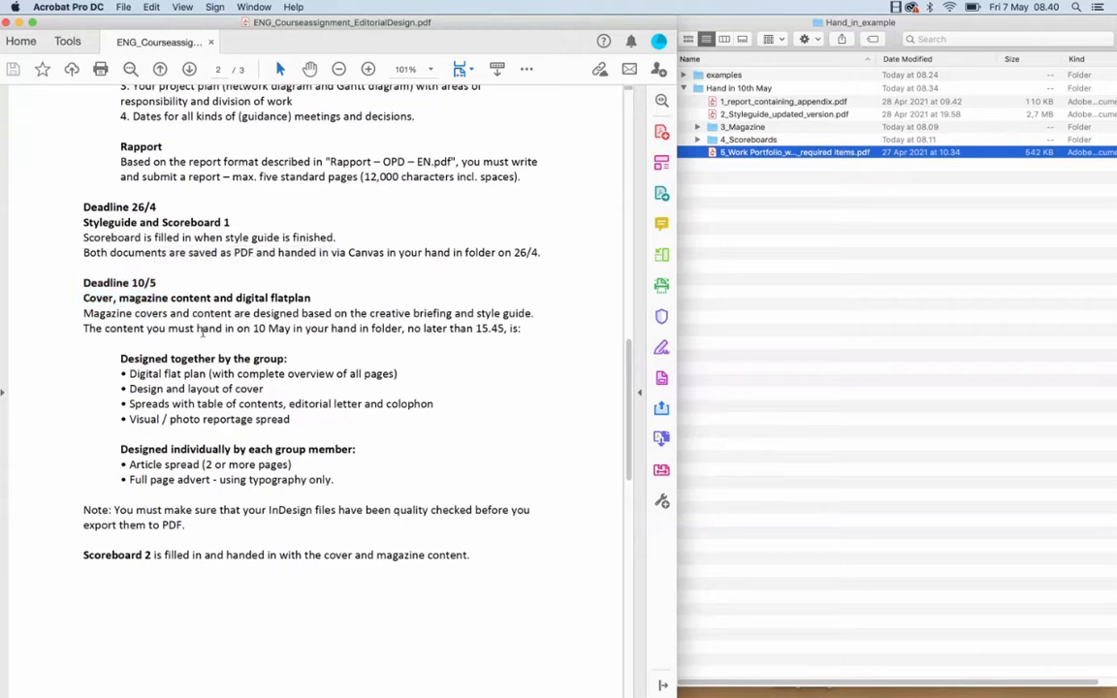
Review the group and individual magazine requirements and the list of required submission files, selecting both lists for emphasis
{"action": "scroll", "coordinate": [204, 398], "scroll_direction": "down", "scroll_amount": 6}
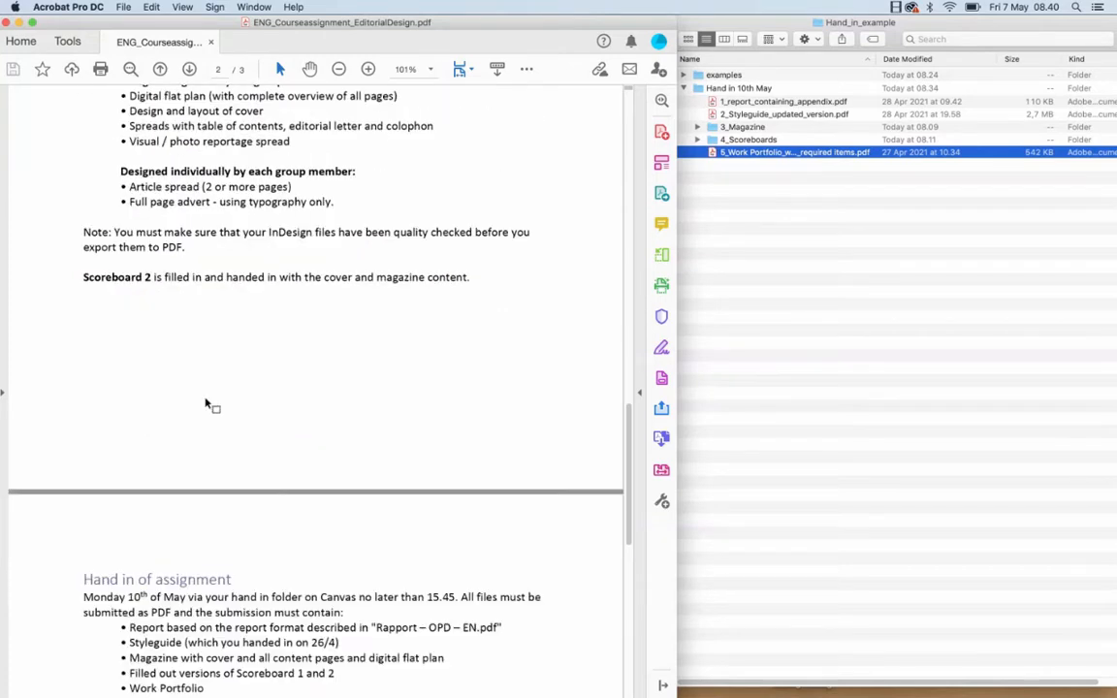
{"action": "scroll", "coordinate": [211, 403], "scroll_direction": "up", "scroll_amount": 4}
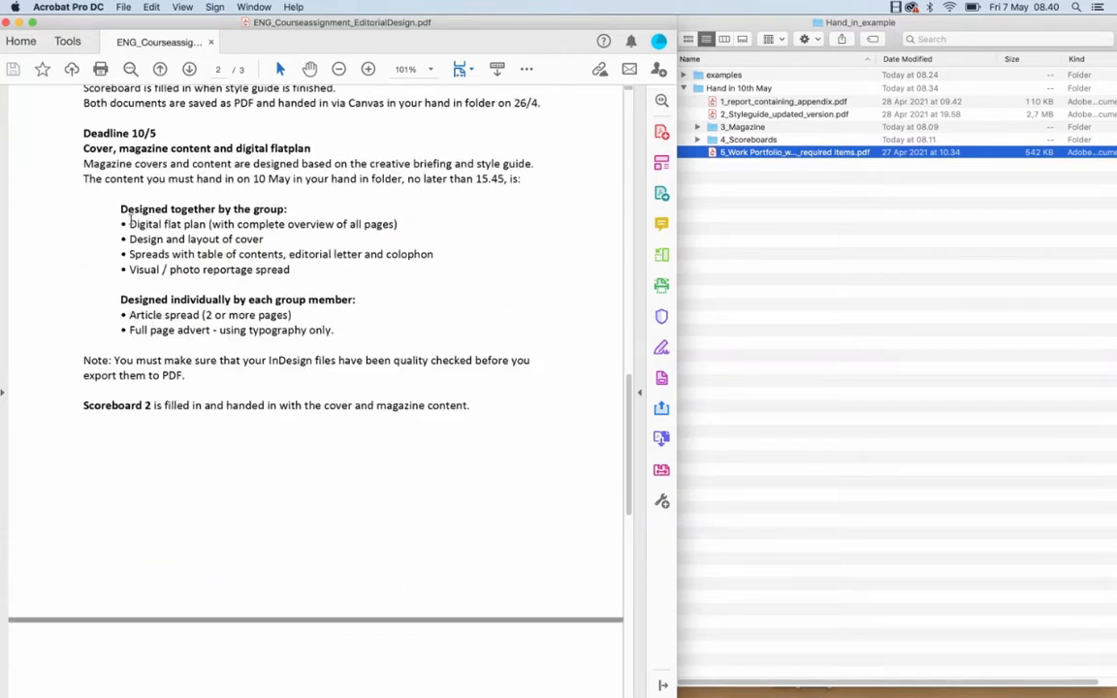
{"action": "left_click_drag", "start_coordinate": [129, 224], "coordinate": [334, 330]}
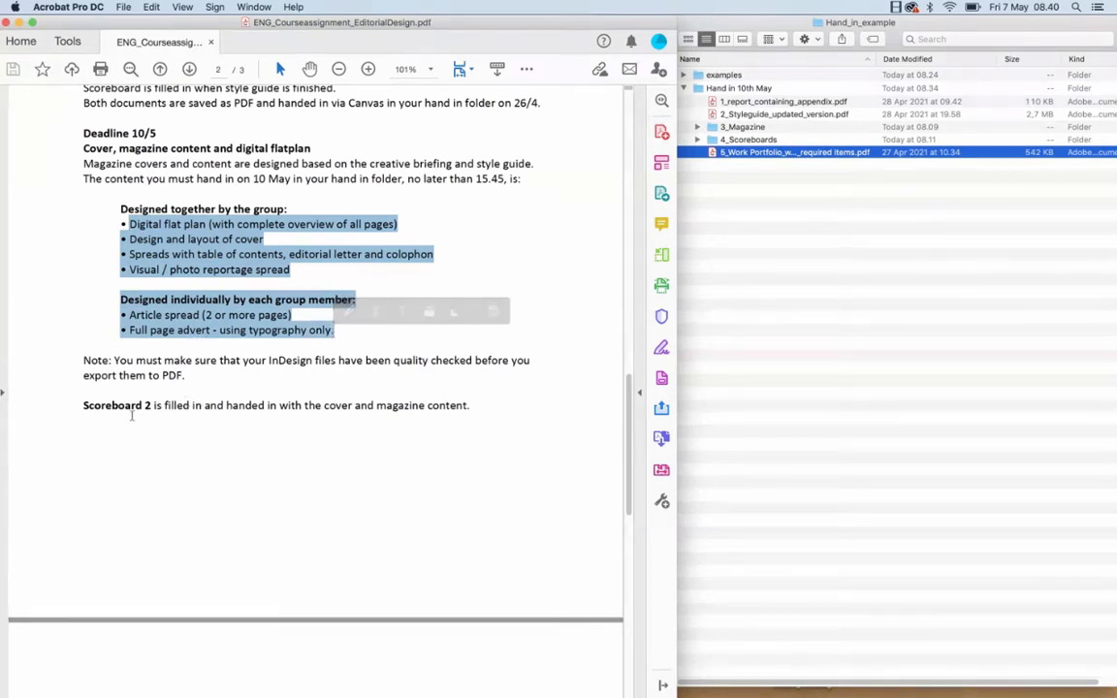
{"action": "scroll", "coordinate": [141, 407], "scroll_direction": "down", "scroll_amount": 3}
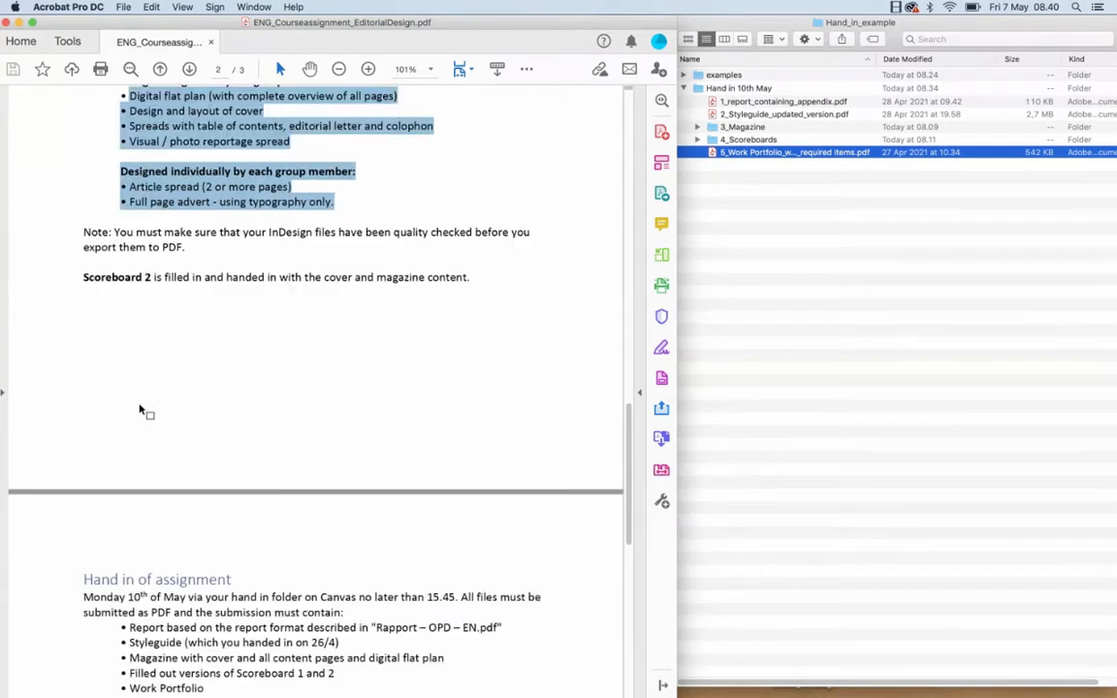
{"action": "scroll", "coordinate": [140, 412], "scroll_direction": "down", "scroll_amount": 6}
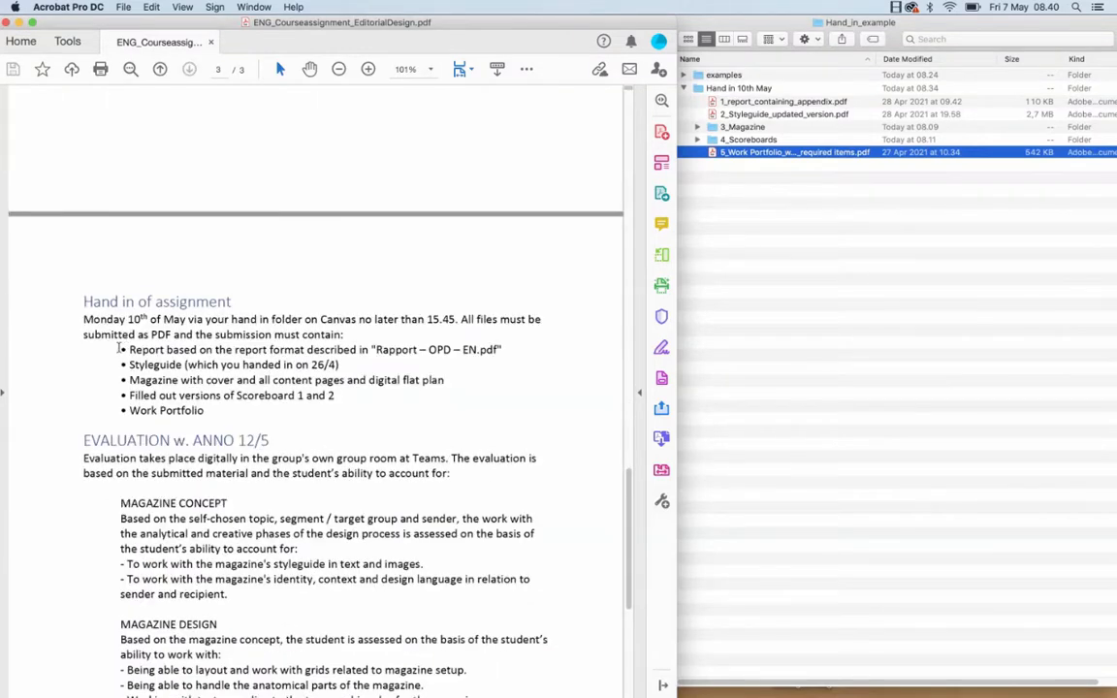
{"action": "mouse_move", "coordinate": [118, 348]}
{"action": "left_mouse_down"}
{"action": "mouse_move", "coordinate": [228, 367]}
{"action": "mouse_move", "coordinate": [206, 412]}
{"action": "left_mouse_up"}
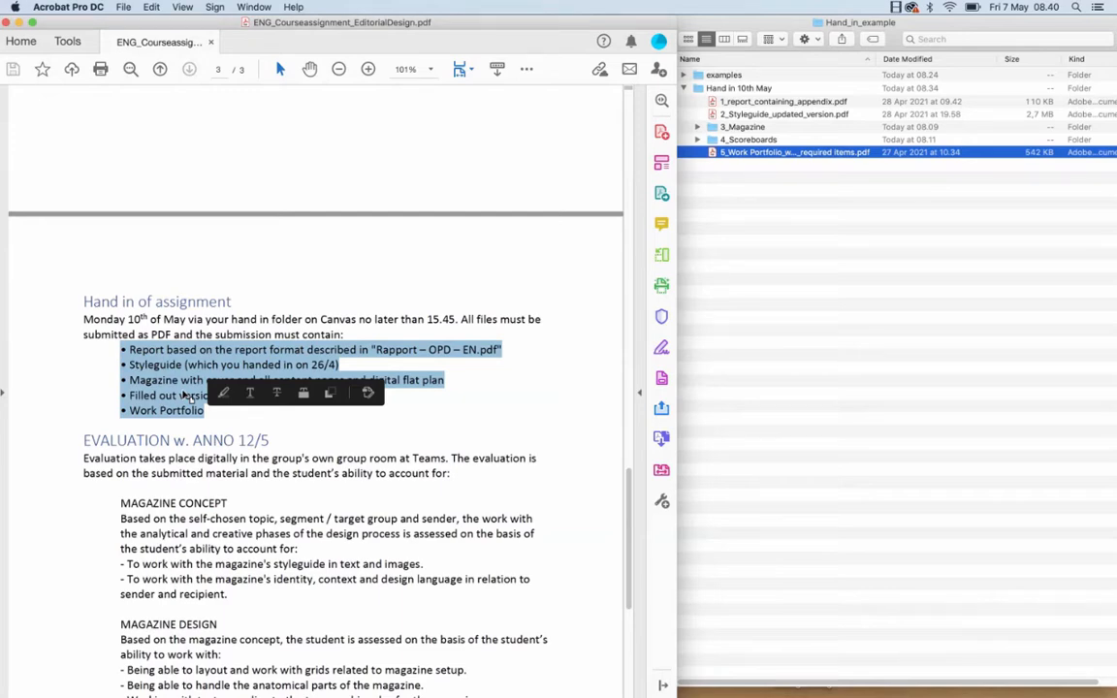
{"action": "left_click", "coordinate": [157, 365]}
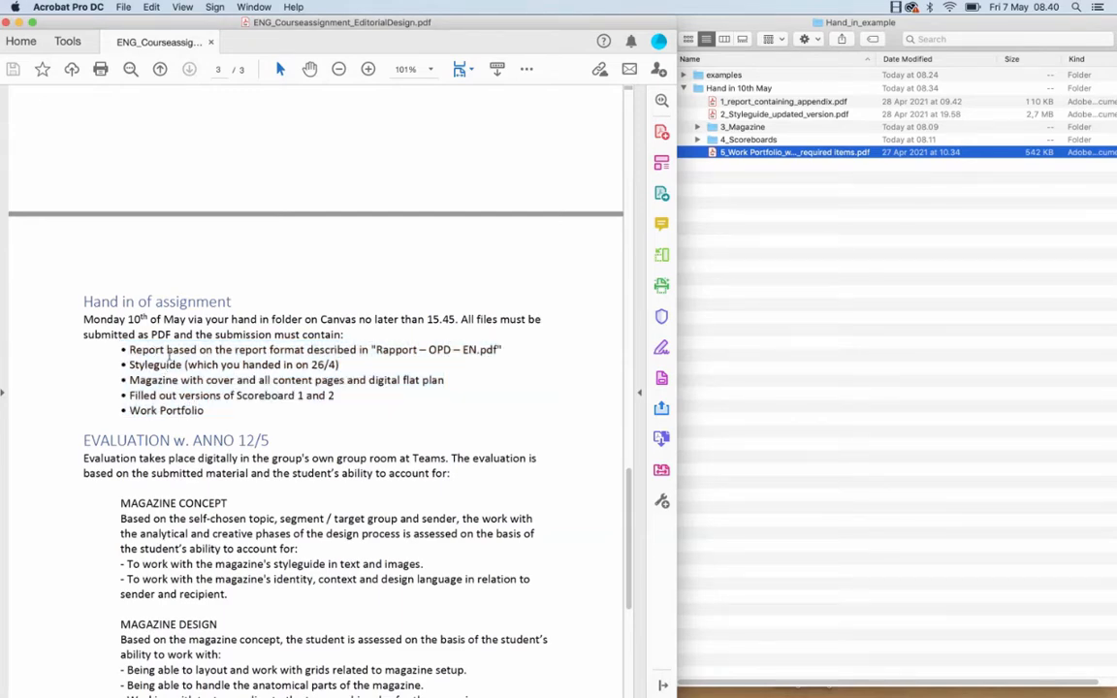
Compare the 10/5 magazine content requirements with the bullet list under "Hand in of assignment"
{"action": "scroll", "coordinate": [167, 355], "scroll_direction": "up", "scroll_amount": 10}
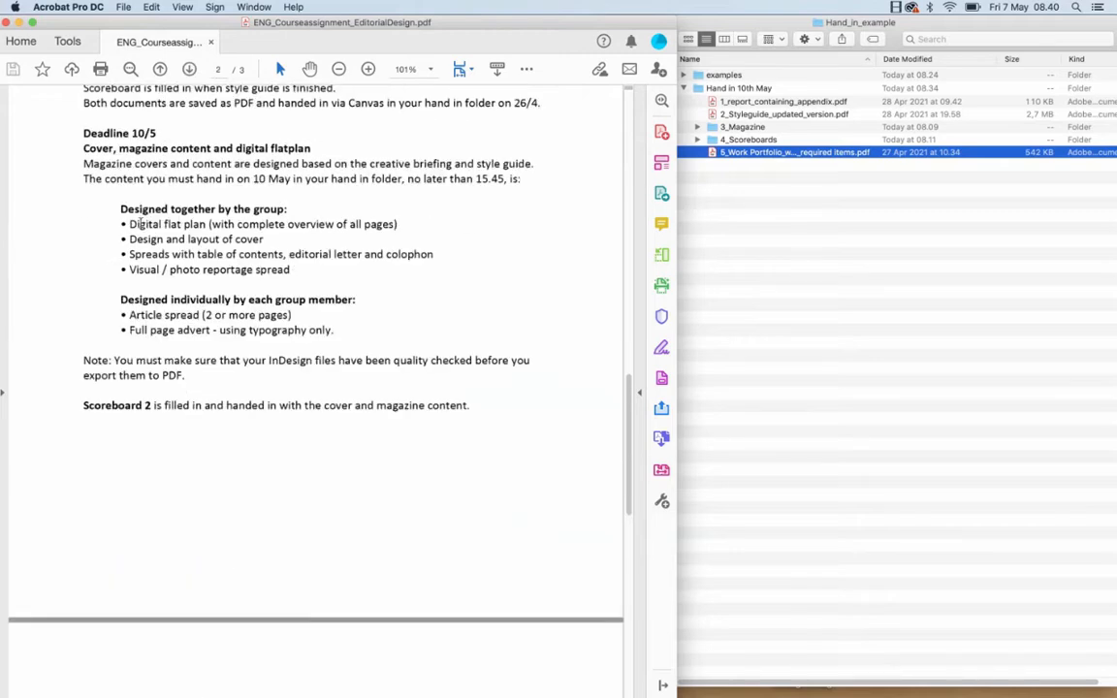
{"action": "left_click_drag", "start_coordinate": [142, 223], "coordinate": [199, 315]}
{"action": "left_click", "coordinate": [178, 383]}
{"action": "scroll", "coordinate": [177, 383], "scroll_direction": "down", "scroll_amount": 8}
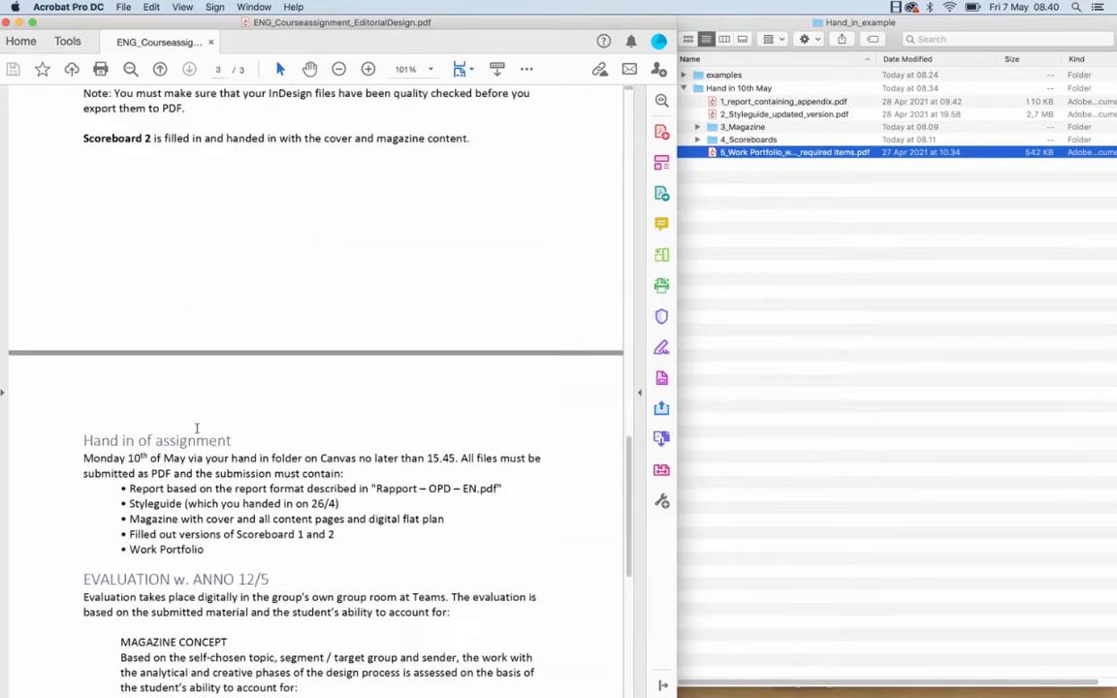
{"action": "mouse_move", "coordinate": [126, 349]}
{"action": "left_mouse_down"}
{"action": "mouse_move", "coordinate": [240, 380]}
{"action": "mouse_move", "coordinate": [203, 410]}
{"action": "left_mouse_up"}
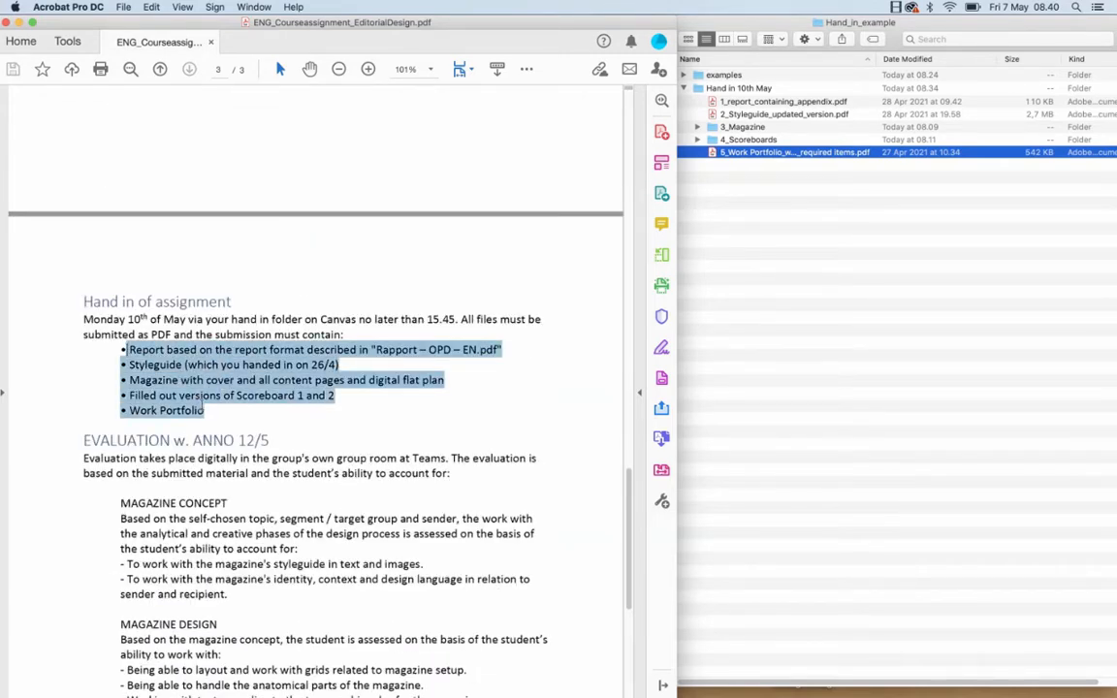
Switch to Finder, open the "Hand in 10th May" folder and select 1_report_containing_appendix.pdf
{"action": "left_click", "coordinate": [715, 244]}
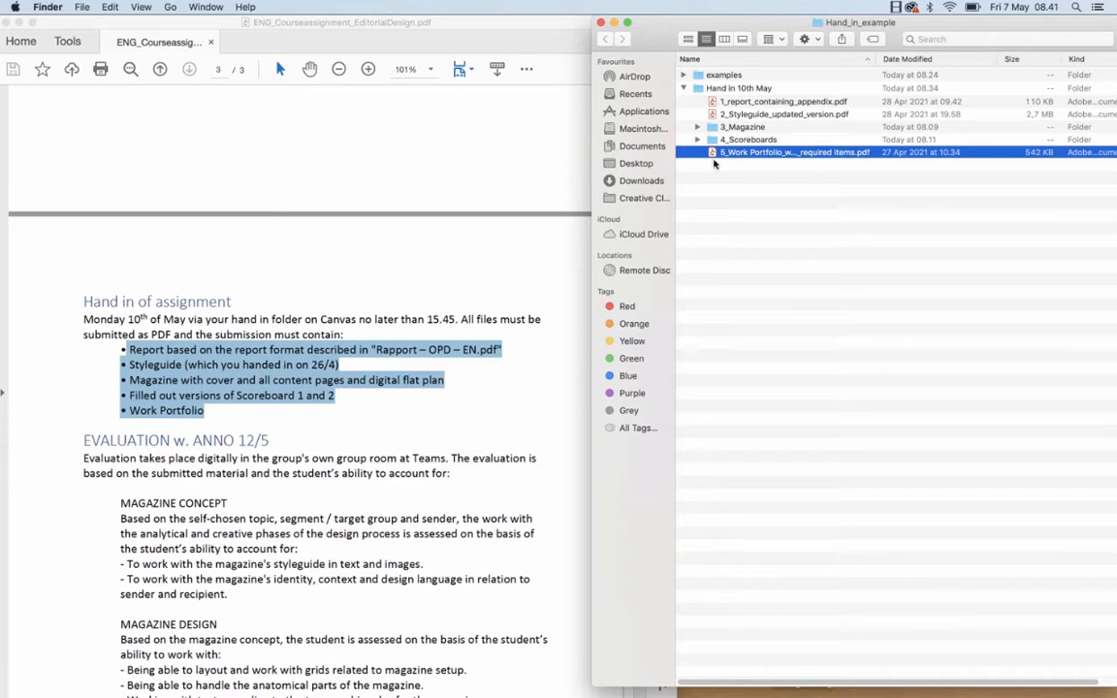
{"action": "left_click", "coordinate": [755, 90]}
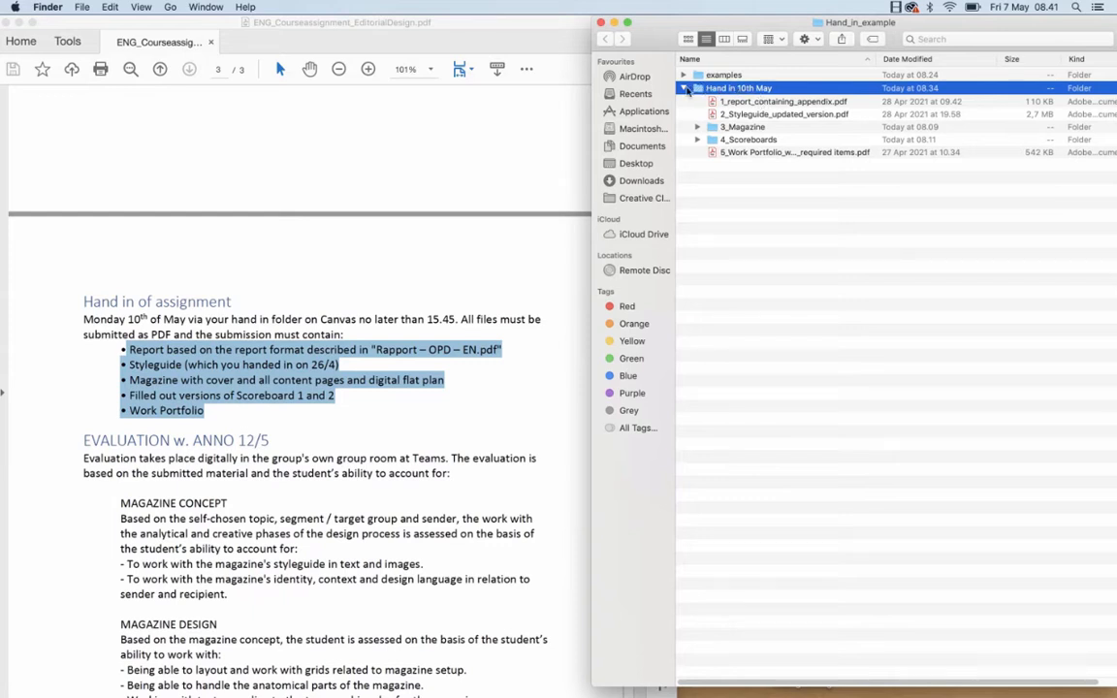
{"action": "double_click", "coordinate": [740, 89]}
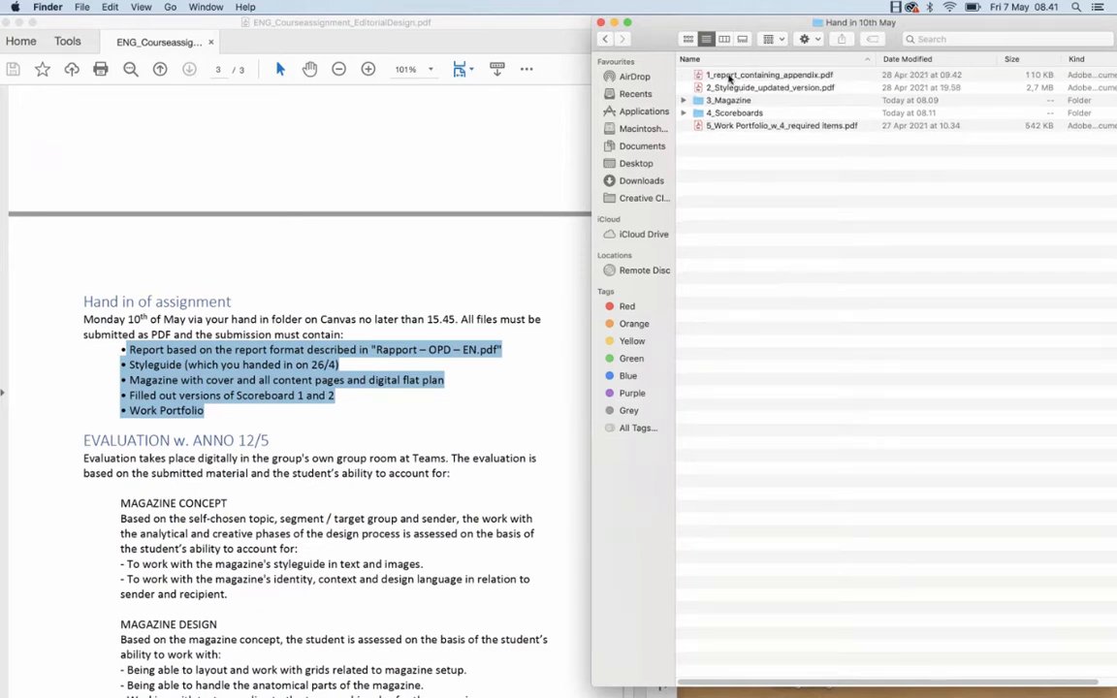
{"action": "left_click", "coordinate": [666, 75]}
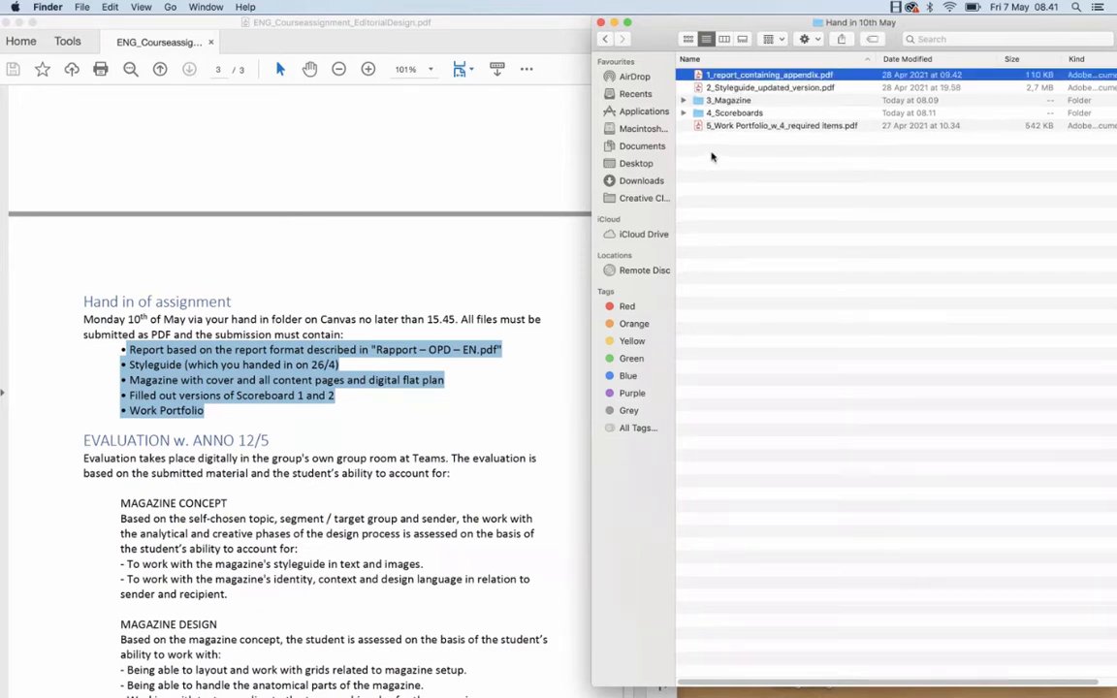
Highlight the report requirement in the assignment's hand-in list and match it with 1_report_containing_appendix.pdf in Finder
{"action": "left_click", "coordinate": [166, 350]}
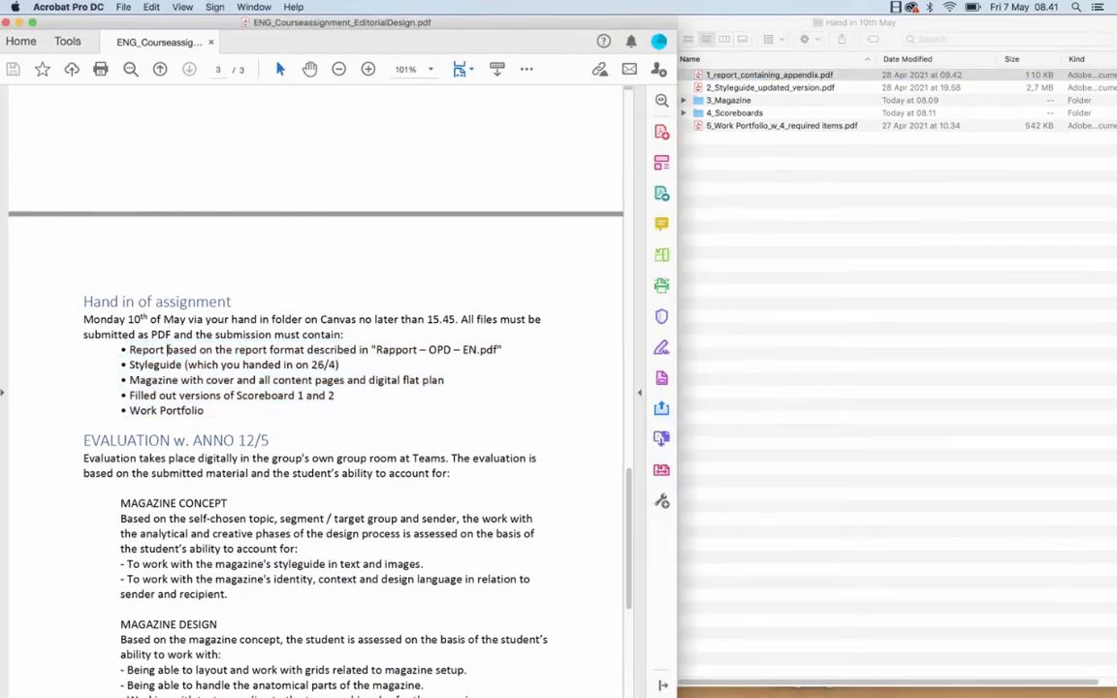
{"action": "left_click_drag", "start_coordinate": [130, 349], "coordinate": [373, 349]}
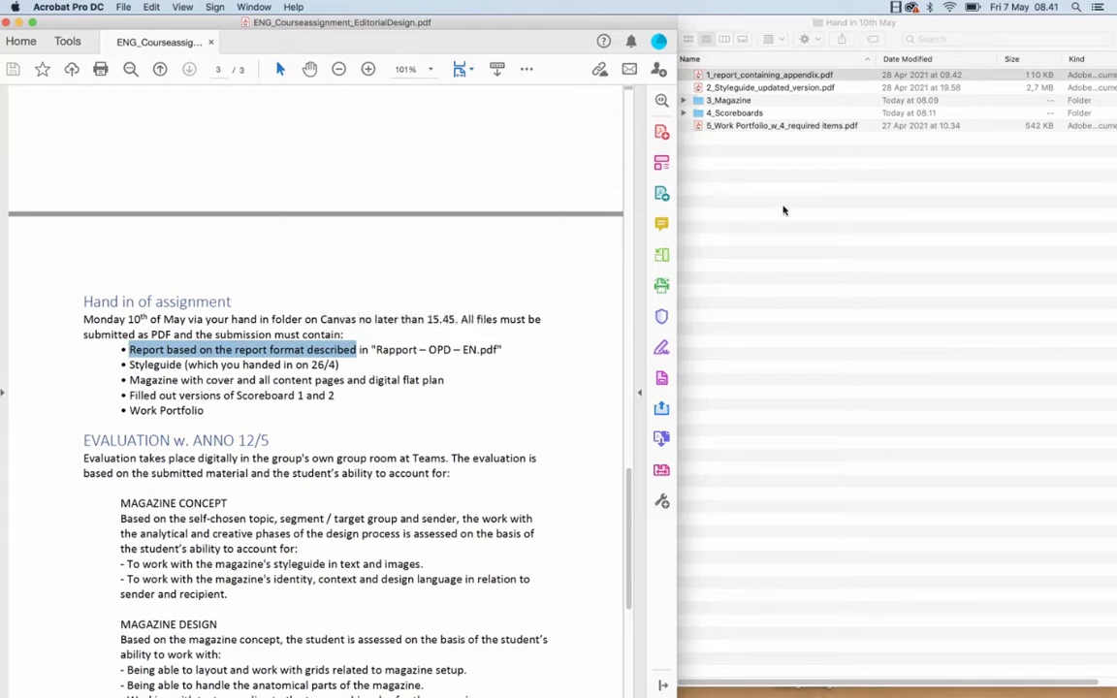
{"action": "left_click", "coordinate": [762, 78]}
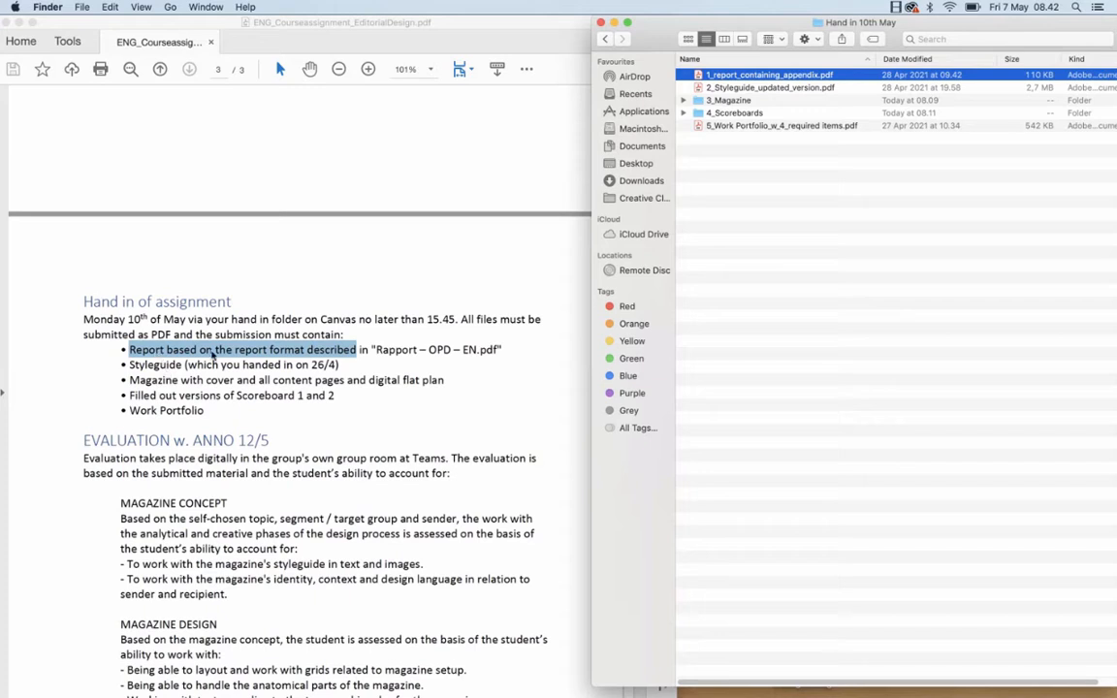
Locate the Styleguide requirement in the assignment's hand-in list and select 2_Styleguide_updated_version.pdf in the Finder folder
{"action": "left_click", "coordinate": [162, 369]}
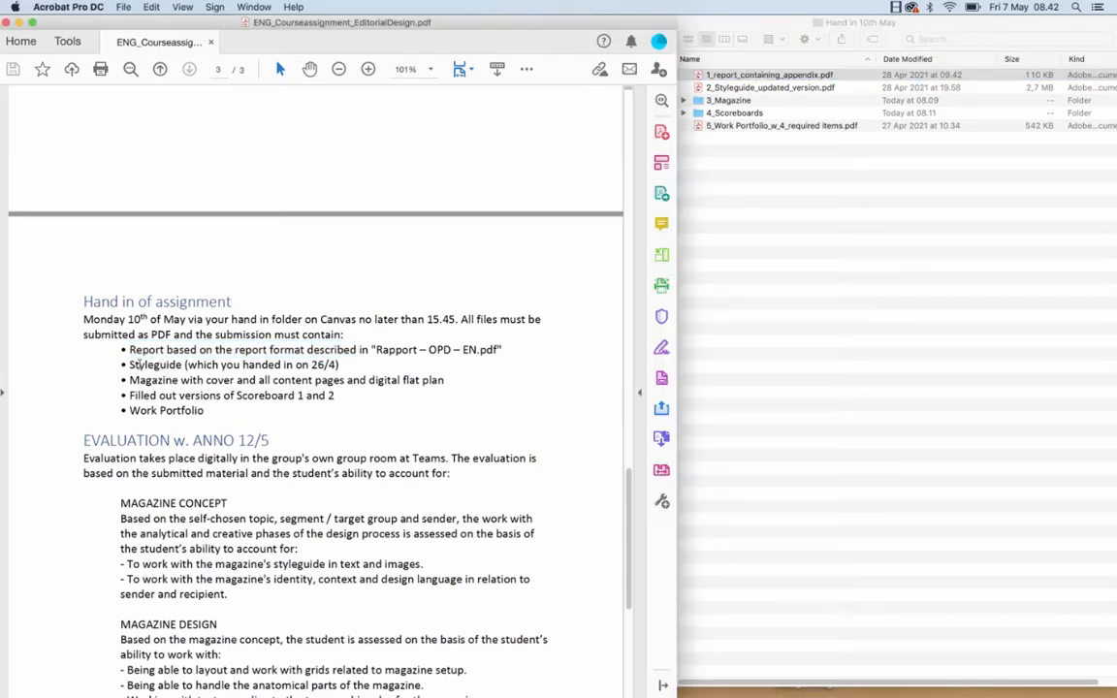
{"action": "left_click_drag", "start_coordinate": [133, 365], "coordinate": [183, 366]}
{"action": "left_click", "coordinate": [738, 229]}
{"action": "left_click", "coordinate": [759, 89]}
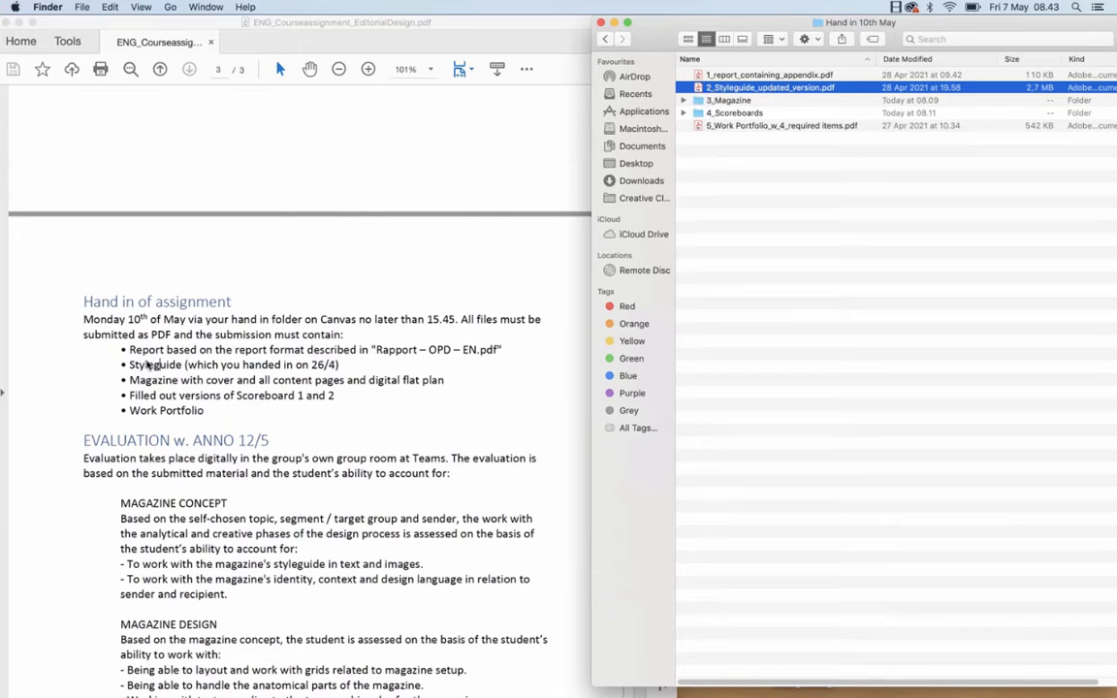
{"action": "key", "text": "Down"}
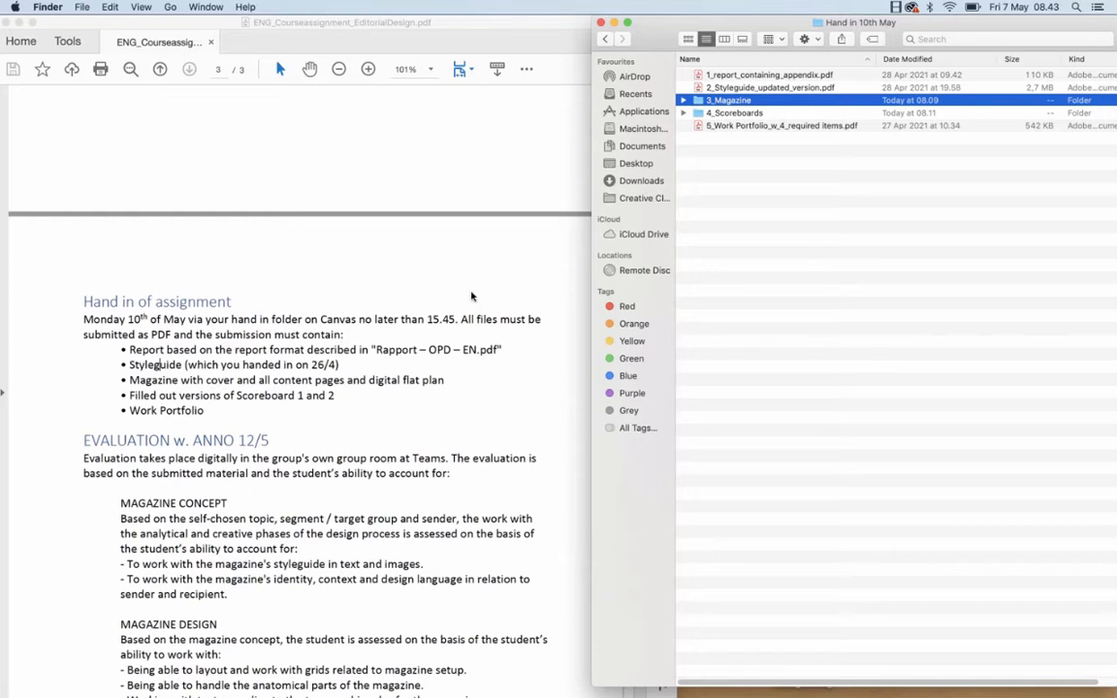
{"action": "key", "text": "Down"}
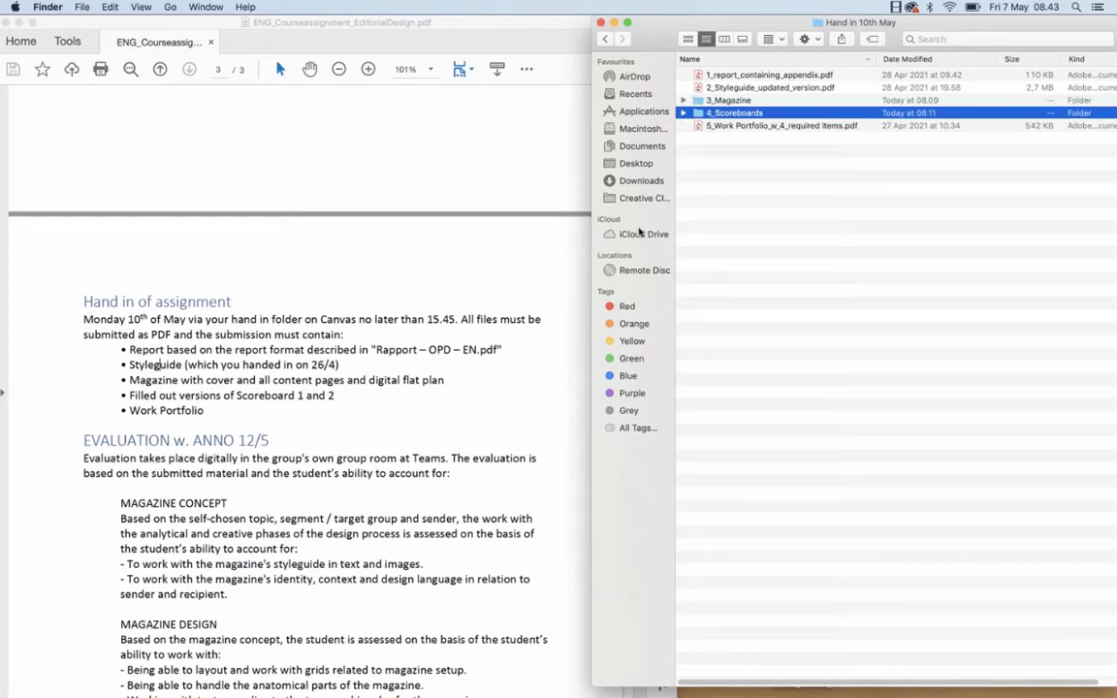
{"action": "left_click", "coordinate": [690, 88]}
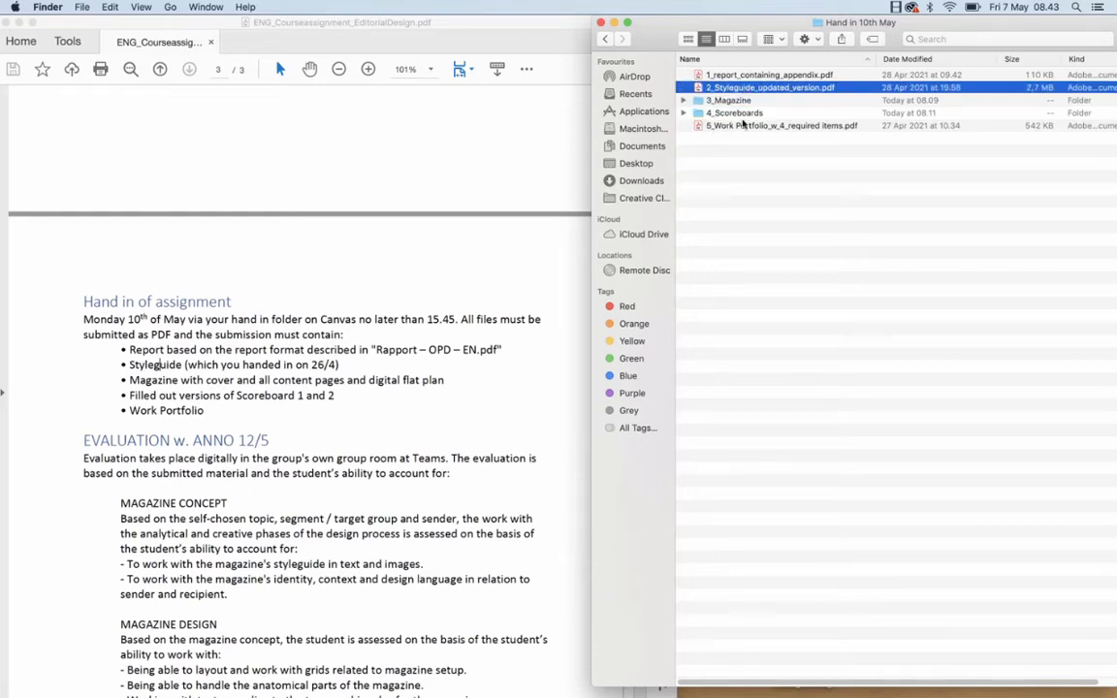
Preview 2_Styleguide_updated_version.pdf with its name unchanged, then close the preview and clear the file selection
{"action": "left_click", "coordinate": [784, 89]}
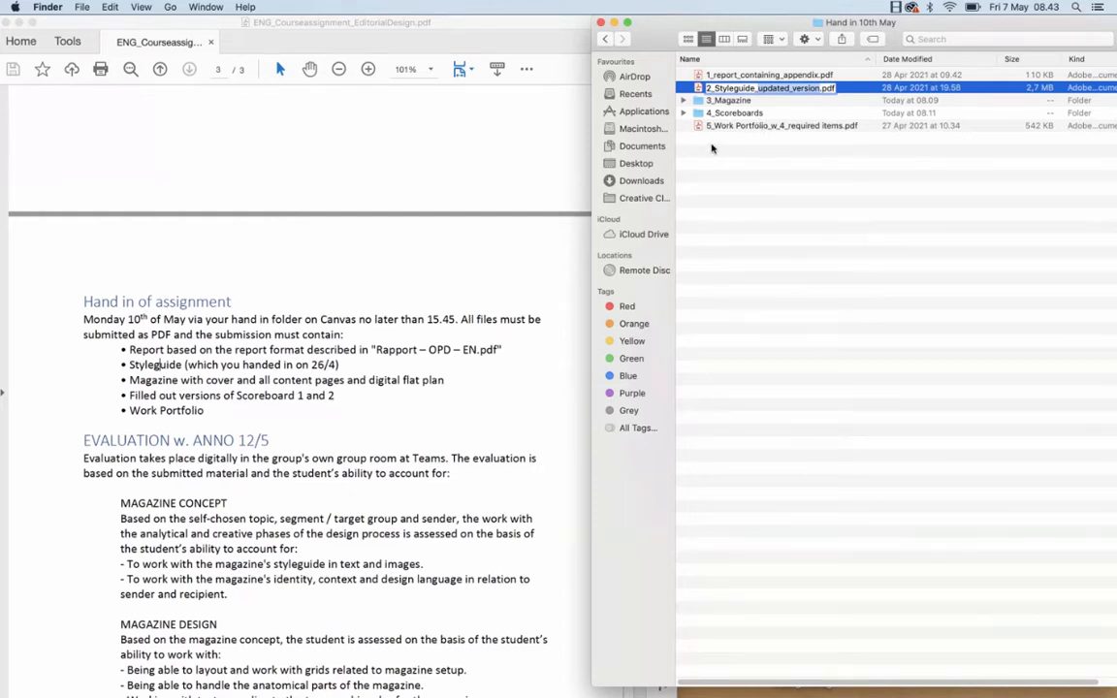
{"action": "key", "text": "Return"}
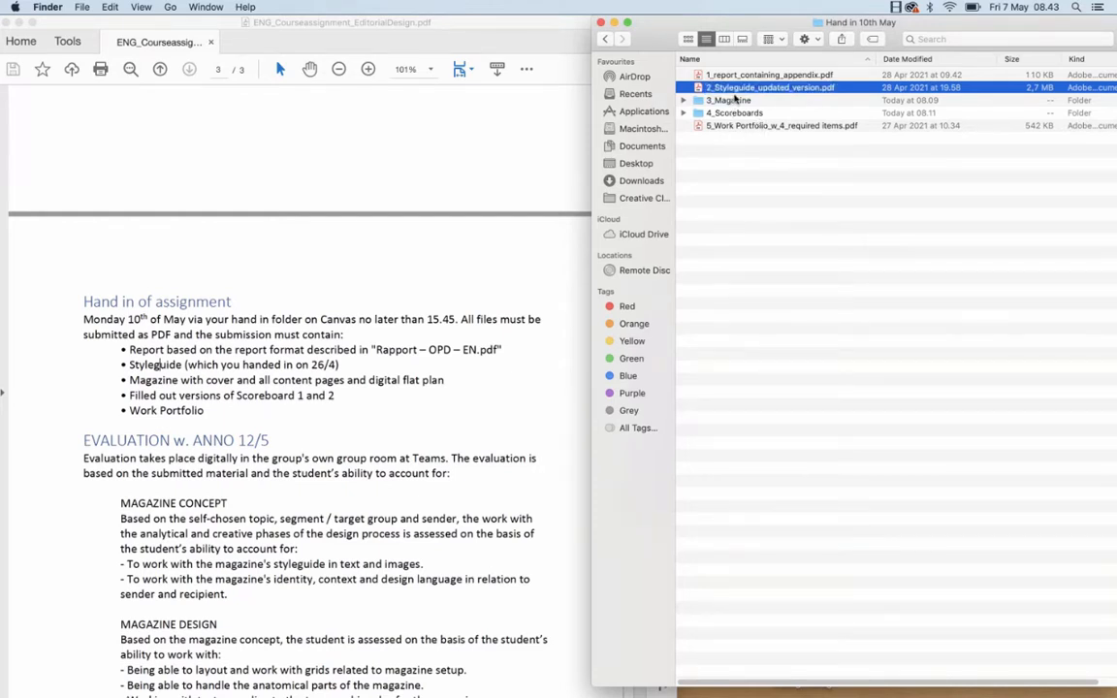
{"action": "key", "text": "space"}
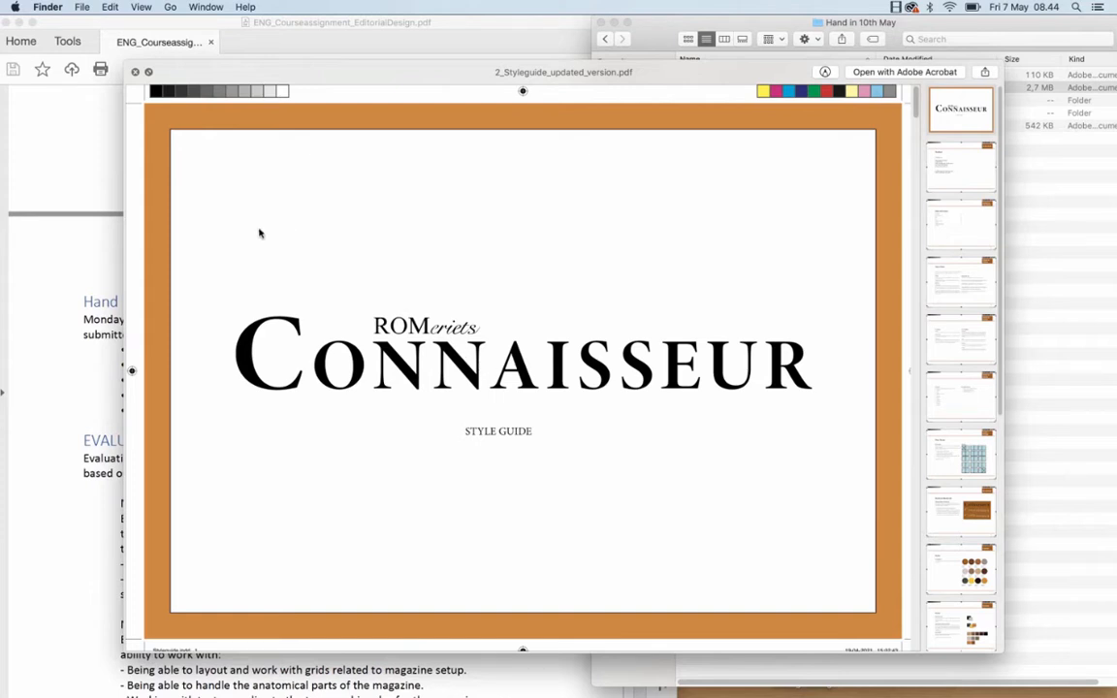
{"action": "left_click", "coordinate": [137, 74]}
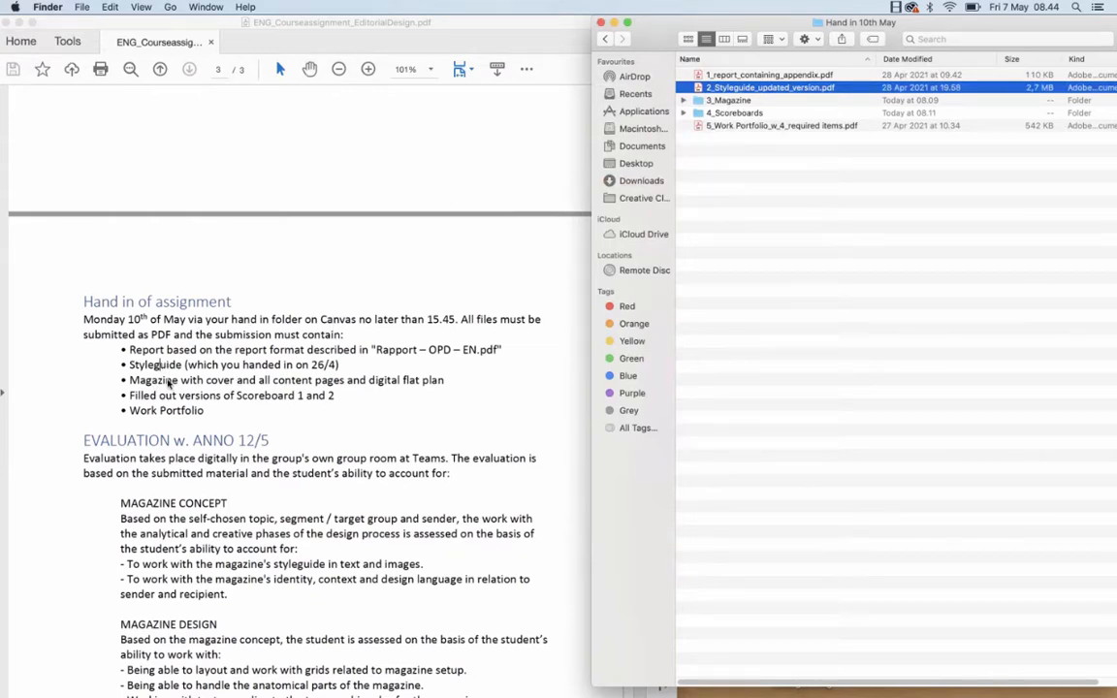
{"action": "left_click", "coordinate": [766, 190]}
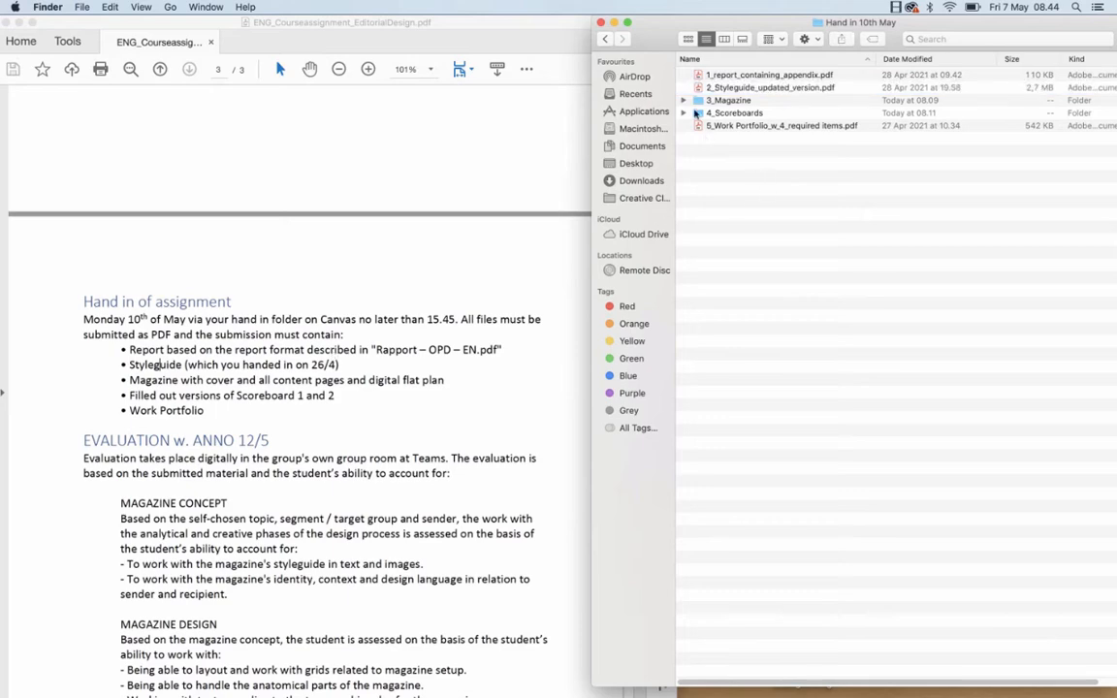
Select the 3_Magazine folder and highlight the items designed together by the group in the assignment's Deadline 10/5 section
{"action": "left_click", "coordinate": [723, 101]}
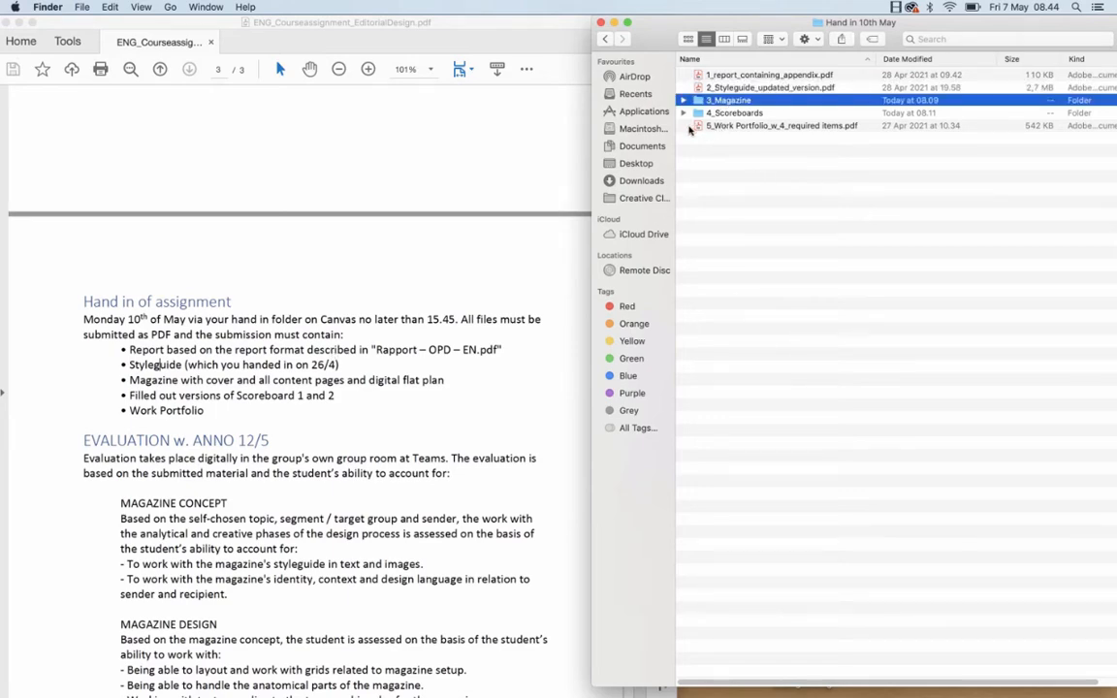
{"action": "scroll", "coordinate": [299, 437], "scroll_direction": "up", "scroll_amount": 5}
{"action": "scroll", "coordinate": [298, 438], "scroll_direction": "up", "scroll_amount": 3}
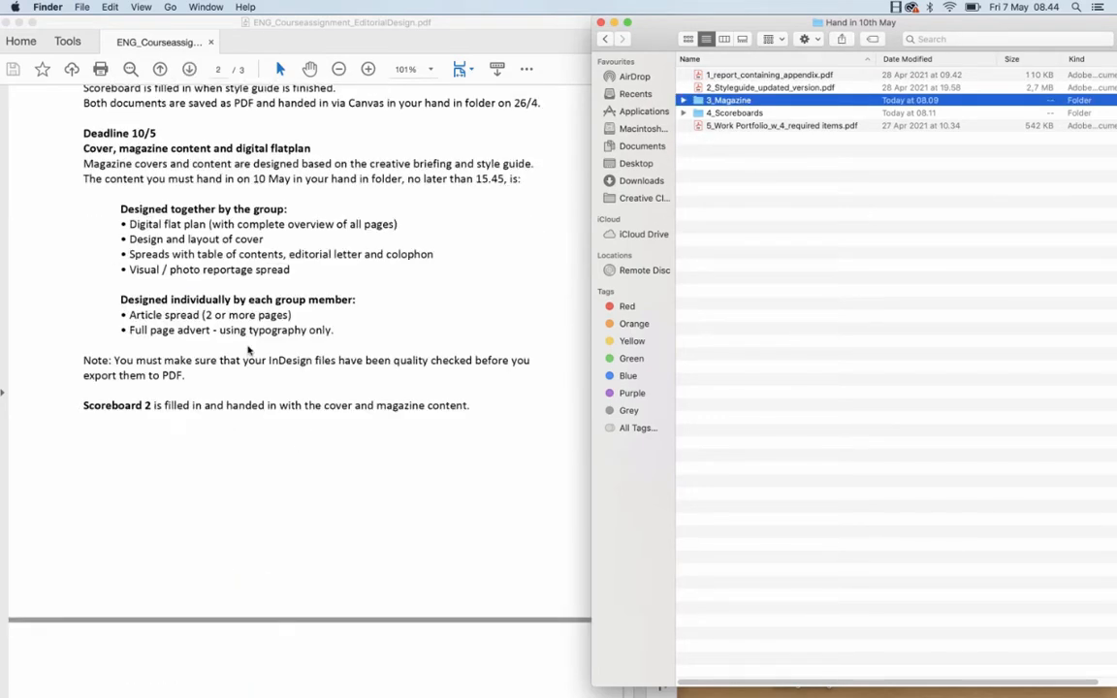
{"action": "left_click", "coordinate": [139, 206]}
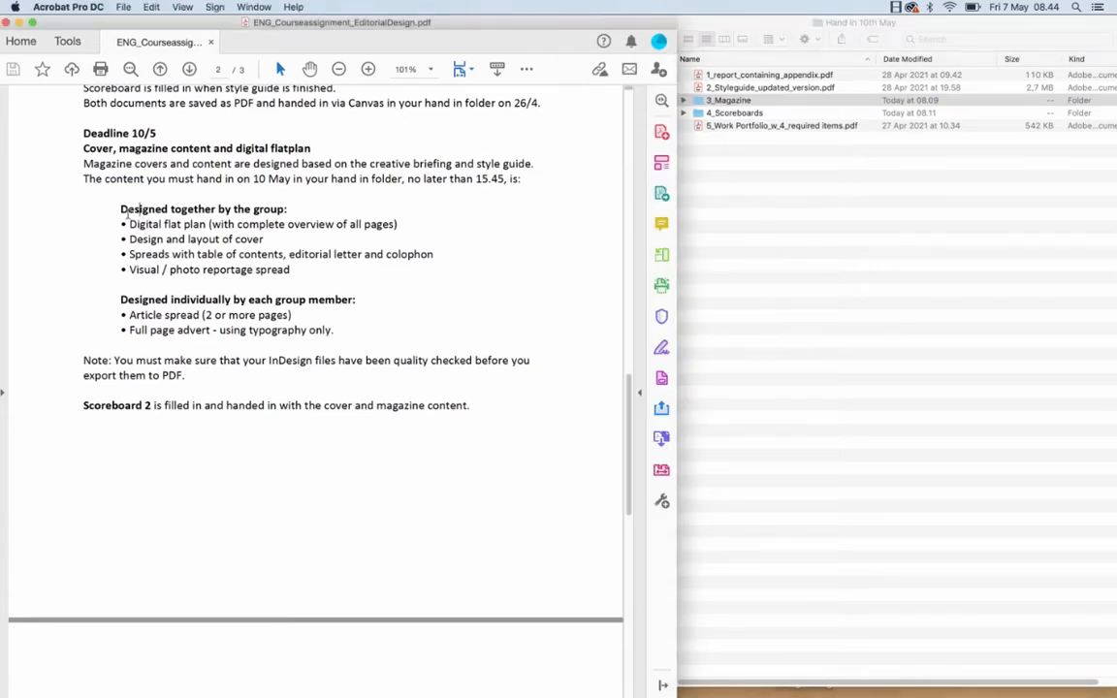
{"action": "left_click_drag", "start_coordinate": [122, 220], "coordinate": [291, 274]}
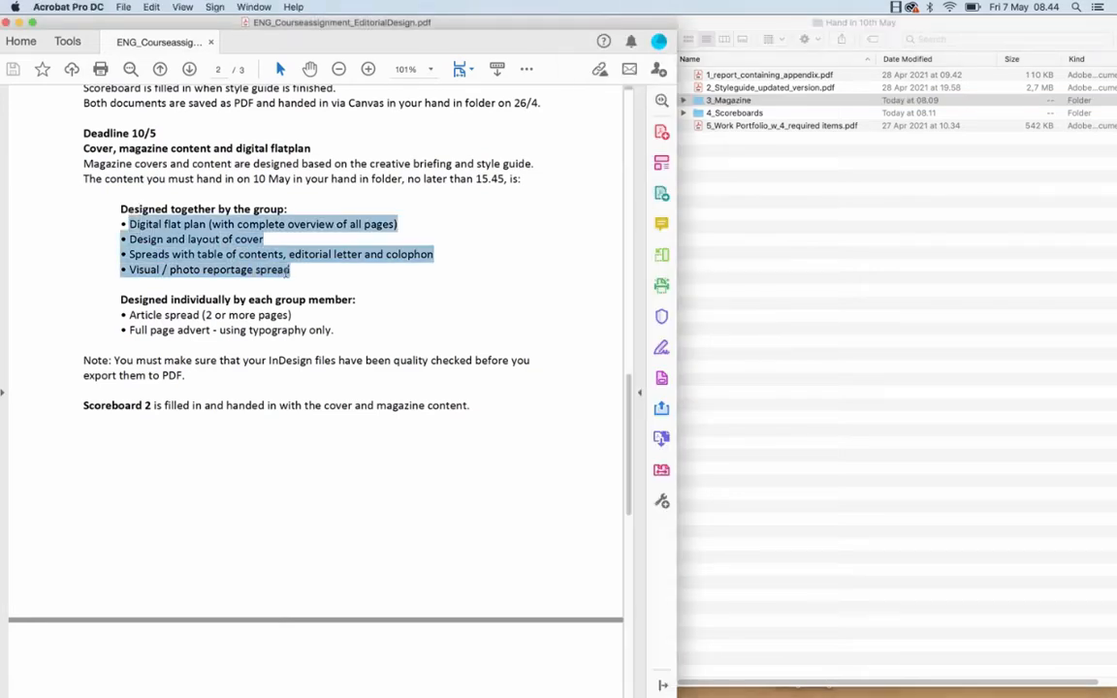
Highlight all group and individual items in the assignment, followed by only those from the cover design through the full page advert
{"action": "left_click", "coordinate": [219, 254]}
{"action": "left_click_drag", "start_coordinate": [132, 223], "coordinate": [337, 326]}
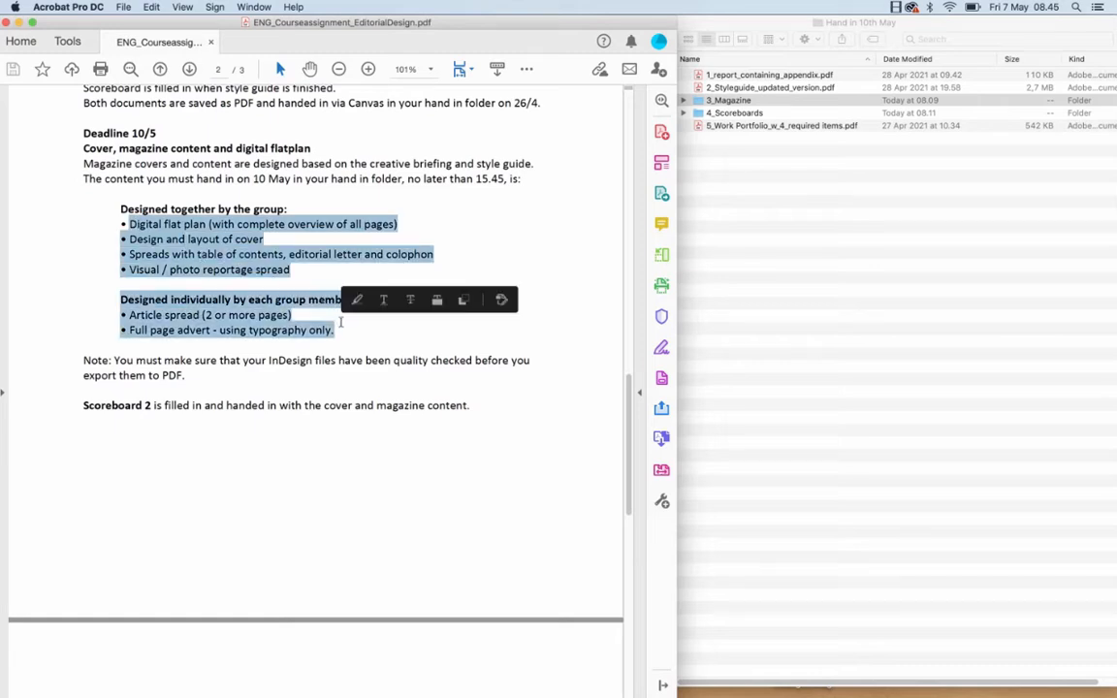
{"action": "left_click", "coordinate": [186, 218]}
{"action": "left_click_drag", "start_coordinate": [129, 239], "coordinate": [336, 328]}
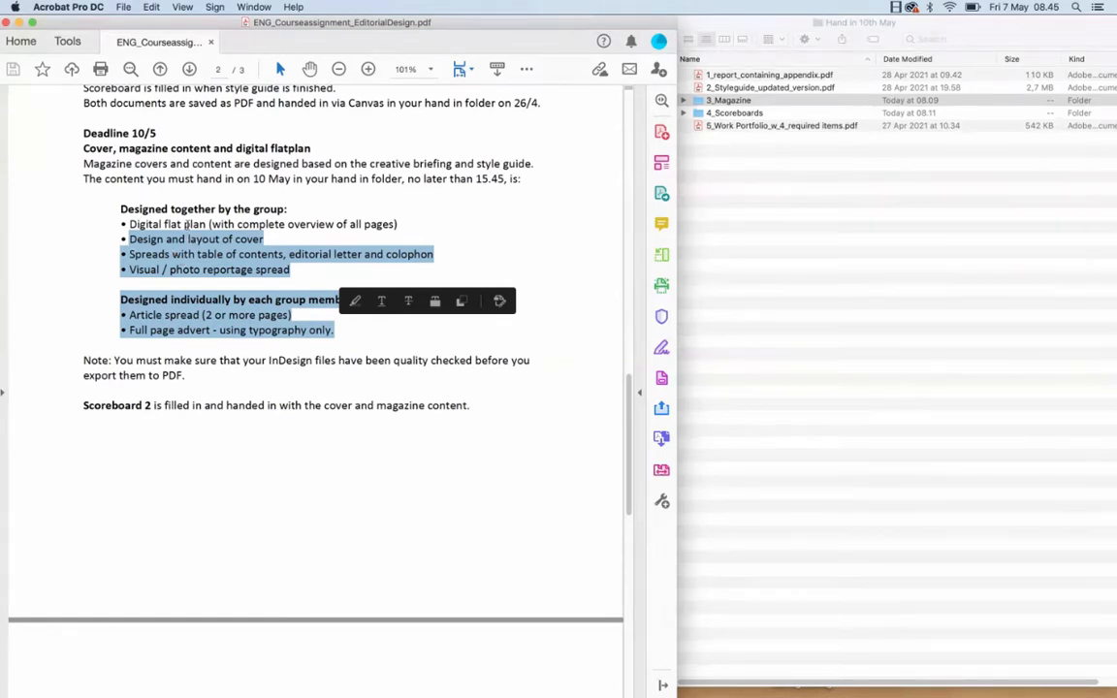
Highlight the digital flat plan requirement in the assignment and expand the 3_Magazine folder in Finder
{"action": "triple_click", "coordinate": [185, 224]}
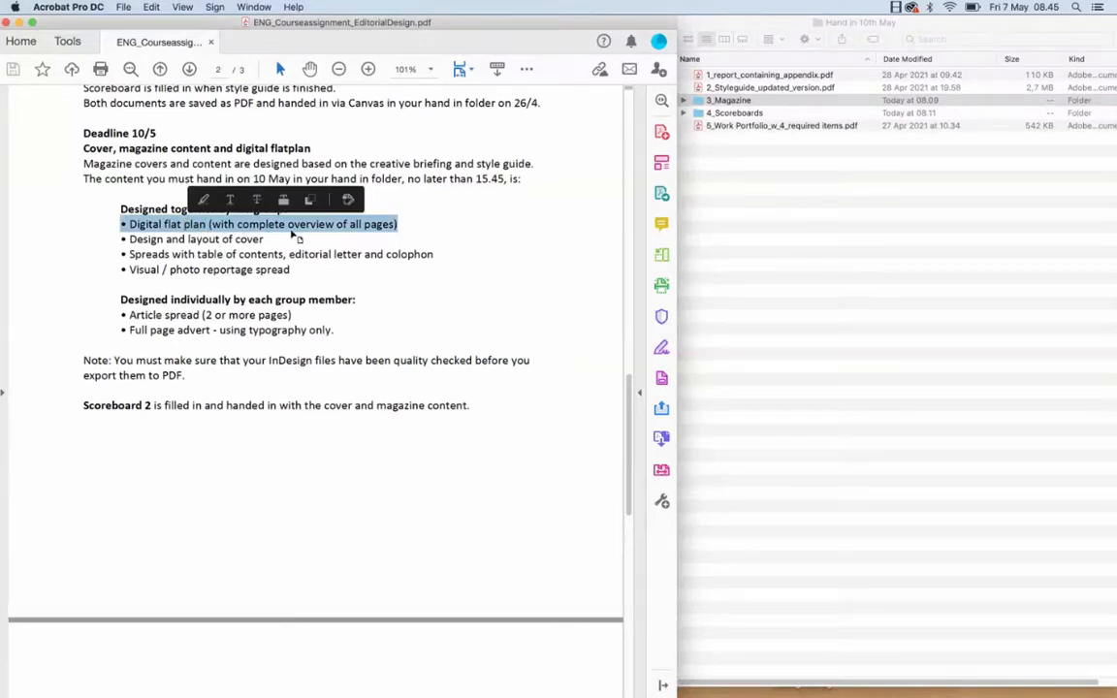
{"action": "double_click", "coordinate": [189, 230]}
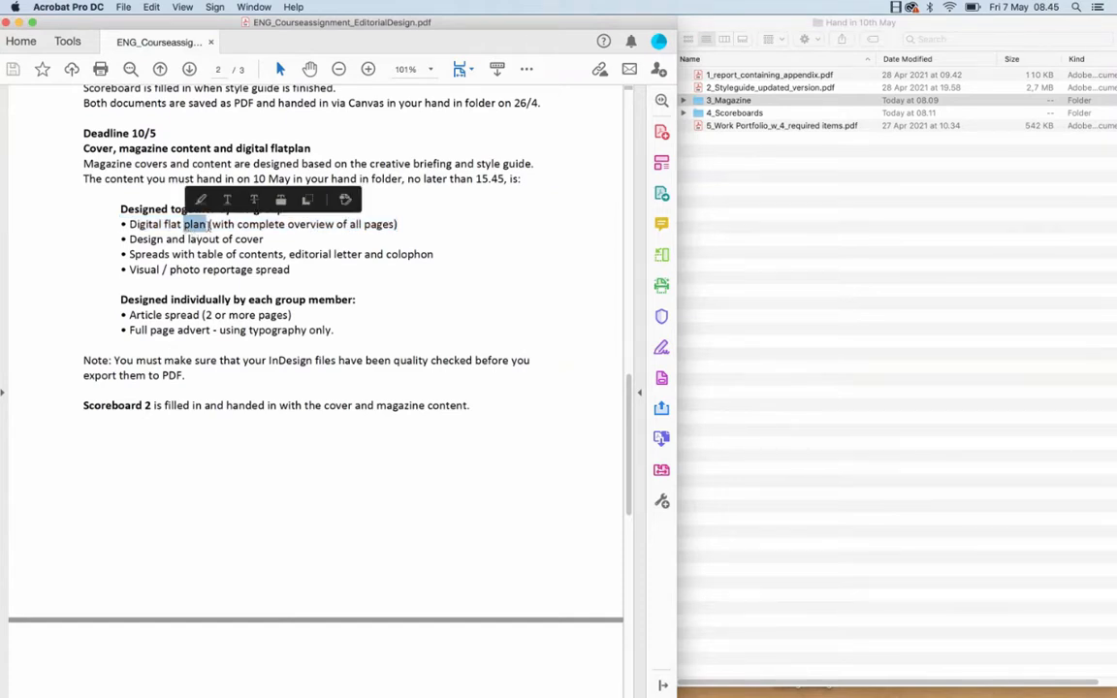
{"action": "left_click", "coordinate": [208, 229]}
{"action": "triple_click", "coordinate": [208, 230]}
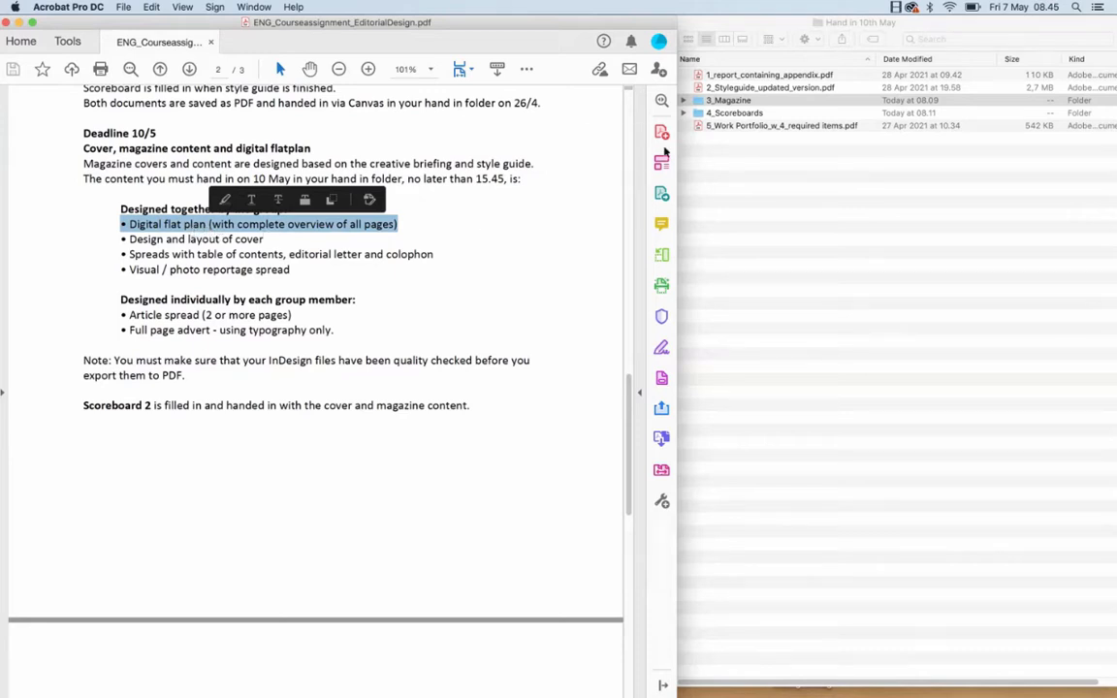
{"action": "left_click", "coordinate": [684, 101]}
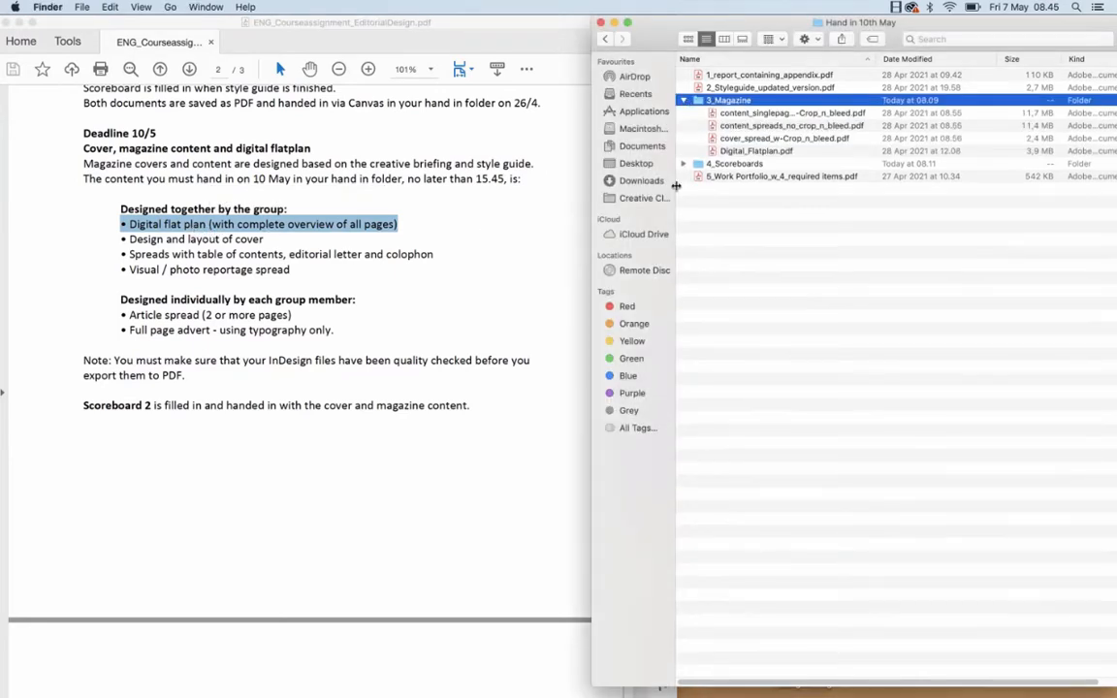
Highlight in turn the flat plan requirement, the cover requirement, and the items from the table of contents spreads through the full page advert
{"action": "left_click", "coordinate": [247, 237]}
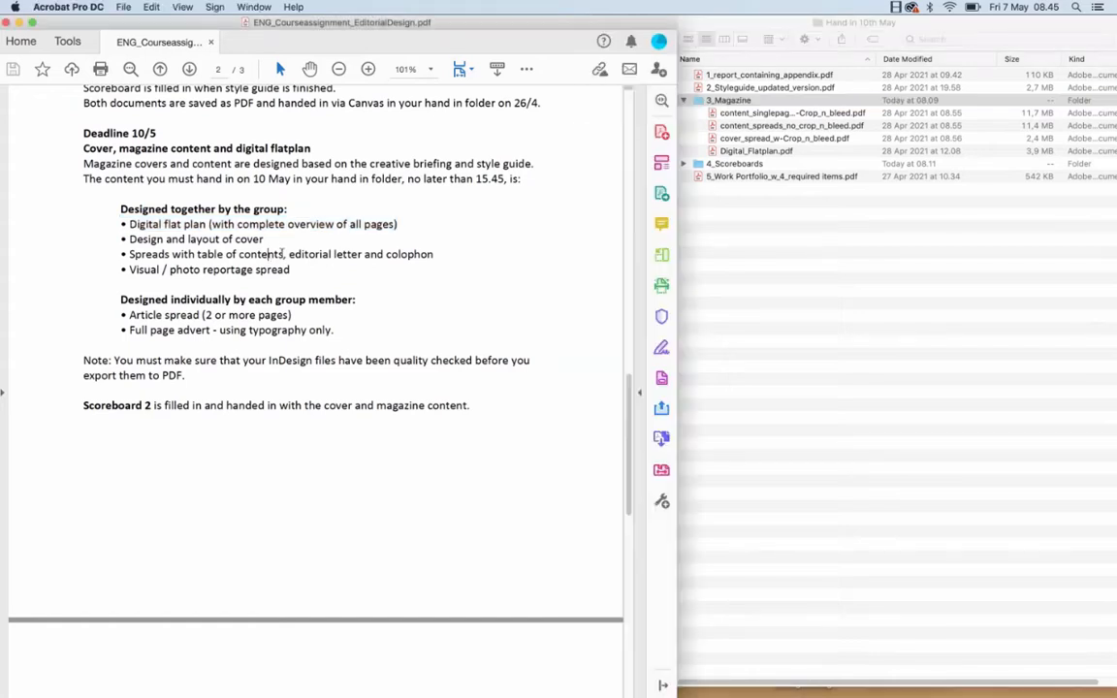
{"action": "triple_click", "coordinate": [167, 225]}
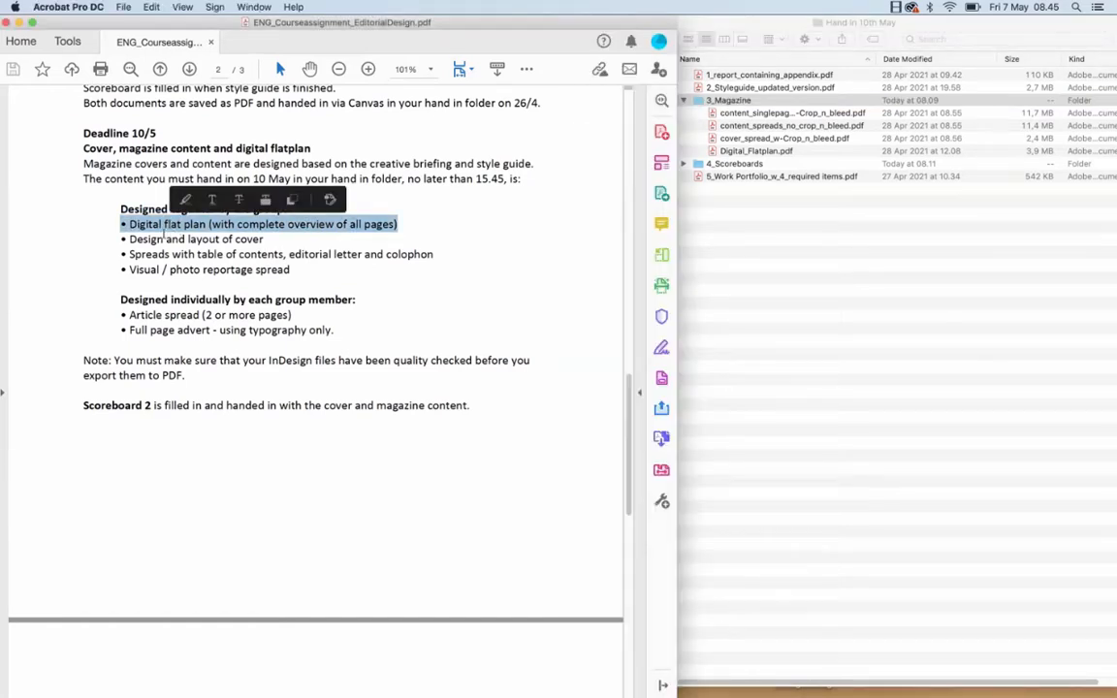
{"action": "triple_click", "coordinate": [155, 239]}
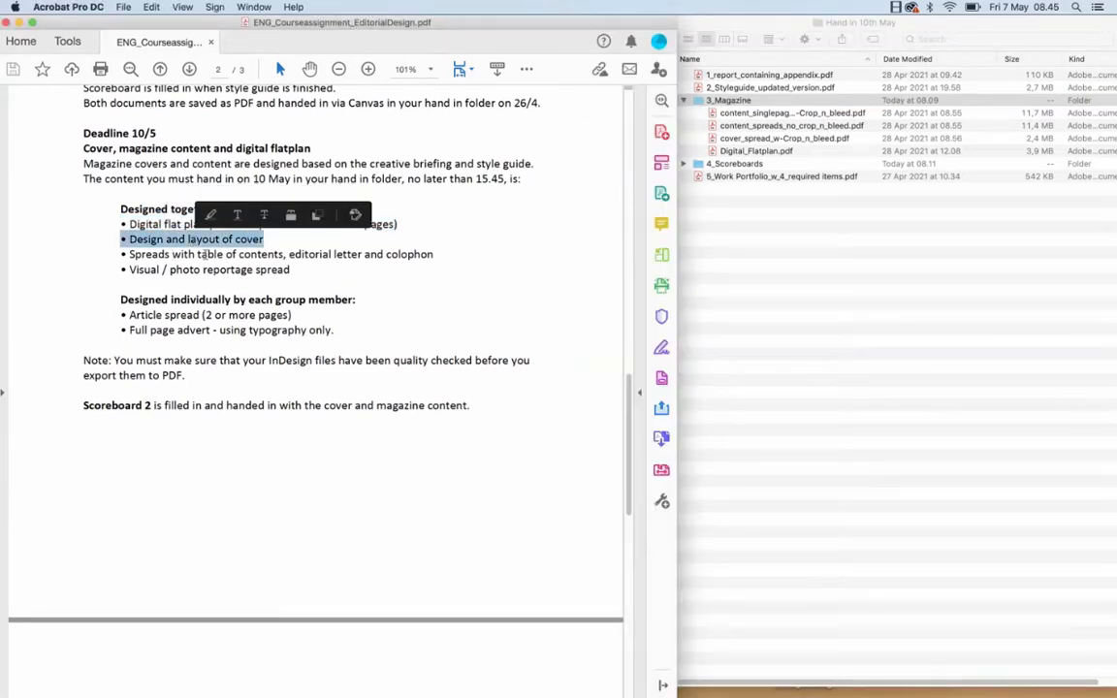
{"action": "left_click", "coordinate": [127, 238]}
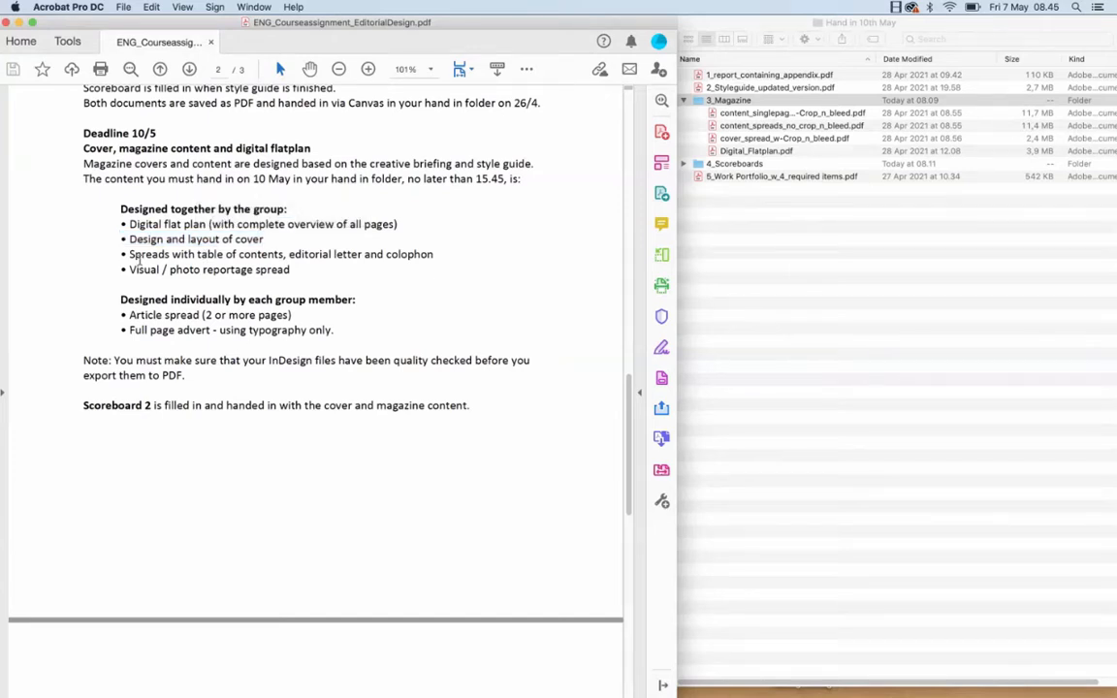
{"action": "left_click_drag", "start_coordinate": [126, 250], "coordinate": [339, 331]}
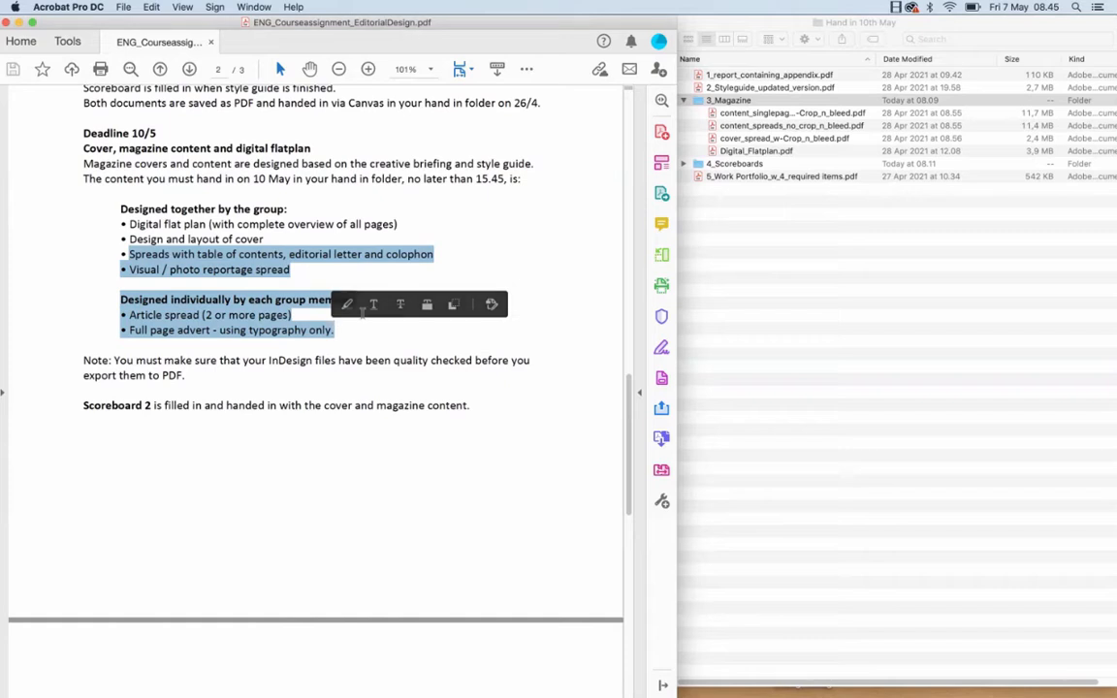
Preview Digital_Flatplan.pdf from the 3_Magazine folder in Finder and close the preview
{"action": "left_click", "coordinate": [694, 257]}
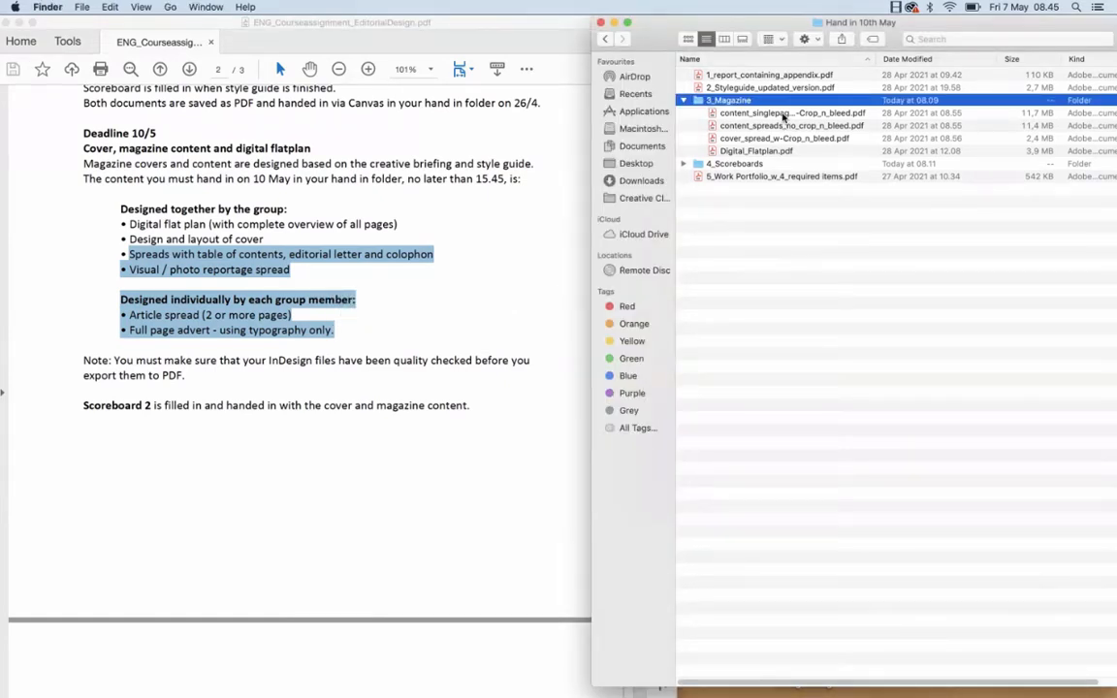
{"action": "left_click", "coordinate": [776, 151]}
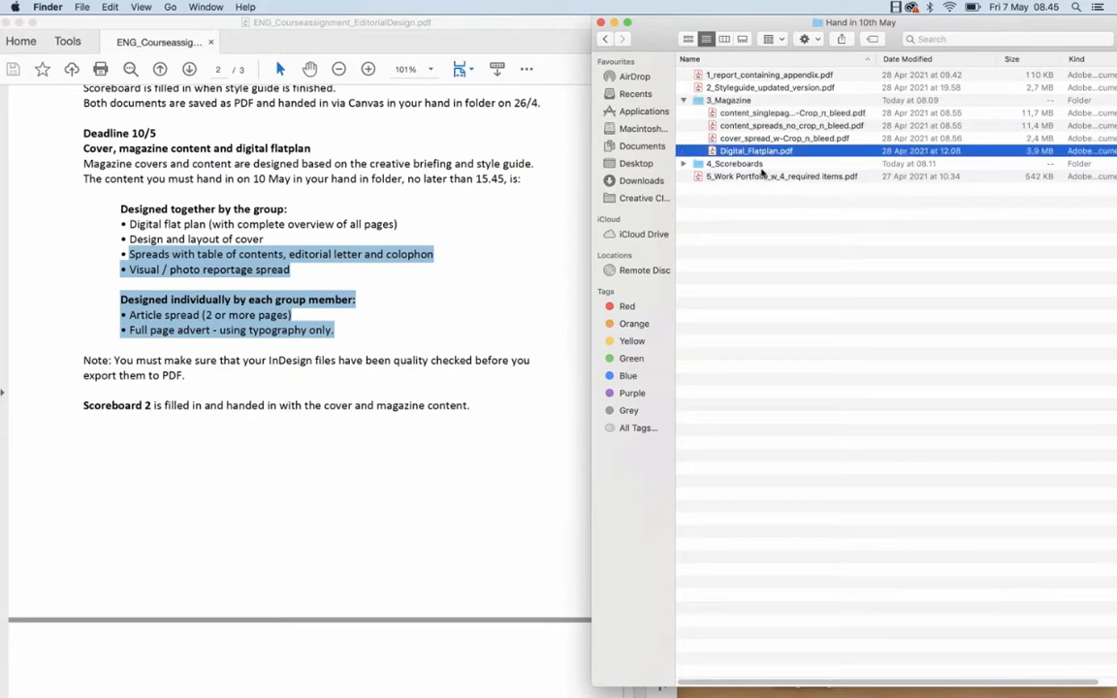
{"action": "key", "text": "space"}
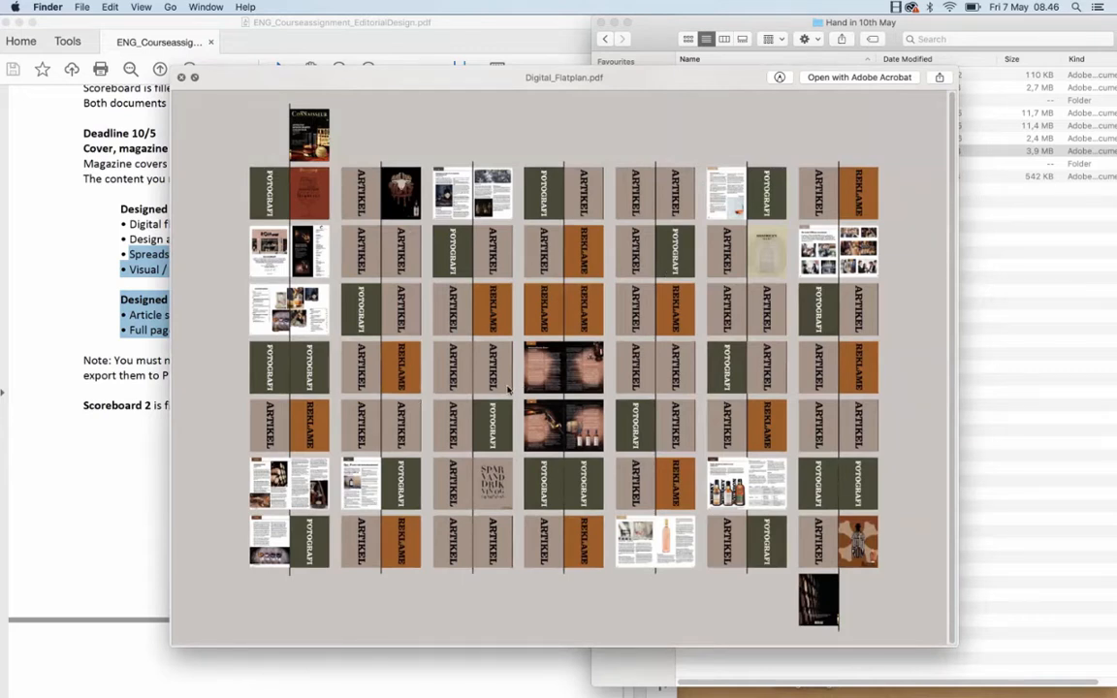
{"action": "key", "text": "space"}
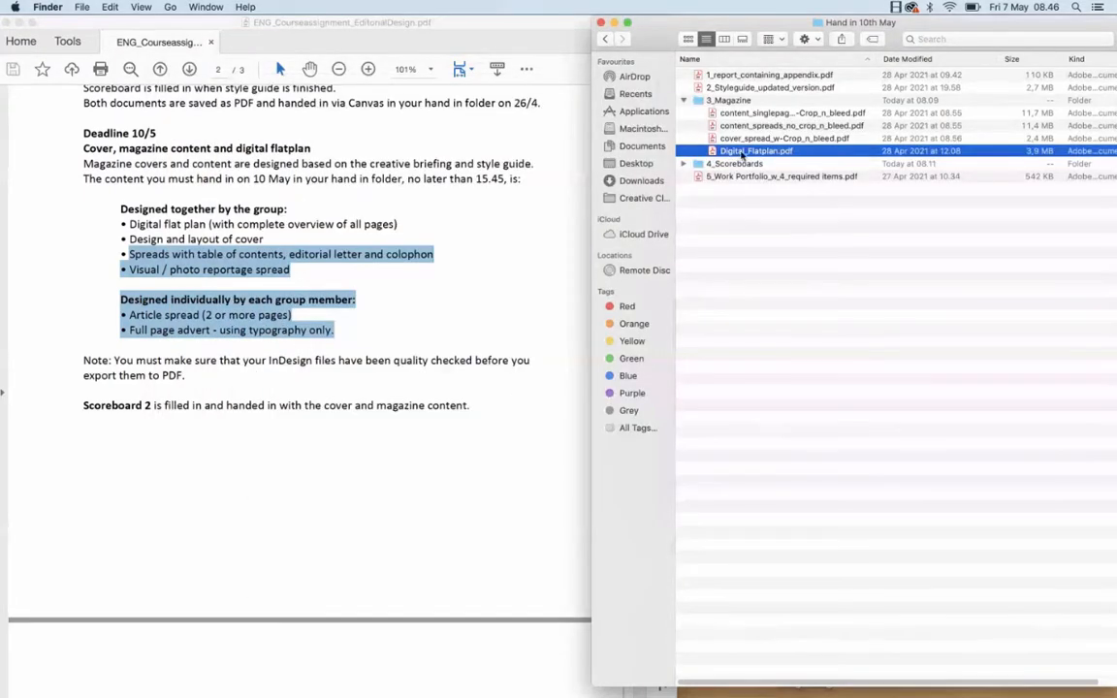
{"action": "key", "text": "space"}
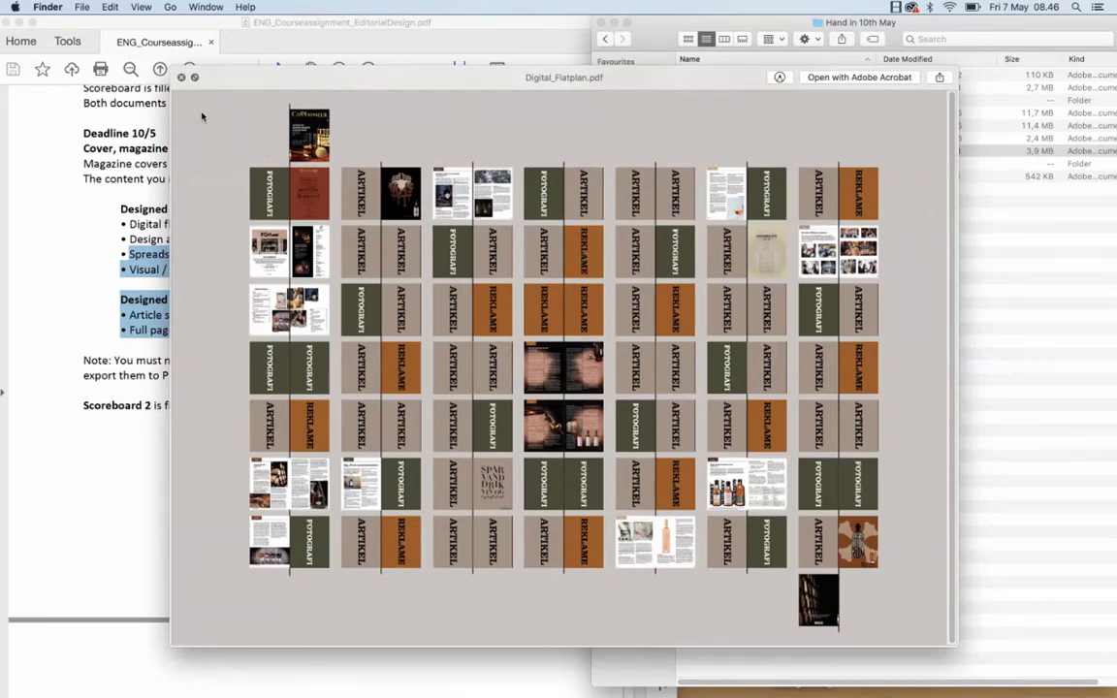
{"action": "key", "text": "space"}
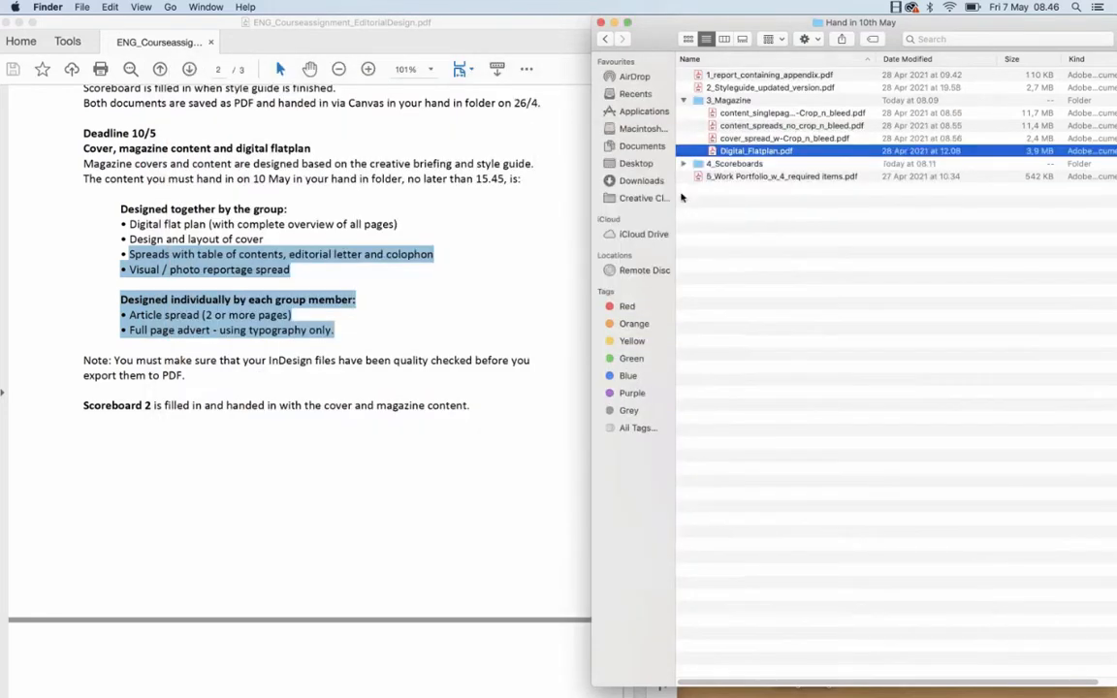
Match cover_spread_w-Crop_n_bleed.pdf with the "Design and layout of cover" requirement and open the file in Acrobat
{"action": "left_click", "coordinate": [737, 141]}
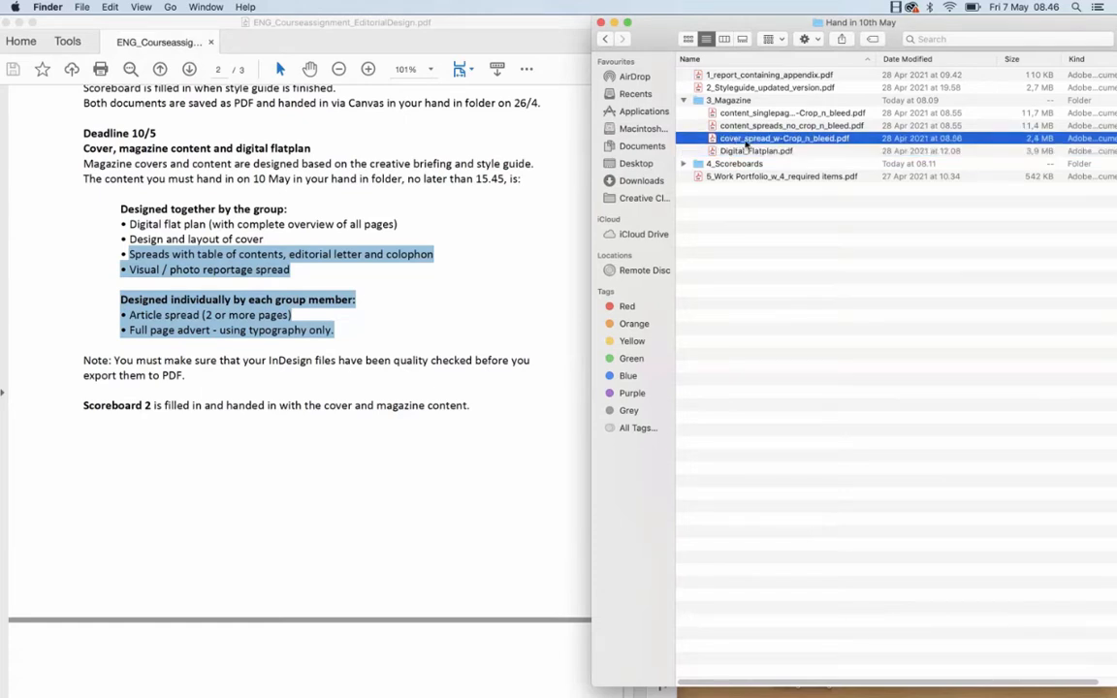
{"action": "triple_click", "coordinate": [250, 239]}
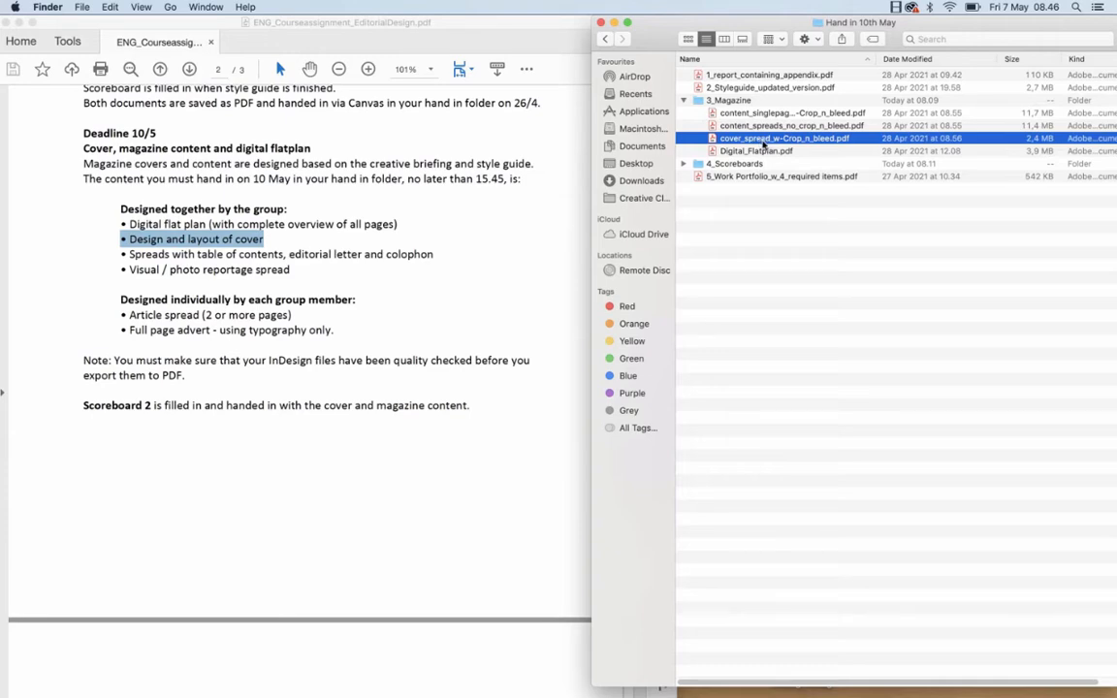
{"action": "double_click", "coordinate": [762, 141]}
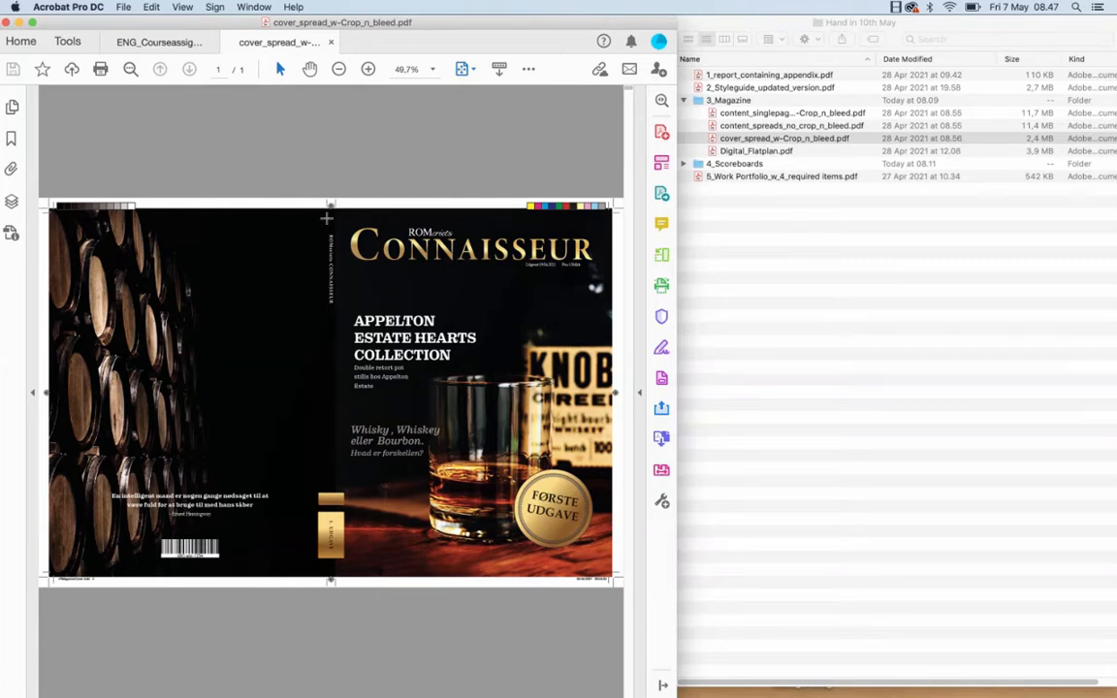
Examine the cover's spine and crop marks at 100% zoom, restore the full-page view and close the cover PDF
{"action": "key", "text": "super+equal"}
{"action": "key", "text": "super+equal"}
{"action": "key", "text": "super+equal"}
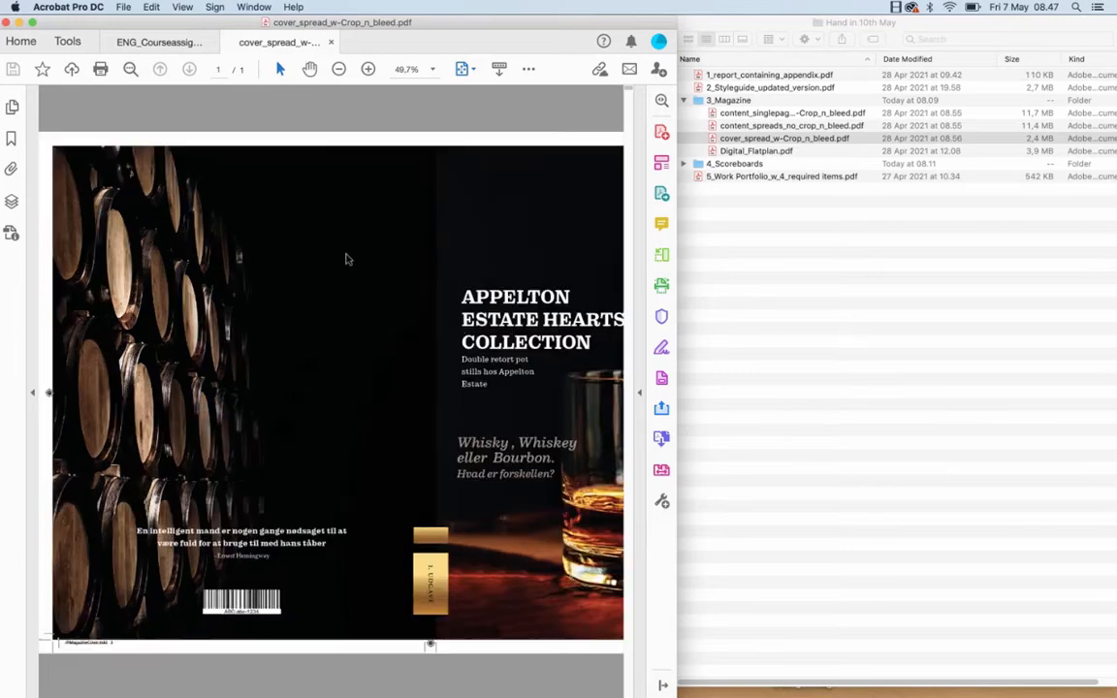
{"action": "key", "text": "super+equal"}
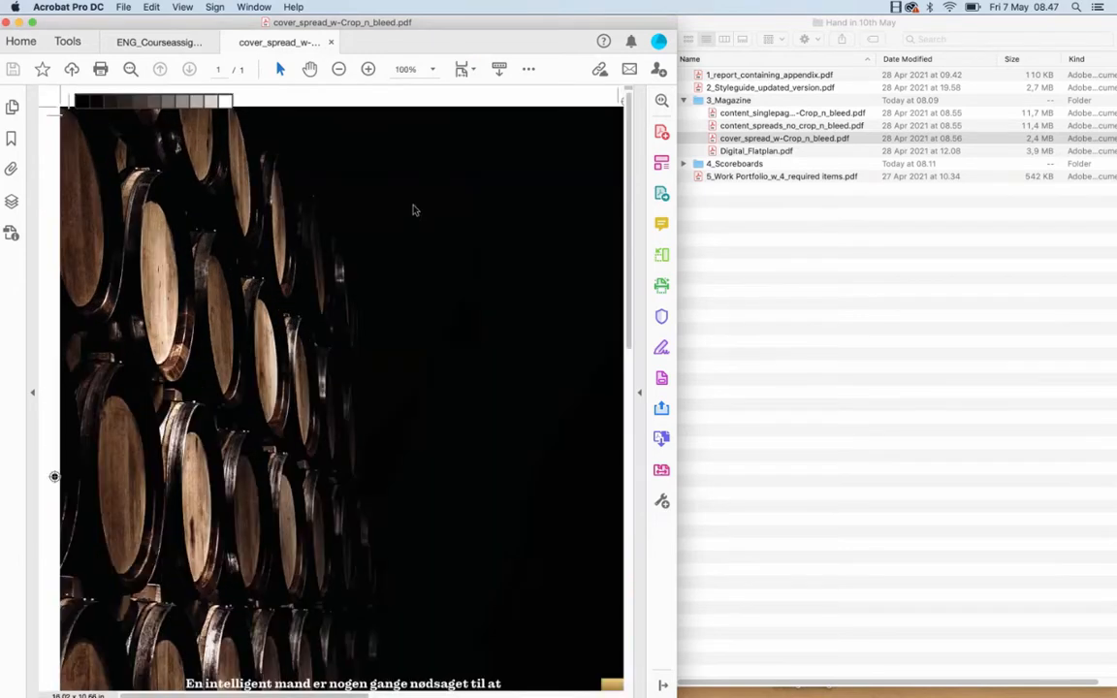
{"action": "left_click_drag", "start_coordinate": [509, 148], "coordinate": [304, 269]}
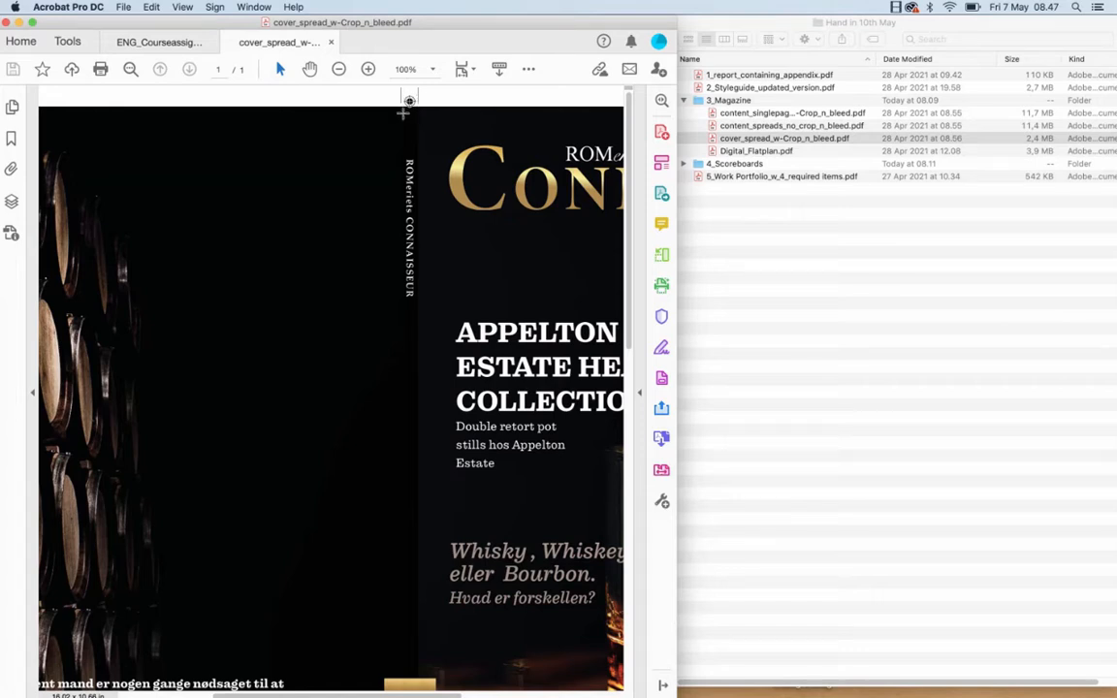
{"action": "key", "text": "super+0"}
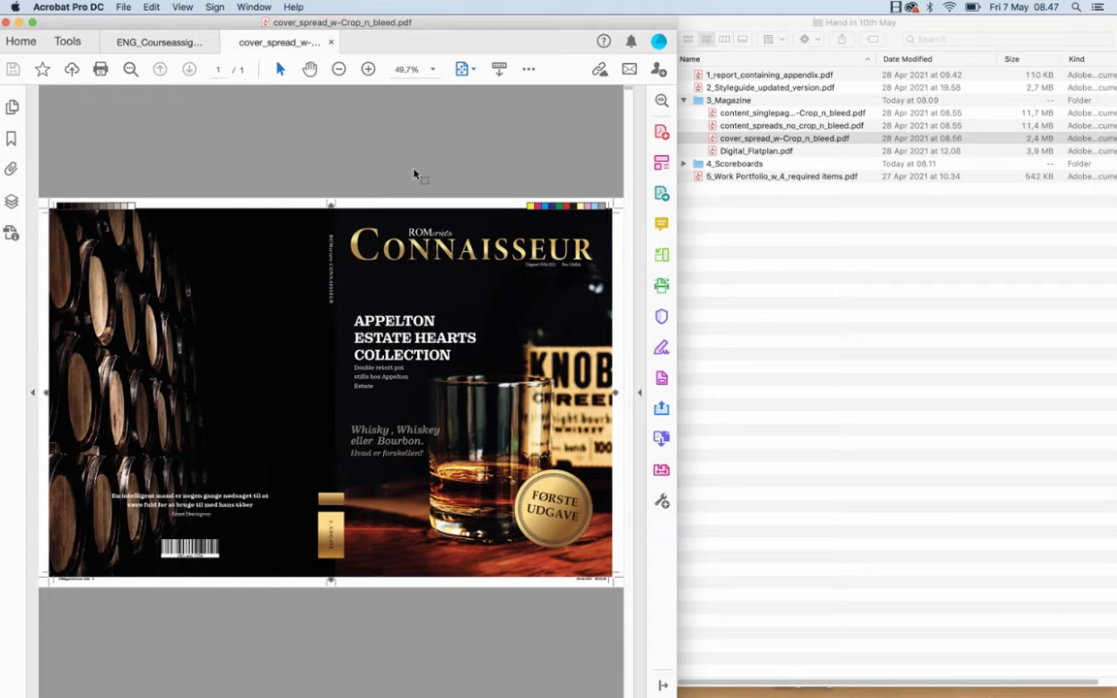
{"action": "left_click", "coordinate": [331, 41]}
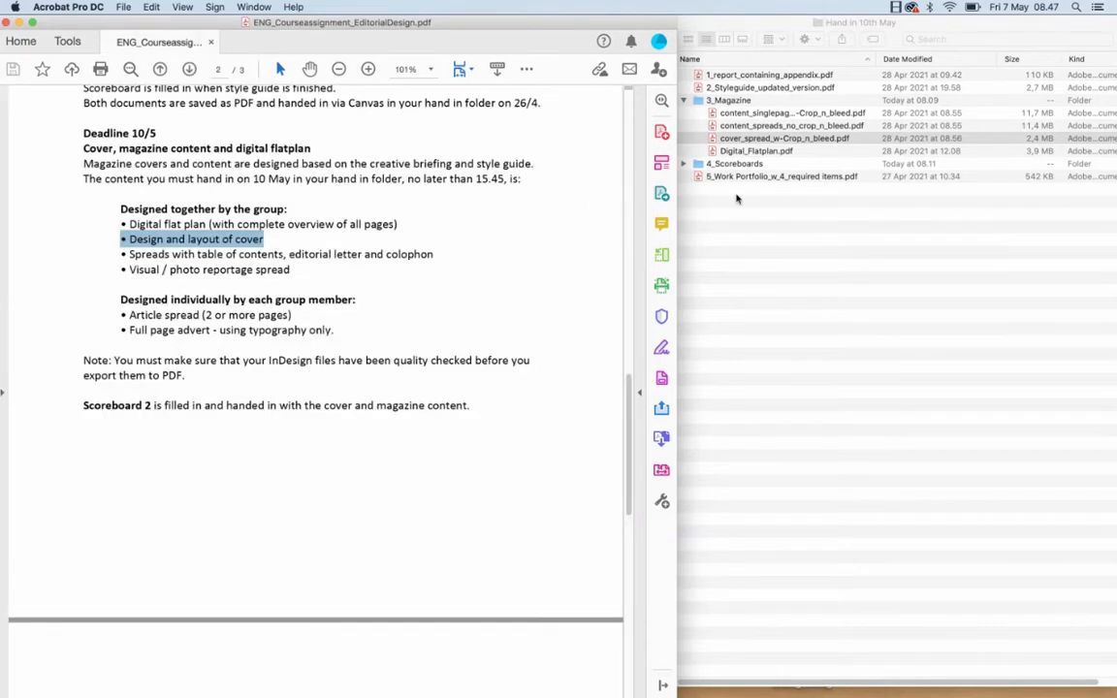
Locate content_singlepages_w-Crop_n_bleed.pdf in the 3_Magazine folder in Finder and open it in Acrobat
{"action": "left_click", "coordinate": [758, 202]}
{"action": "left_click", "coordinate": [766, 125]}
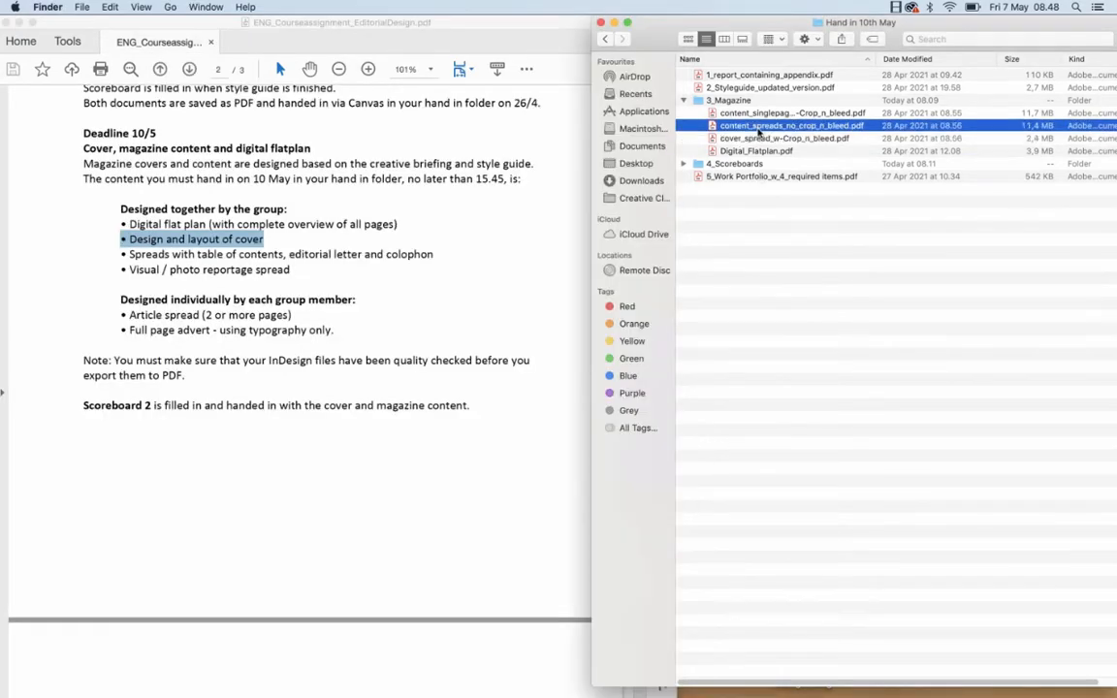
{"action": "left_click", "coordinate": [768, 115]}
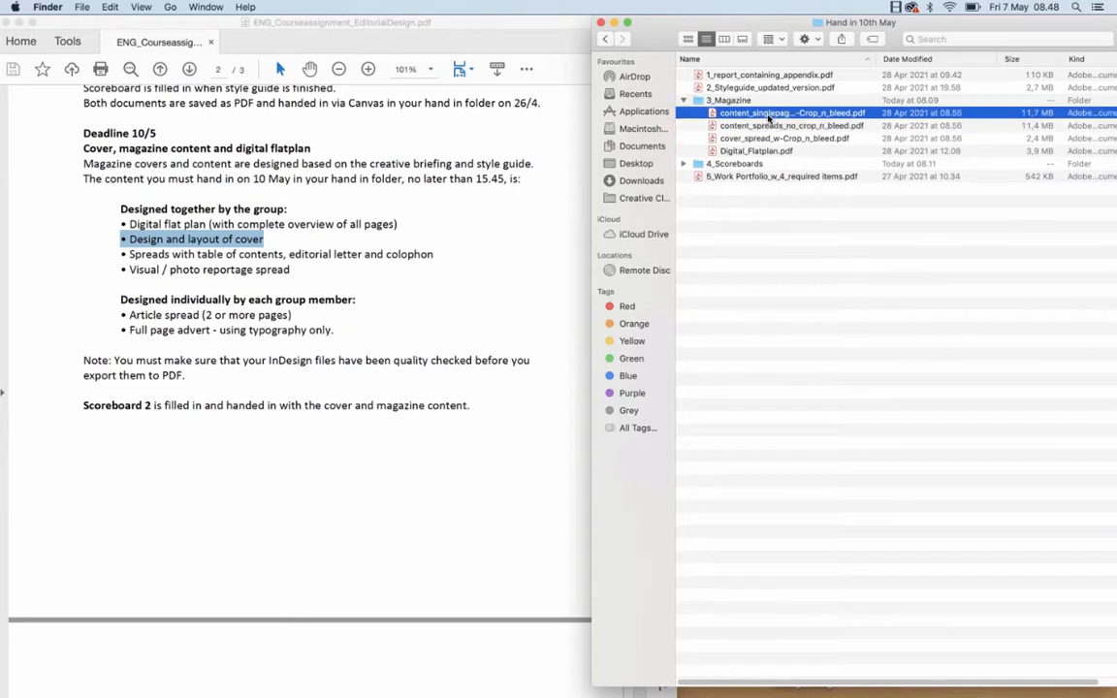
{"action": "left_click", "coordinate": [771, 115]}
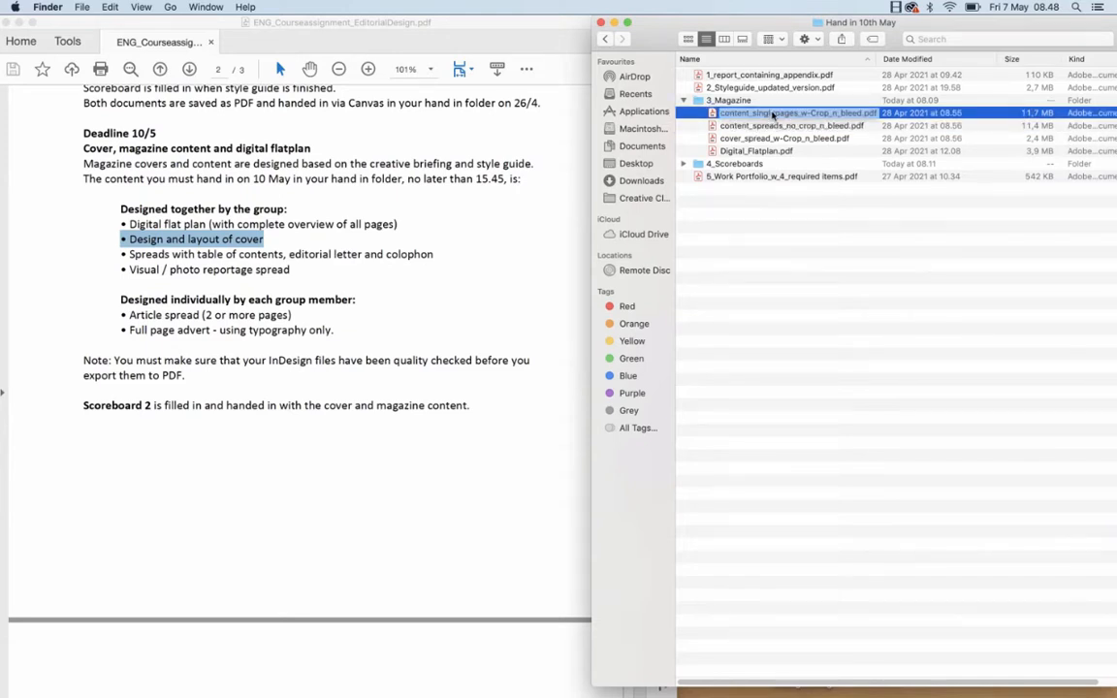
{"action": "key", "text": "Return"}
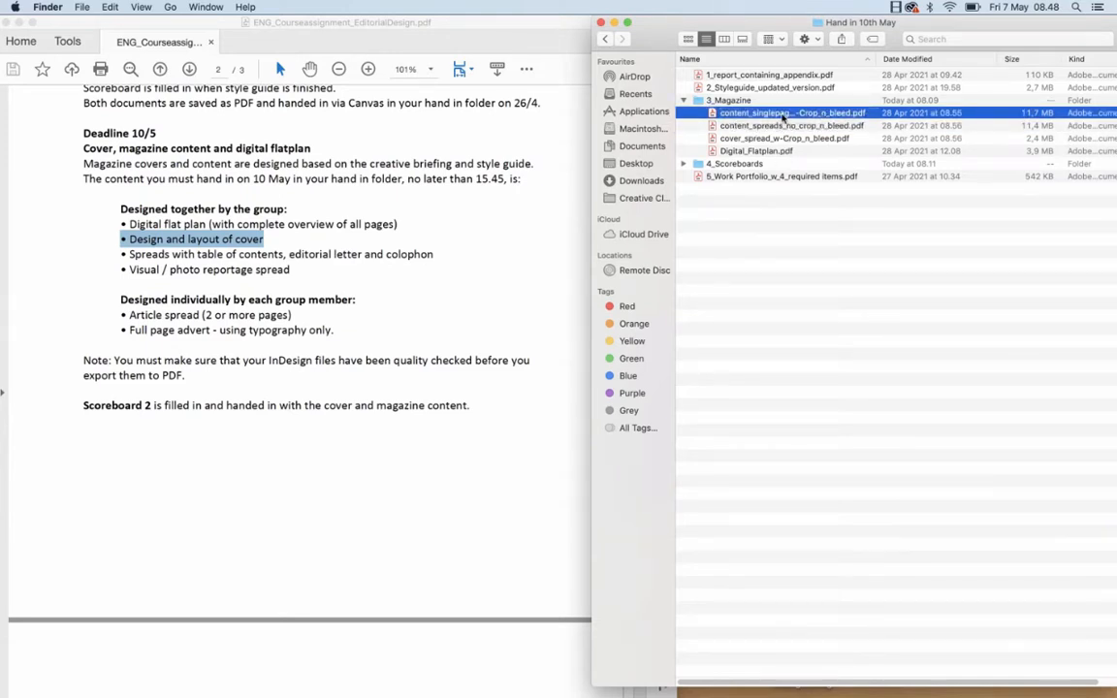
{"action": "left_click", "coordinate": [783, 115]}
{"action": "double_click", "coordinate": [781, 115]}
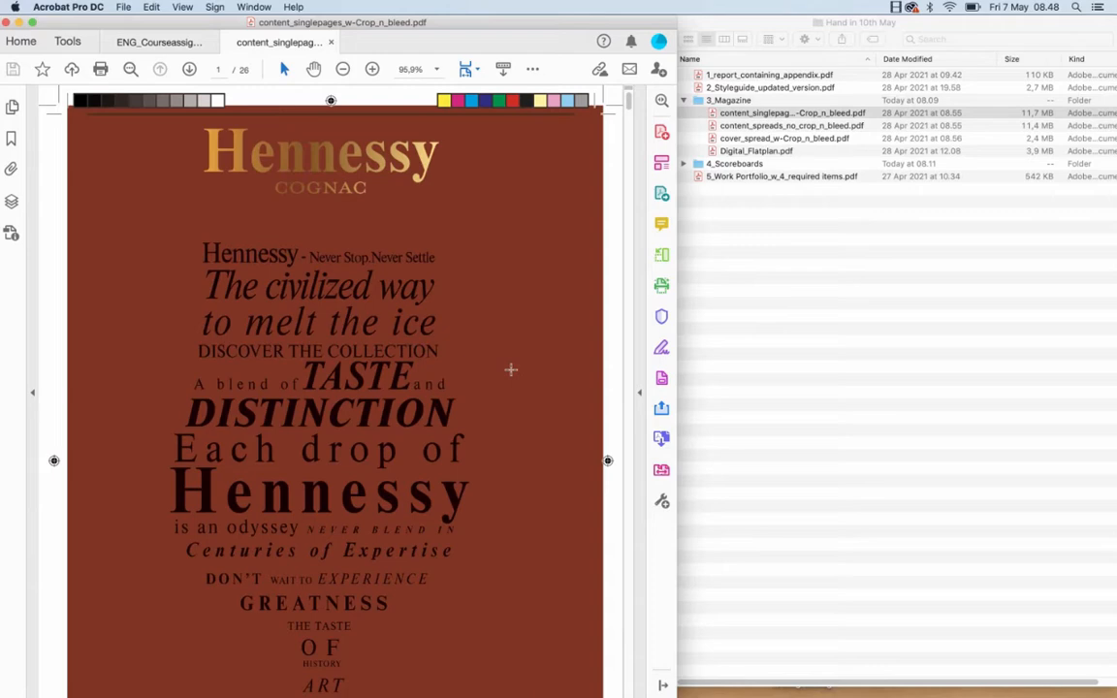
Skim pages 1 to 9 of the single-page PDF, from the Hennessy advert through the contents and cognac article to the Skrewball advert
{"action": "scroll", "coordinate": [511, 369], "scroll_direction": "down", "scroll_amount": 10}
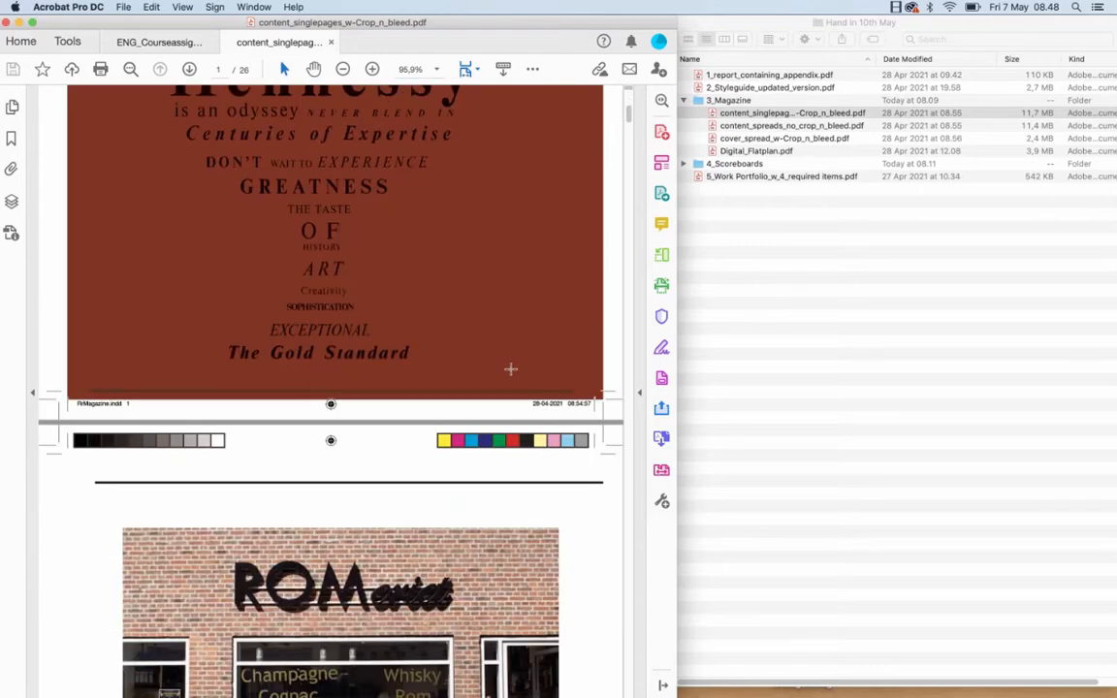
{"action": "scroll", "coordinate": [512, 368], "scroll_direction": "down", "scroll_amount": 8}
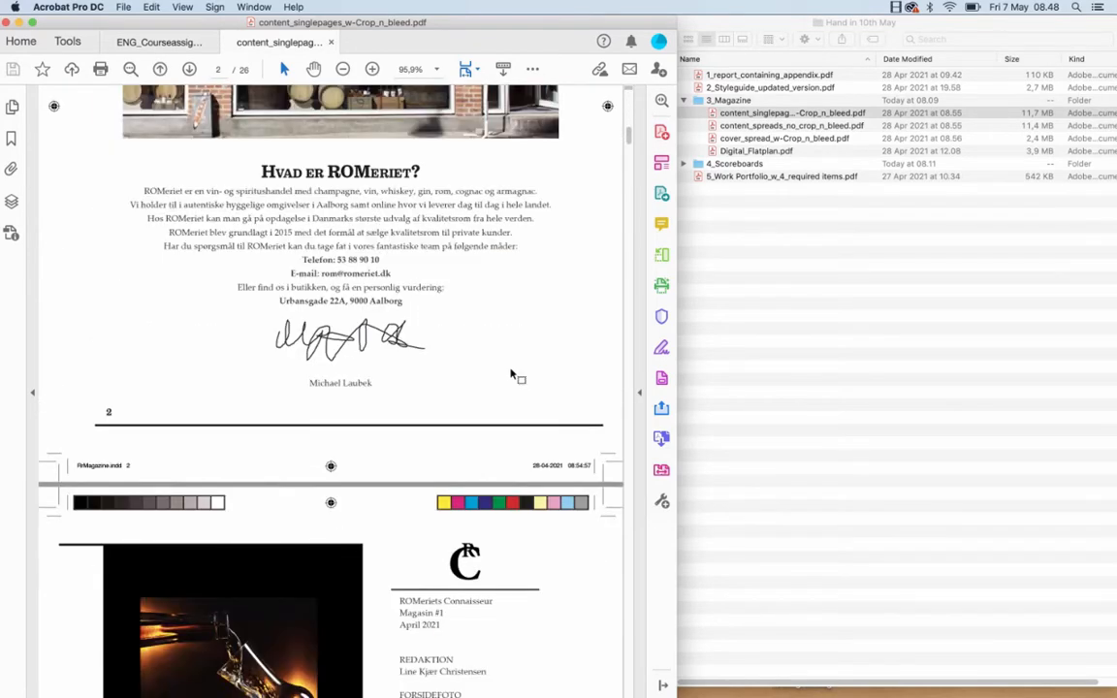
{"action": "scroll", "coordinate": [511, 375], "scroll_direction": "down", "scroll_amount": 10}
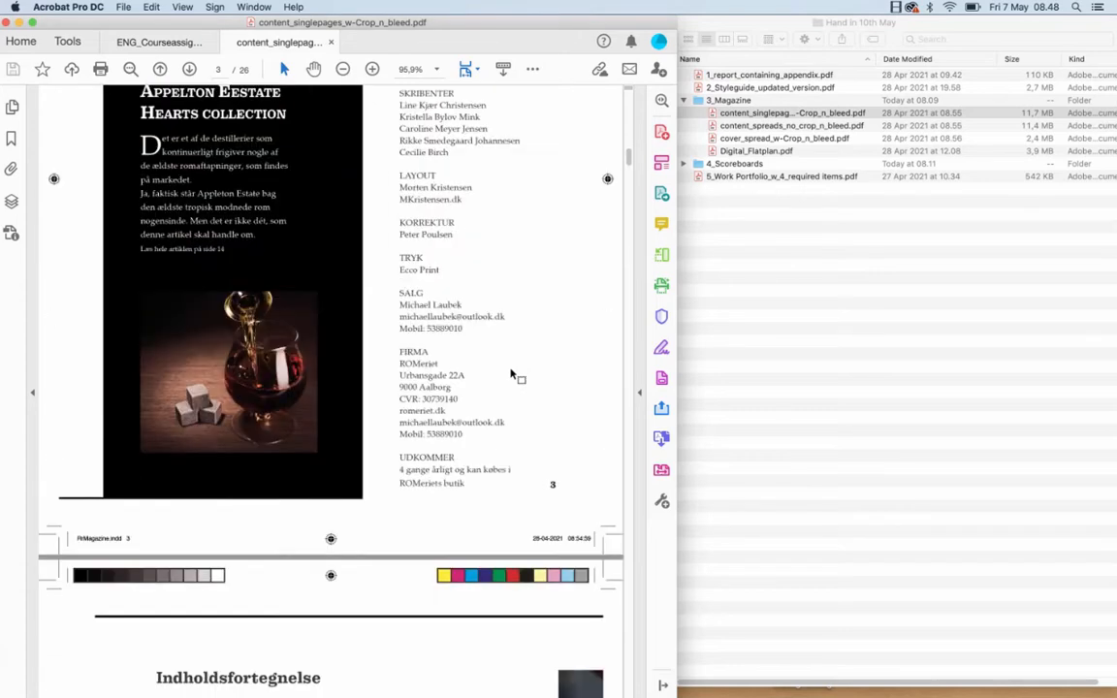
{"action": "scroll", "coordinate": [511, 374], "scroll_direction": "down", "scroll_amount": 12}
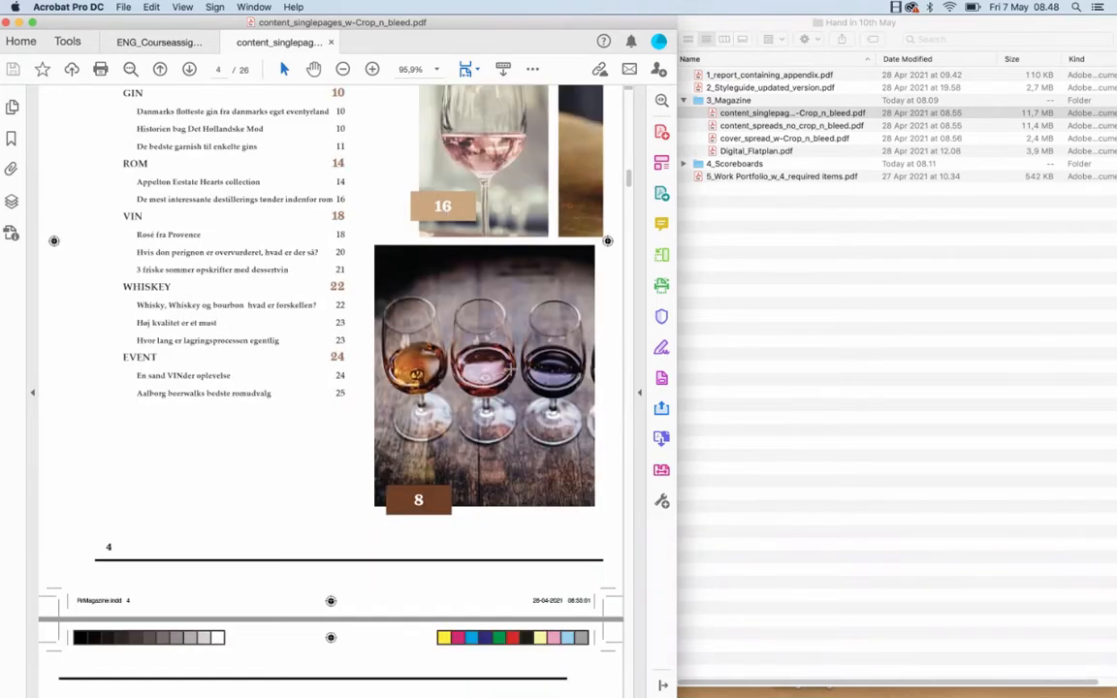
{"action": "scroll", "coordinate": [511, 374], "scroll_direction": "down", "scroll_amount": 5}
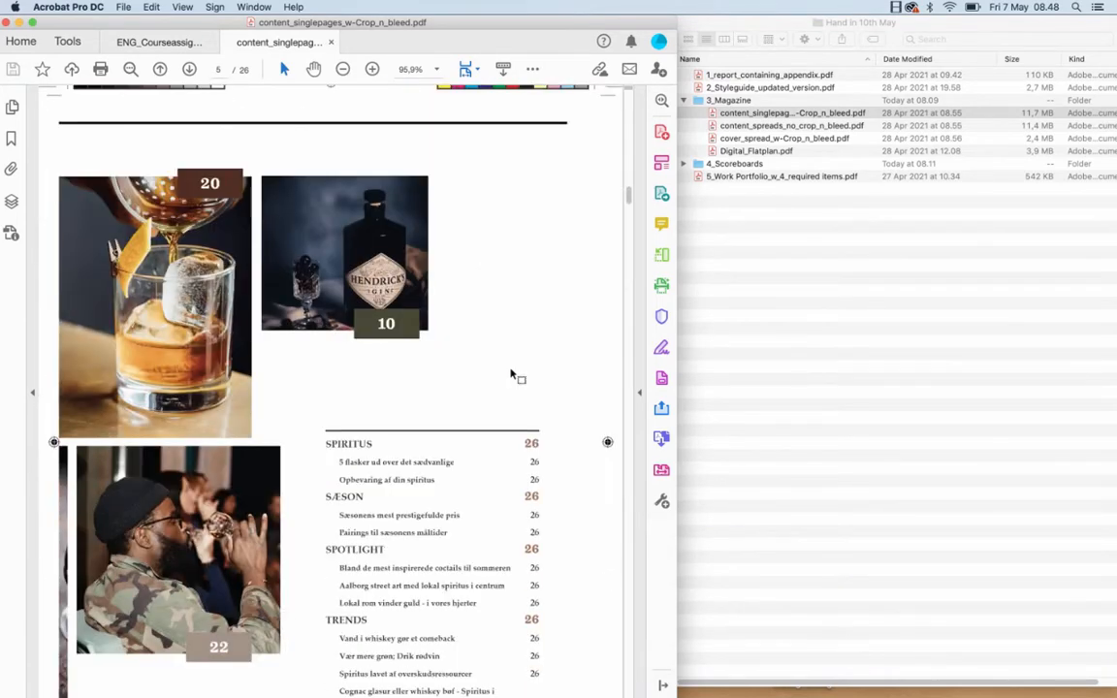
{"action": "scroll", "coordinate": [511, 374], "scroll_direction": "down", "scroll_amount": 13}
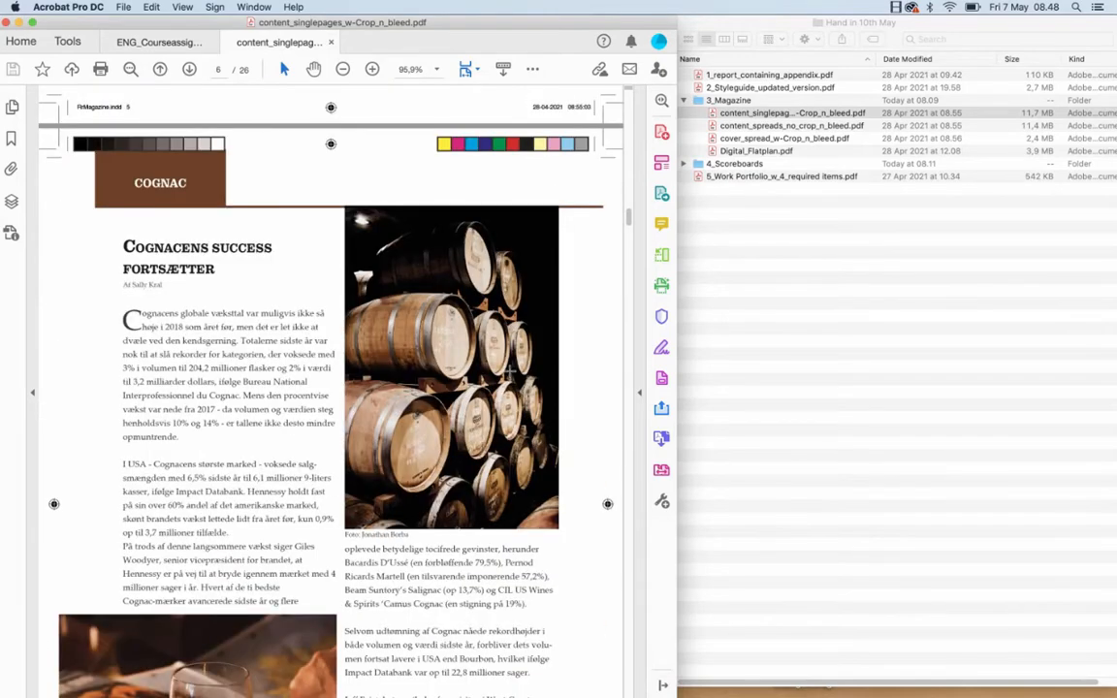
{"action": "scroll", "coordinate": [511, 374], "scroll_direction": "down", "scroll_amount": 15}
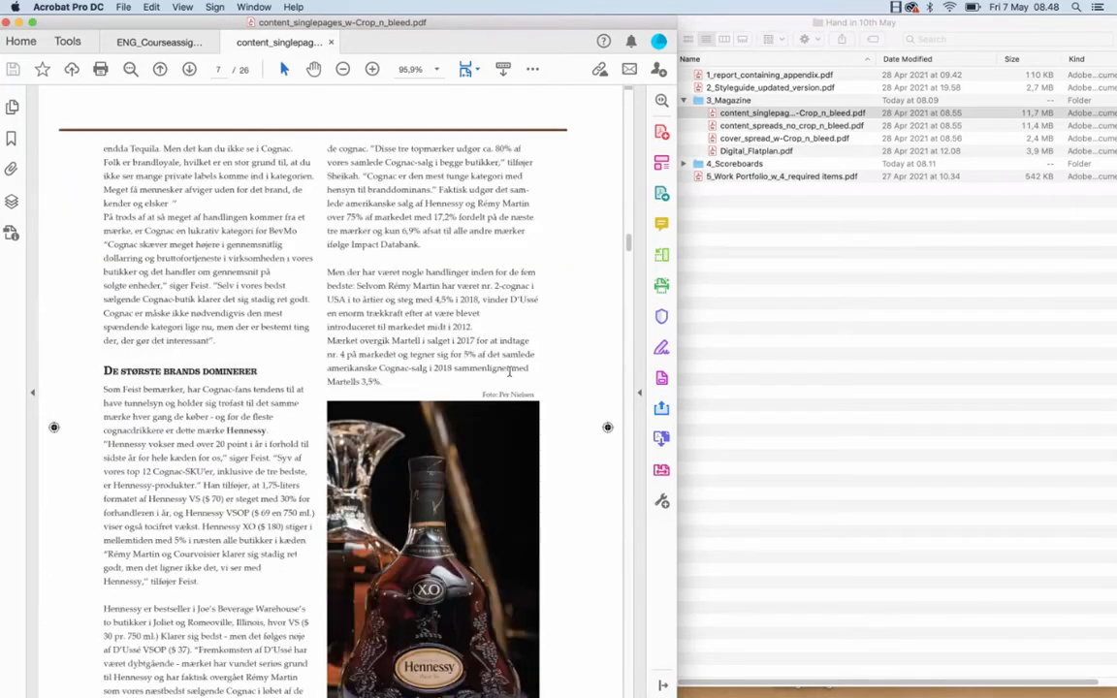
{"action": "scroll", "coordinate": [511, 374], "scroll_direction": "down", "scroll_amount": 15}
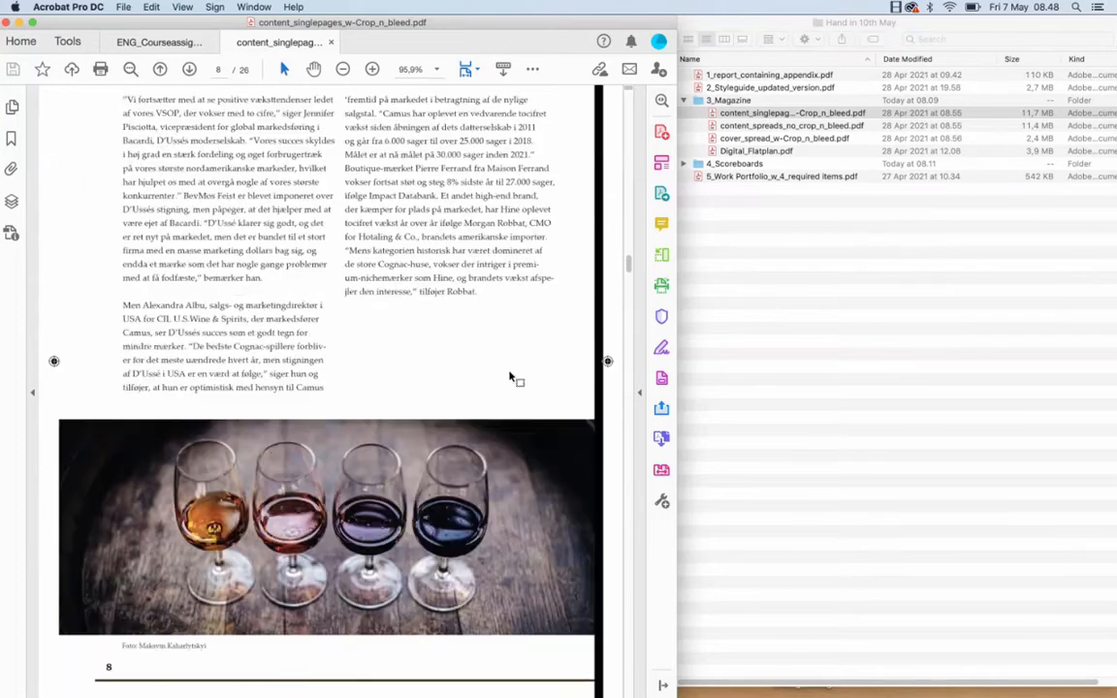
{"action": "scroll", "coordinate": [511, 374], "scroll_direction": "down", "scroll_amount": 10}
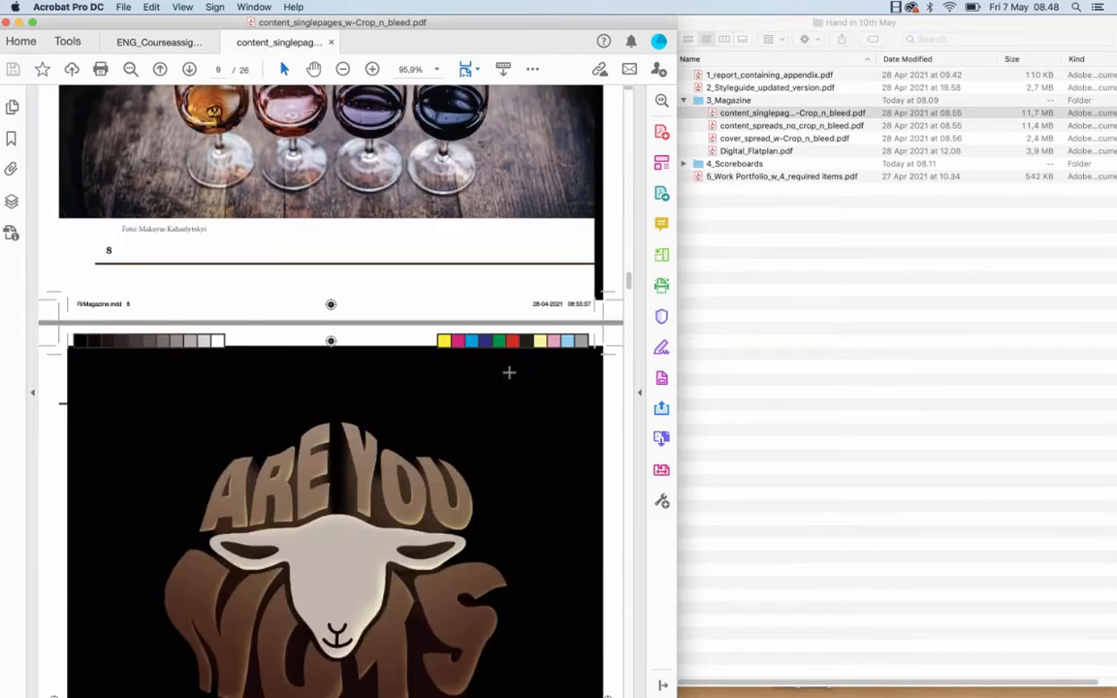
{"action": "scroll", "coordinate": [507, 375], "scroll_direction": "down", "scroll_amount": 5}
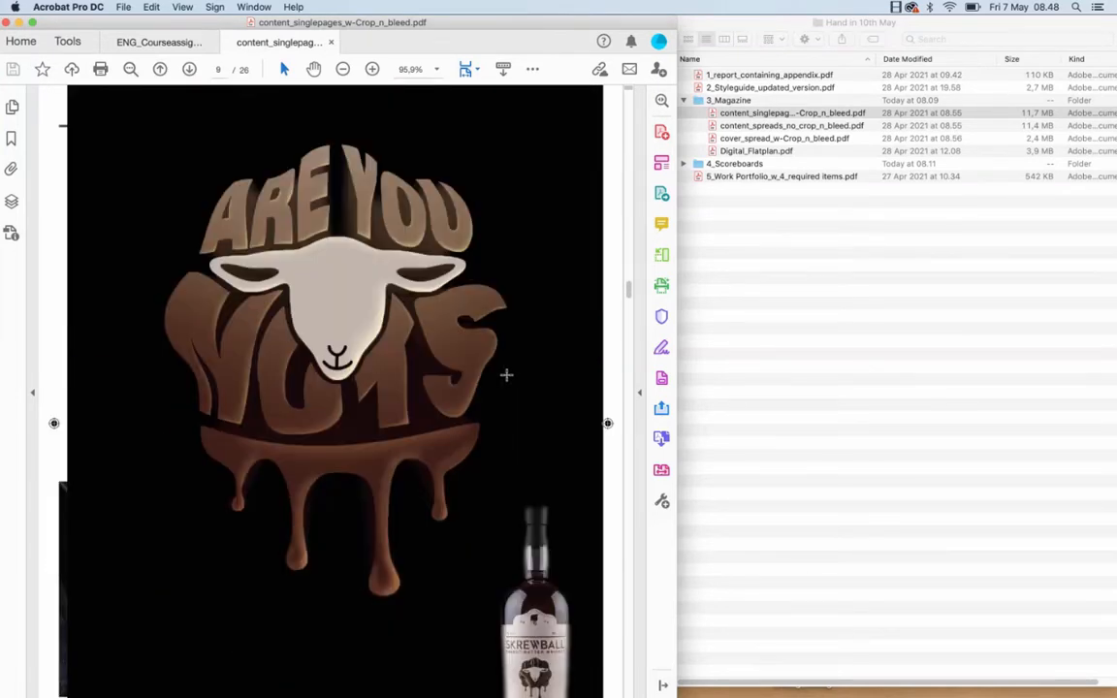
Skim the gin articles, the typographic wine advert and the rum article on pages 10 to 14, and return to page 1
{"action": "scroll", "coordinate": [506, 374], "scroll_direction": "down", "scroll_amount": 15}
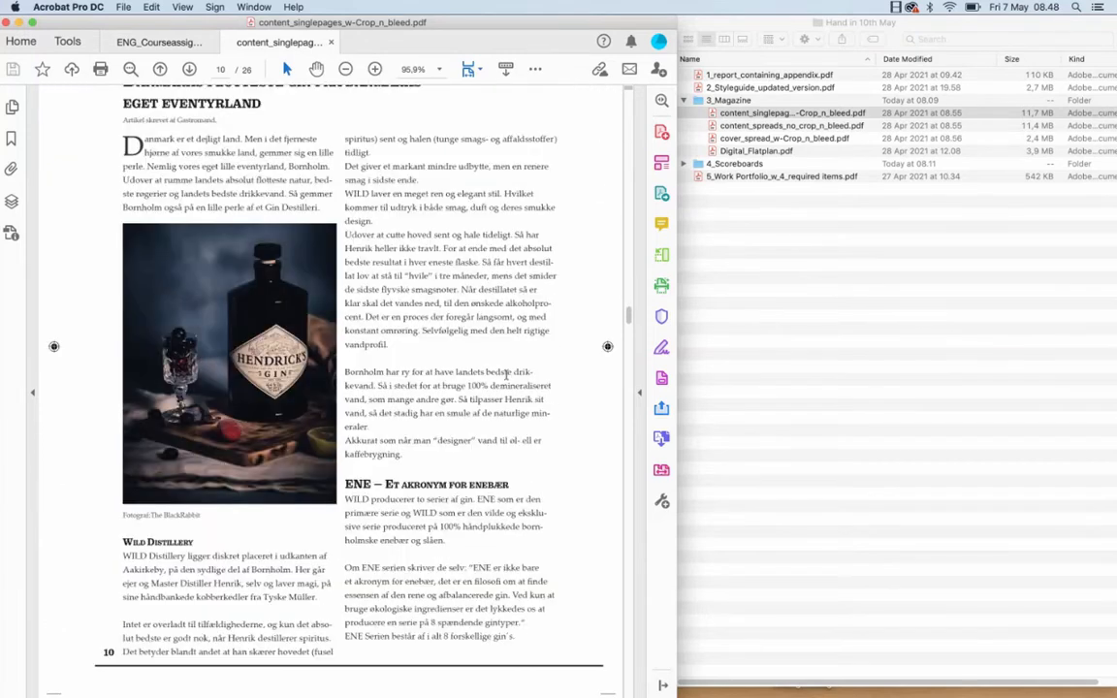
{"action": "scroll", "coordinate": [507, 374], "scroll_direction": "down", "scroll_amount": 10}
{"action": "scroll", "coordinate": [506, 380], "scroll_direction": "down", "scroll_amount": 3}
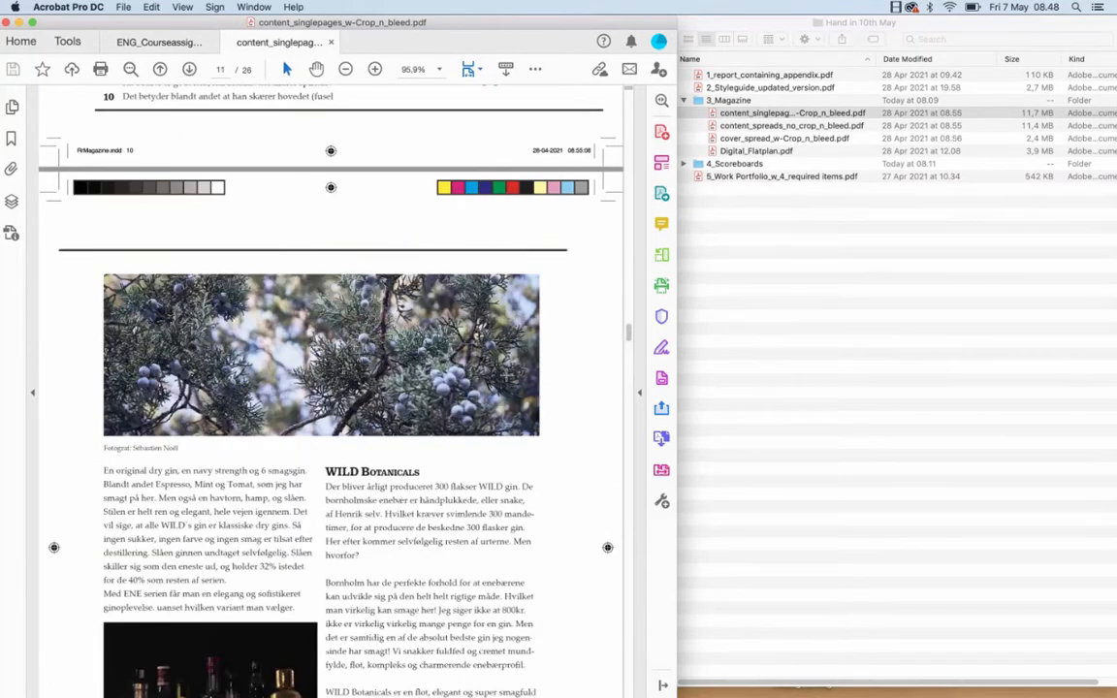
{"action": "scroll", "coordinate": [506, 374], "scroll_direction": "down", "scroll_amount": 3}
{"action": "scroll", "coordinate": [506, 375], "scroll_direction": "down", "scroll_amount": 9}
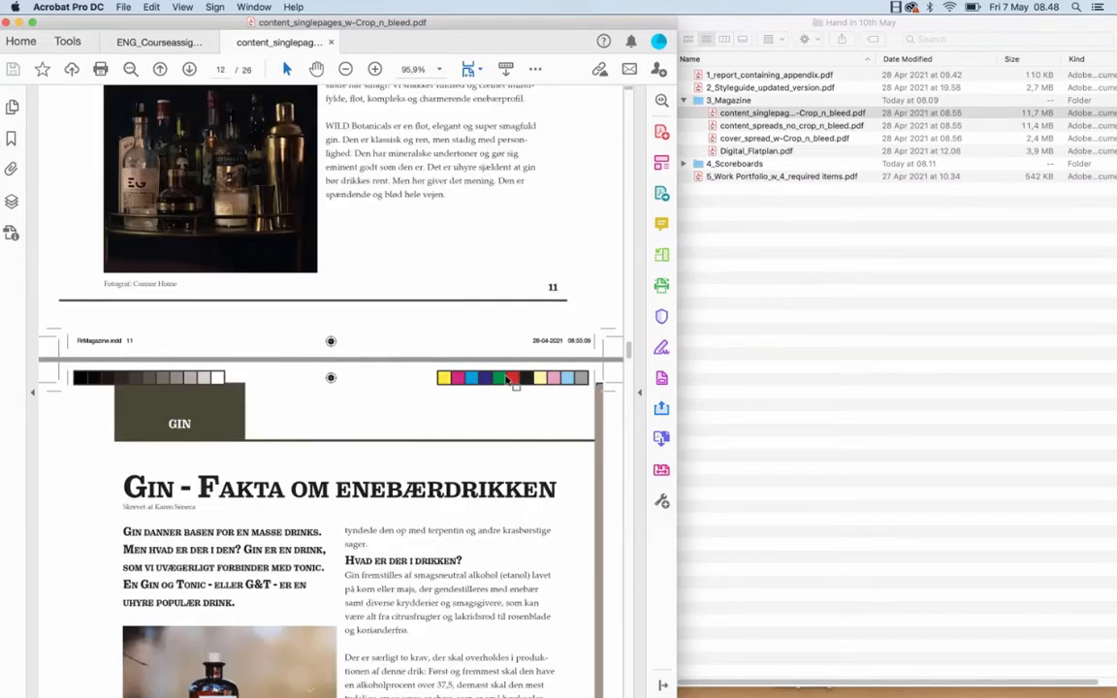
{"action": "scroll", "coordinate": [507, 378], "scroll_direction": "down", "scroll_amount": 20}
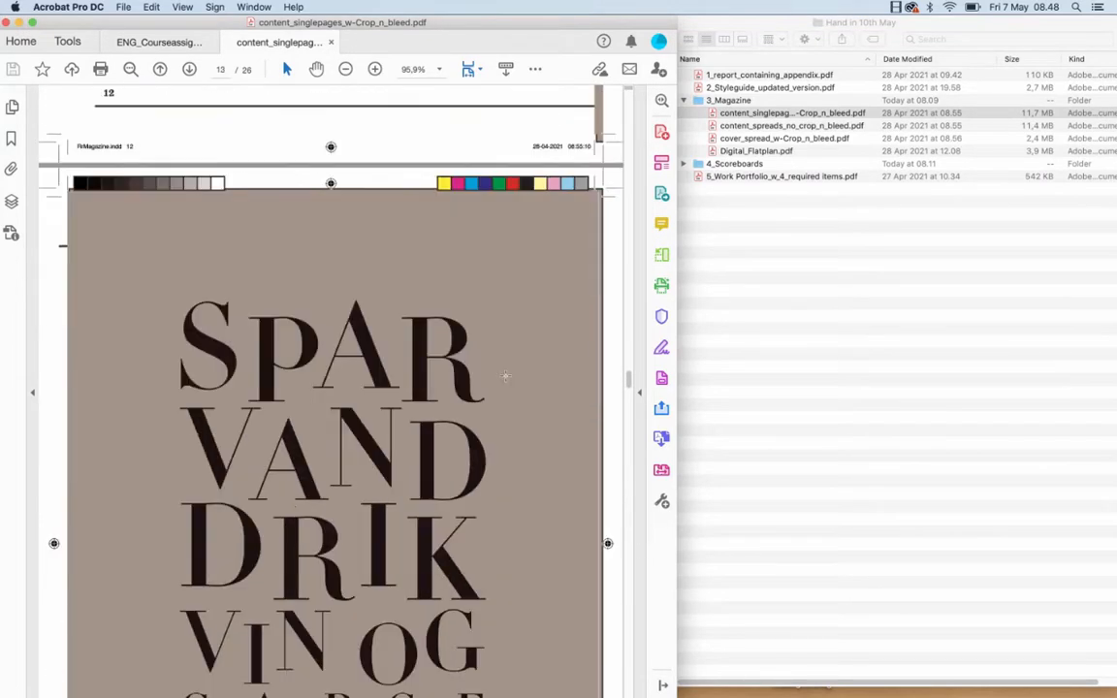
{"action": "scroll", "coordinate": [507, 376], "scroll_direction": "down", "scroll_amount": 20}
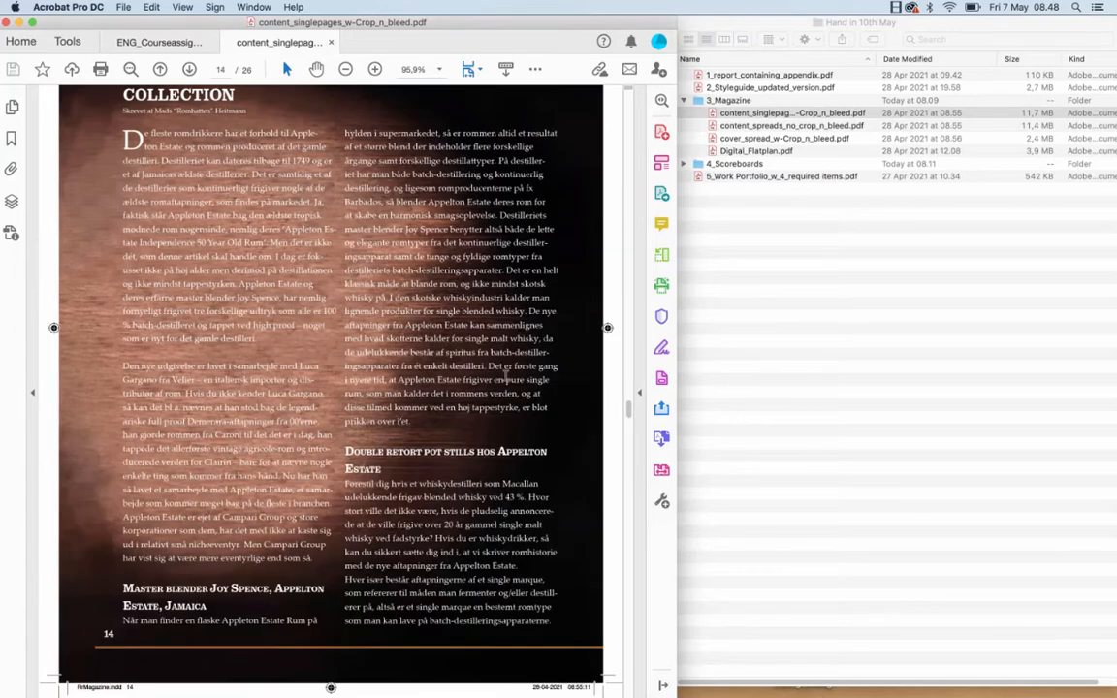
{"action": "scroll", "coordinate": [505, 376], "scroll_direction": "up", "scroll_amount": 20}
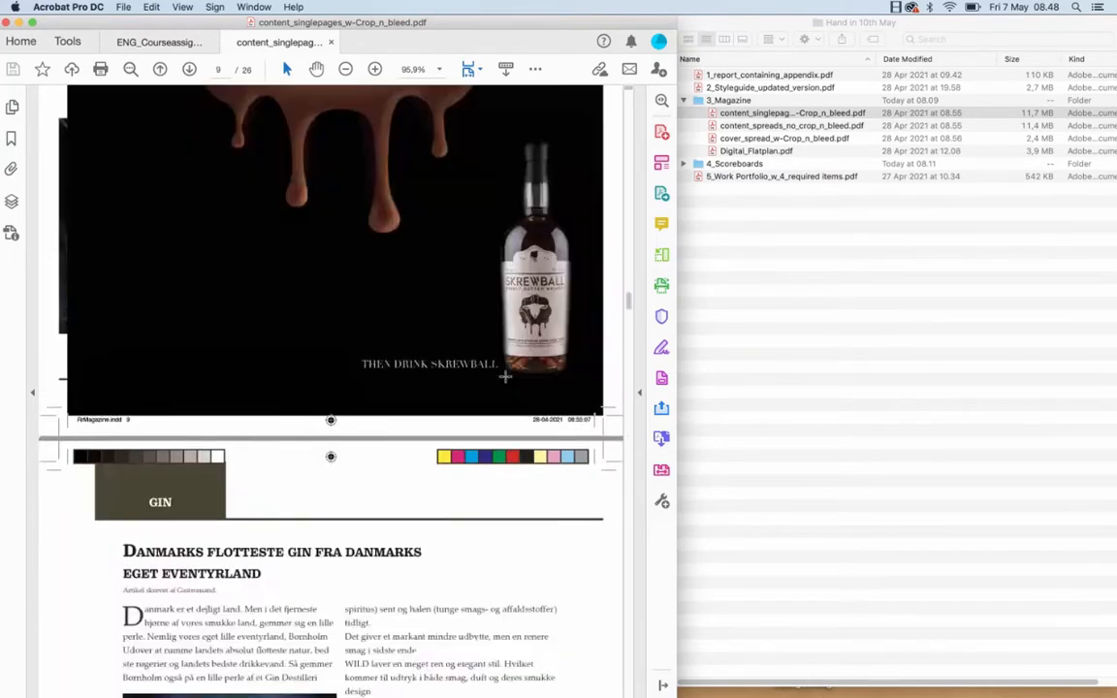
{"action": "scroll", "coordinate": [505, 376], "scroll_direction": "up", "scroll_amount": 20}
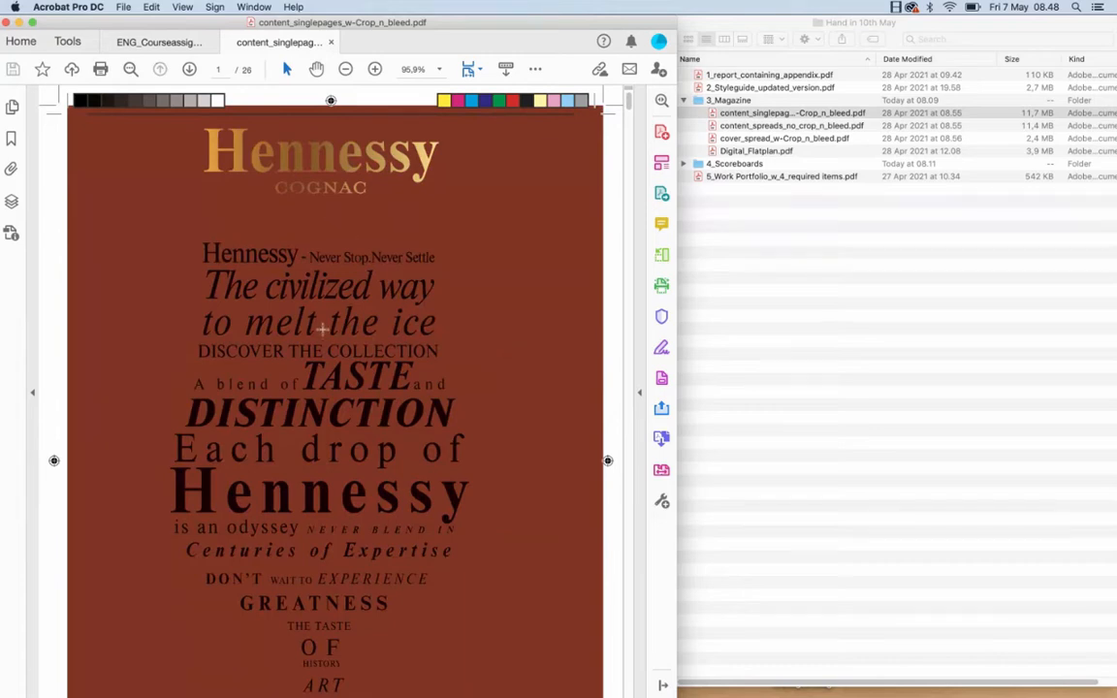
Review the Hennessy advert, the ROMeriet editorial page, the colophon and the table of contents, and return to page 1
{"action": "scroll", "coordinate": [333, 377], "scroll_direction": "down", "scroll_amount": 3}
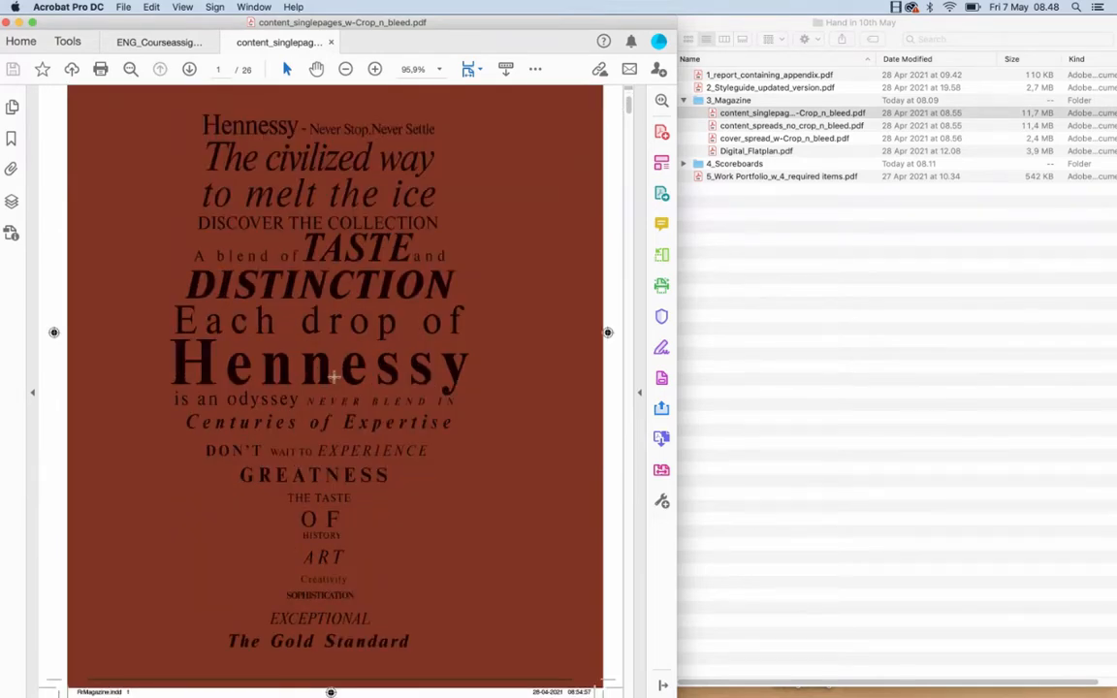
{"action": "scroll", "coordinate": [332, 376], "scroll_direction": "down", "scroll_amount": 13}
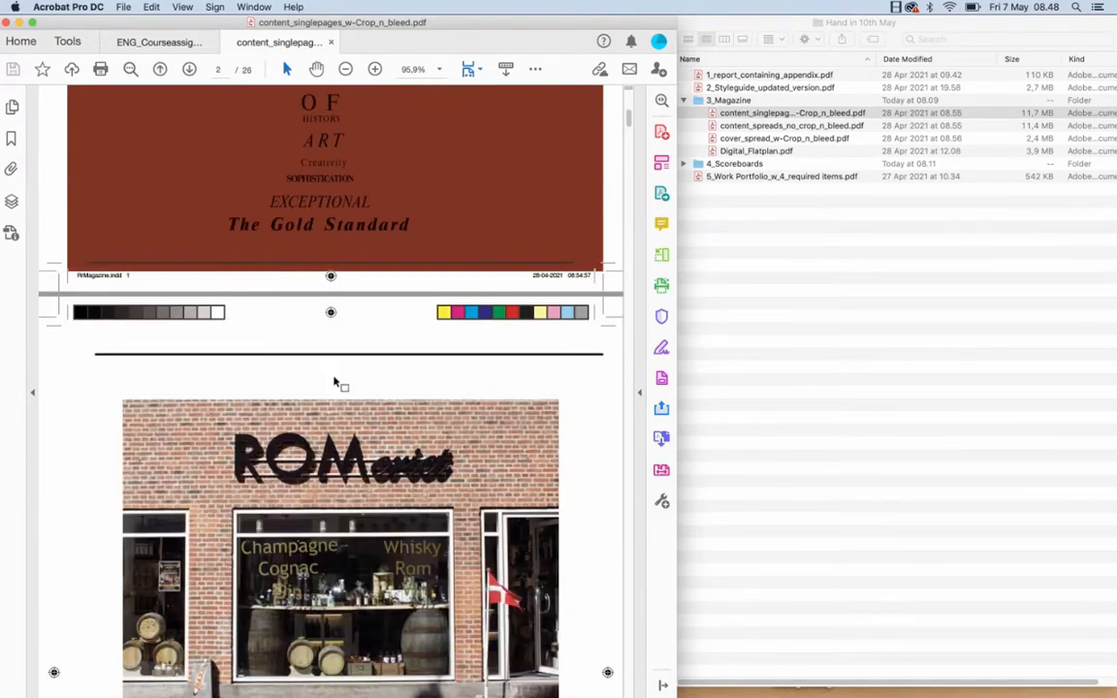
{"action": "scroll", "coordinate": [334, 377], "scroll_direction": "down", "scroll_amount": 3}
{"action": "scroll", "coordinate": [334, 378], "scroll_direction": "down", "scroll_amount": 3}
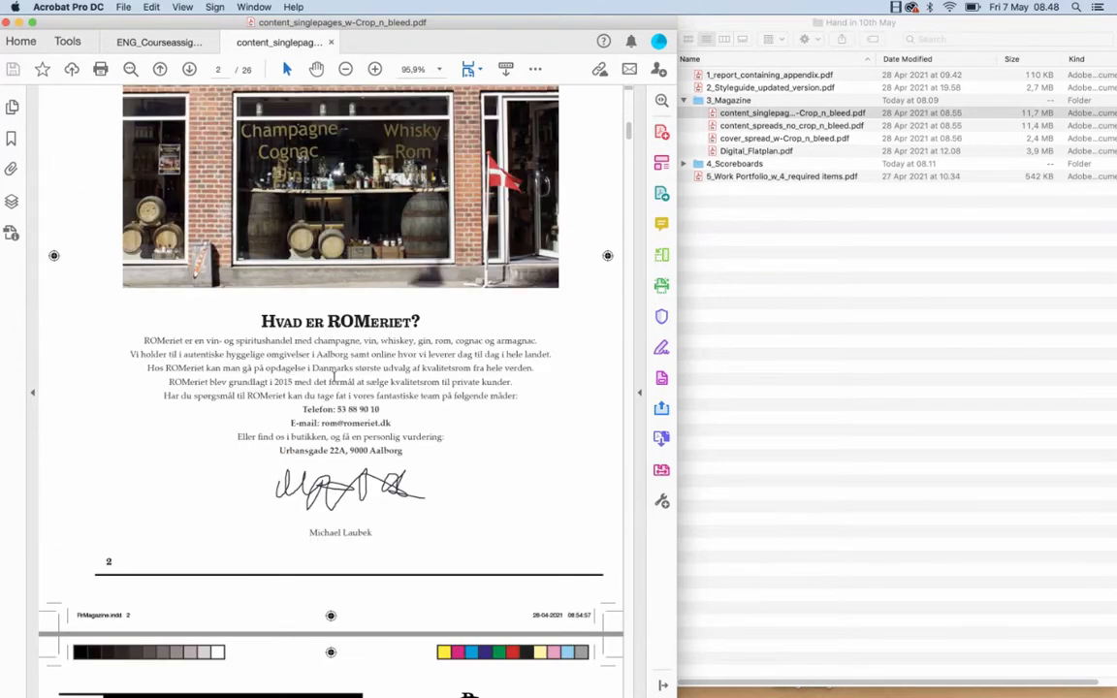
{"action": "scroll", "coordinate": [333, 378], "scroll_direction": "down", "scroll_amount": 12}
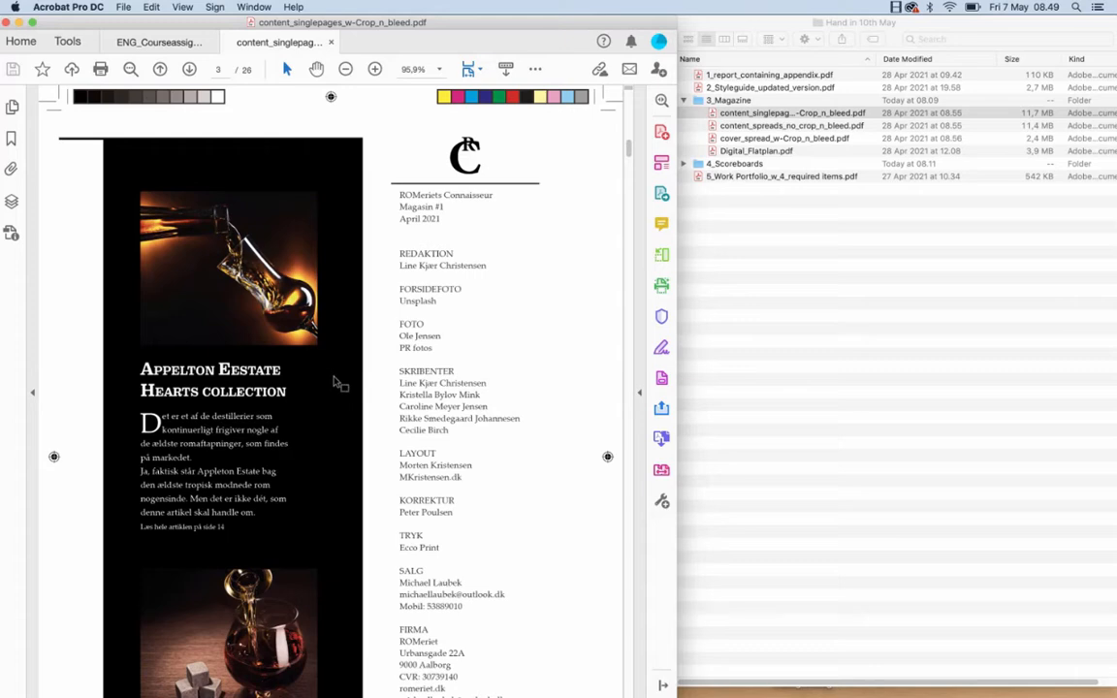
{"action": "scroll", "coordinate": [341, 378], "scroll_direction": "down", "scroll_amount": 20}
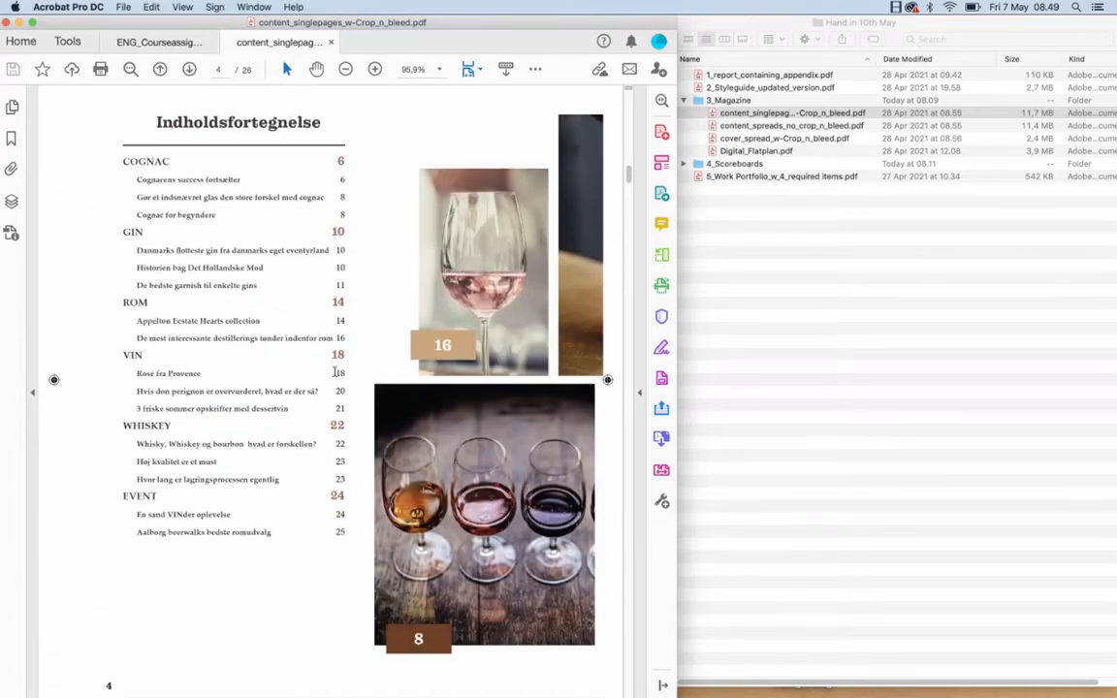
{"action": "scroll", "coordinate": [334, 375], "scroll_direction": "down", "scroll_amount": 6}
{"action": "scroll", "coordinate": [334, 375], "scroll_direction": "up", "scroll_amount": 15}
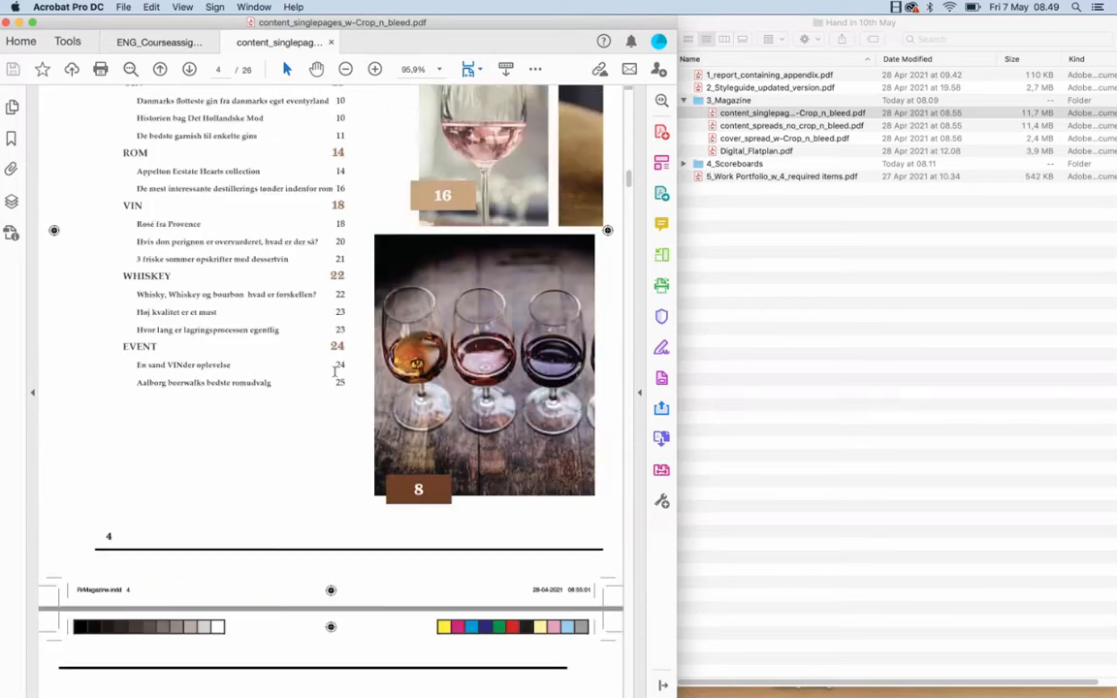
{"action": "scroll", "coordinate": [335, 376], "scroll_direction": "up", "scroll_amount": 20}
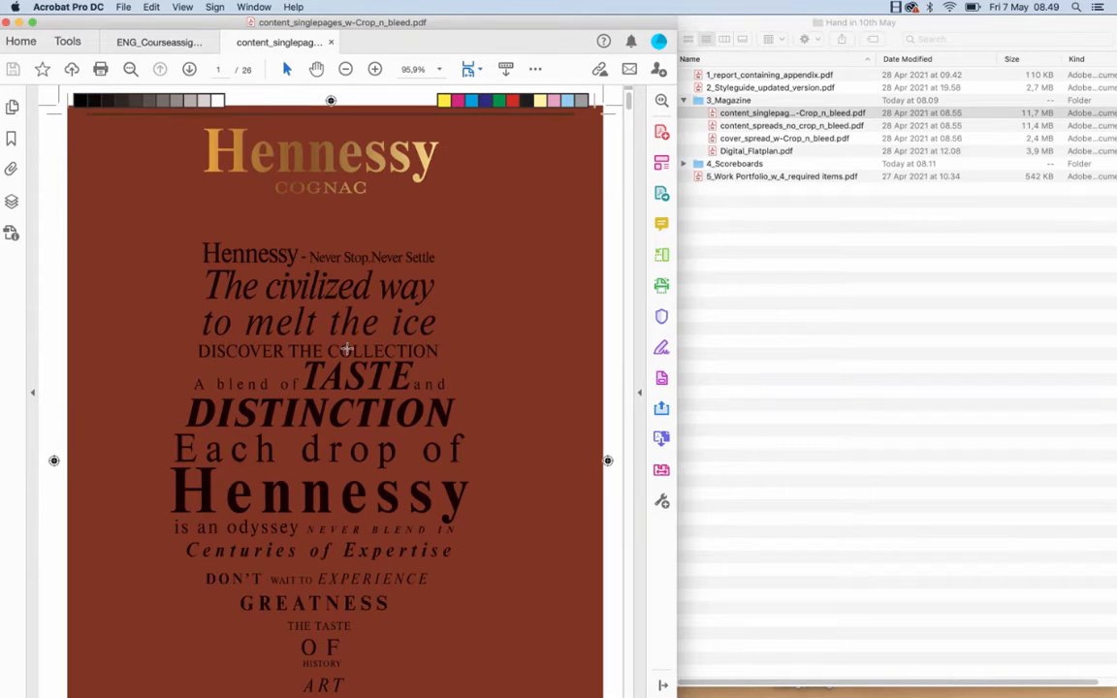
Examine how the Hennessy advert and the ROMeriet page are laid out as separate single pages with crop marks, ending on page 1
{"action": "scroll", "coordinate": [346, 349], "scroll_direction": "down", "scroll_amount": 10}
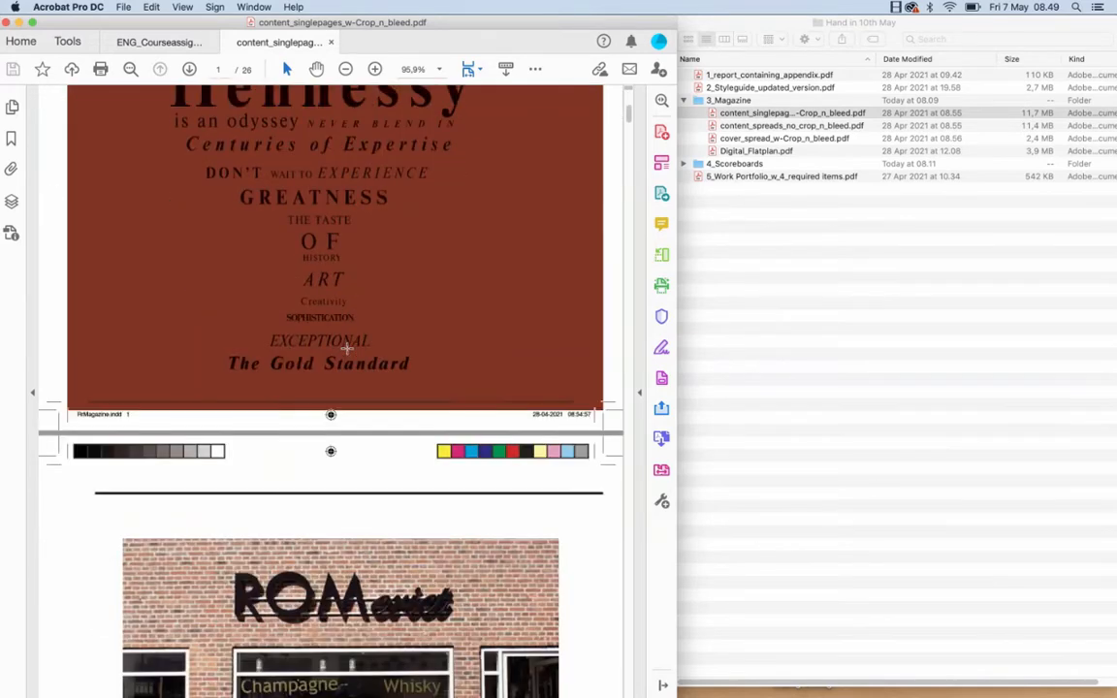
{"action": "scroll", "coordinate": [347, 344], "scroll_direction": "up", "scroll_amount": 7}
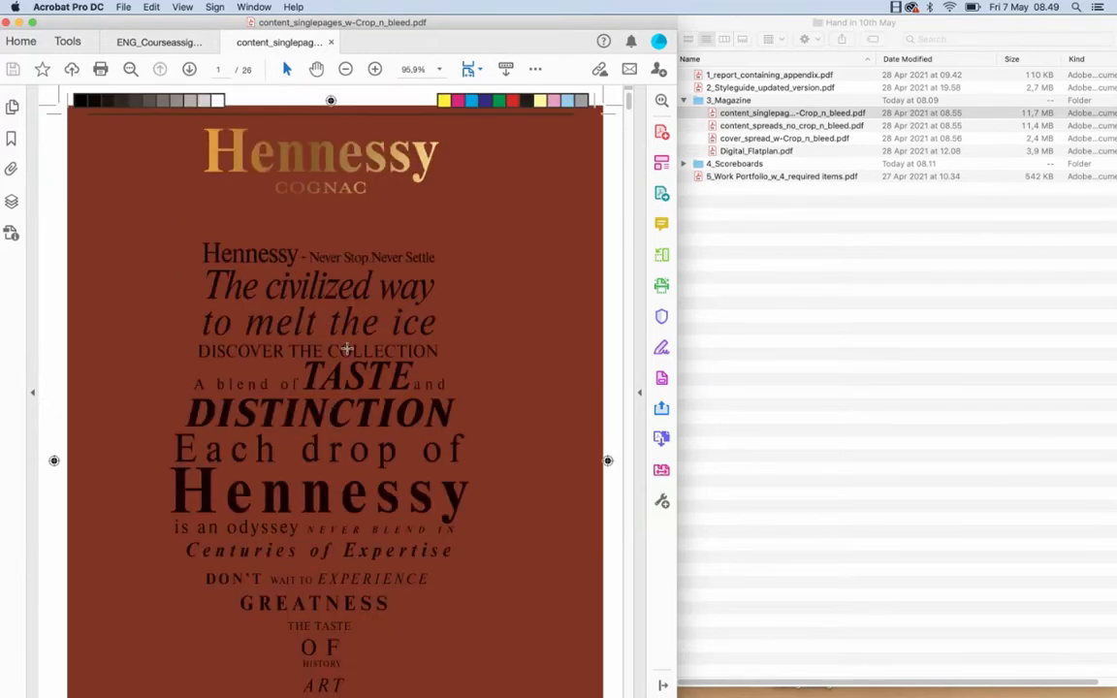
{"action": "scroll", "coordinate": [348, 349], "scroll_direction": "down", "scroll_amount": 6}
{"action": "scroll", "coordinate": [348, 355], "scroll_direction": "down", "scroll_amount": 5}
{"action": "scroll", "coordinate": [347, 351], "scroll_direction": "up", "scroll_amount": 10}
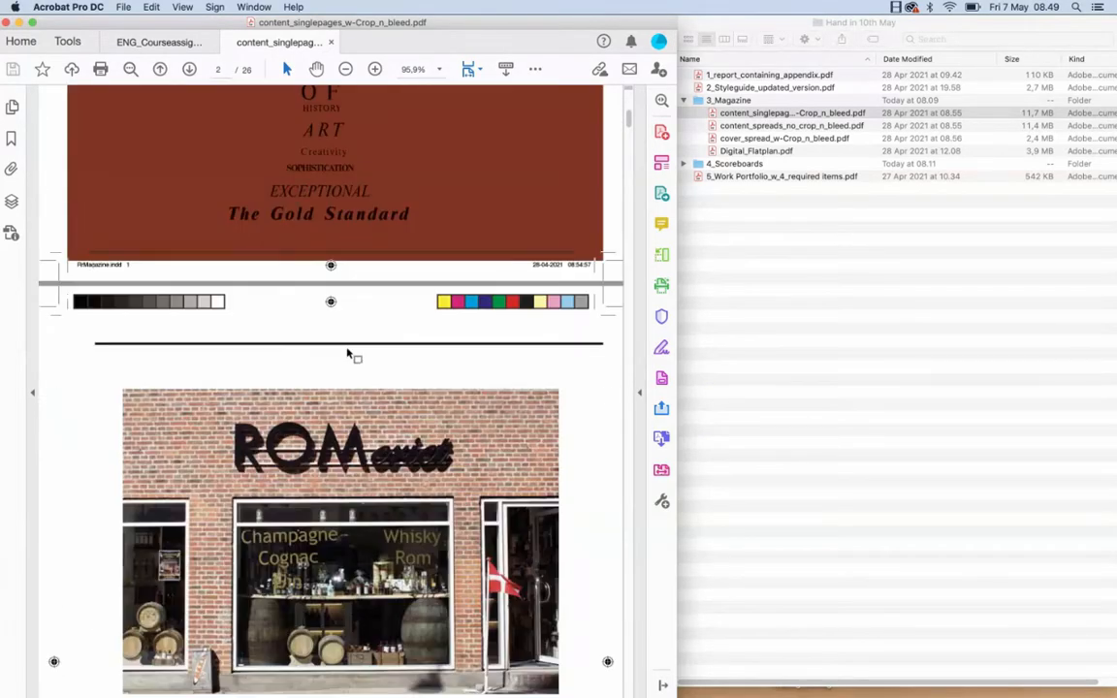
{"action": "scroll", "coordinate": [346, 349], "scroll_direction": "down", "scroll_amount": 8}
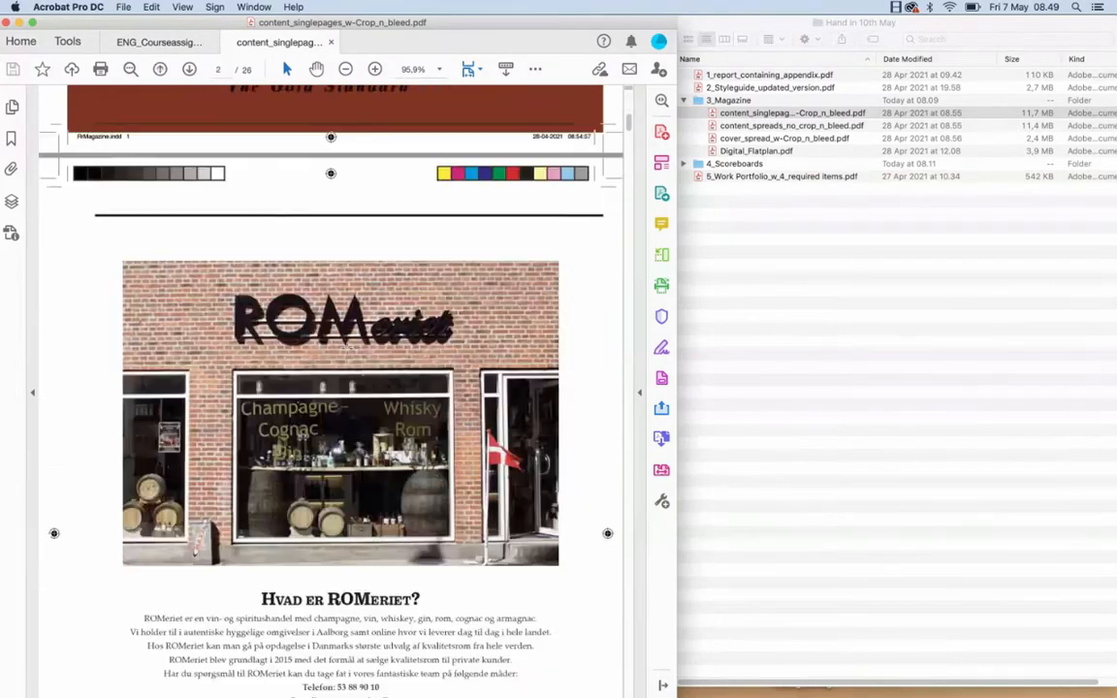
{"action": "scroll", "coordinate": [347, 344], "scroll_direction": "down", "scroll_amount": 3}
{"action": "scroll", "coordinate": [348, 351], "scroll_direction": "up", "scroll_amount": 6}
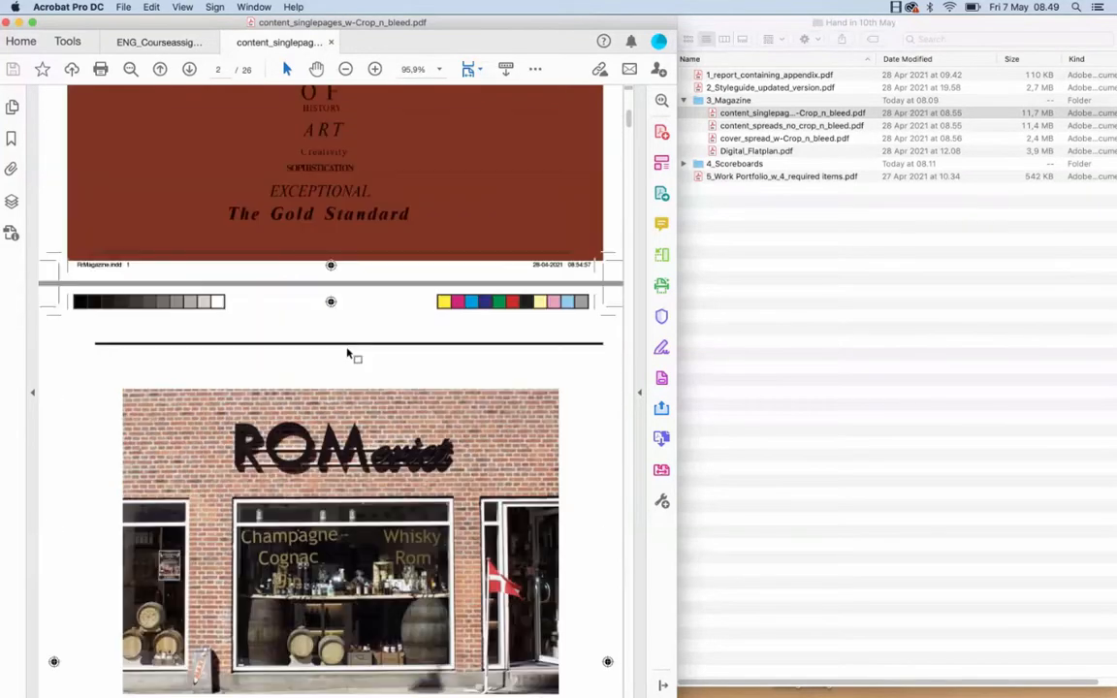
{"action": "scroll", "coordinate": [347, 354], "scroll_direction": "up", "scroll_amount": 12}
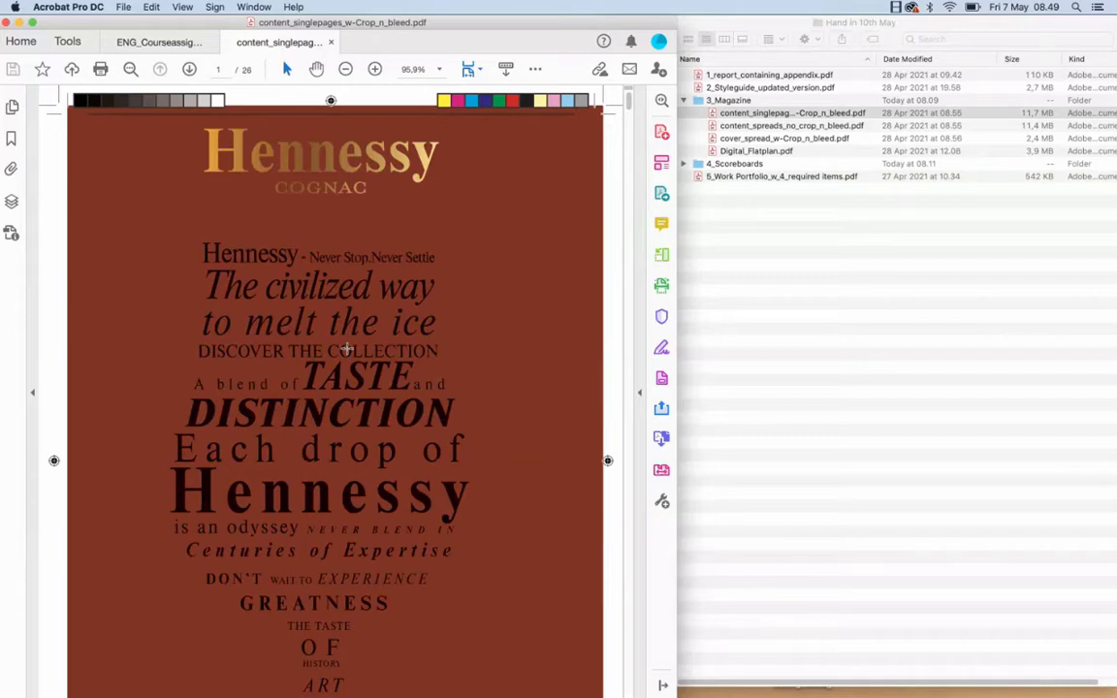
Skim pages 1 to 4 of the single-page PDF, from the Hennessy advert to the table of contents, and close the file
{"action": "scroll", "coordinate": [346, 350], "scroll_direction": "down", "scroll_amount": 17}
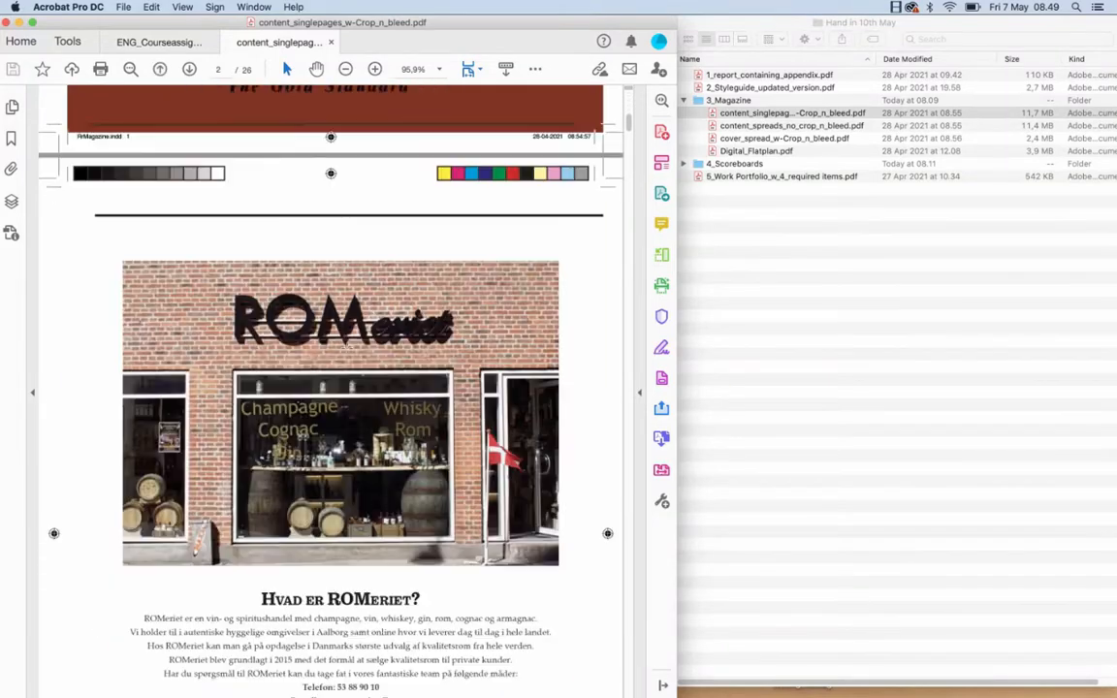
{"action": "scroll", "coordinate": [346, 349], "scroll_direction": "down", "scroll_amount": 17}
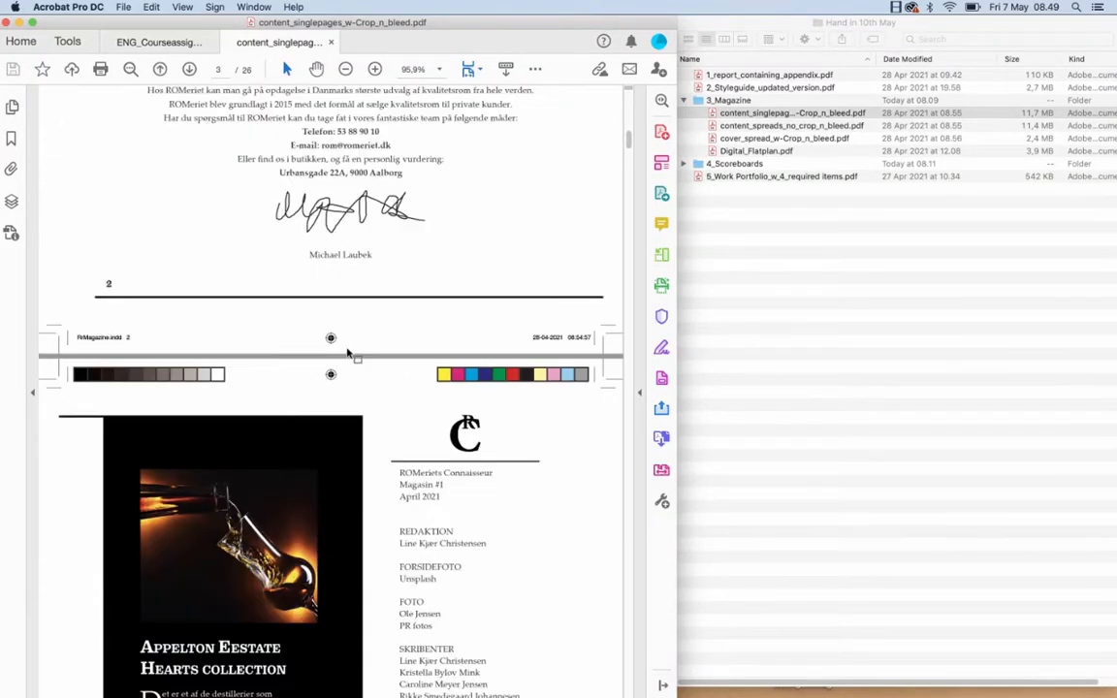
{"action": "scroll", "coordinate": [347, 354], "scroll_direction": "down", "scroll_amount": 15}
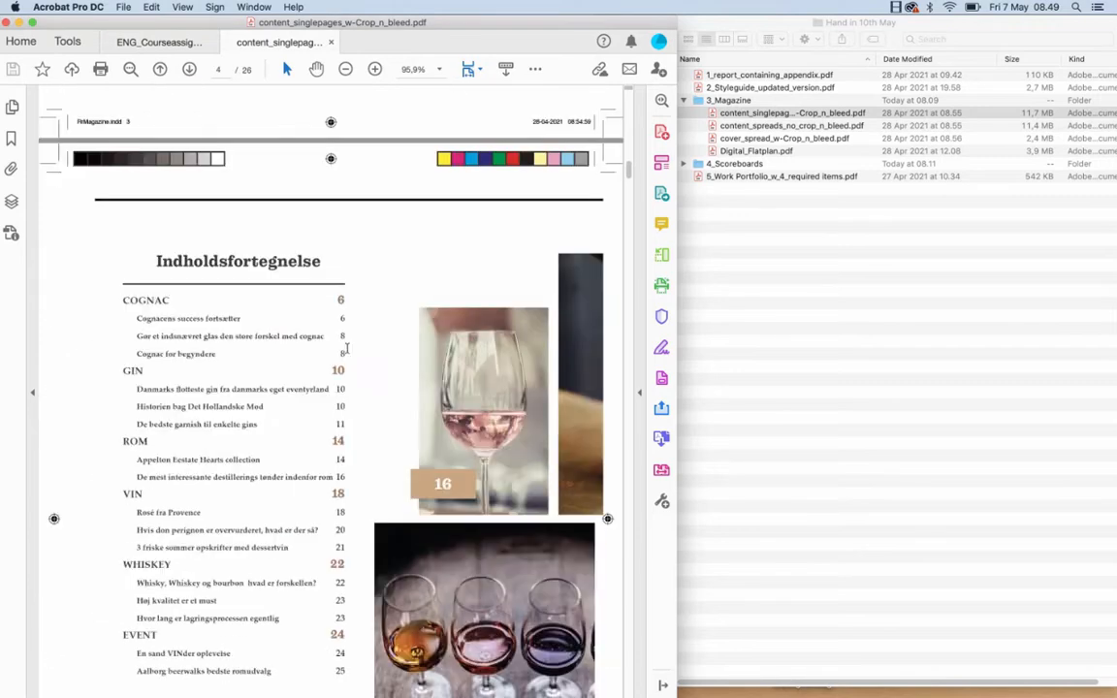
{"action": "key", "text": "Home"}
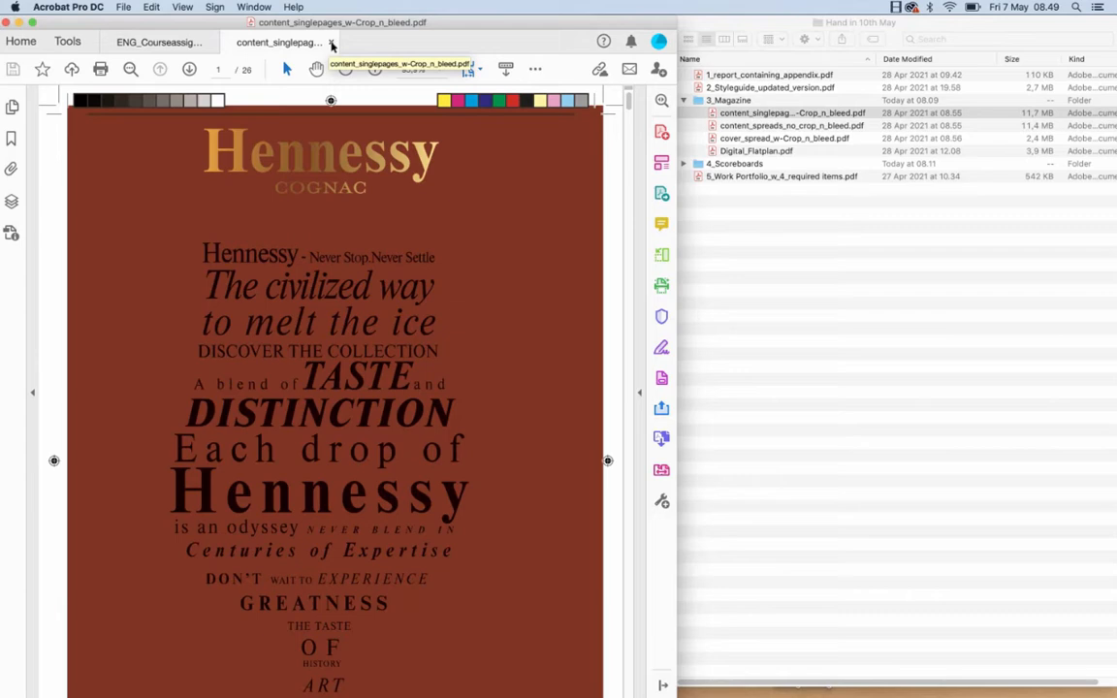
{"action": "left_click", "coordinate": [332, 44]}
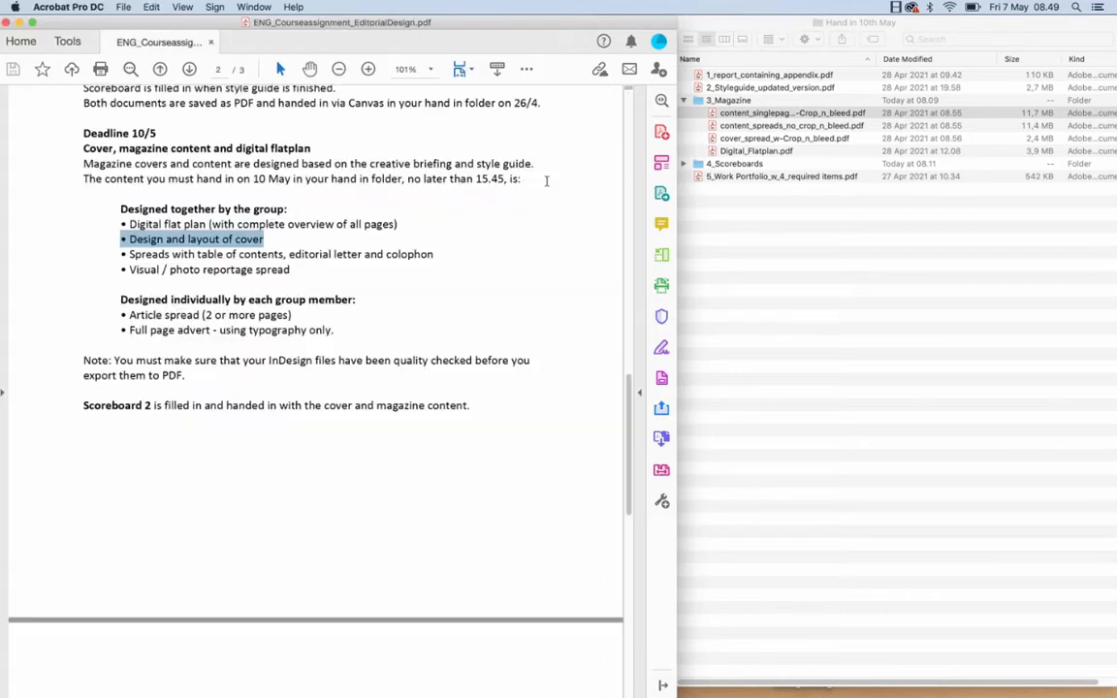
Open content_spreads_no_crop_n_bleed.pdf from the 3_Magazine folder and widen its window to nearly the full screen
{"action": "left_click", "coordinate": [769, 235]}
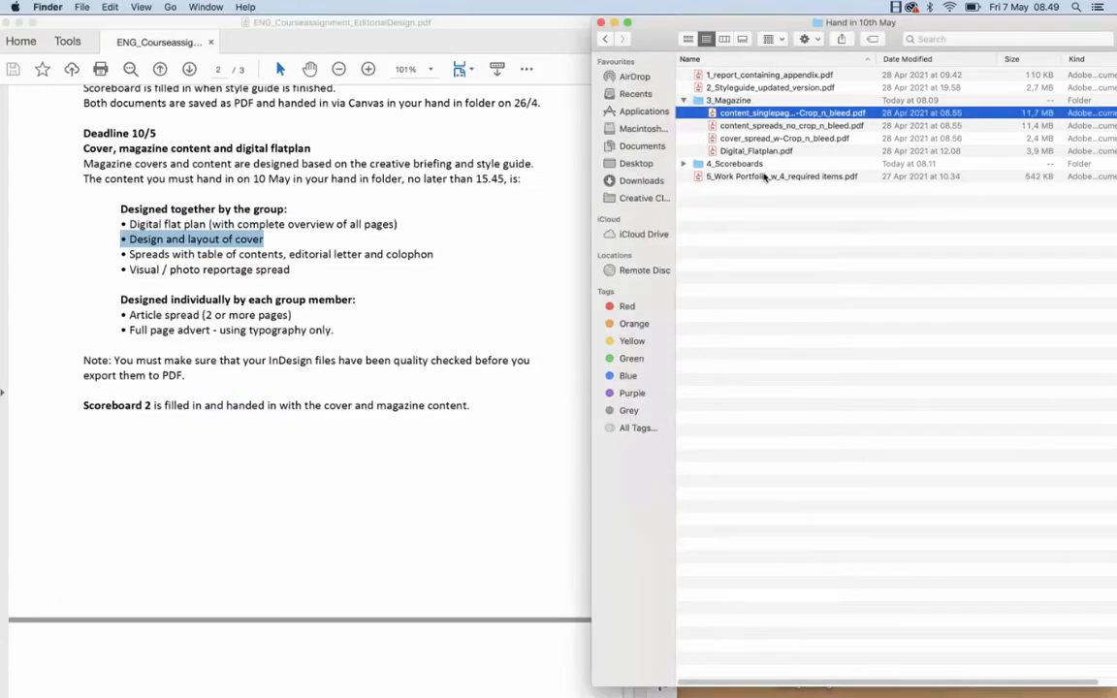
{"action": "left_click", "coordinate": [780, 126]}
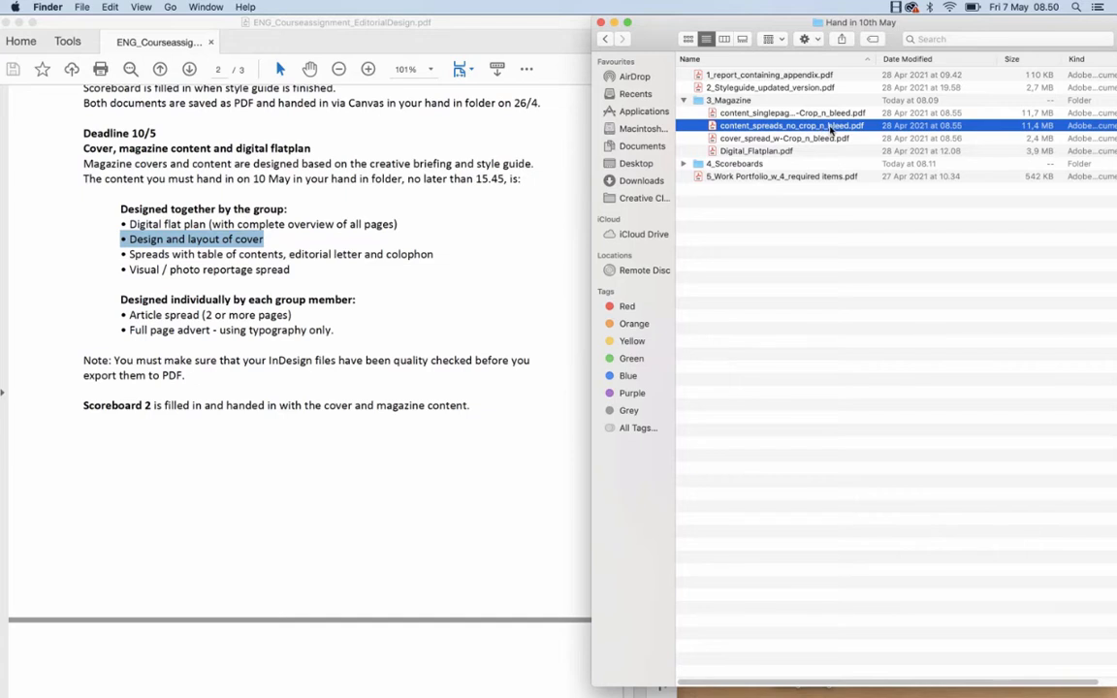
{"action": "double_click", "coordinate": [774, 127]}
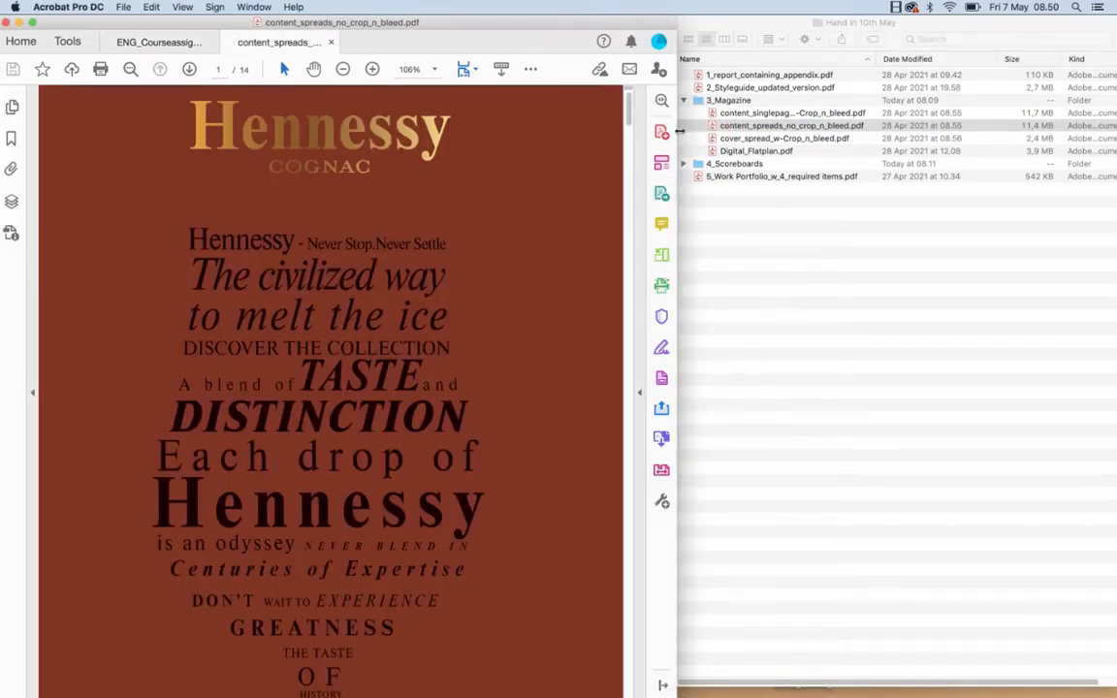
{"action": "left_click_drag", "start_coordinate": [680, 131], "coordinate": [999, 136]}
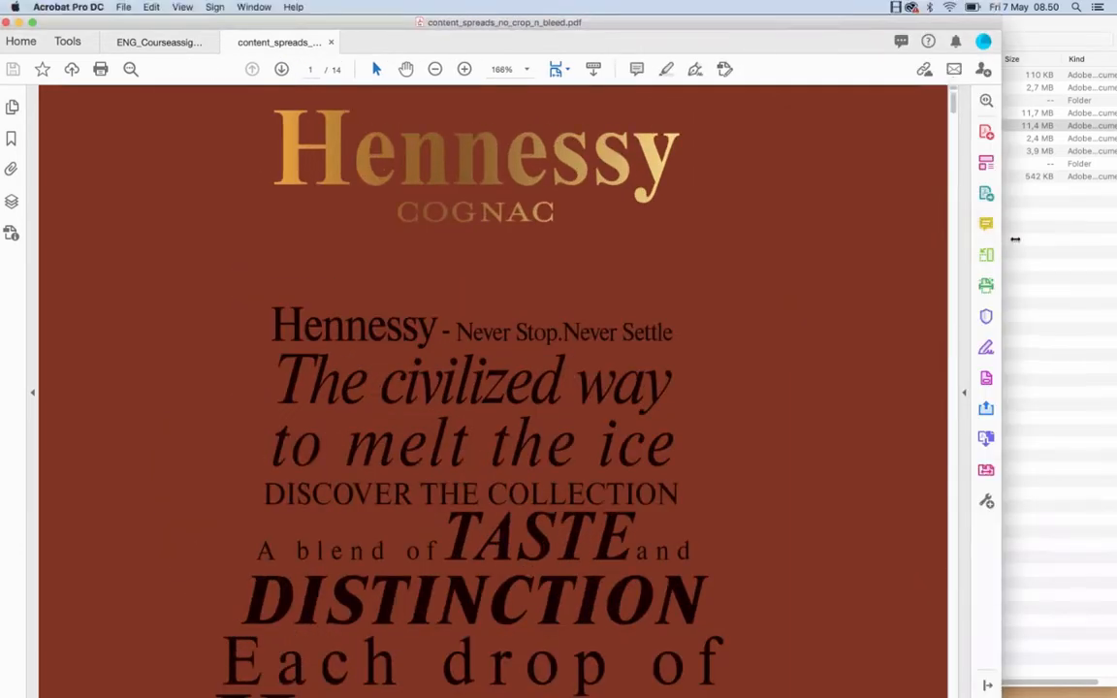
{"action": "left_click_drag", "start_coordinate": [1047, 236], "coordinate": [1048, 237]}
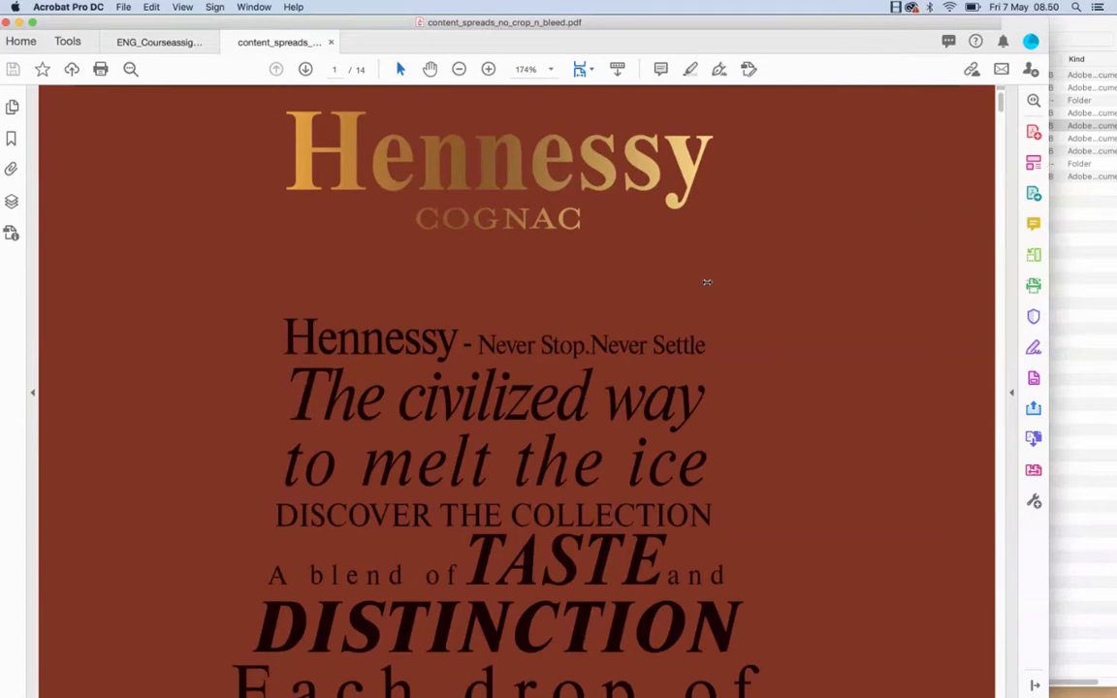
Examine the Hennessy advert, the editorial and colophon spread, the contents spread, and the cognac article with its Skrewball advert
{"action": "scroll", "coordinate": [584, 342], "scroll_direction": "down", "scroll_amount": 10}
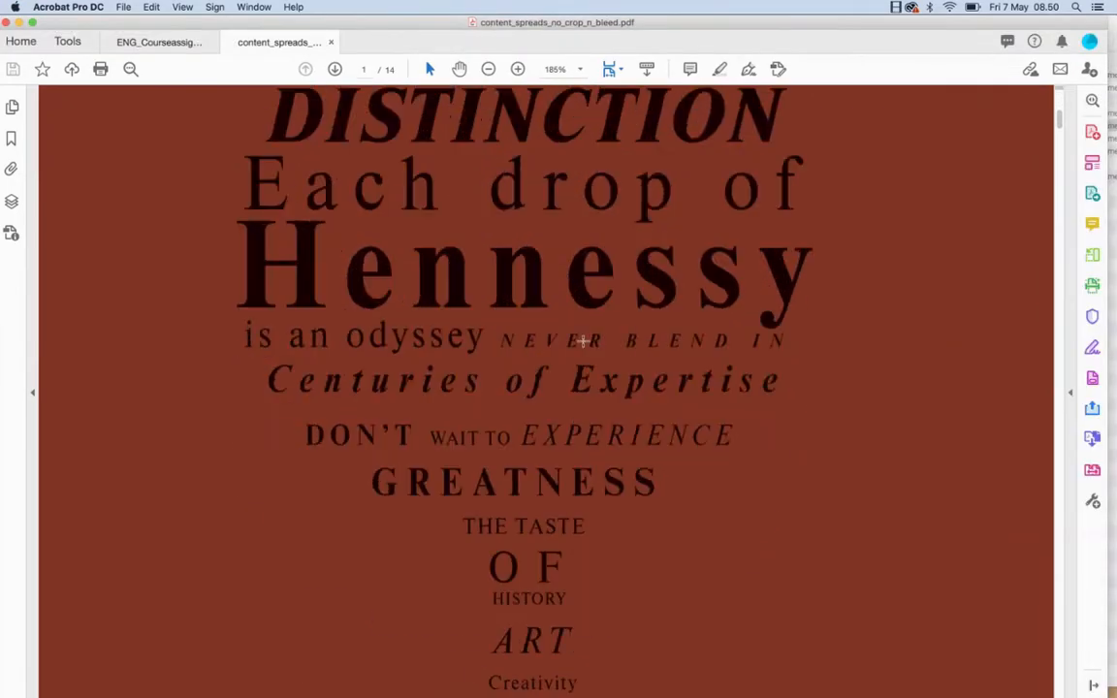
{"action": "scroll", "coordinate": [584, 341], "scroll_direction": "down", "scroll_amount": 15}
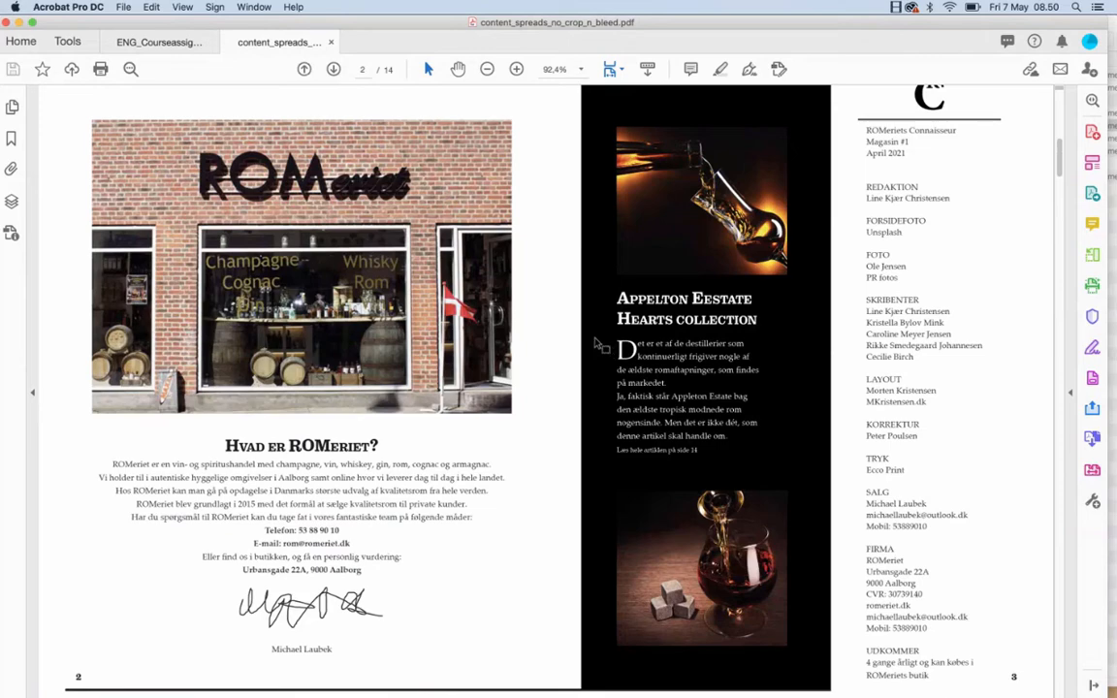
{"action": "scroll", "coordinate": [584, 353], "scroll_direction": "down", "scroll_amount": 10}
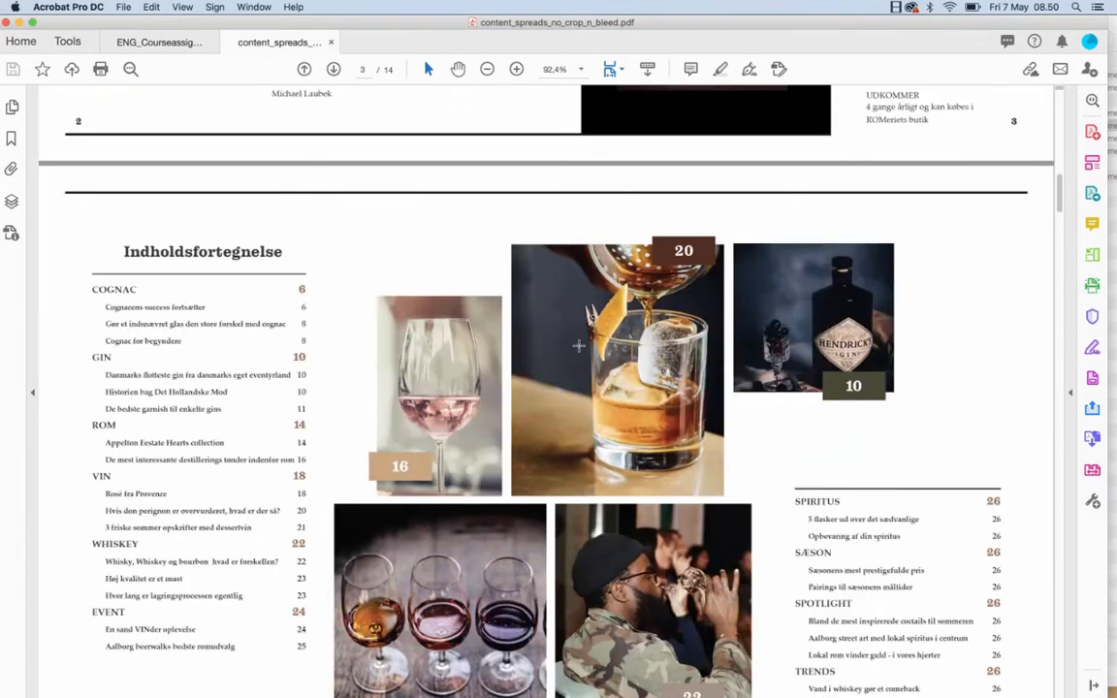
{"action": "scroll", "coordinate": [579, 346], "scroll_direction": "down", "scroll_amount": 3}
{"action": "scroll", "coordinate": [579, 345], "scroll_direction": "down", "scroll_amount": 3}
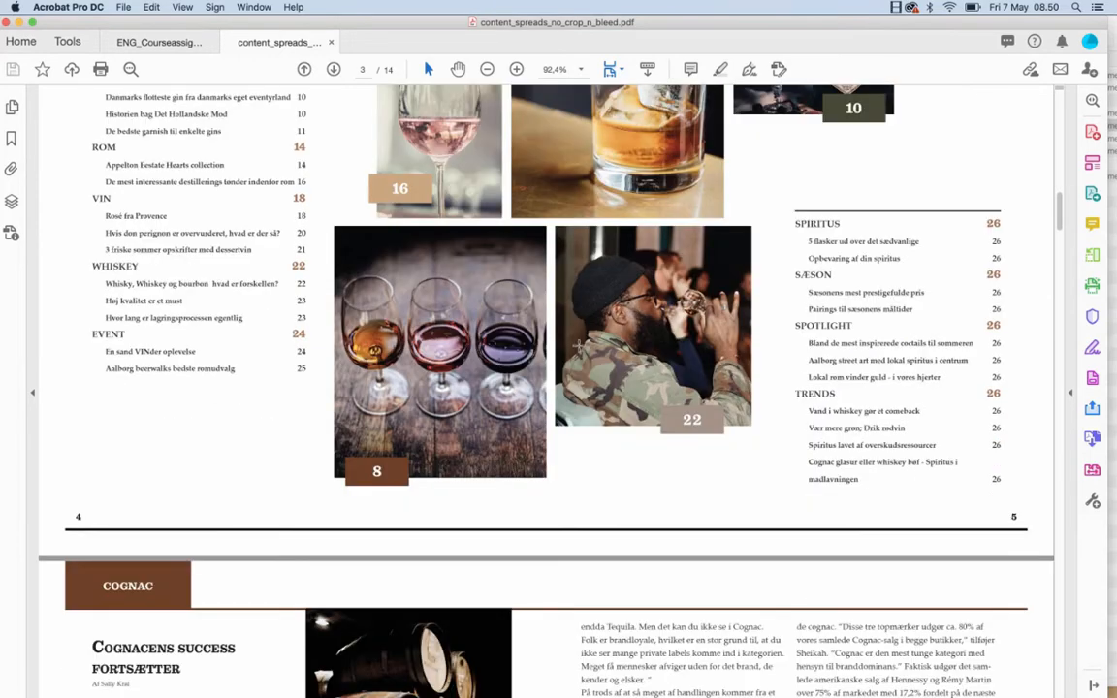
{"action": "scroll", "coordinate": [579, 346], "scroll_direction": "down", "scroll_amount": 9}
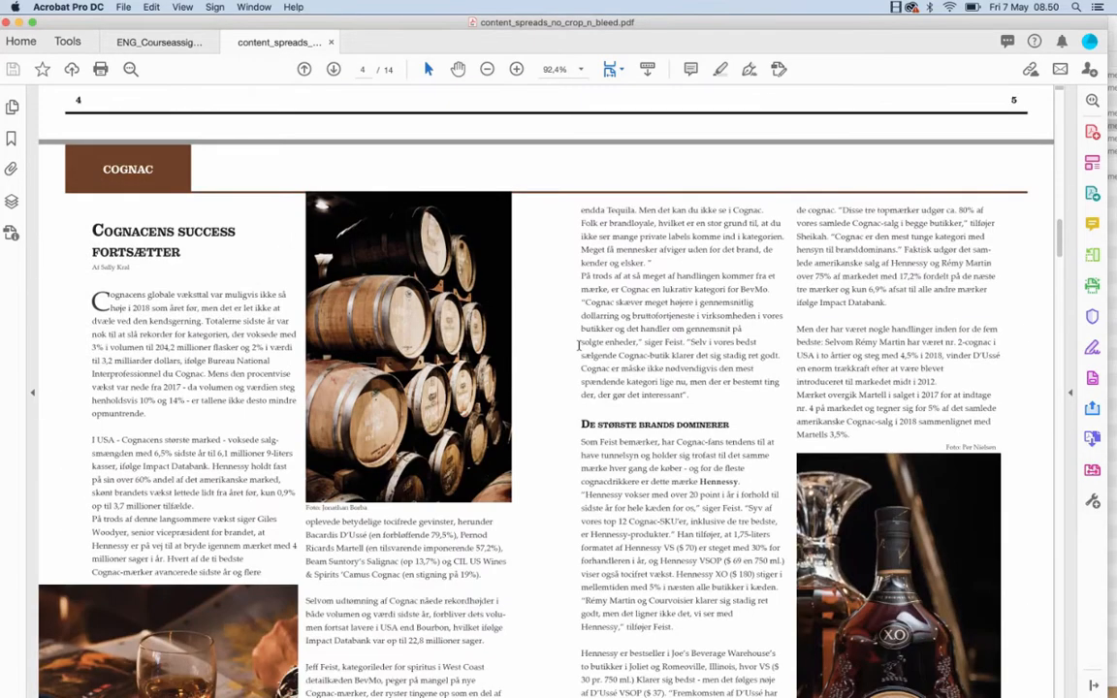
{"action": "scroll", "coordinate": [579, 345], "scroll_direction": "down", "scroll_amount": 3}
{"action": "scroll", "coordinate": [579, 345], "scroll_direction": "down", "scroll_amount": 13}
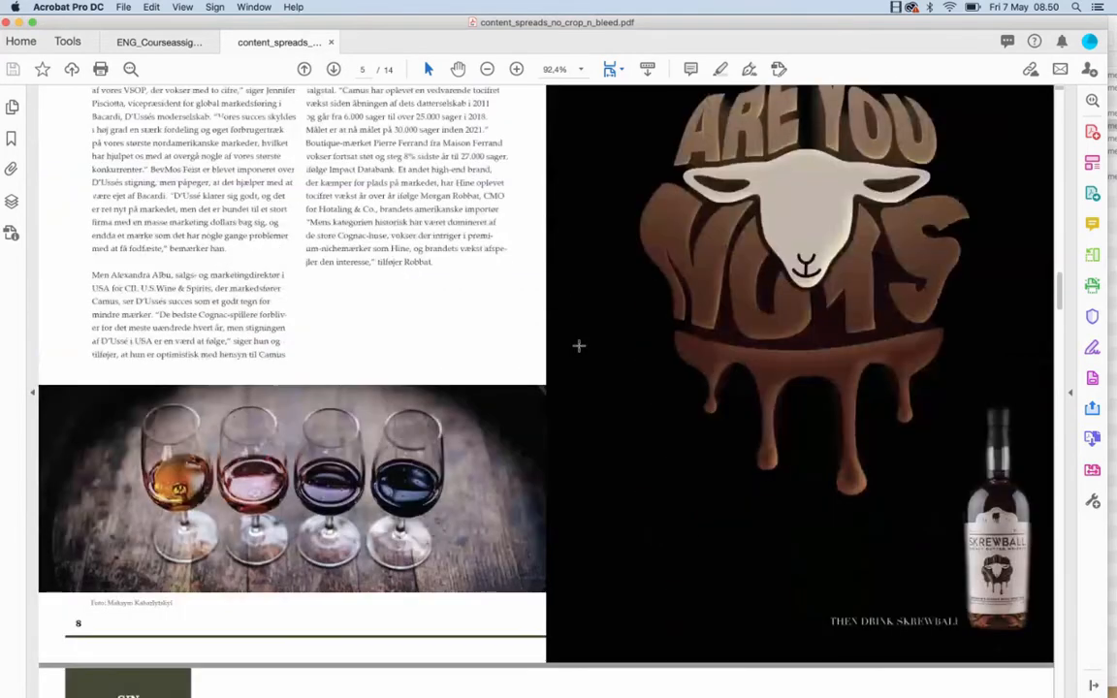
Review the gin spreads, the typographic wine and champagne advert, and the Appleton Estate rum spreads on magazine pages 10 to 17
{"action": "scroll", "coordinate": [579, 345], "scroll_direction": "down", "scroll_amount": 12}
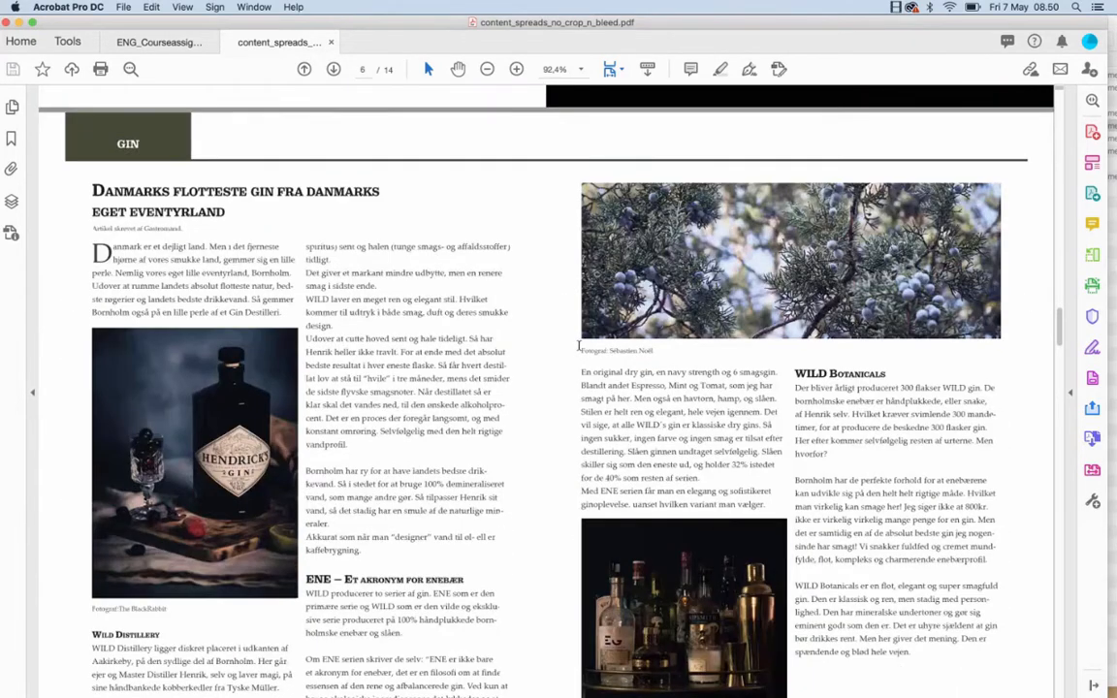
{"action": "scroll", "coordinate": [579, 345], "scroll_direction": "down", "scroll_amount": 9}
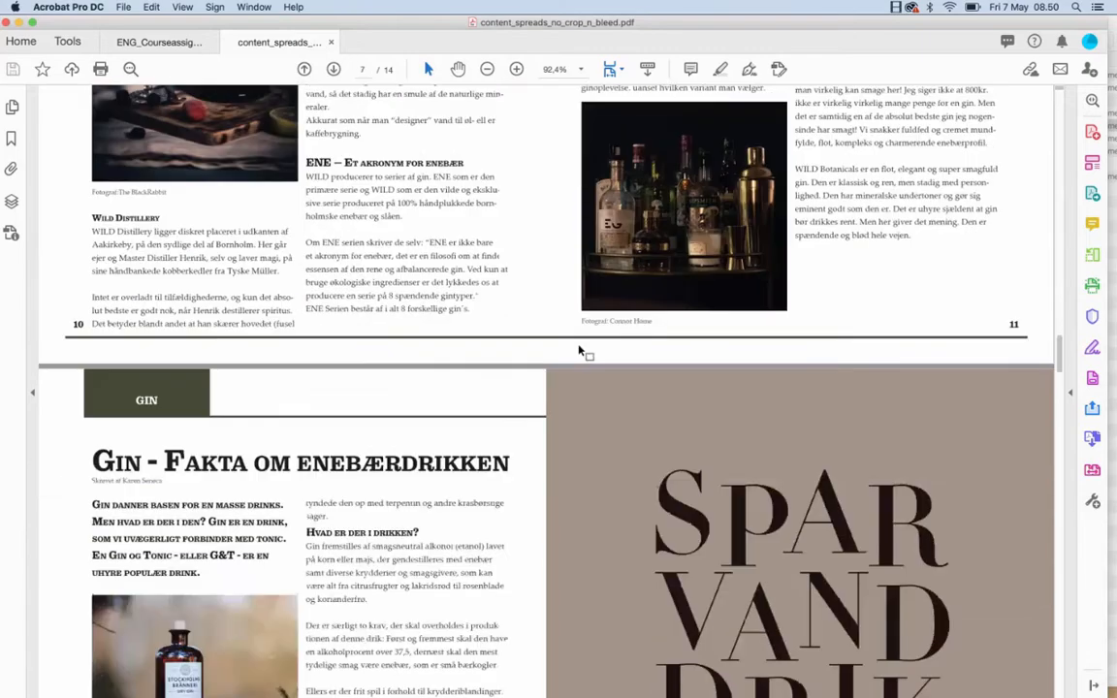
{"action": "scroll", "coordinate": [579, 349], "scroll_direction": "down", "scroll_amount": 6}
{"action": "scroll", "coordinate": [579, 346], "scroll_direction": "down", "scroll_amount": 12}
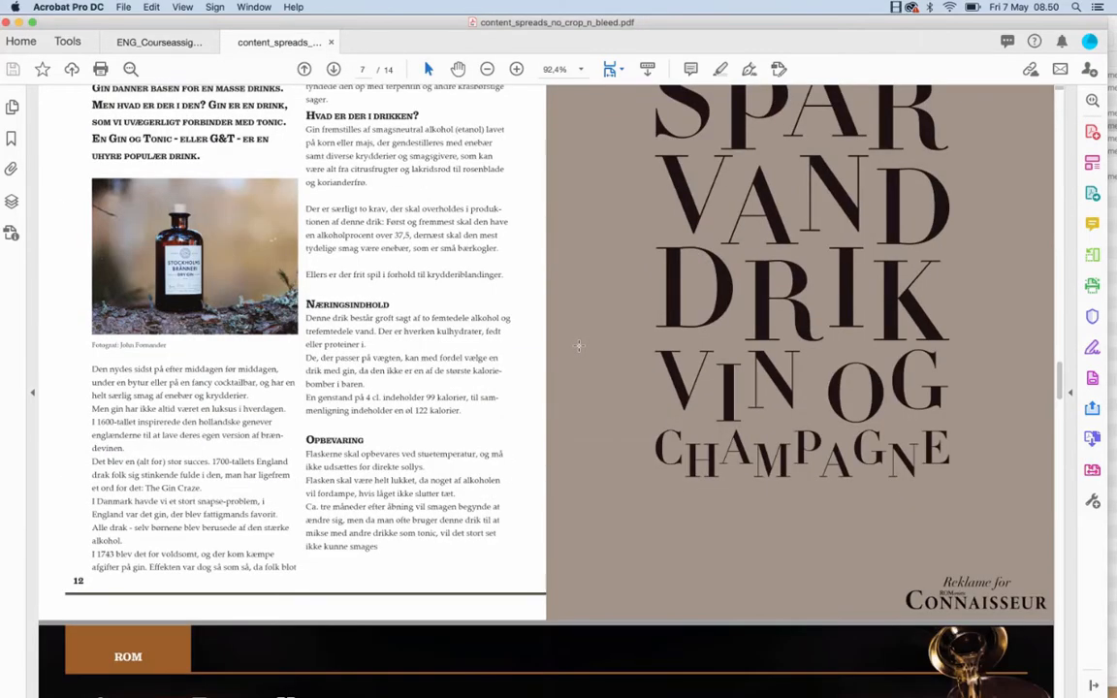
{"action": "scroll", "coordinate": [579, 346], "scroll_direction": "down", "scroll_amount": 3}
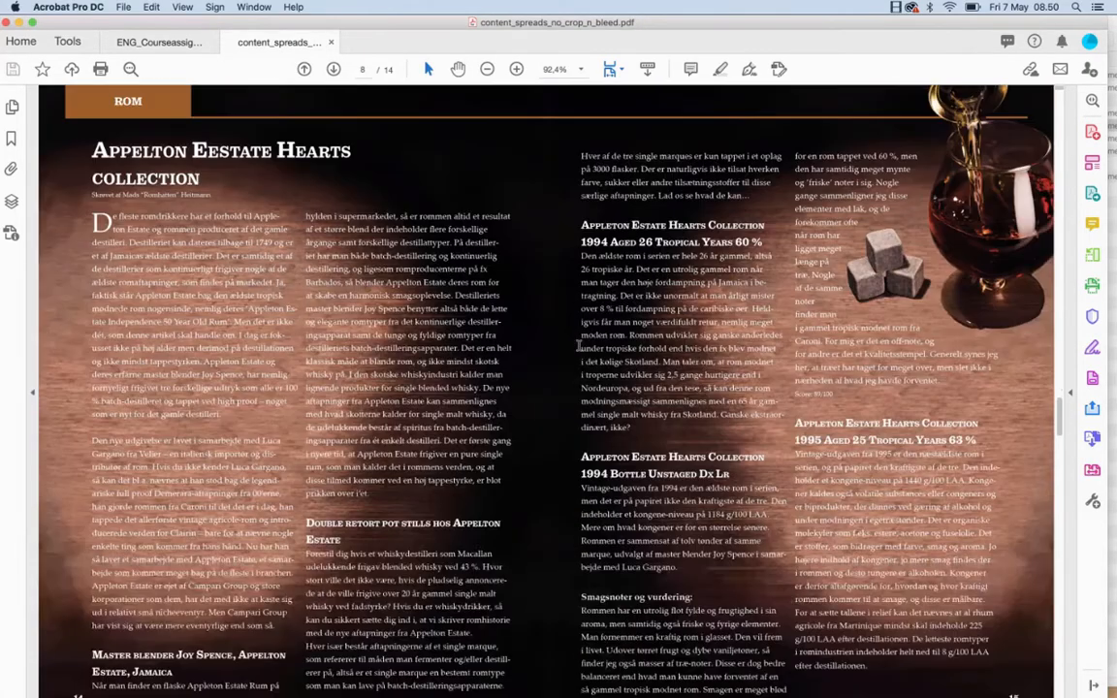
{"action": "scroll", "coordinate": [579, 345], "scroll_direction": "down", "scroll_amount": 3}
{"action": "scroll", "coordinate": [579, 345], "scroll_direction": "down", "scroll_amount": 6}
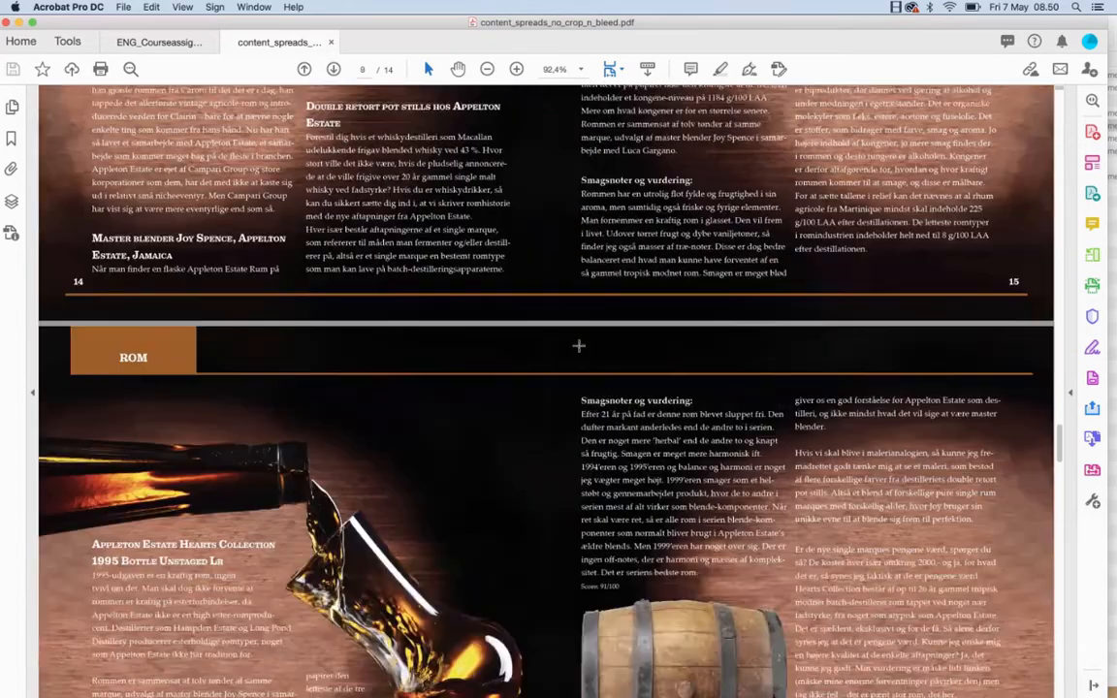
{"action": "scroll", "coordinate": [579, 345], "scroll_direction": "up", "scroll_amount": 1}
{"action": "scroll", "coordinate": [579, 345], "scroll_direction": "down", "scroll_amount": 8}
{"action": "scroll", "coordinate": [579, 345], "scroll_direction": "down", "scroll_amount": 9}
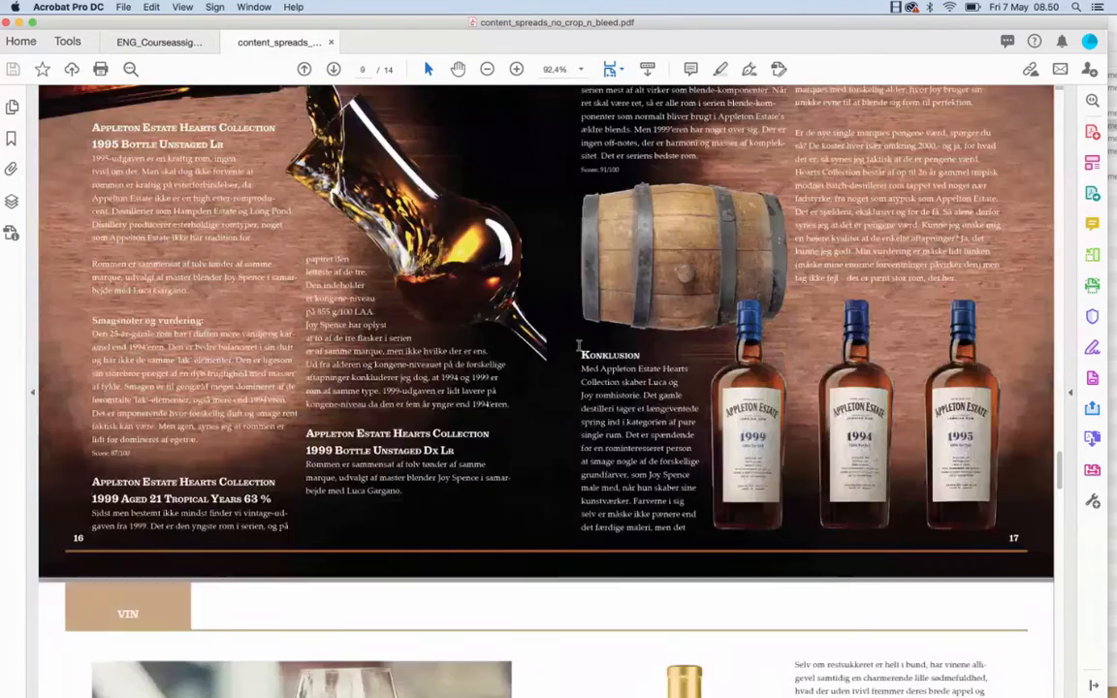
Look through the wine and whiskey spreads, and return to the spread with the Hendrick's Gin advert
{"action": "scroll", "coordinate": [579, 351], "scroll_direction": "down", "scroll_amount": 20}
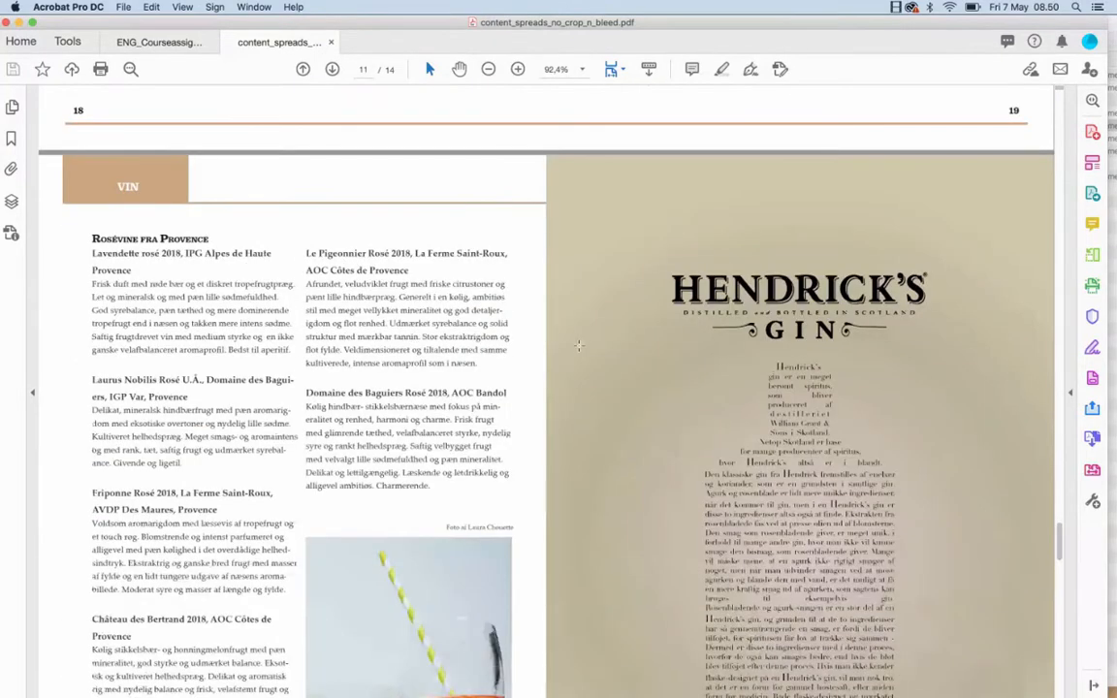
{"action": "scroll", "coordinate": [579, 345], "scroll_direction": "down", "scroll_amount": 9}
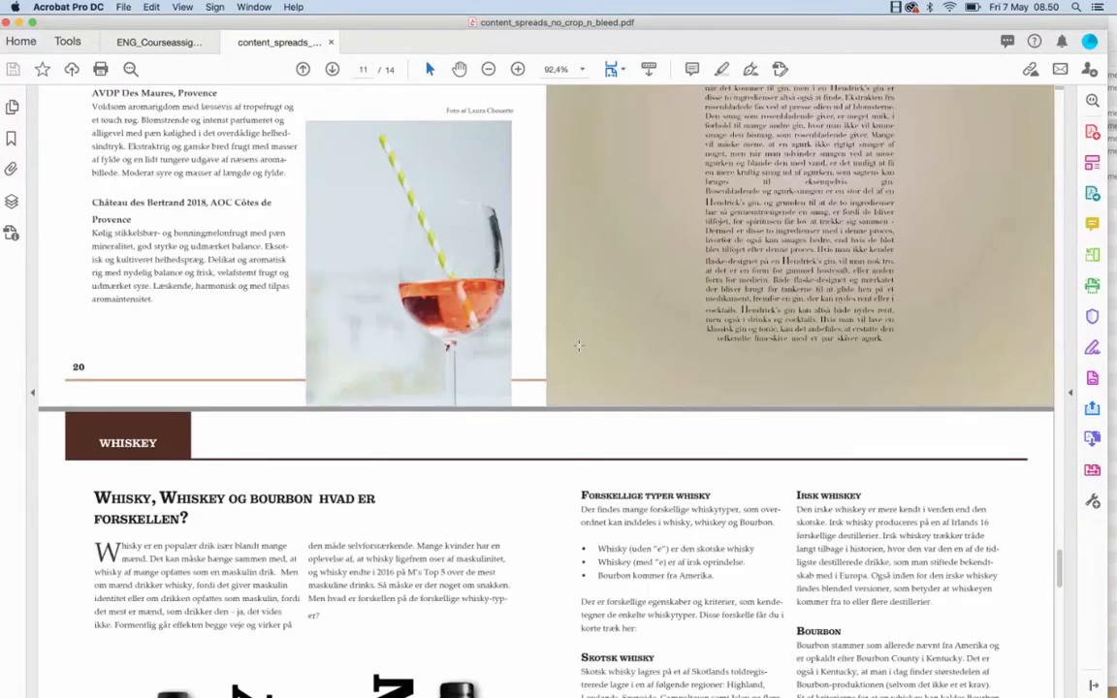
{"action": "scroll", "coordinate": [579, 345], "scroll_direction": "down", "scroll_amount": 6}
{"action": "scroll", "coordinate": [579, 345], "scroll_direction": "down", "scroll_amount": 3}
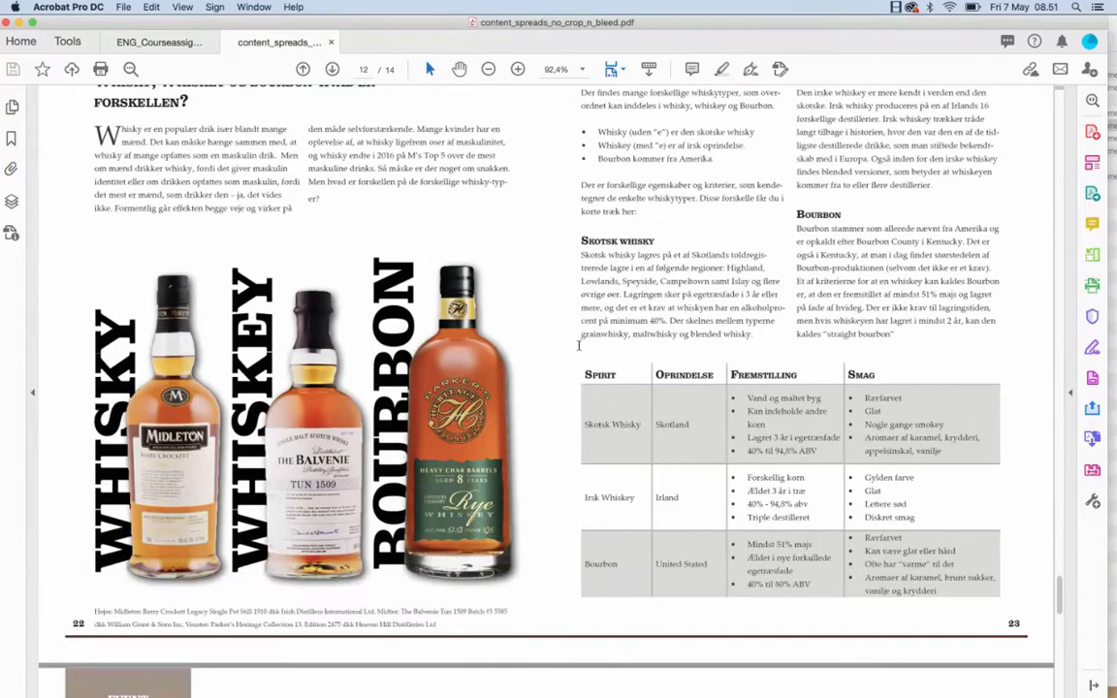
{"action": "scroll", "coordinate": [579, 346], "scroll_direction": "up", "scroll_amount": 9}
{"action": "scroll", "coordinate": [579, 346], "scroll_direction": "up", "scroll_amount": 6}
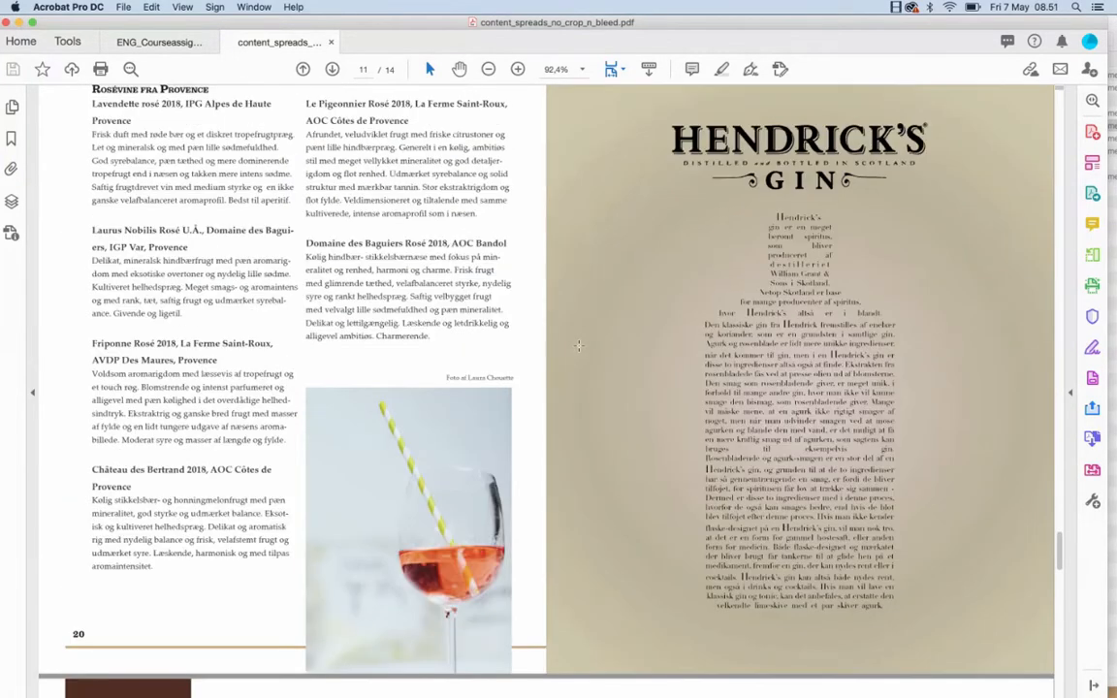
Close the spreads PDF and open content_singlepages_w-Crop_n_bleed.pdf in a narrower window beside the hand-in folder
{"action": "left_click", "coordinate": [330, 42]}
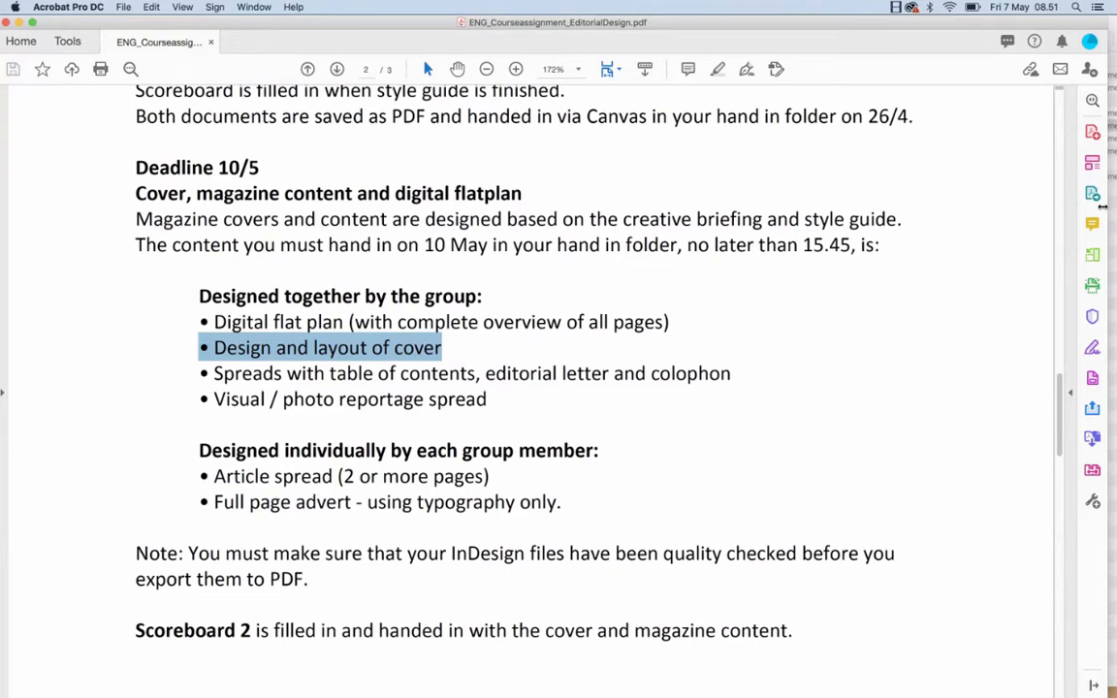
{"action": "left_click_drag", "start_coordinate": [1103, 206], "coordinate": [723, 215]}
{"action": "left_click", "coordinate": [877, 212]}
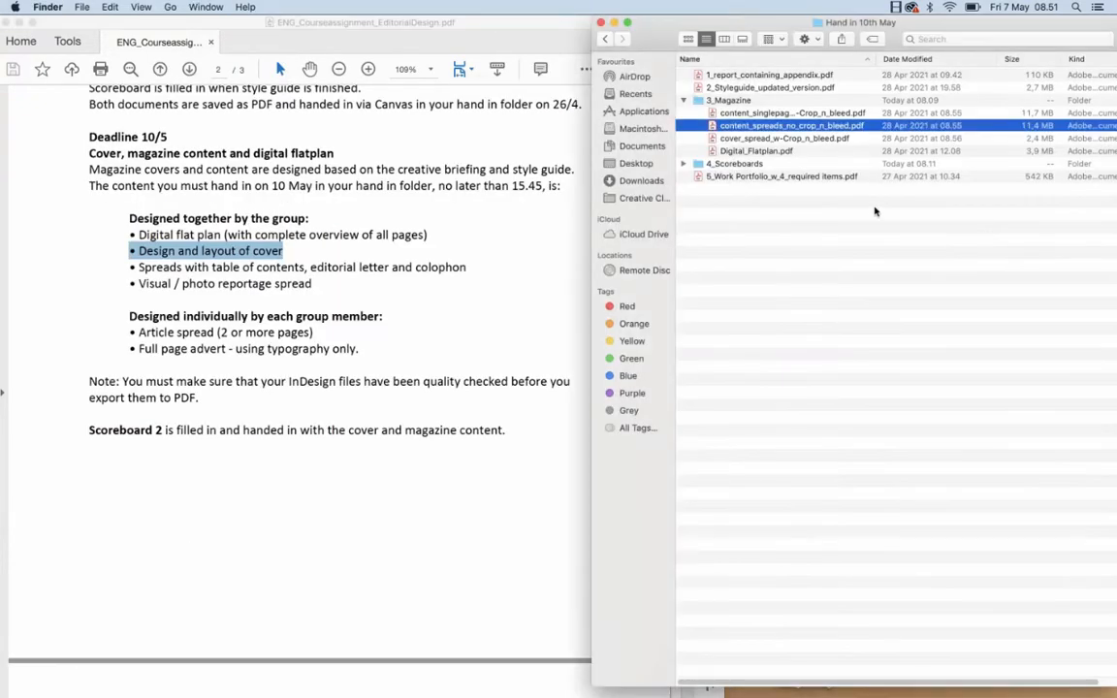
{"action": "double_click", "coordinate": [793, 113]}
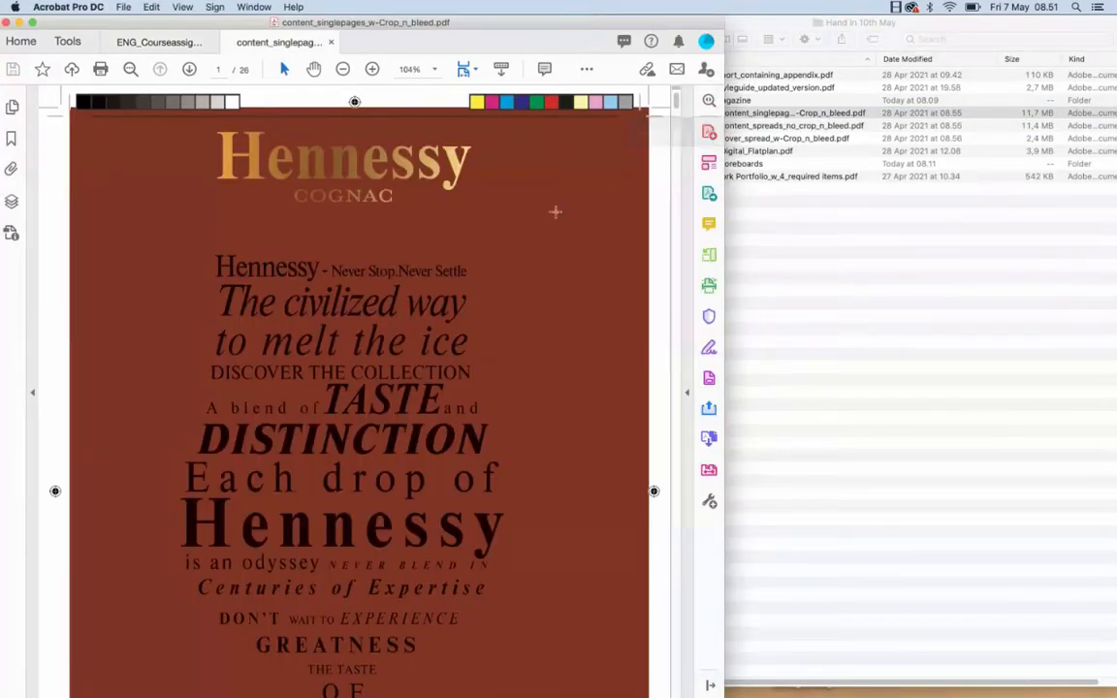
Skim the single pages with crop marks from the Hennessy advert through the editorial, colophon and contents to the cognac article
{"action": "scroll", "coordinate": [501, 313], "scroll_direction": "down", "scroll_amount": 15}
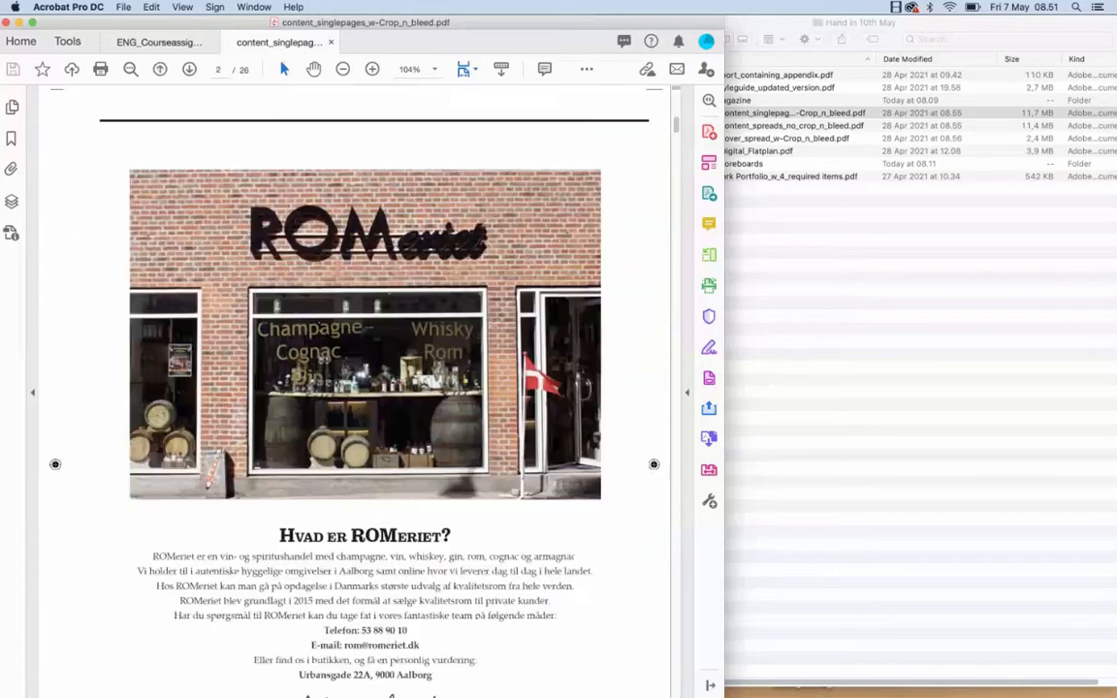
{"action": "scroll", "coordinate": [496, 330], "scroll_direction": "down", "scroll_amount": 15}
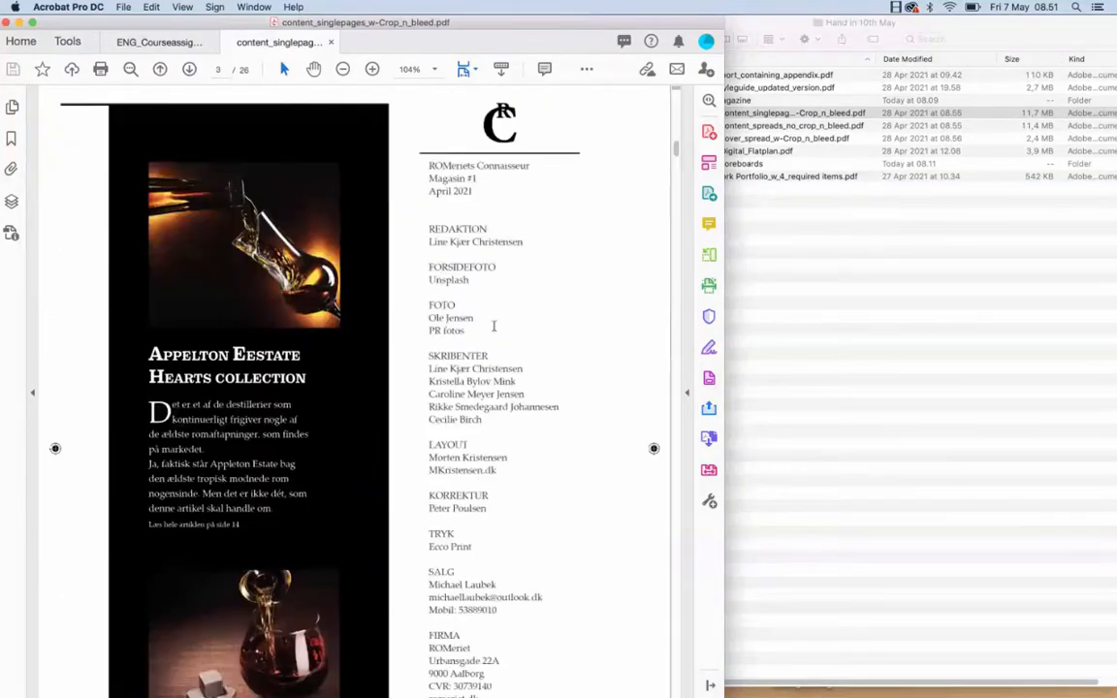
{"action": "scroll", "coordinate": [495, 330], "scroll_direction": "down", "scroll_amount": 20}
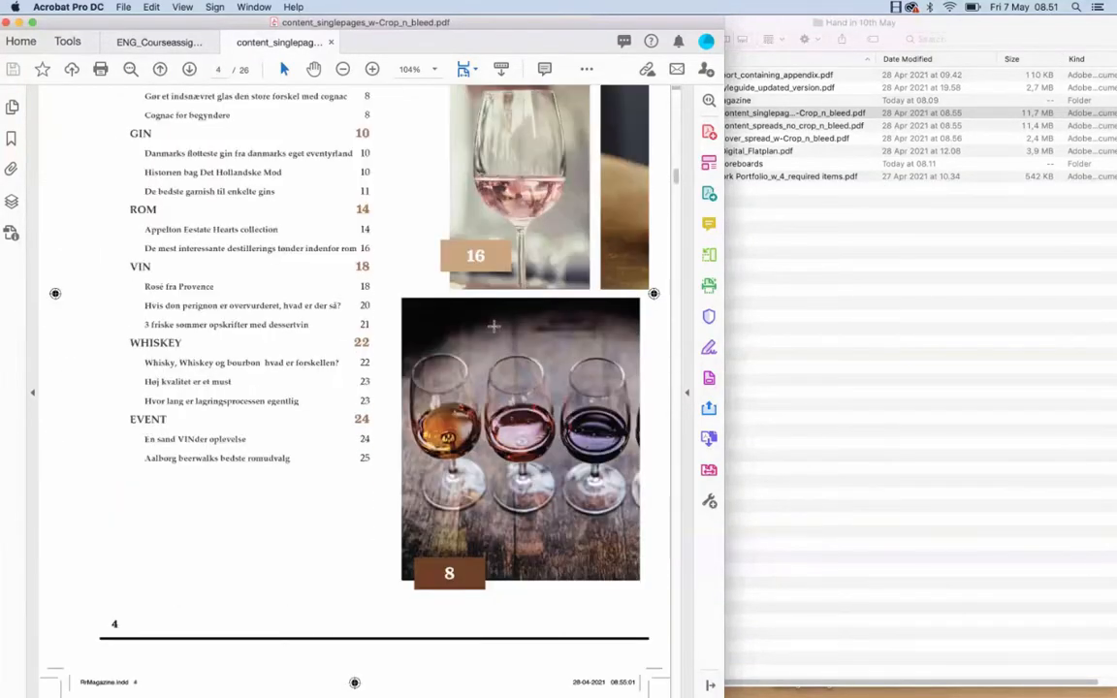
{"action": "scroll", "coordinate": [495, 333], "scroll_direction": "down", "scroll_amount": 15}
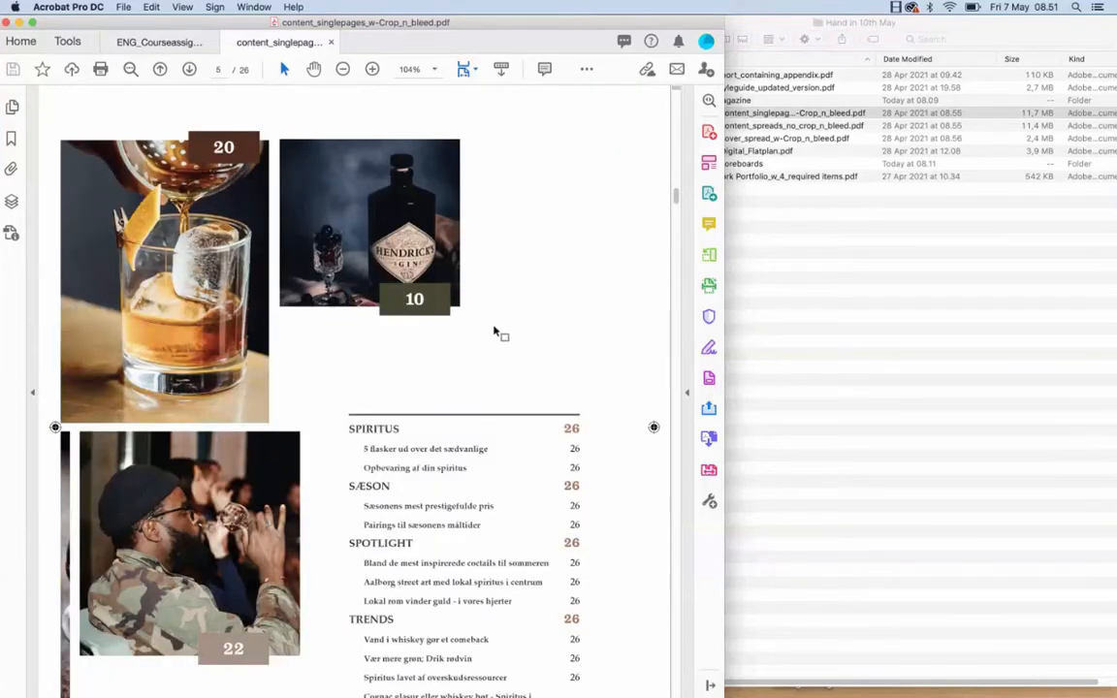
{"action": "scroll", "coordinate": [495, 327], "scroll_direction": "down", "scroll_amount": 8}
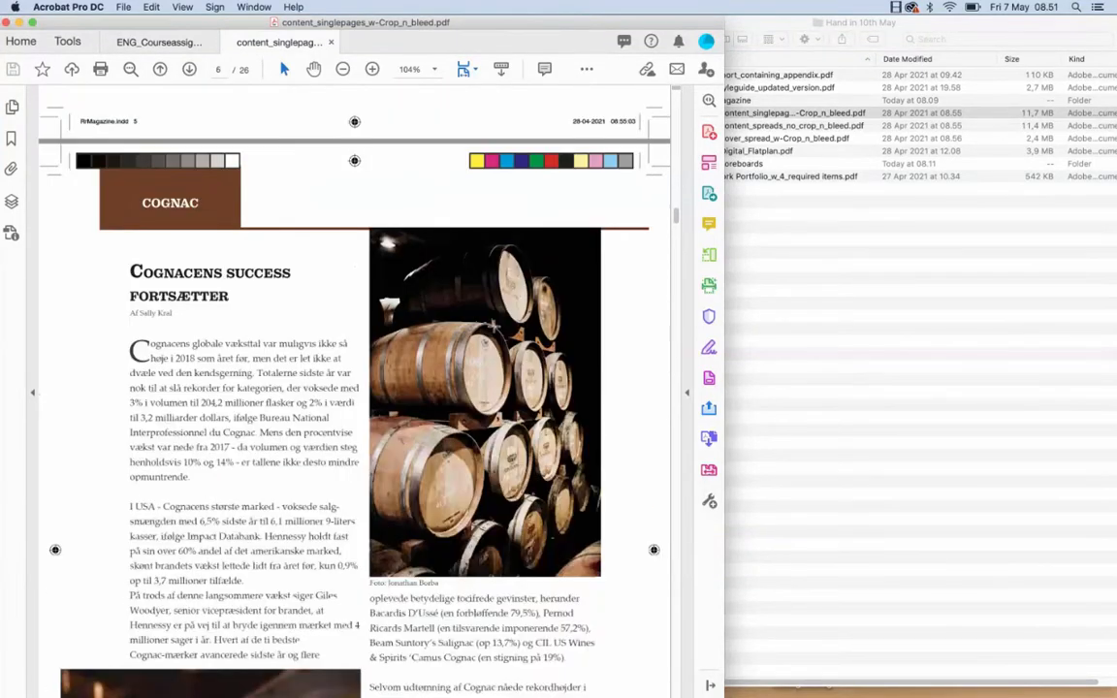
{"action": "scroll", "coordinate": [493, 327], "scroll_direction": "down", "scroll_amount": 10}
{"action": "scroll", "coordinate": [494, 327], "scroll_direction": "up", "scroll_amount": 6}
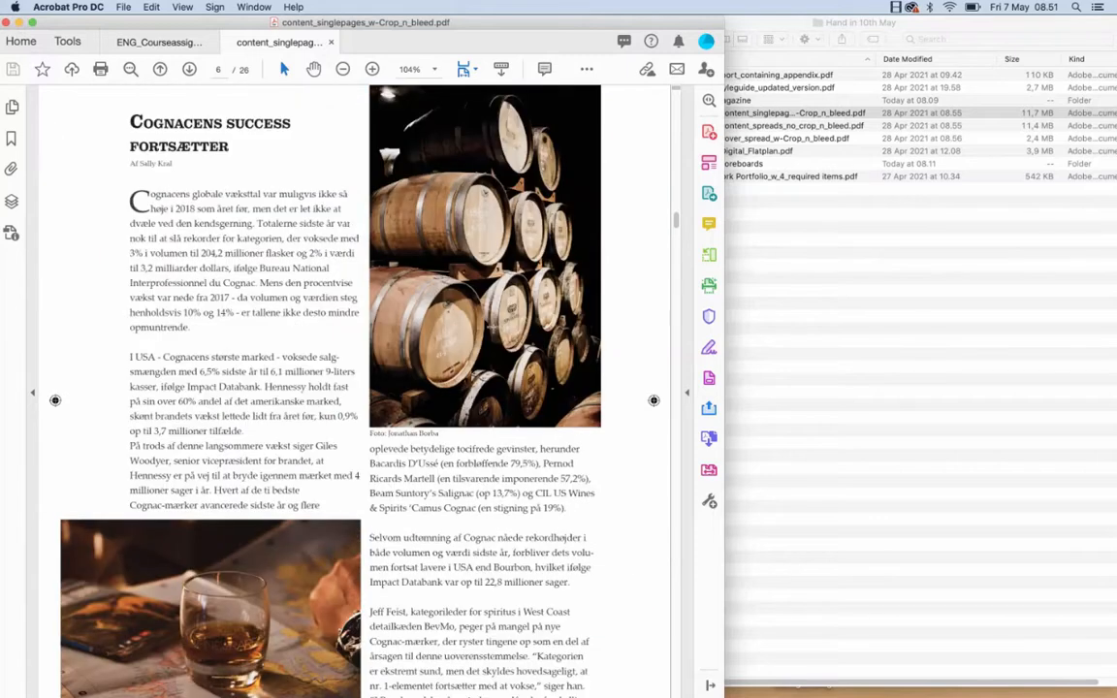
Point out the single-page, cover, spreads and flatplan PDFs in the hand-in folder's 3_Magazine subfolder, and collapse the subfolder
{"action": "left_click", "coordinate": [776, 214]}
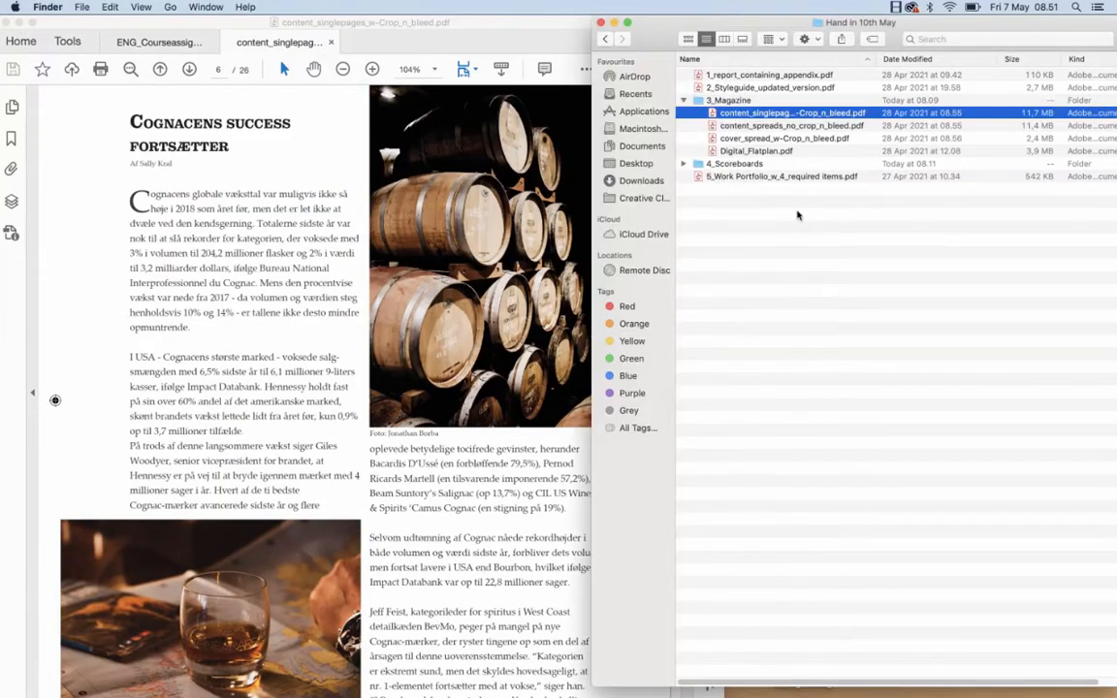
{"action": "left_click", "coordinate": [743, 139]}
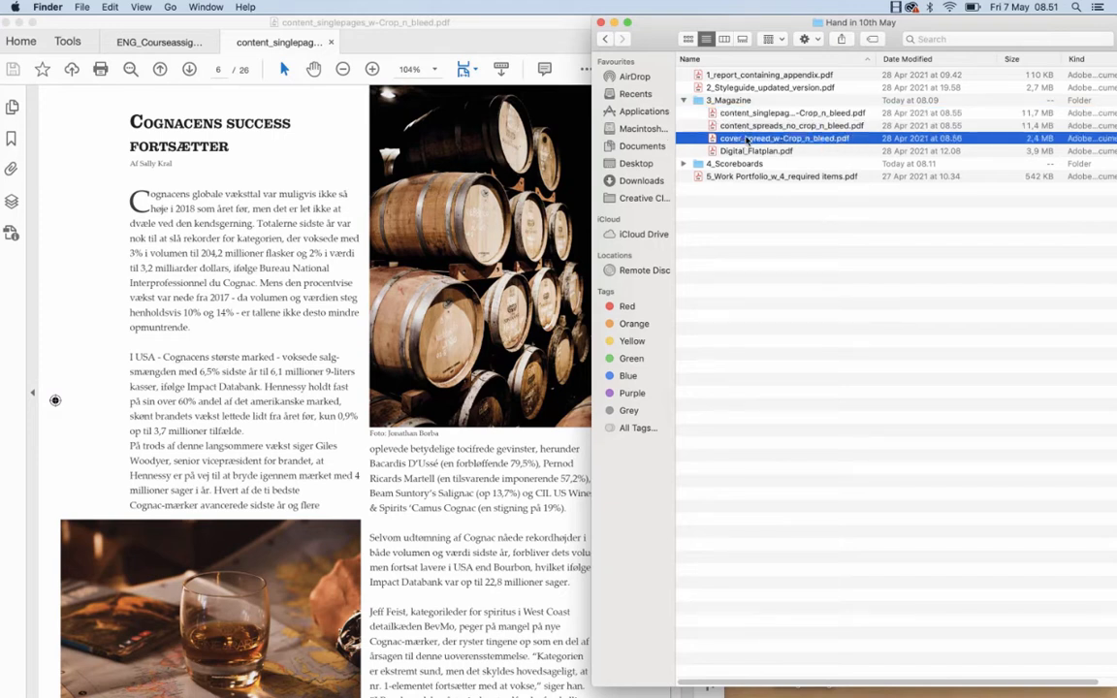
{"action": "left_click", "coordinate": [746, 130]}
{"action": "left_click", "coordinate": [747, 115]}
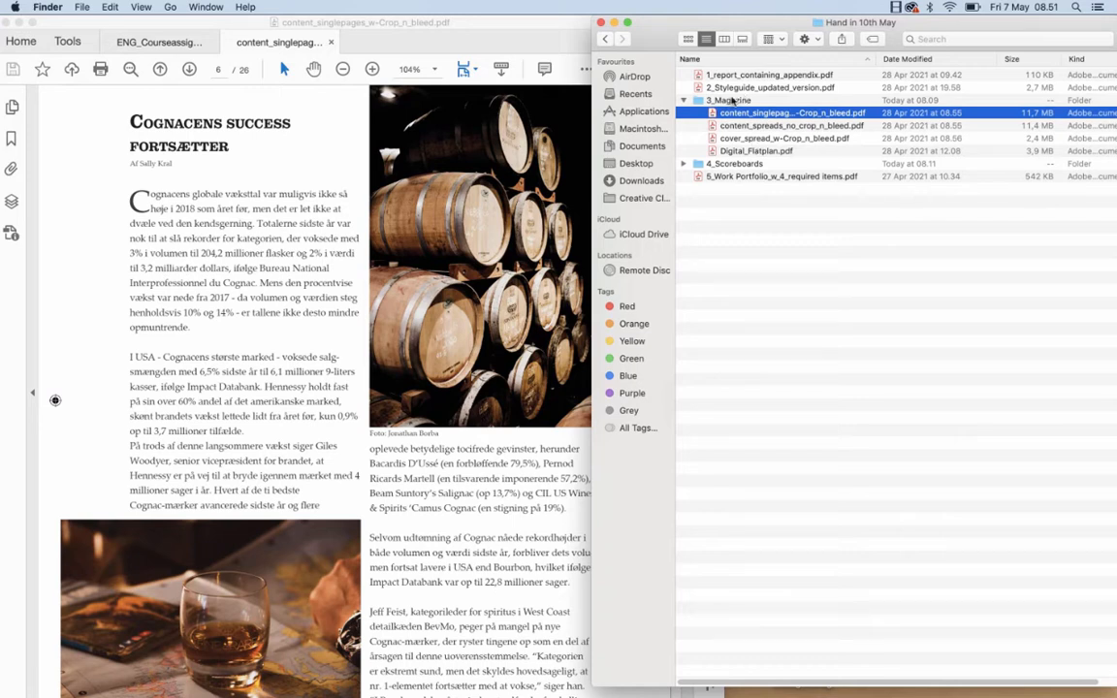
{"action": "left_click", "coordinate": [739, 140]}
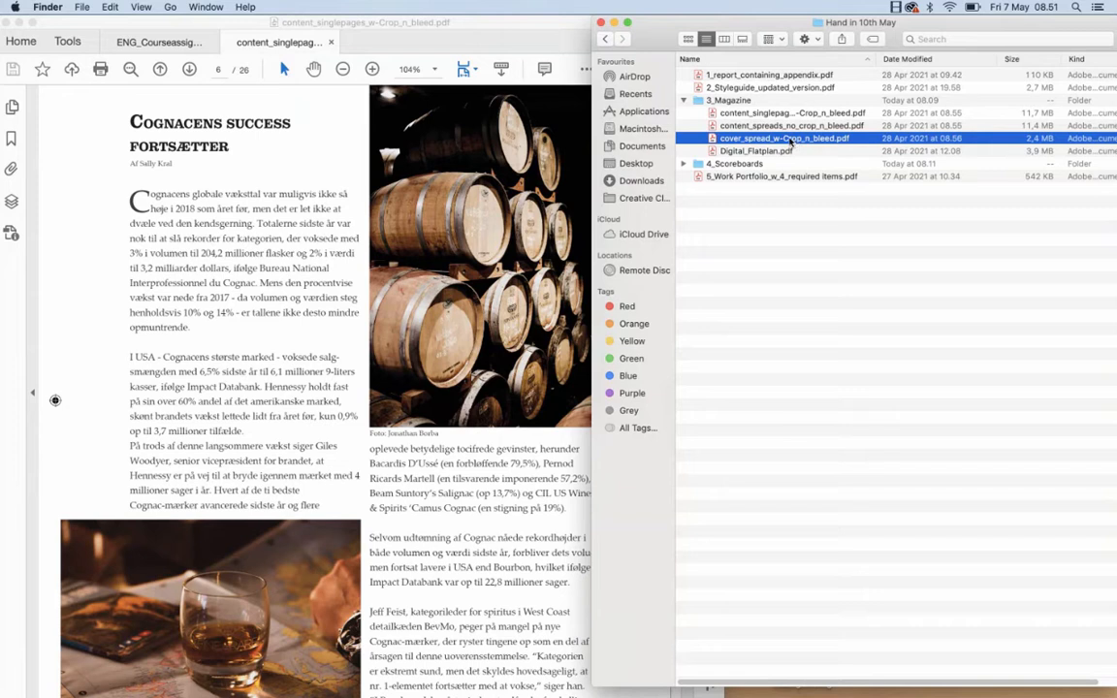
{"action": "left_click", "coordinate": [755, 113]}
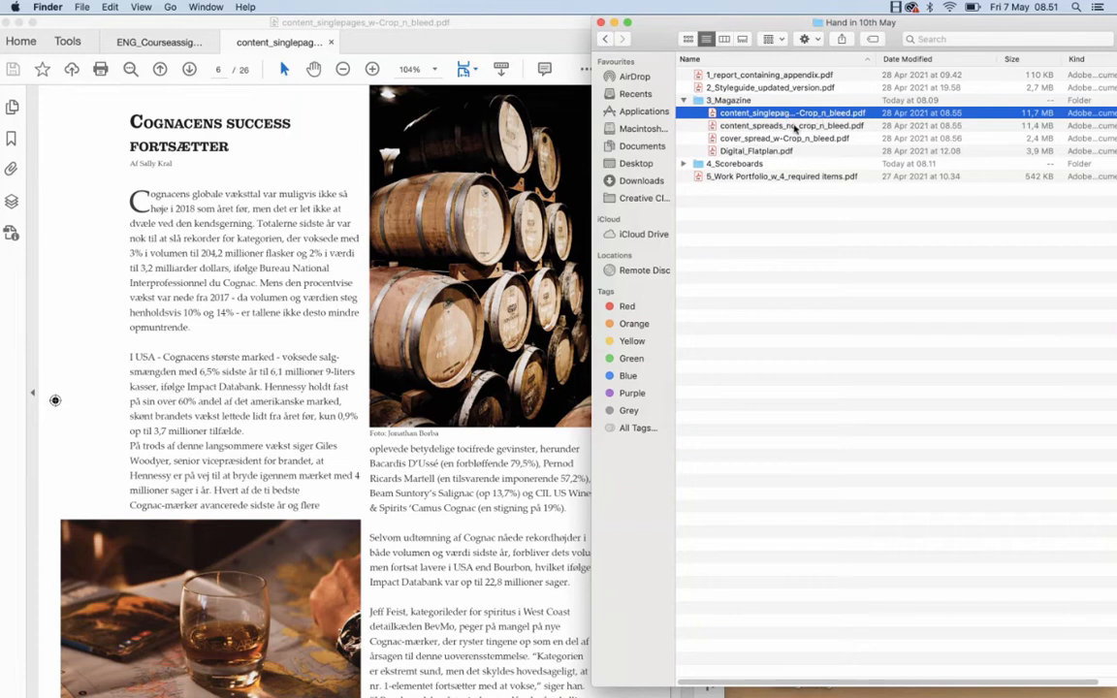
{"action": "left_click", "coordinate": [742, 127]}
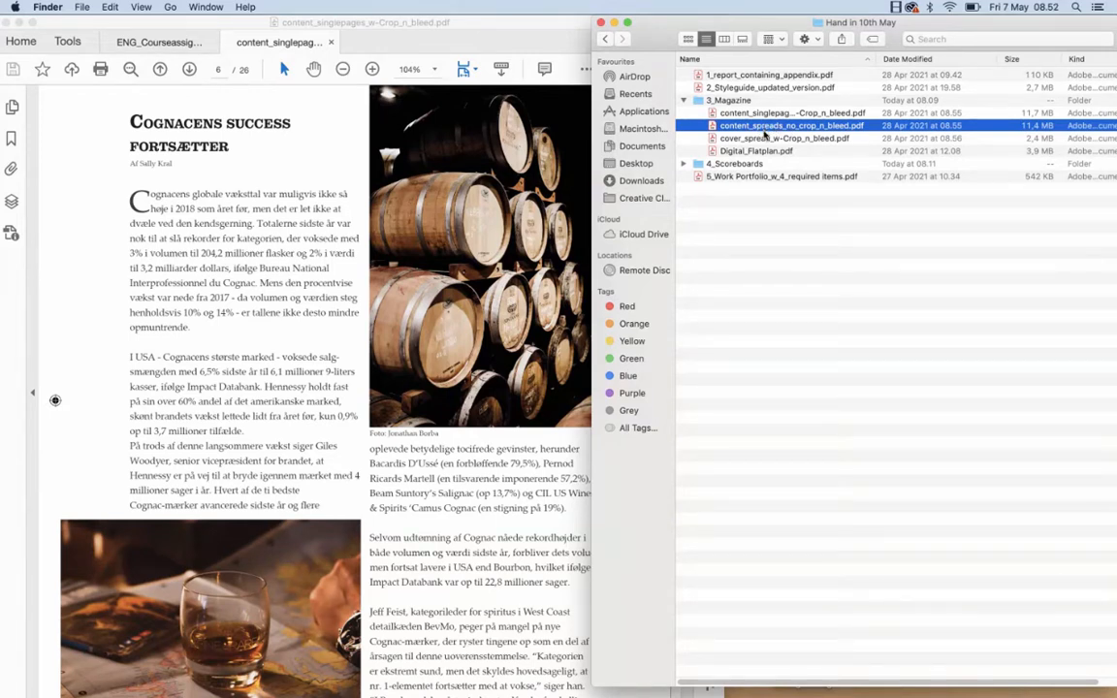
{"action": "left_click", "coordinate": [679, 152]}
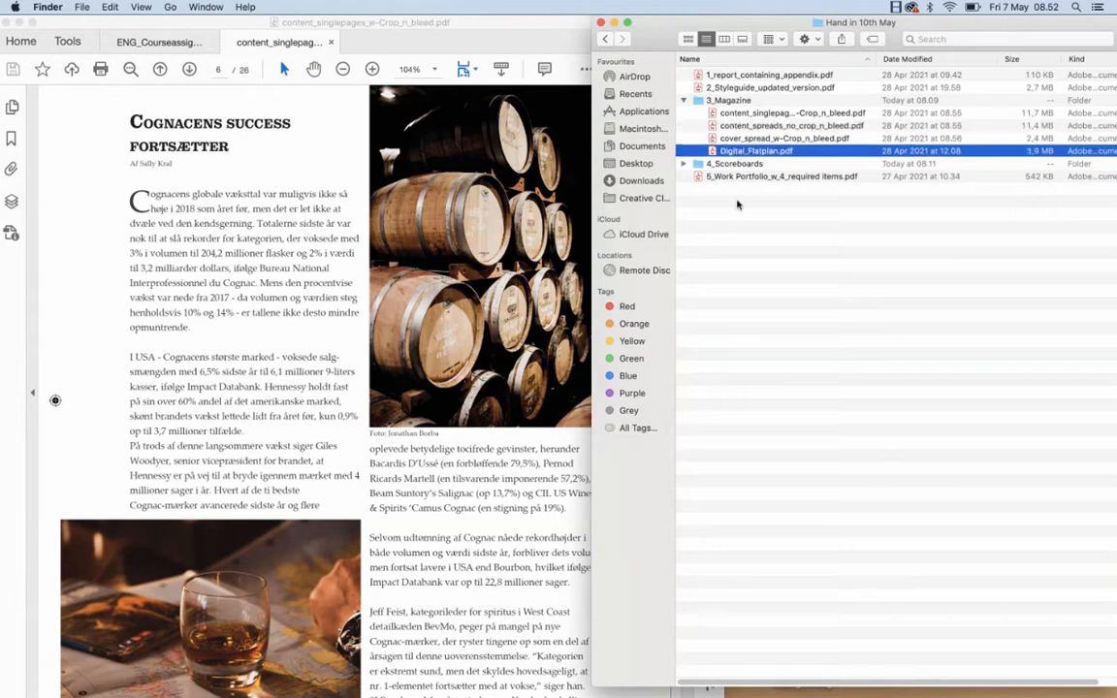
{"action": "left_click", "coordinate": [684, 101]}
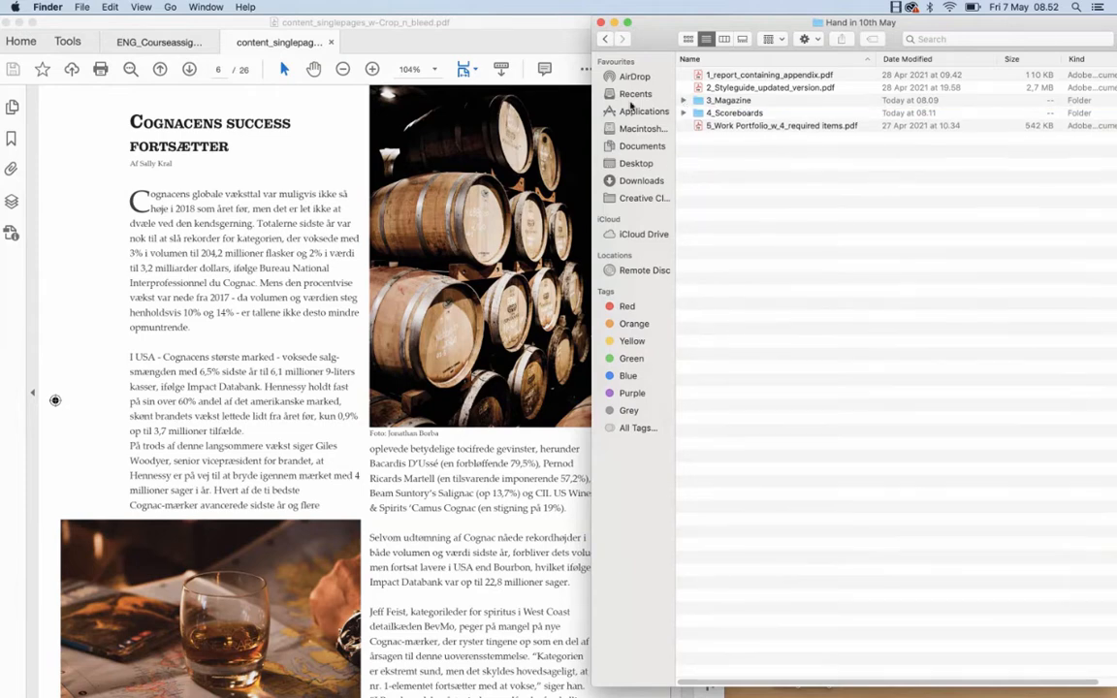
Highlight the group and individual requirements in the course assignment, and select all four PDFs inside the 3_Magazine folder
{"action": "left_click", "coordinate": [189, 44]}
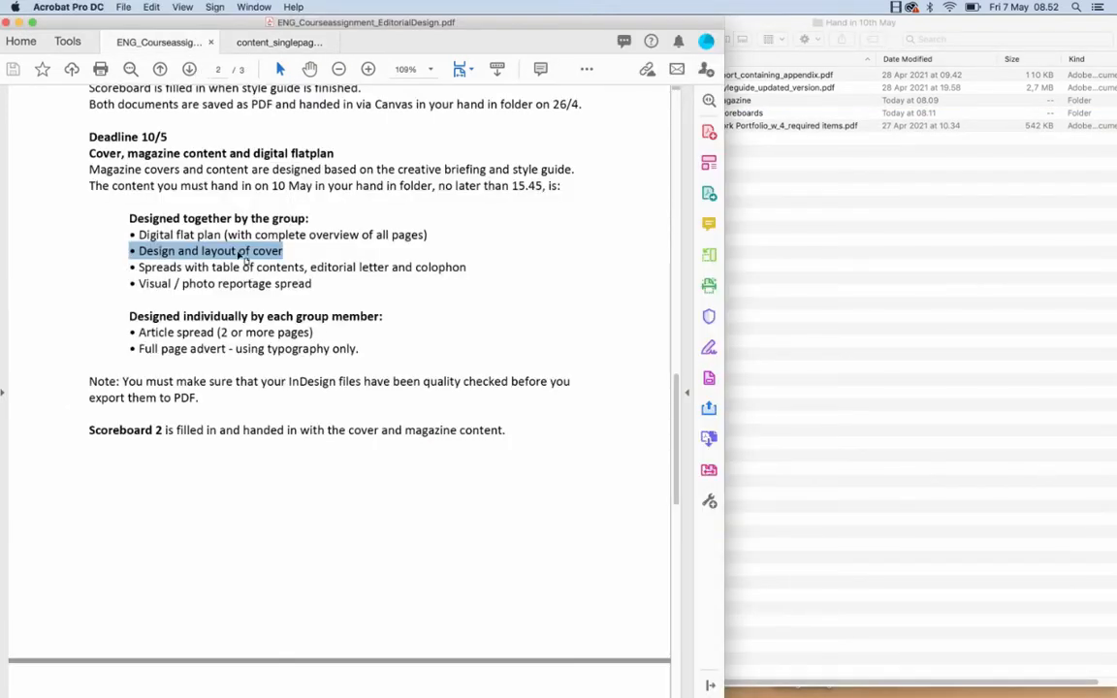
{"action": "left_click_drag", "start_coordinate": [134, 216], "coordinate": [360, 351]}
{"action": "left_click", "coordinate": [734, 175]}
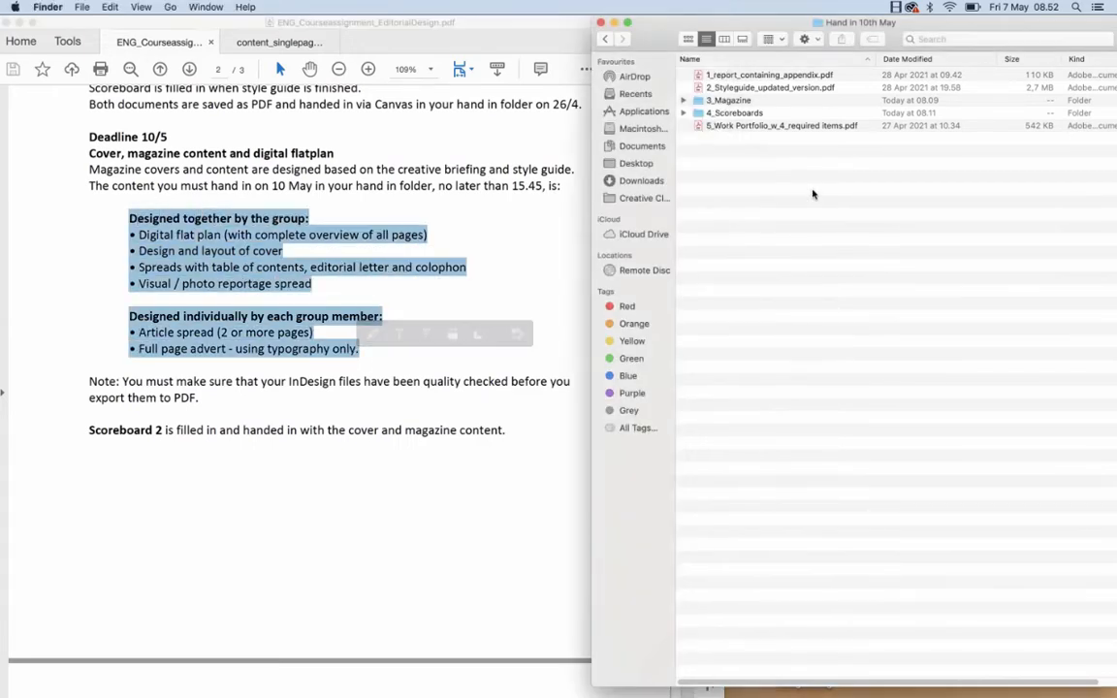
{"action": "double_click", "coordinate": [730, 101]}
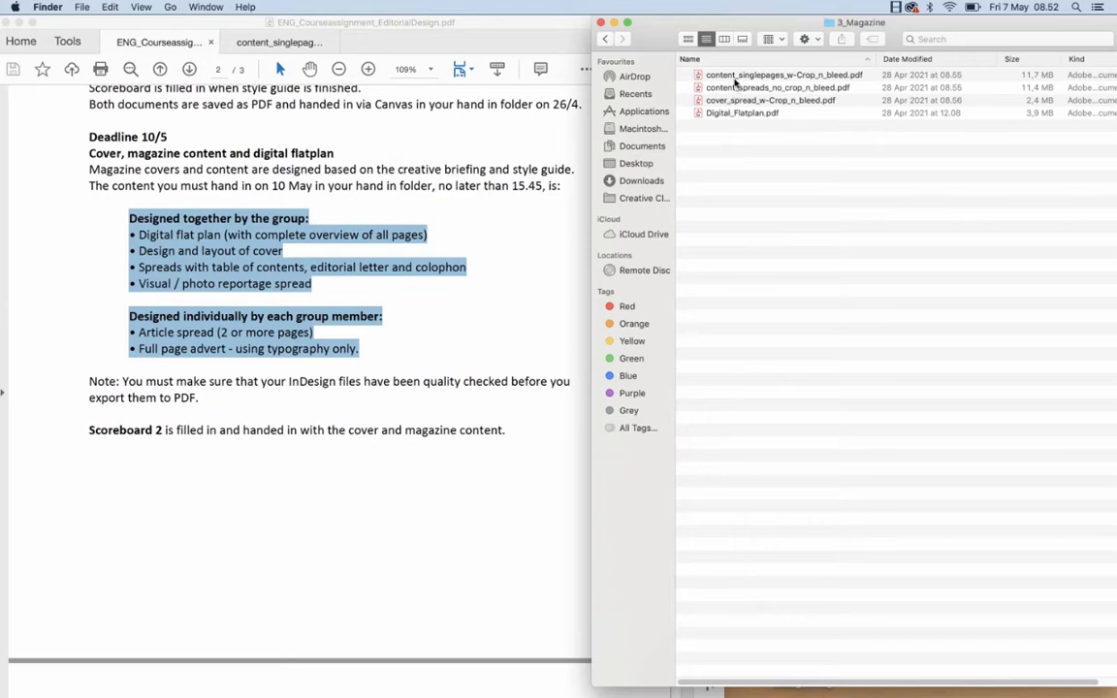
{"action": "key", "text": "Down"}
{"action": "left_click", "coordinate": [736, 118], "text": "shift"}
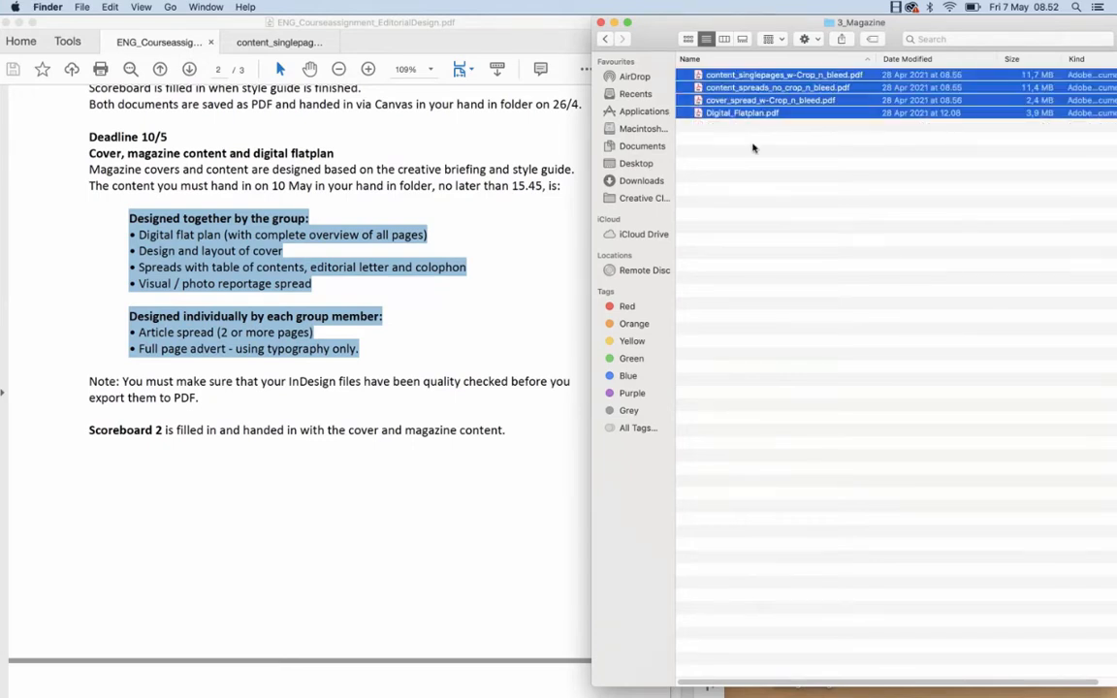
Point out the two content PDFs together, followed by the cover spread and Digital_Flatplan.pdf, and clear the selection
{"action": "left_click", "coordinate": [752, 148]}
{"action": "left_click", "coordinate": [746, 75]}
{"action": "left_click", "coordinate": [743, 88], "text": "shift"}
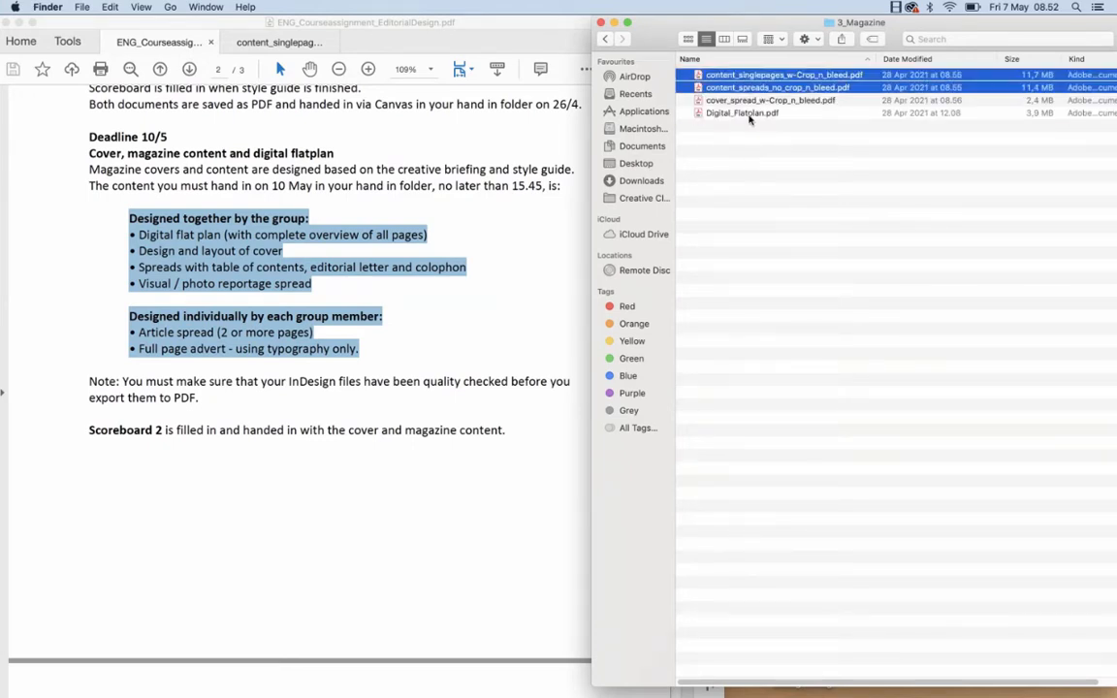
{"action": "left_click", "coordinate": [741, 101]}
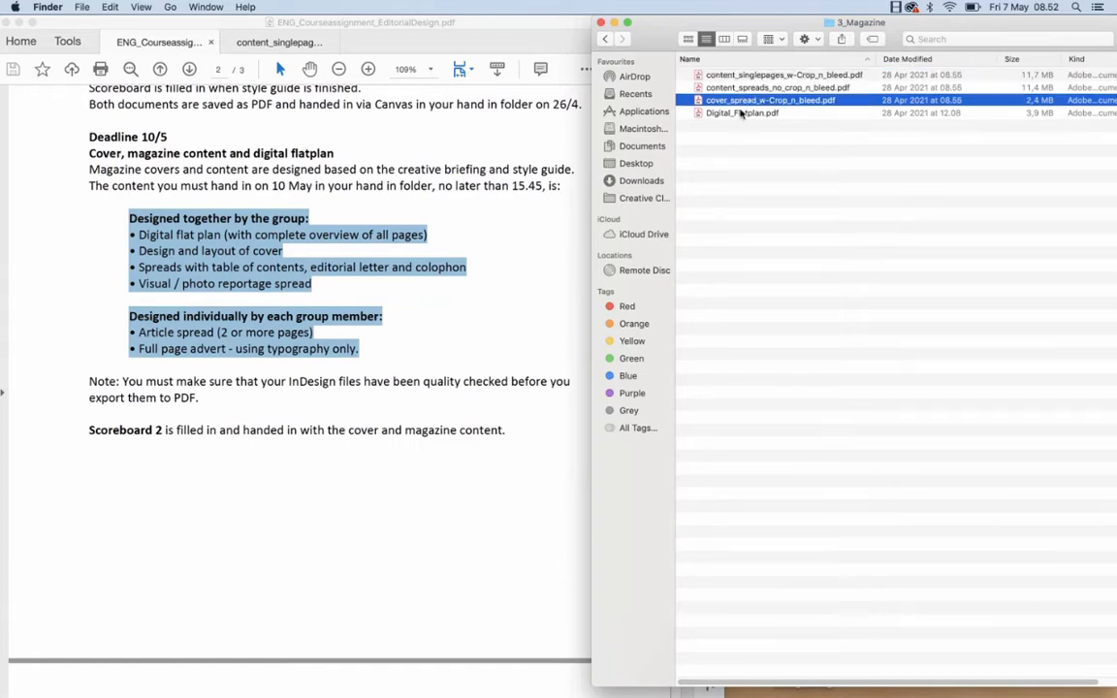
{"action": "left_click", "coordinate": [741, 113]}
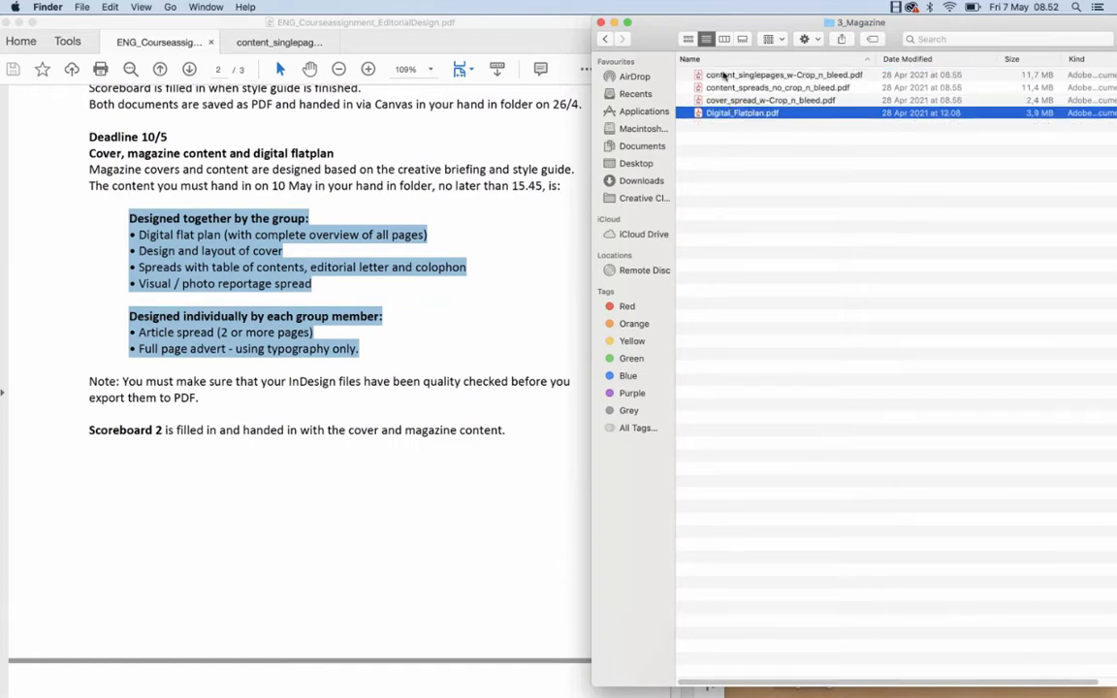
{"action": "left_click", "coordinate": [722, 194]}
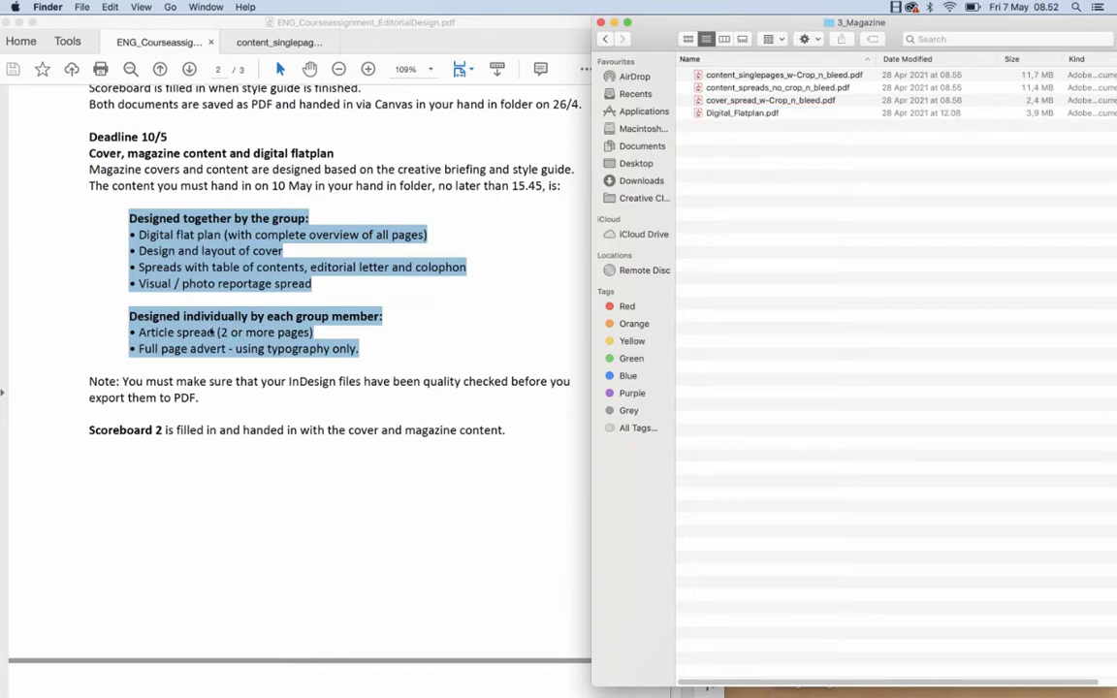
Highlight the individual article spread and typography-only full page advert requirements in the assignment, and clear the highlight
{"action": "left_click", "coordinate": [152, 332]}
{"action": "left_click_drag", "start_coordinate": [151, 332], "coordinate": [310, 332]}
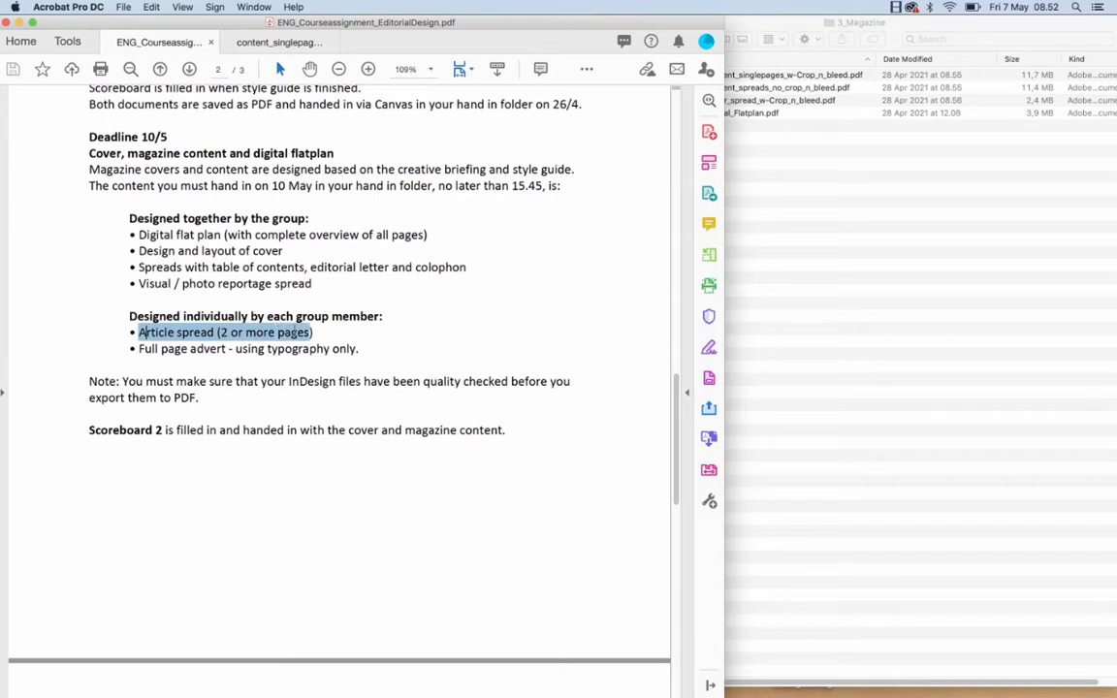
{"action": "left_click", "coordinate": [283, 348]}
{"action": "left_click_drag", "start_coordinate": [138, 349], "coordinate": [352, 350]}
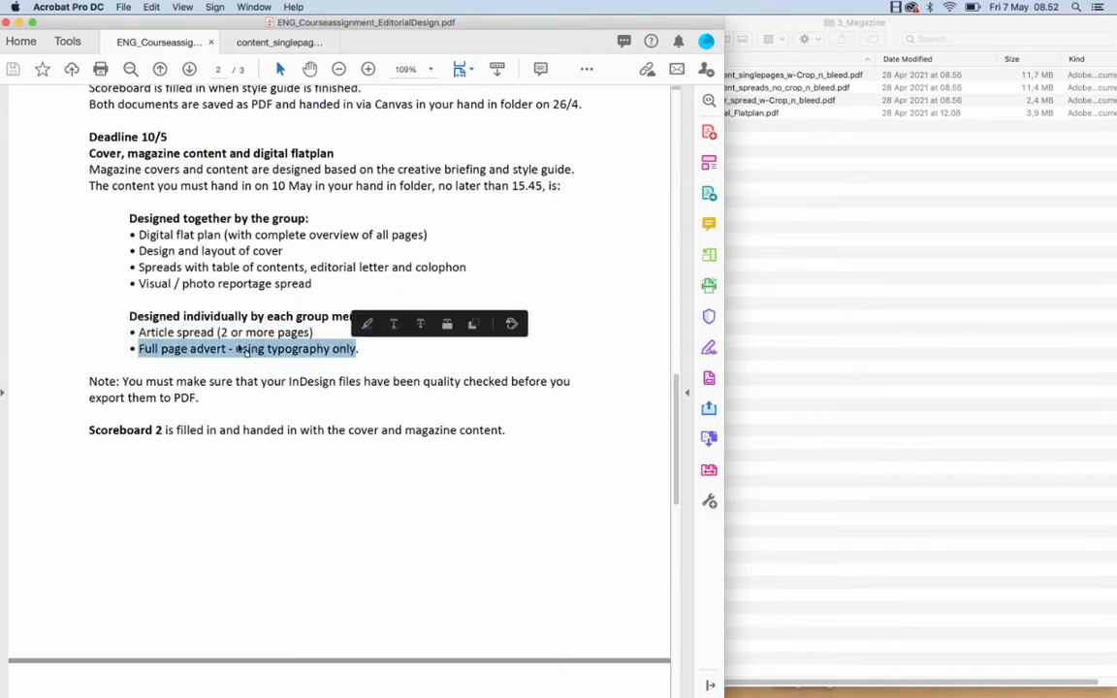
{"action": "left_click", "coordinate": [175, 332]}
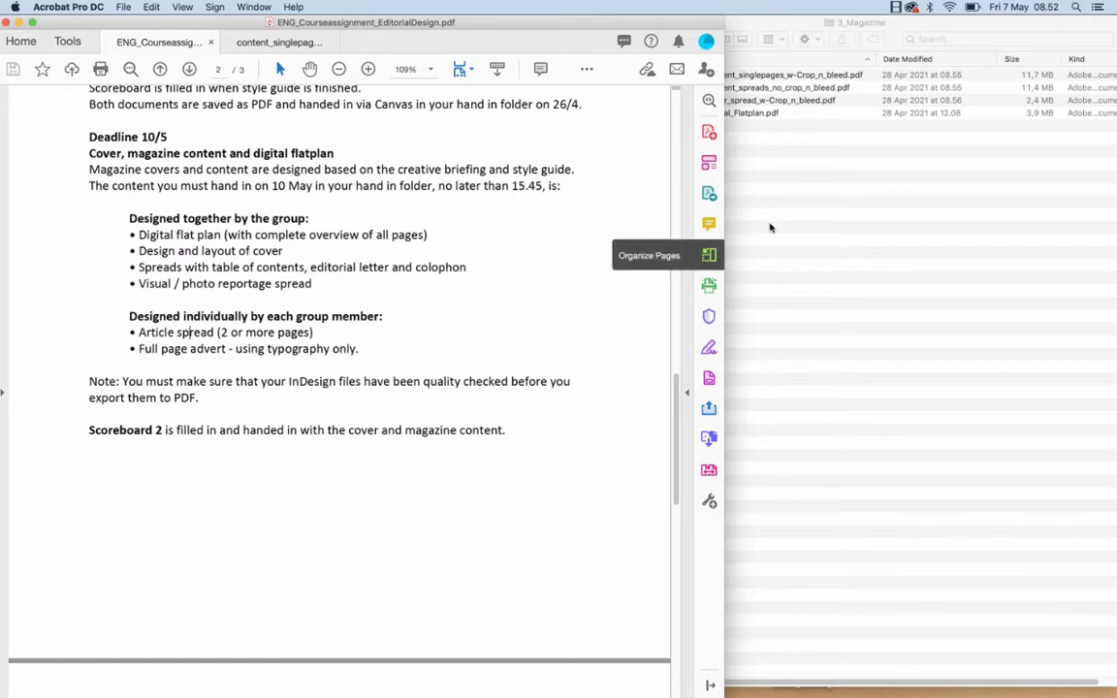
Preview content_spreads_no_crop_n_bleed.pdf from the opening spreads through the cognac, gin and rum articles to the rosé wine spread, and close the preview
{"action": "left_click", "coordinate": [756, 114]}
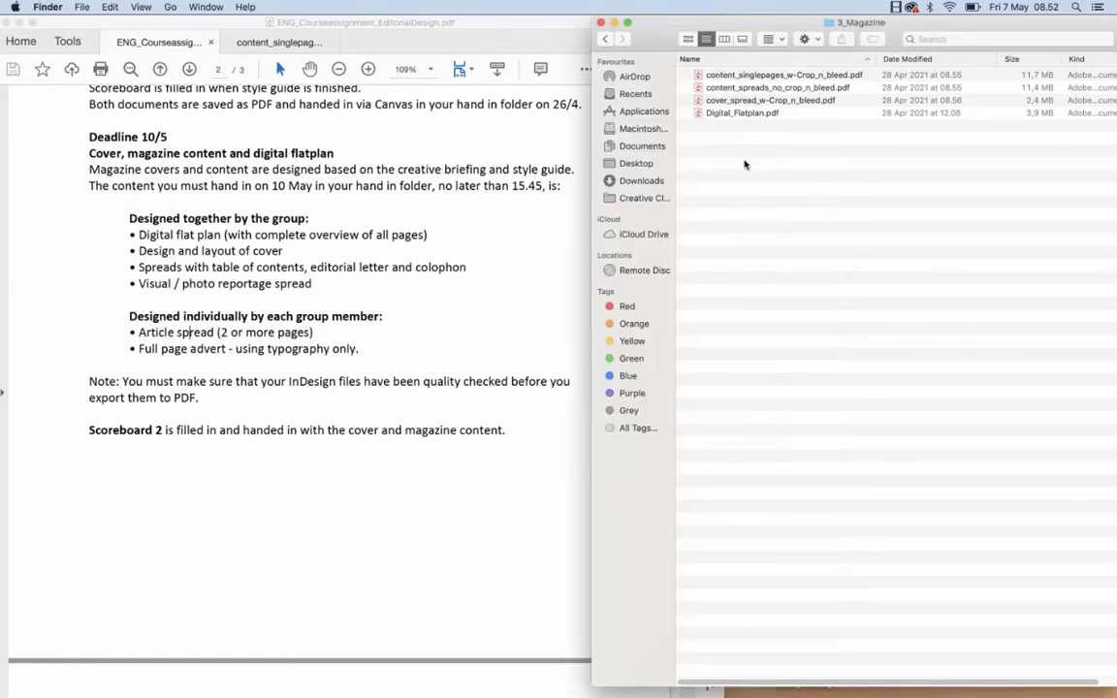
{"action": "left_click", "coordinate": [762, 91]}
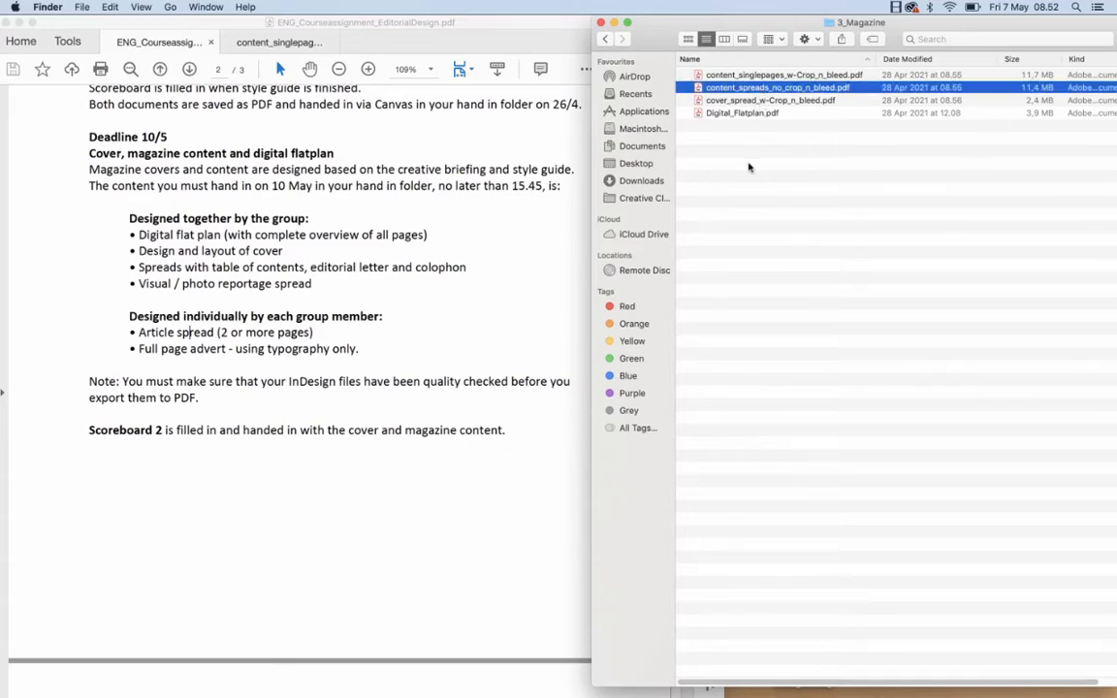
{"action": "key", "text": "space"}
{"action": "key", "text": "Down"}
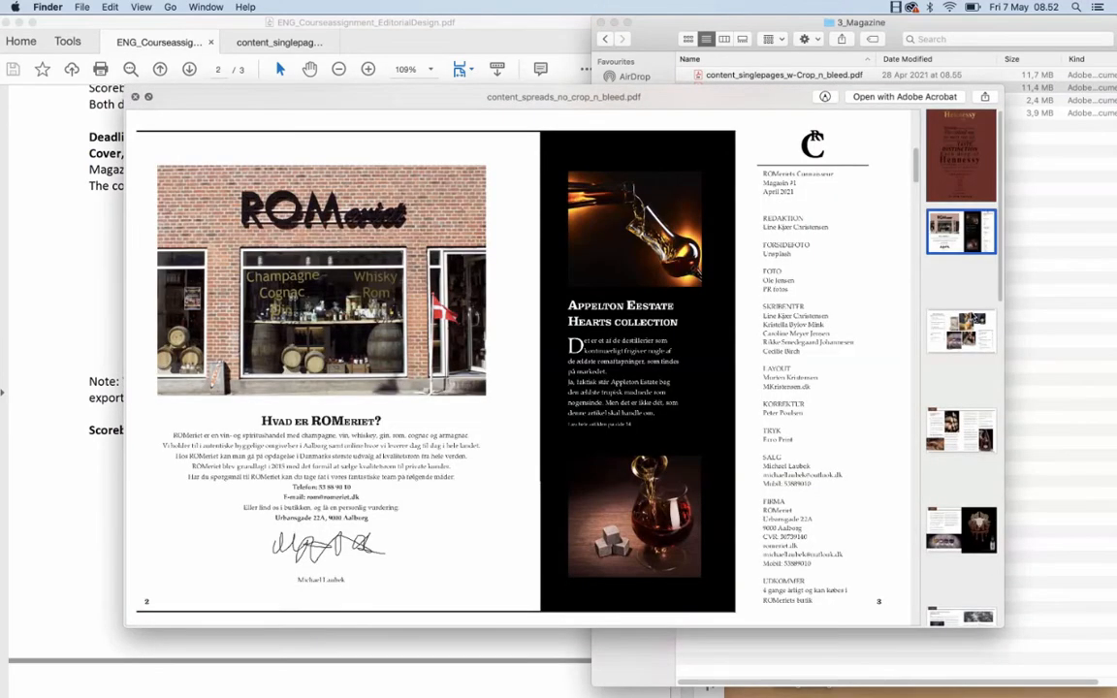
{"action": "key", "text": "Down"}
{"action": "key", "text": "Down"}
{"action": "key", "text": "Down"}
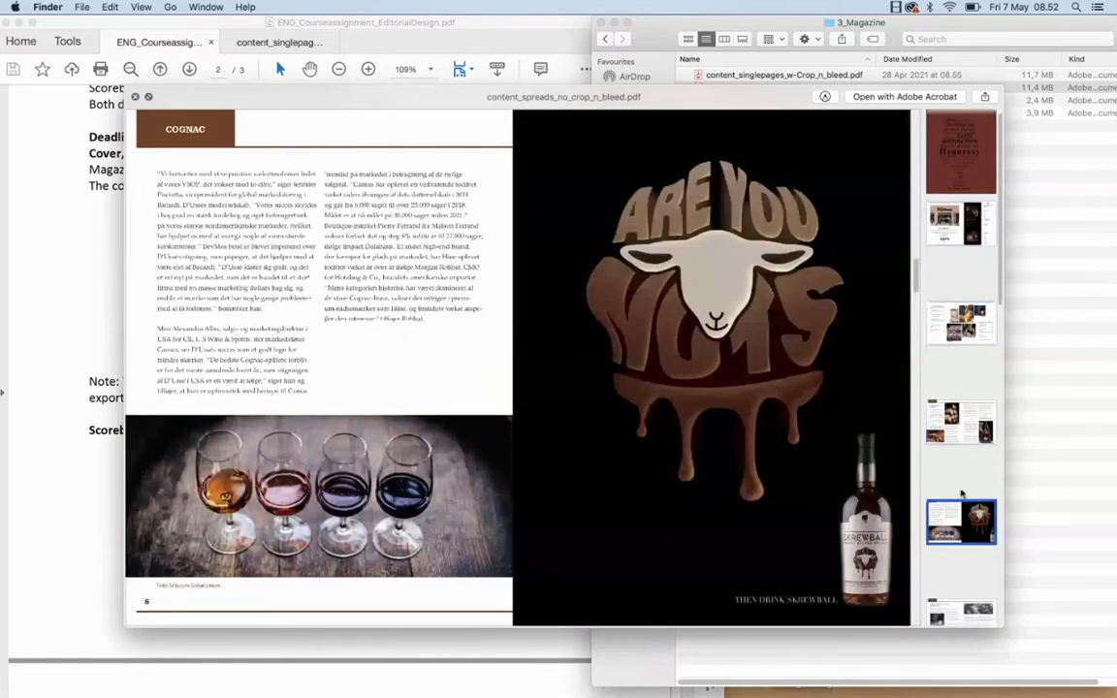
{"action": "key", "text": "Down"}
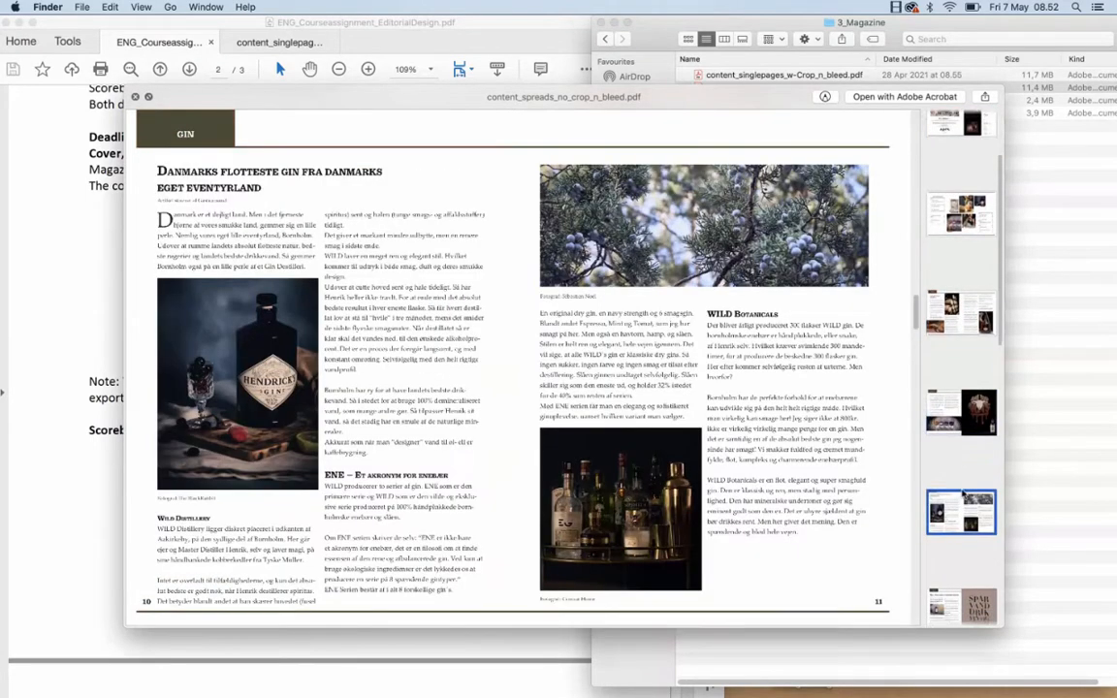
{"action": "key", "text": "Down"}
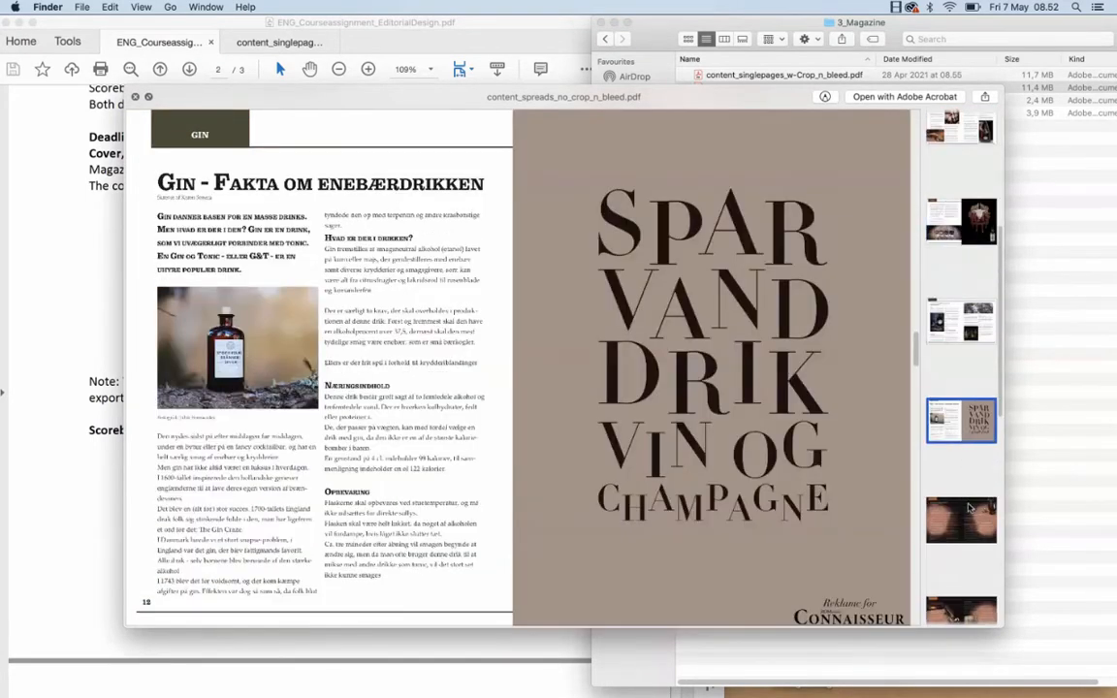
{"action": "key", "text": "Down"}
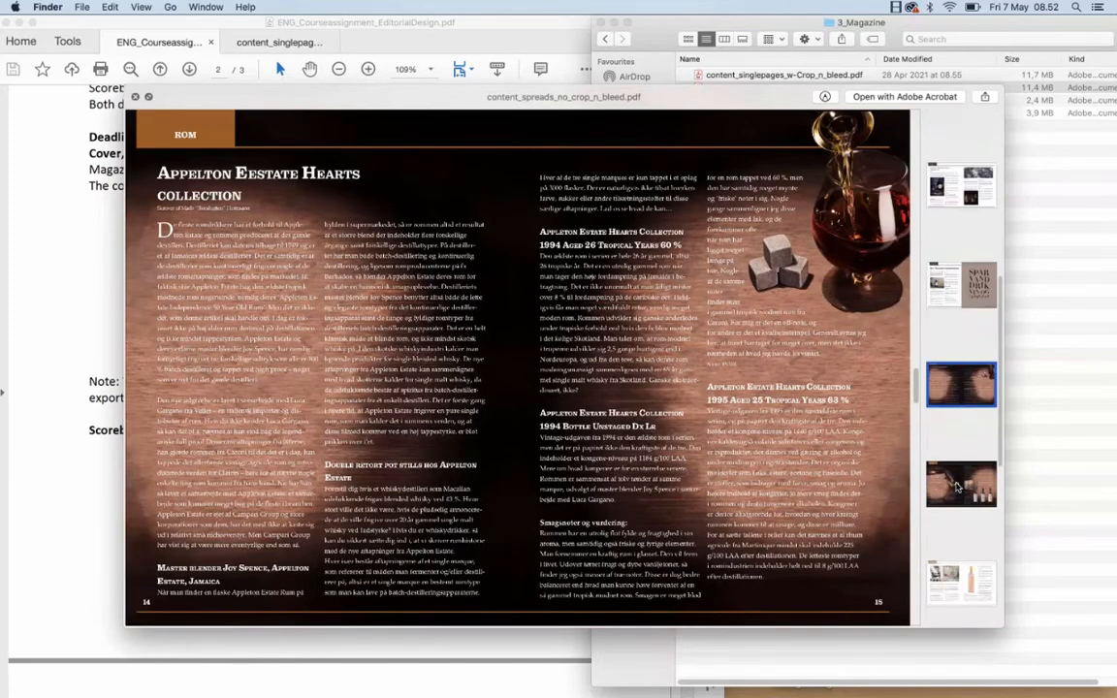
{"action": "key", "text": "Down"}
{"action": "key", "text": "Down"}
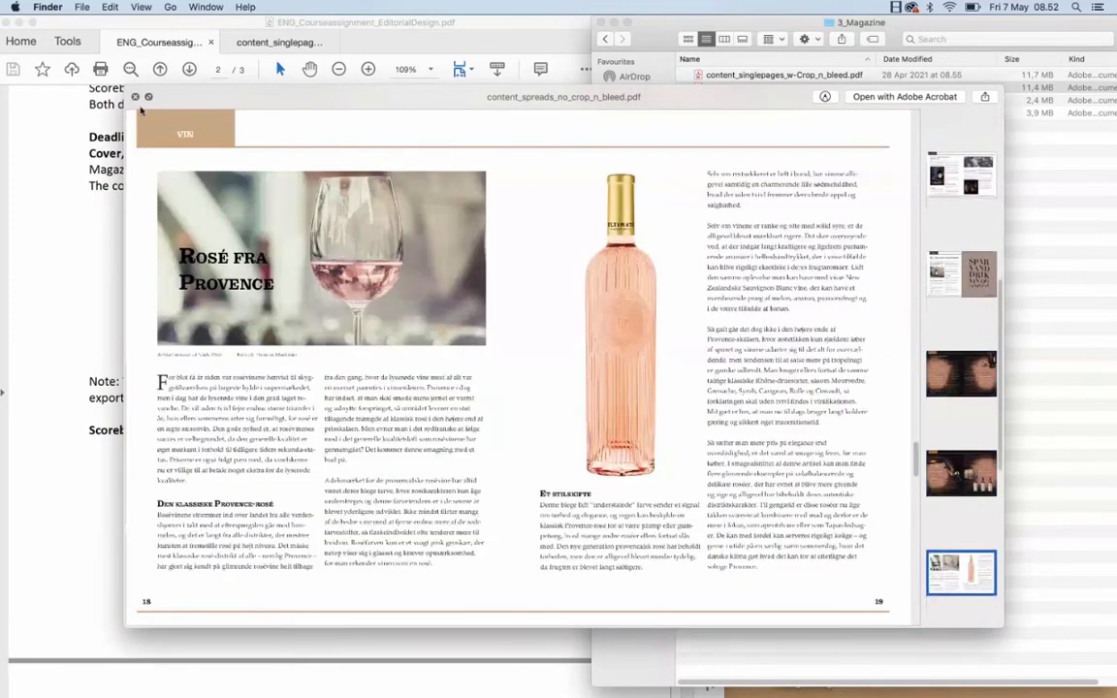
{"action": "left_click", "coordinate": [135, 97]}
Highlight the requirements from the table of contents spreads to the full page advert, and point out the two matching content PDFs
{"action": "left_click_drag", "start_coordinate": [142, 234], "coordinate": [267, 316]}
{"action": "left_click", "coordinate": [268, 316]}
{"action": "left_click_drag", "start_coordinate": [139, 266], "coordinate": [365, 349]}
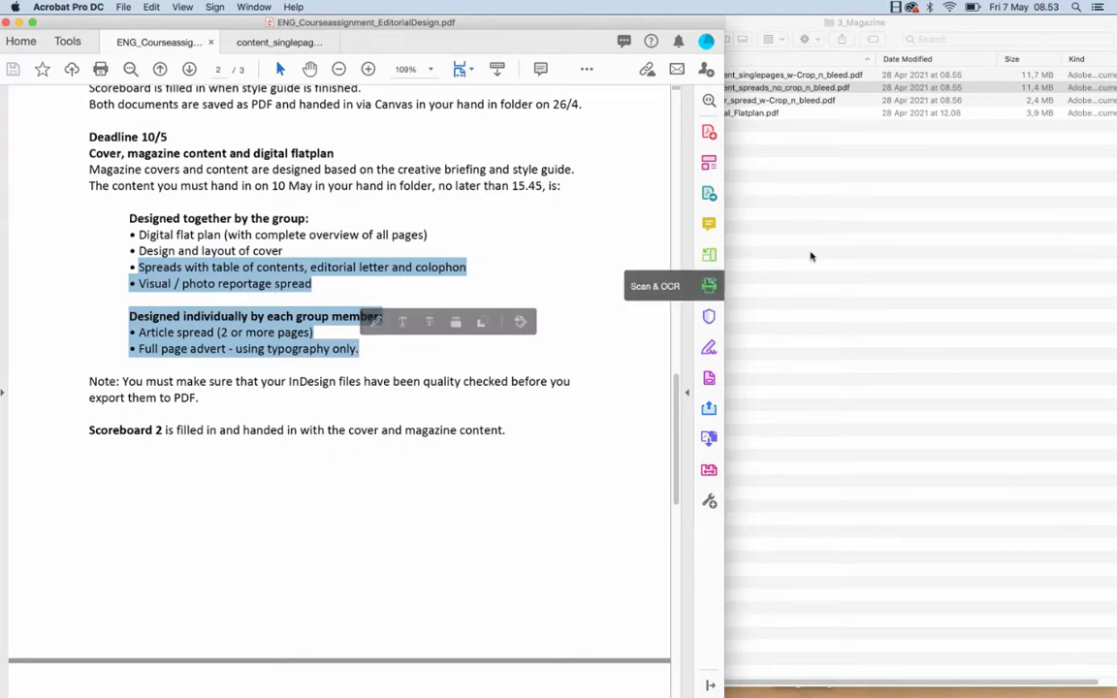
{"action": "left_click", "coordinate": [843, 249]}
{"action": "left_click", "coordinate": [772, 76], "text": "shift"}
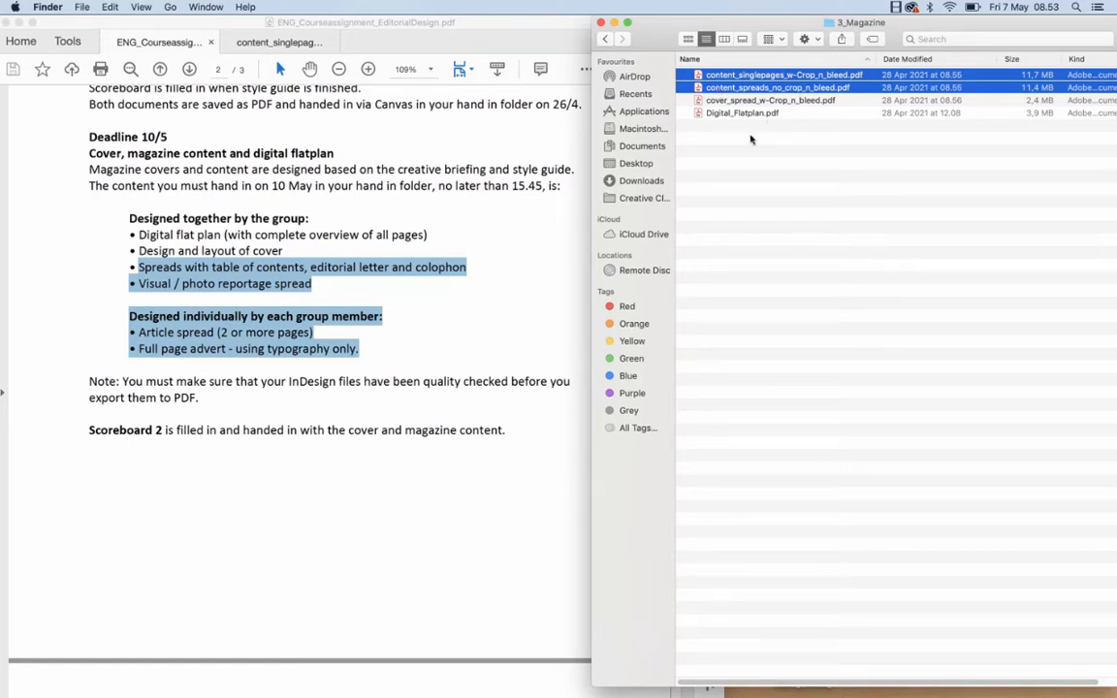
{"action": "left_click", "coordinate": [739, 156]}
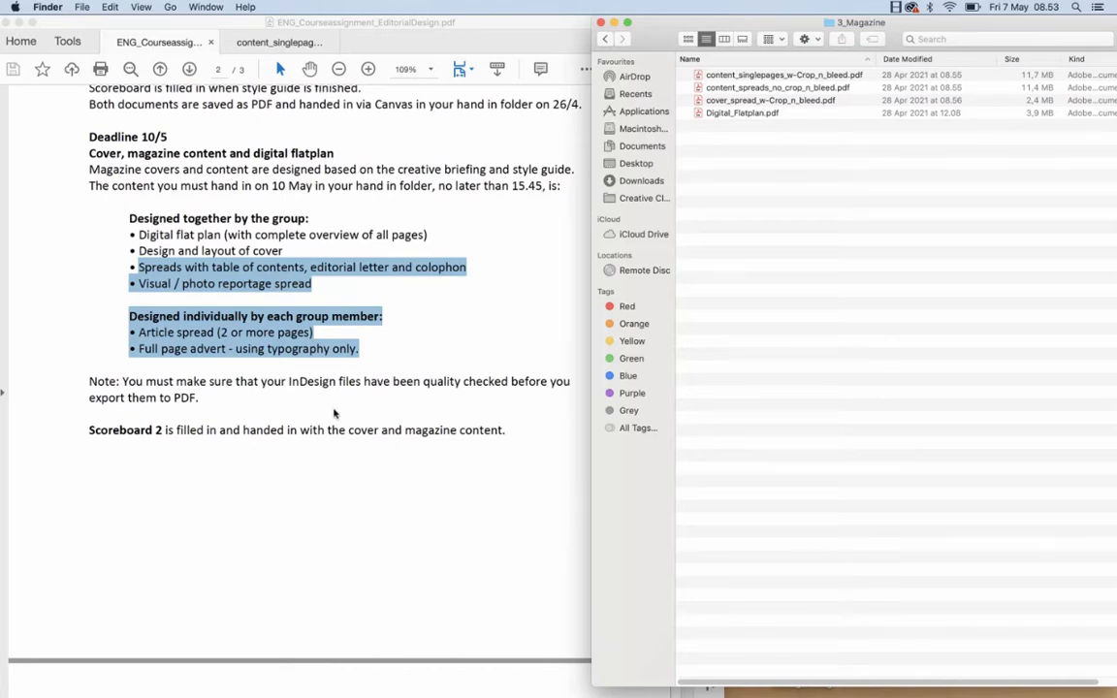
Highlight "Filled out versions of Scoreboard" in the assignment's list of 10th May hand-in items
{"action": "scroll", "coordinate": [334, 414], "scroll_direction": "down", "scroll_amount": 10}
{"action": "left_click", "coordinate": [186, 439]}
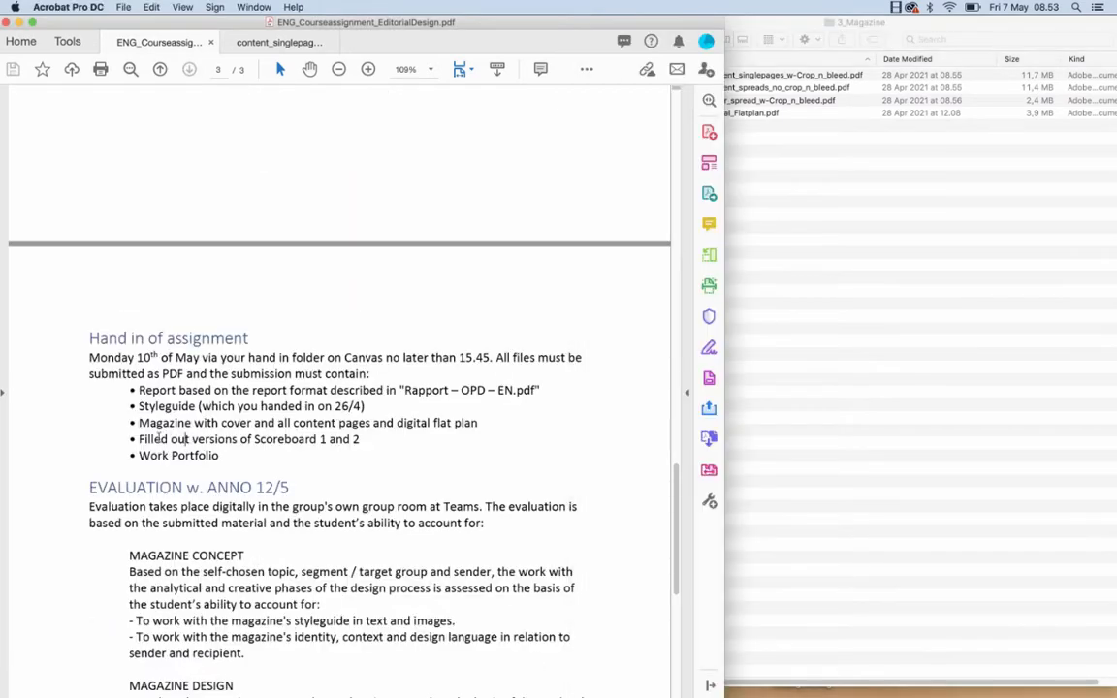
{"action": "left_click_drag", "start_coordinate": [138, 440], "coordinate": [316, 441]}
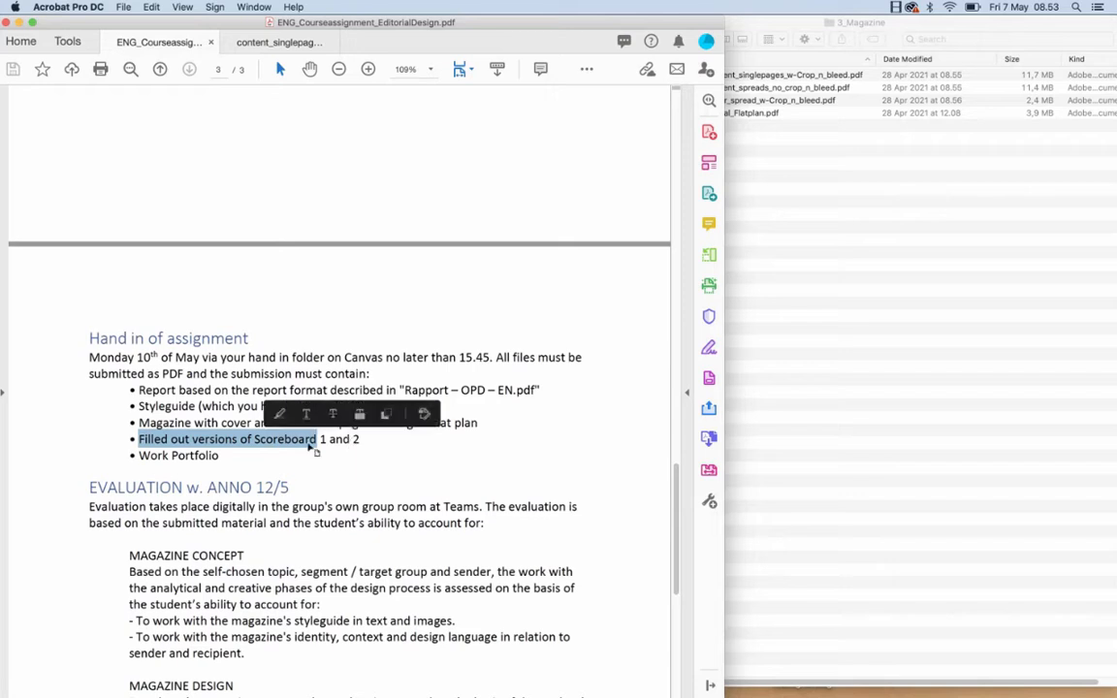
Return to the Hand in 10th May folder, expand 4_Scoreboards and select Scoreboard1.pdf
{"action": "left_click", "coordinate": [788, 217]}
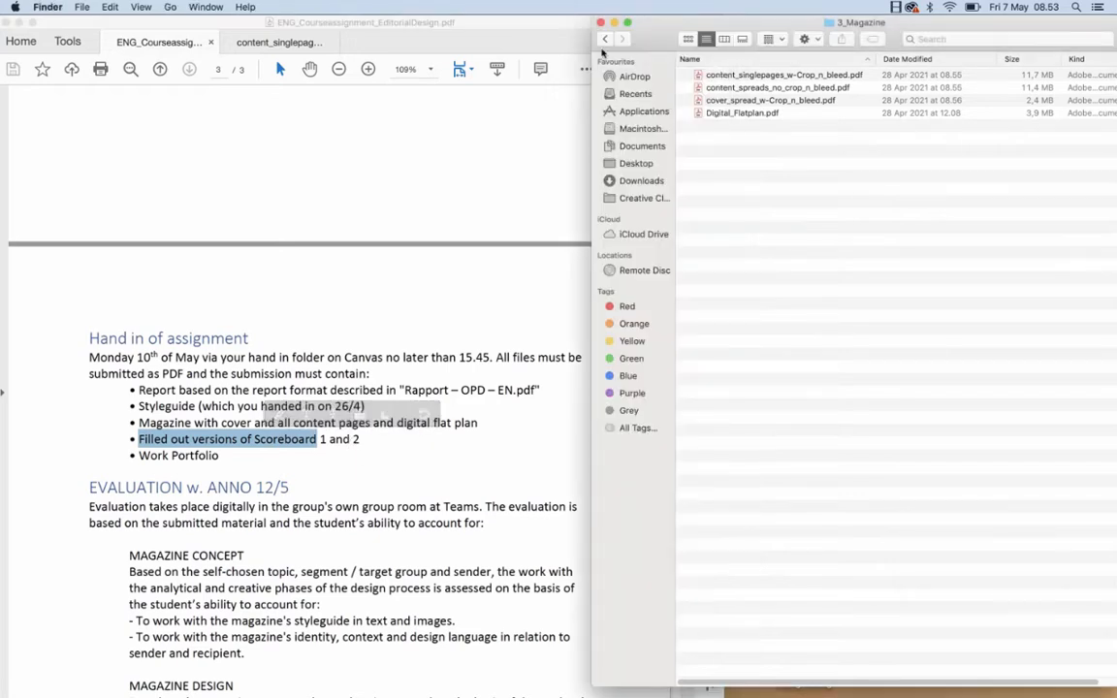
{"action": "left_click", "coordinate": [605, 39]}
{"action": "left_click", "coordinate": [684, 113]}
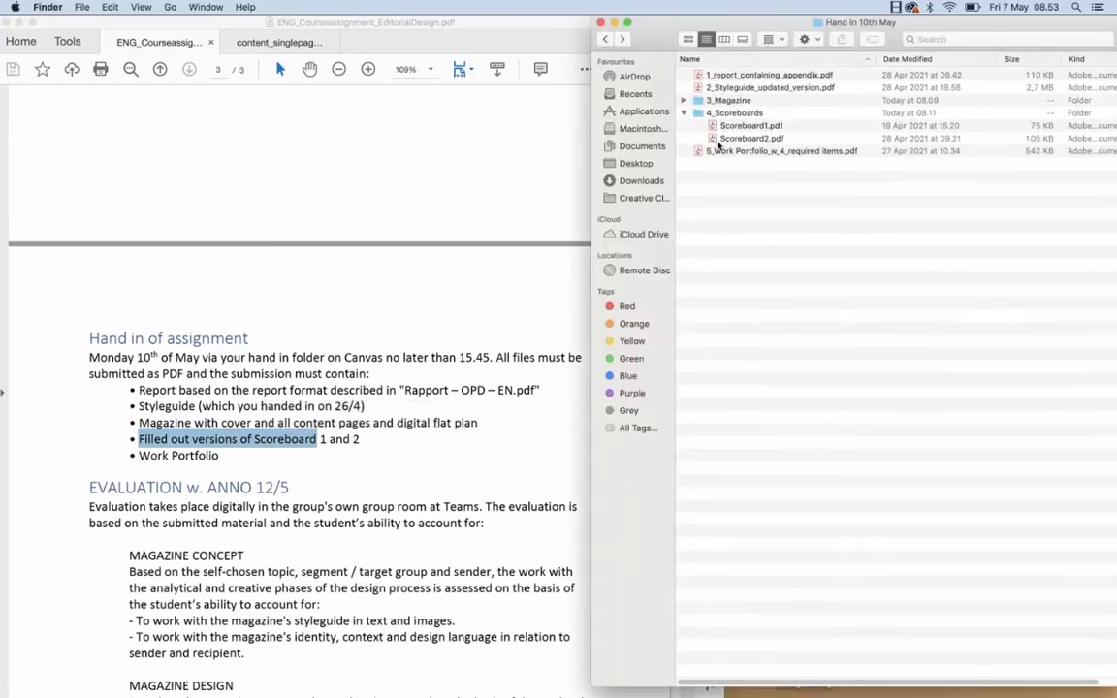
{"action": "left_click", "coordinate": [722, 126]}
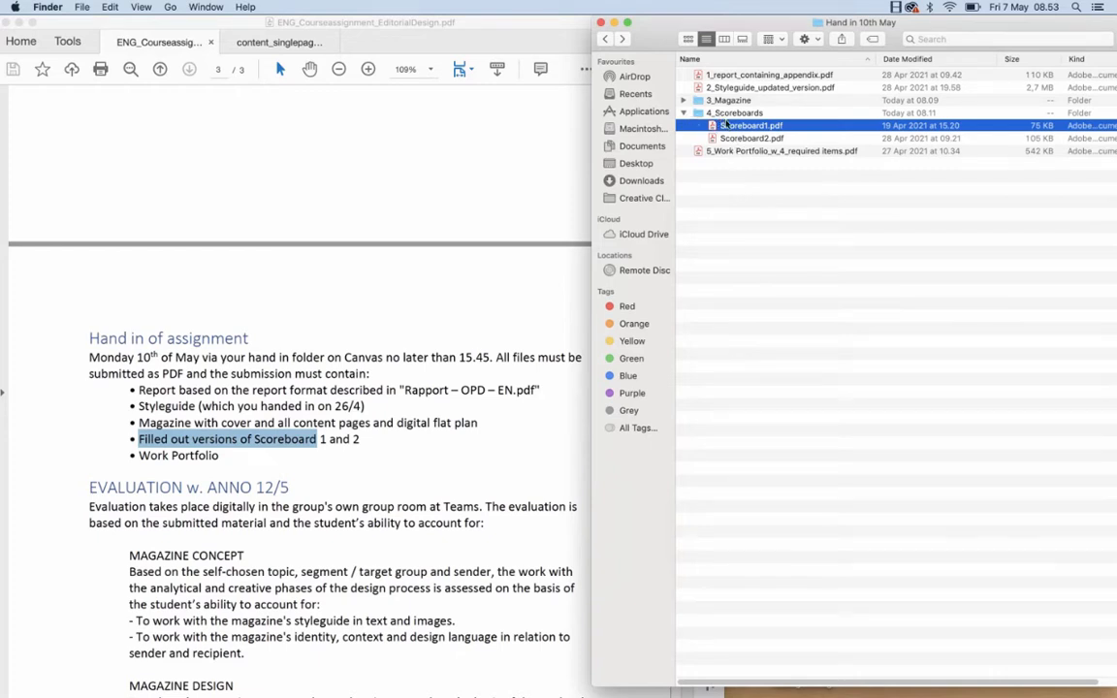
Point out Scoreboard1.pdf and Scoreboard2.pdf inside the 4_Scoreboards folder, and collapse the folder
{"action": "left_click", "coordinate": [728, 114]}
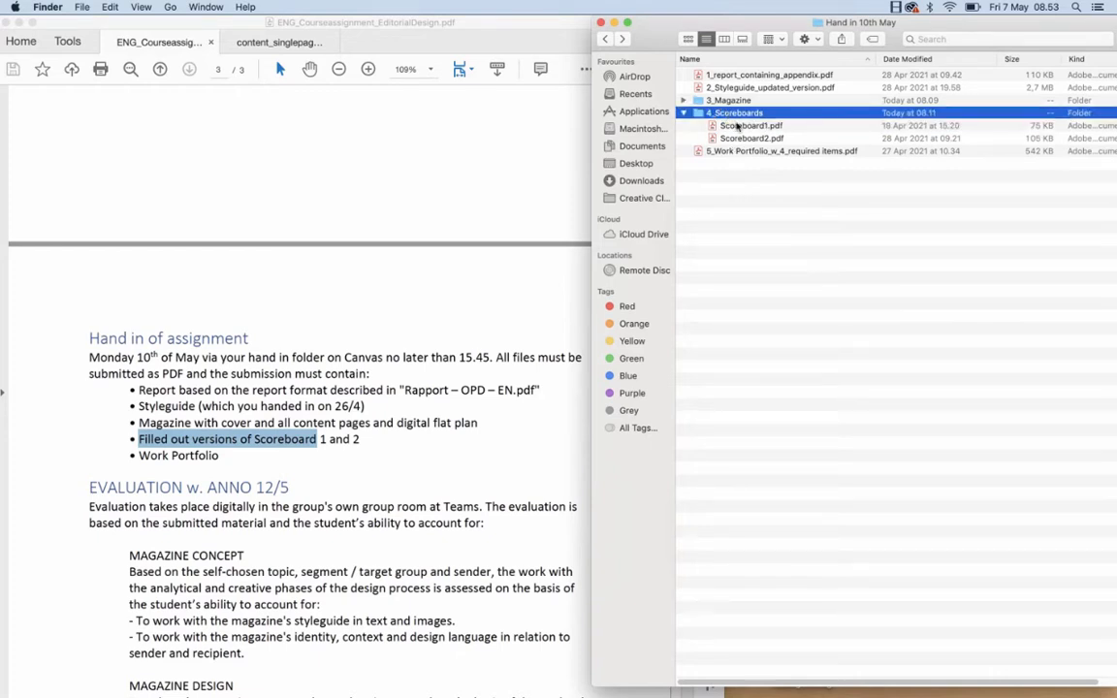
{"action": "left_click", "coordinate": [737, 125]}
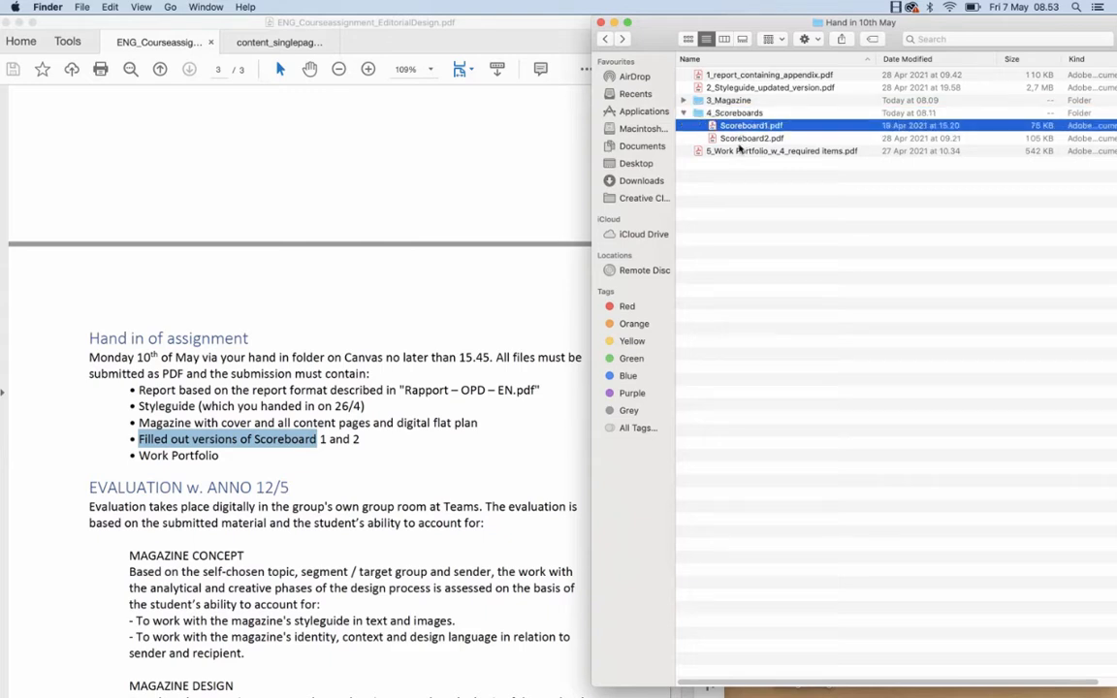
{"action": "left_click", "coordinate": [740, 138]}
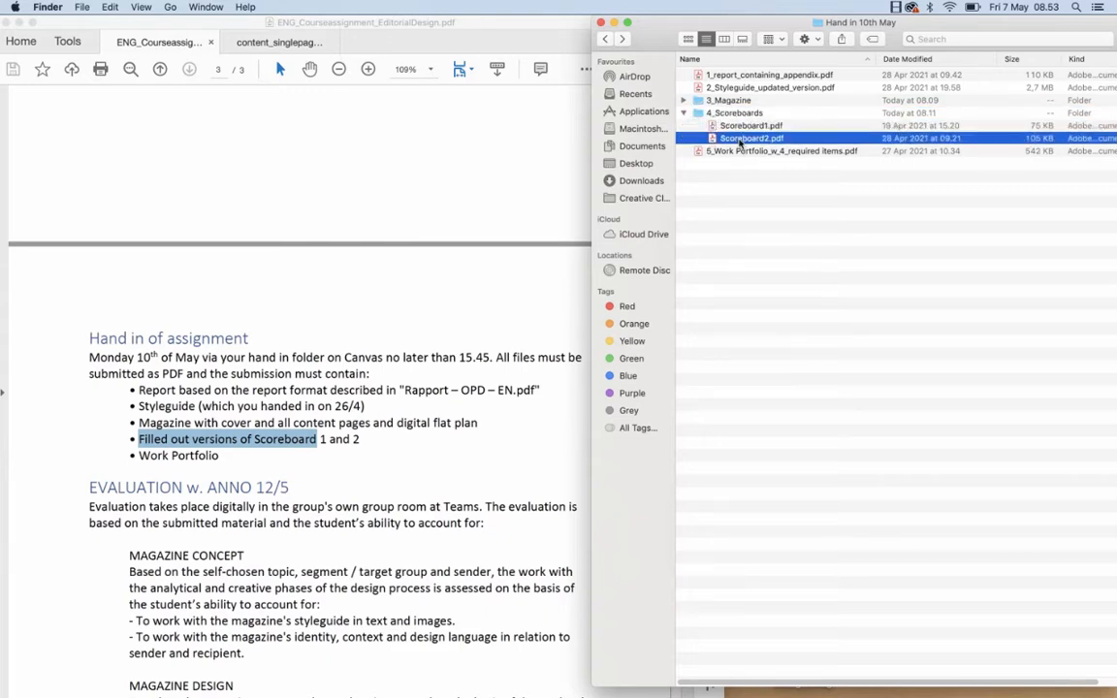
{"action": "left_click", "coordinate": [741, 126]}
{"action": "left_click", "coordinate": [739, 138]}
{"action": "left_click", "coordinate": [684, 113]}
Highlight "Portfolio" in the assignment's hand-in list and select 5_Work Portfolio_w_4_required items.pdf in the Hand in 10th May folder
{"action": "double_click", "coordinate": [193, 463]}
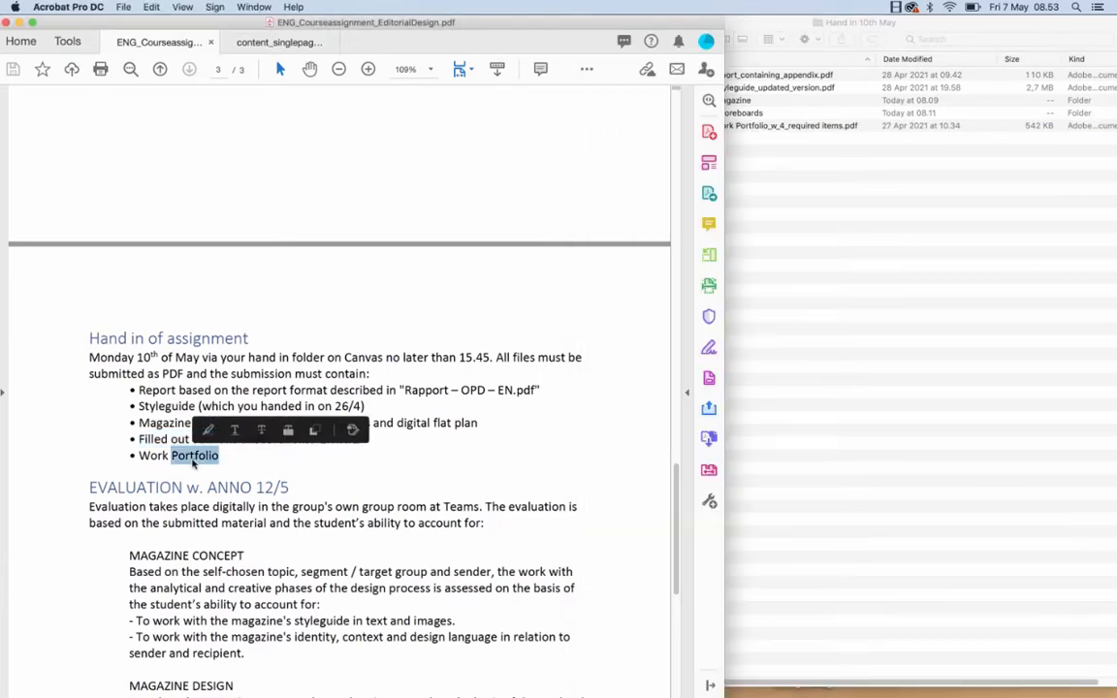
{"action": "left_click", "coordinate": [207, 456]}
{"action": "left_click", "coordinate": [740, 341]}
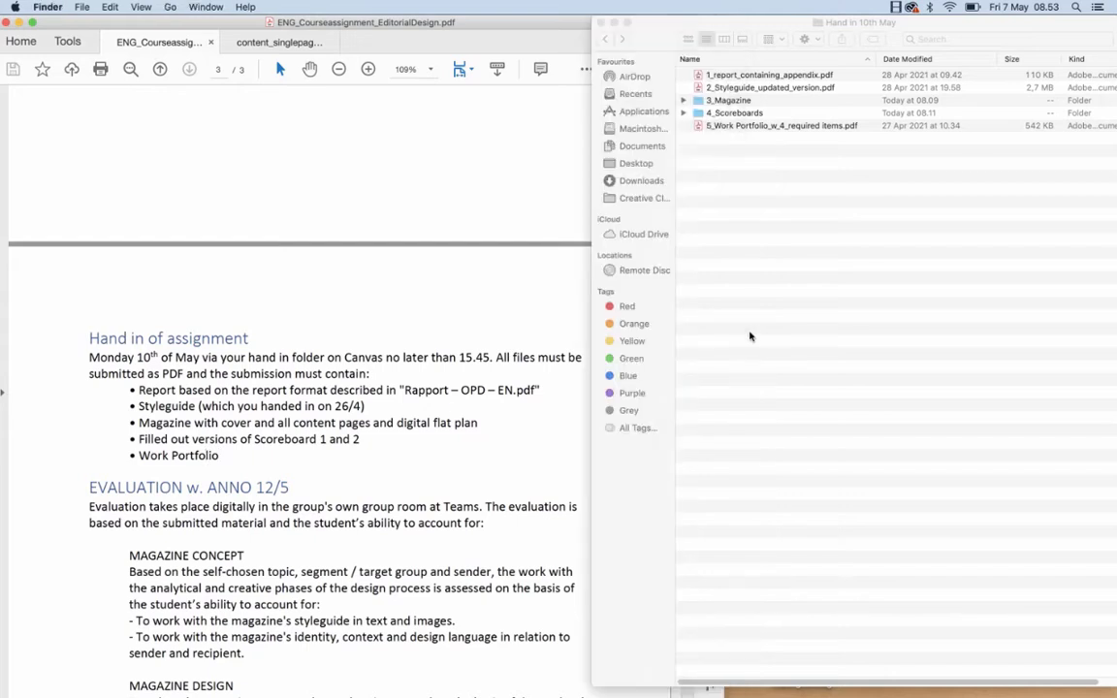
{"action": "left_click", "coordinate": [695, 126]}
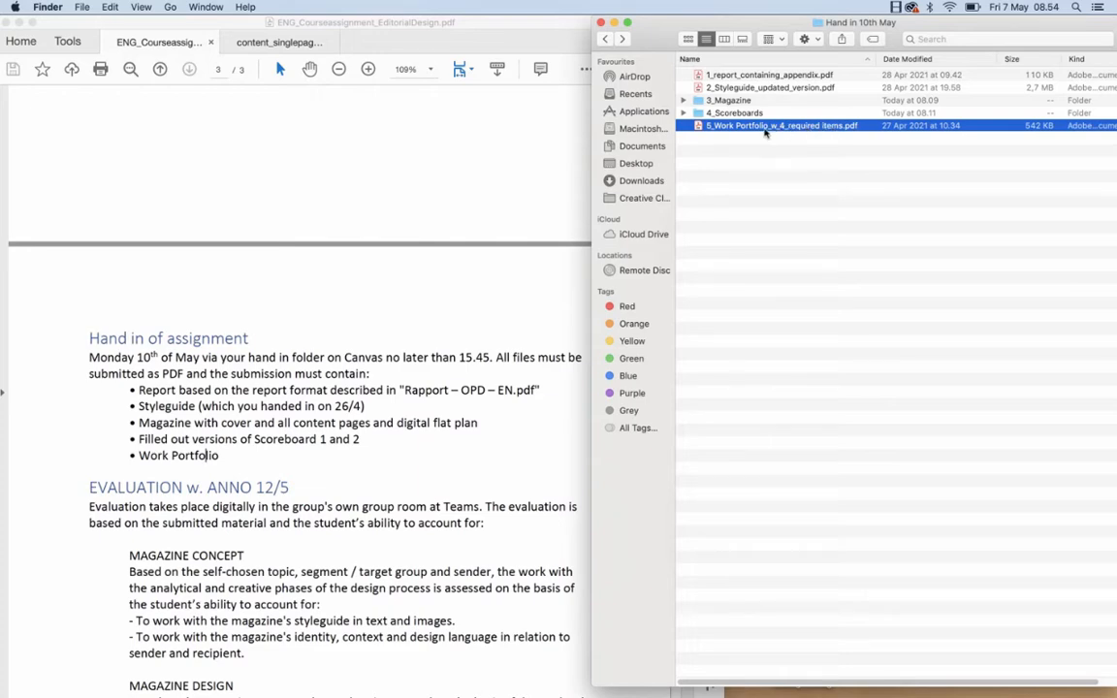
Highlight the four Work portfolio requirements on page 2, singling out the network and Gantt diagrams and the dates for guidance meetings
{"action": "scroll", "coordinate": [428, 378], "scroll_direction": "up", "scroll_amount": 10}
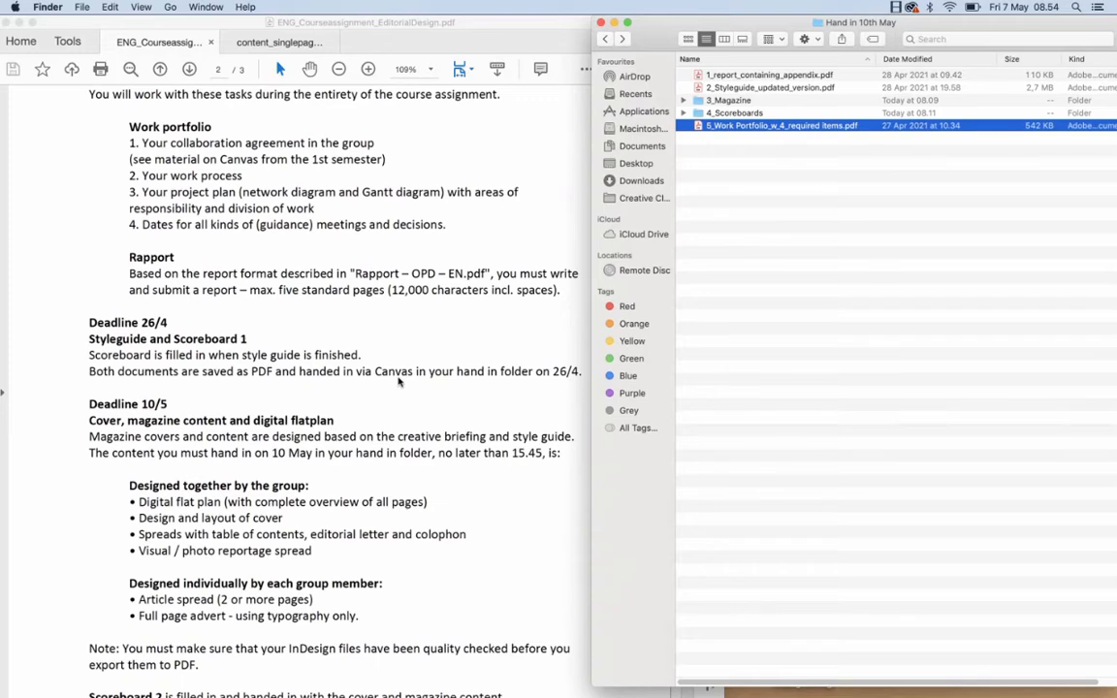
{"action": "left_click", "coordinate": [160, 273]}
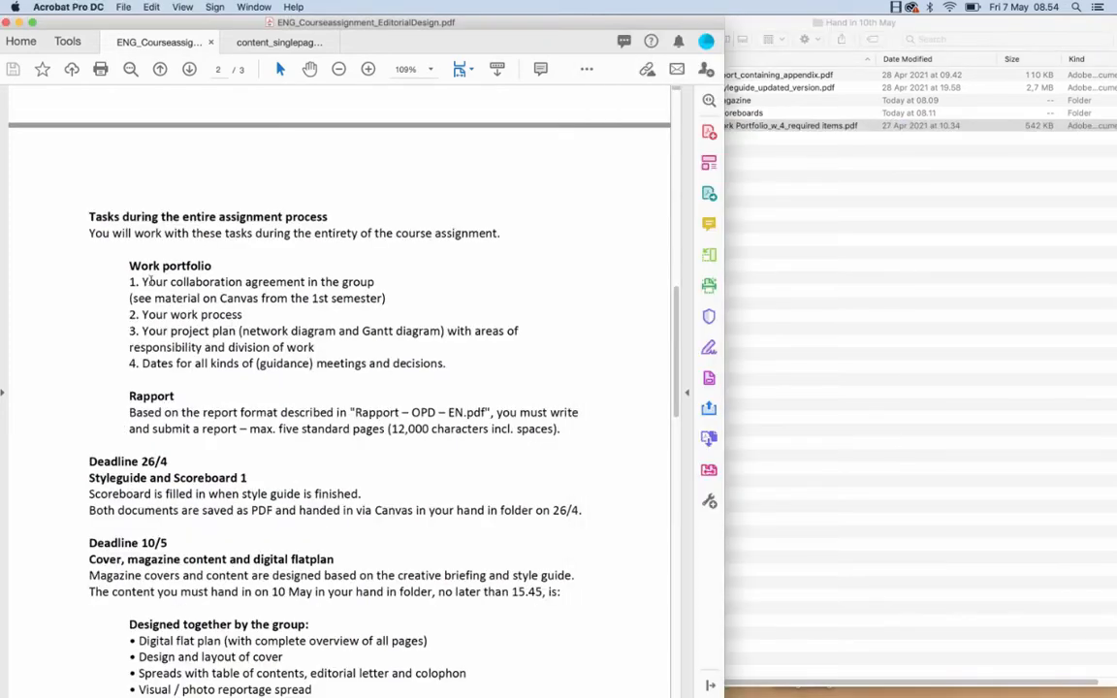
{"action": "left_click_drag", "start_coordinate": [143, 281], "coordinate": [448, 365]}
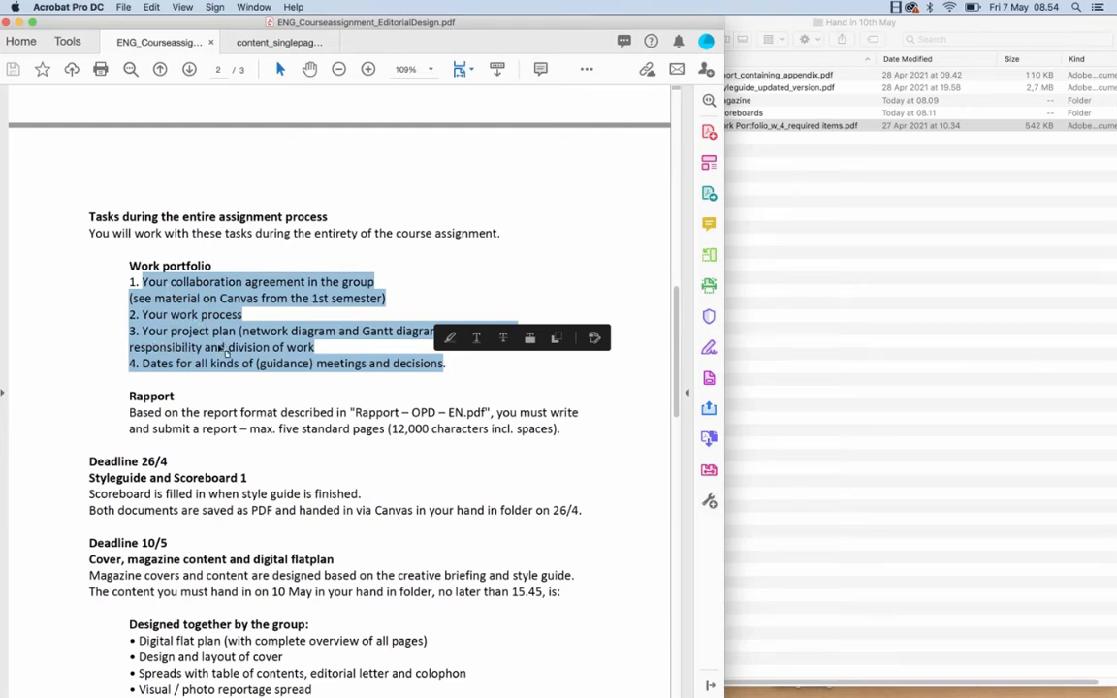
{"action": "left_click_drag", "start_coordinate": [241, 331], "coordinate": [441, 331]}
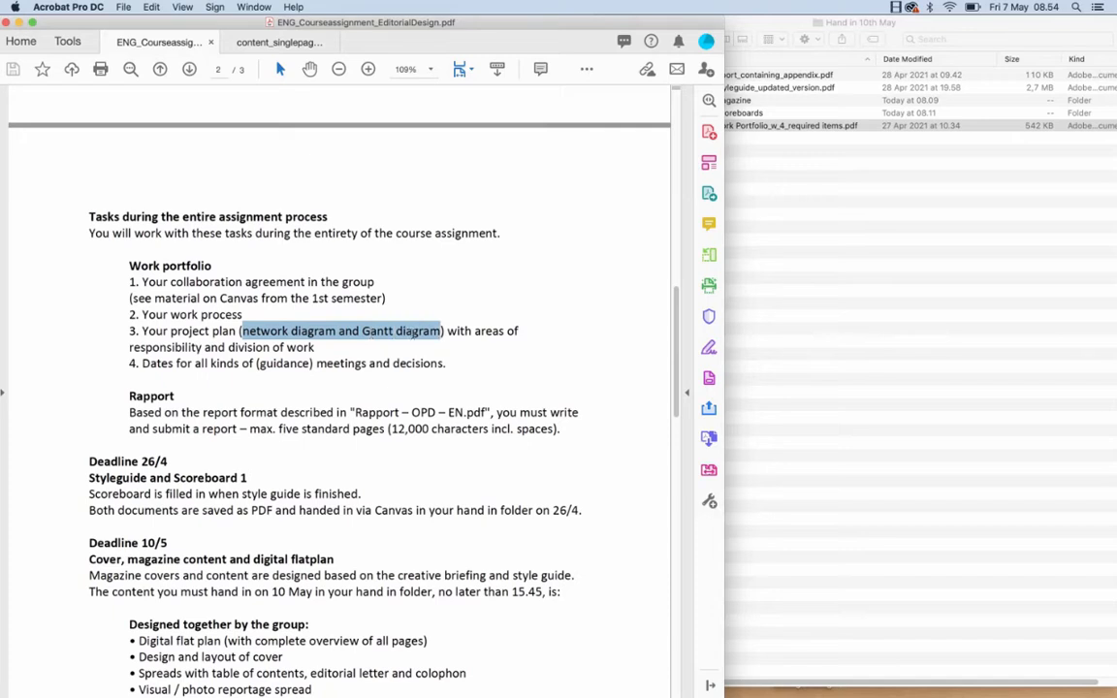
{"action": "left_click", "coordinate": [210, 364]}
{"action": "left_click_drag", "start_coordinate": [147, 363], "coordinate": [374, 368]}
{"action": "left_click", "coordinate": [760, 279]}
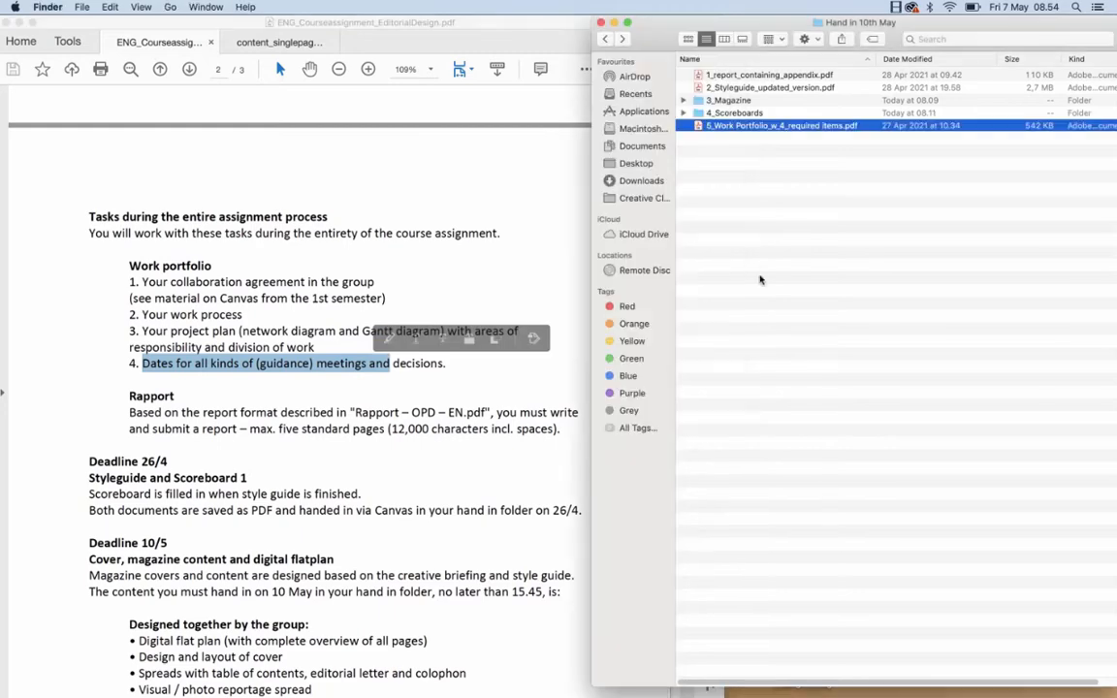
Highlight the Work portfolio list from the collaboration agreement to the meeting dates, and relate it to the single portfolio PDF in the folder
{"action": "left_click", "coordinate": [281, 326]}
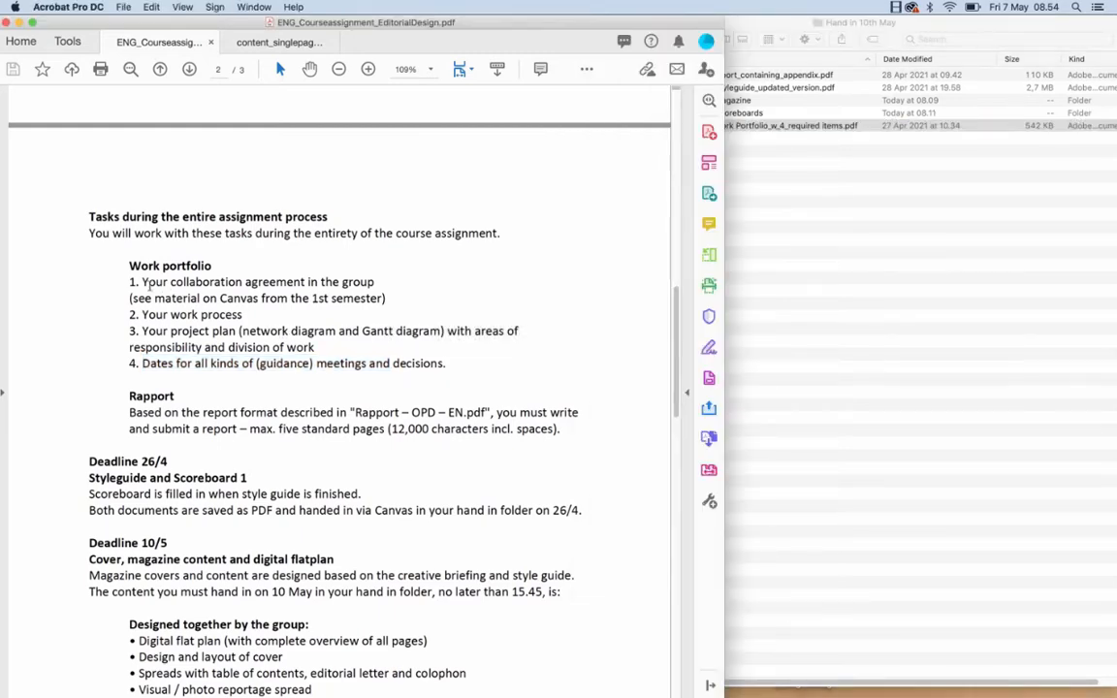
{"action": "left_click_drag", "start_coordinate": [144, 283], "coordinate": [451, 364]}
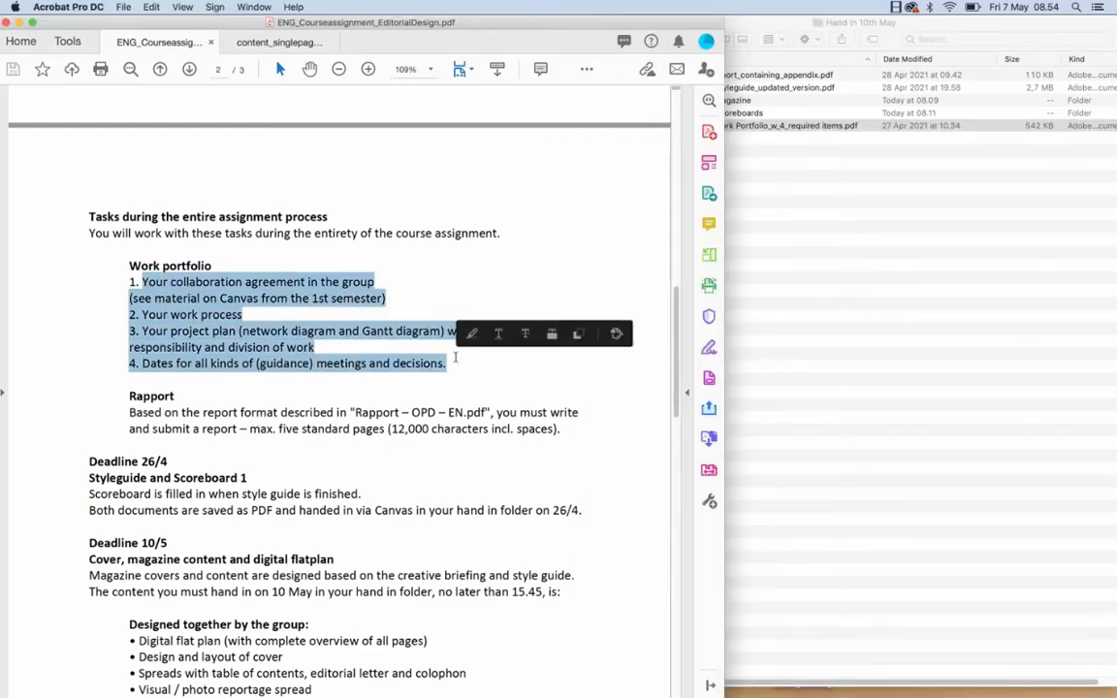
{"action": "left_click", "coordinate": [855, 250]}
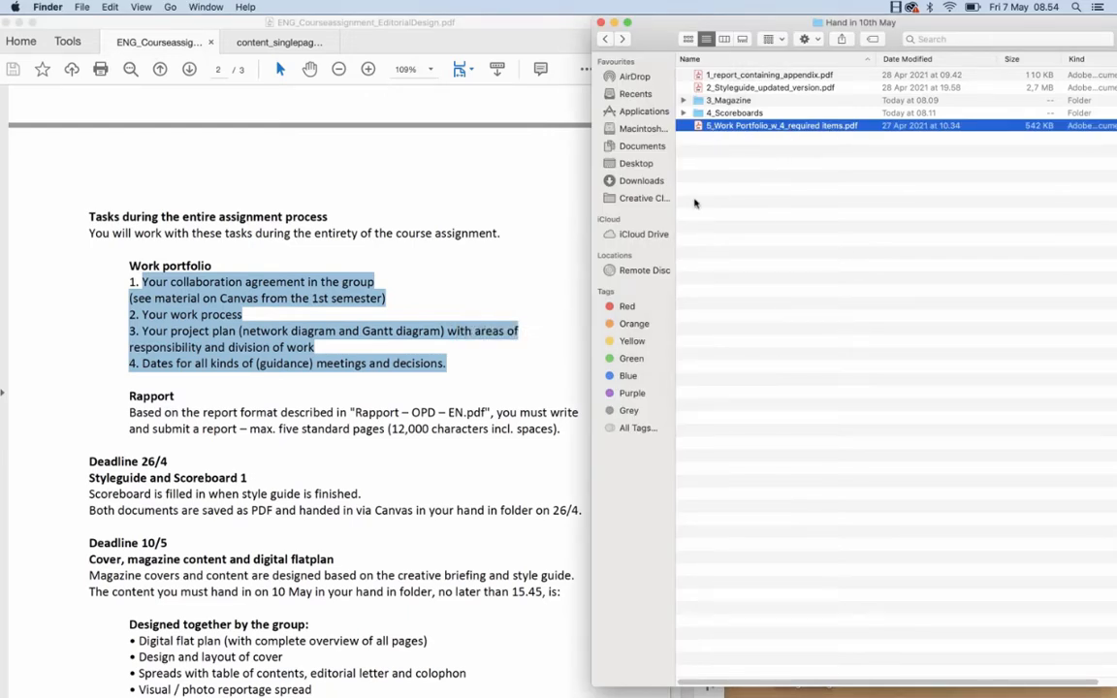
{"action": "left_click", "coordinate": [286, 335]}
{"action": "left_click_drag", "start_coordinate": [141, 282], "coordinate": [446, 363]}
{"action": "left_click", "coordinate": [781, 264]}
Highlight the "Work portfolio" heading alternately with its four numbered items, and clear the highlight
{"action": "left_click", "coordinate": [230, 259]}
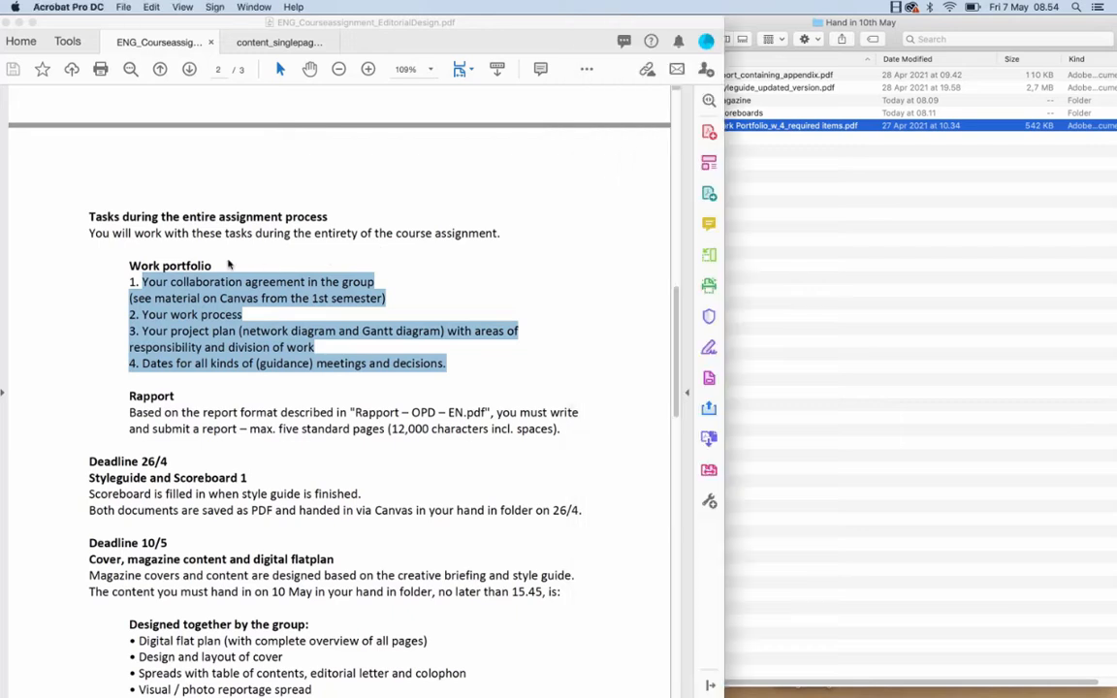
{"action": "left_click_drag", "start_coordinate": [129, 265], "coordinate": [209, 266]}
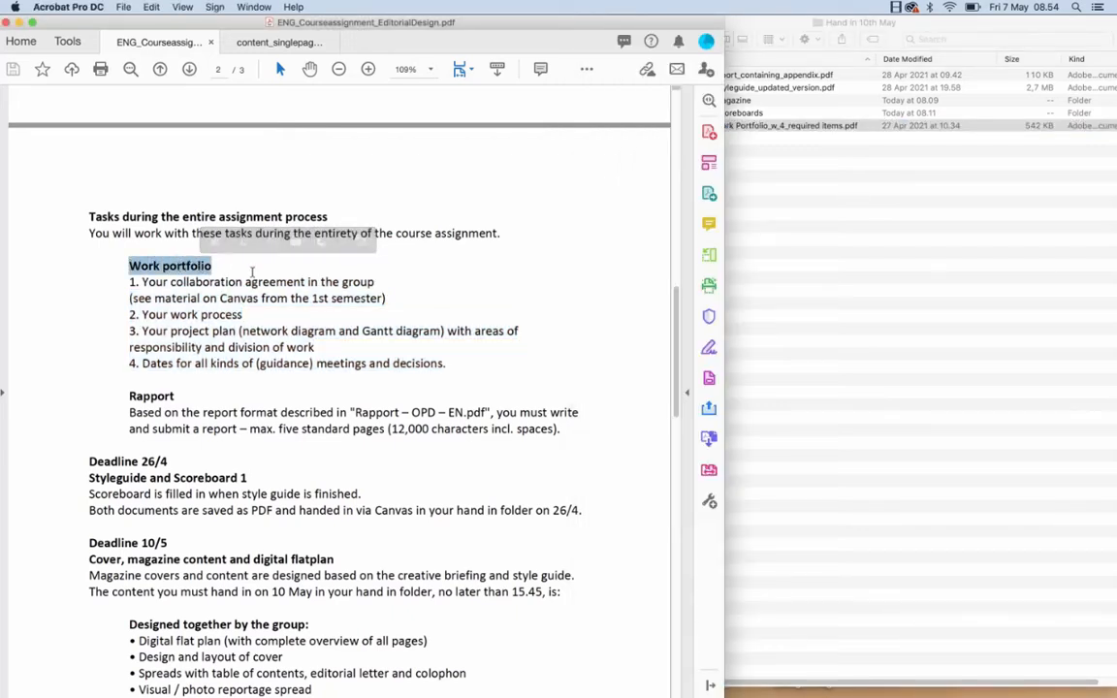
{"action": "left_click", "coordinate": [229, 279]}
{"action": "left_click_drag", "start_coordinate": [141, 281], "coordinate": [441, 357]}
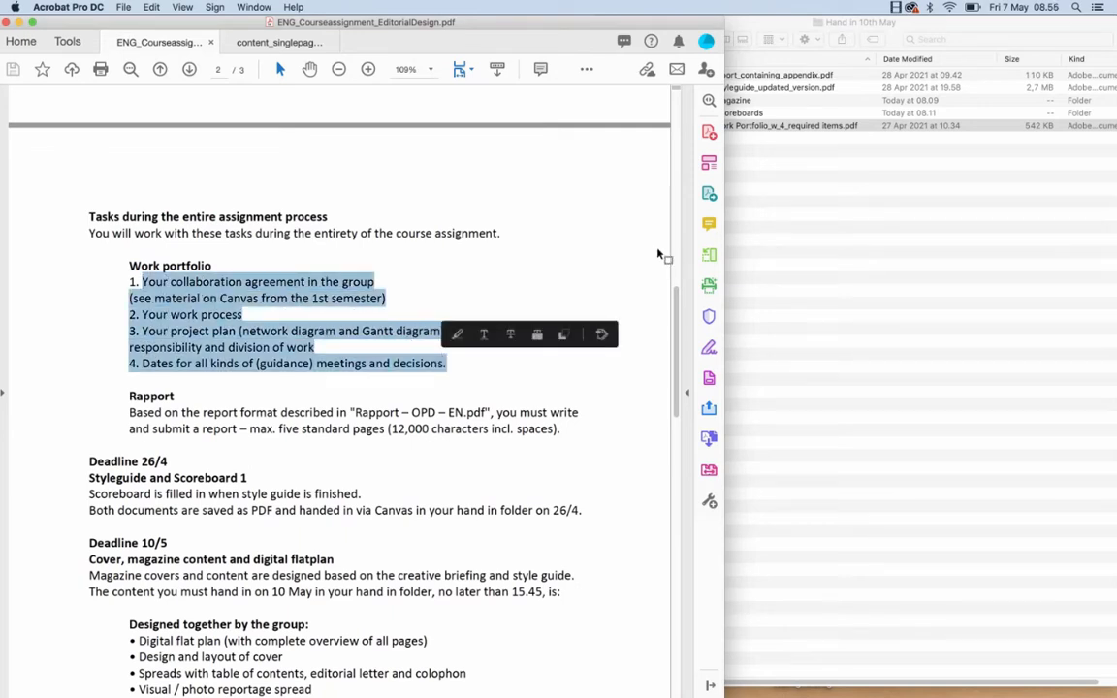
{"action": "triple_click", "coordinate": [183, 267]}
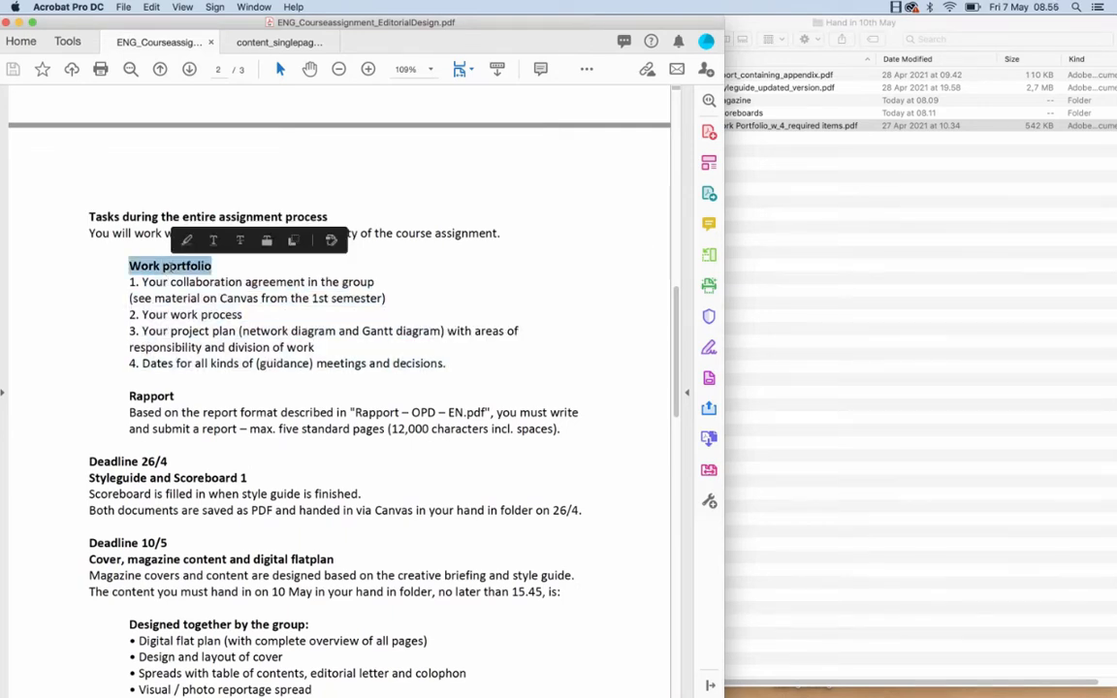
{"action": "left_click", "coordinate": [169, 272]}
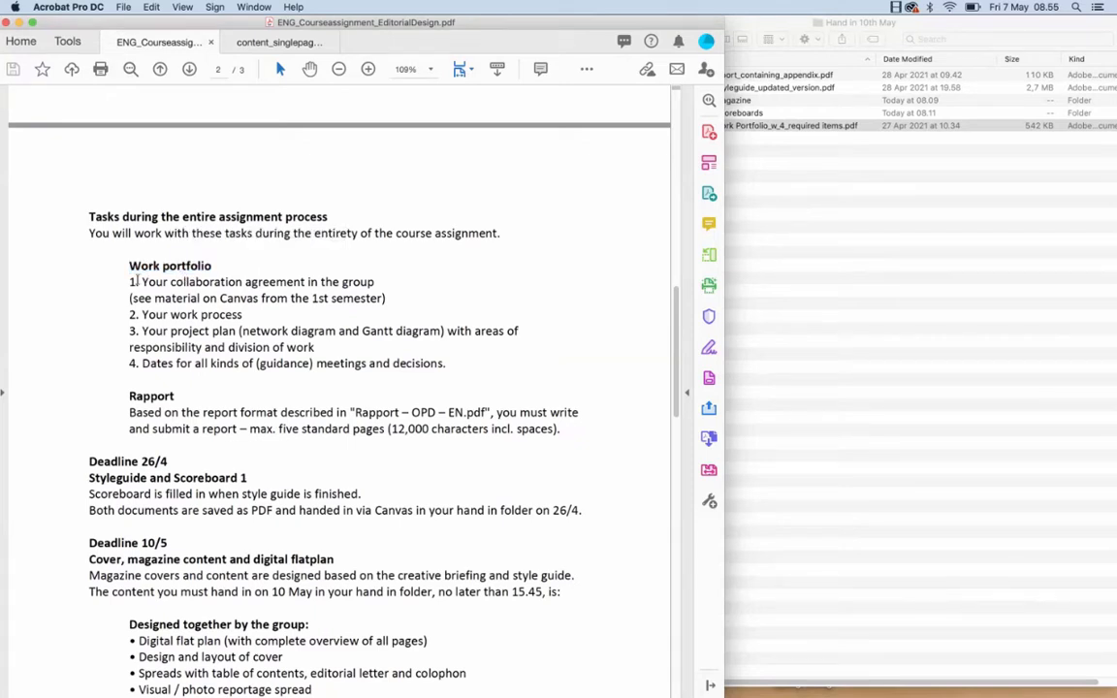
{"action": "left_click_drag", "start_coordinate": [130, 282], "coordinate": [454, 357]}
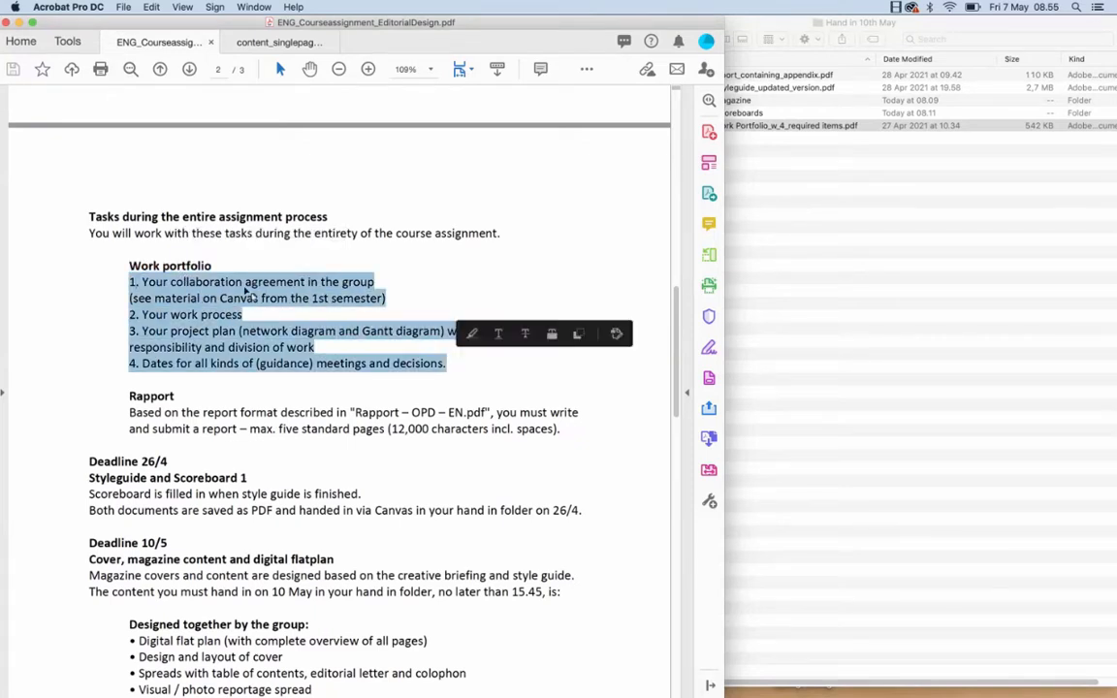
{"action": "left_click", "coordinate": [175, 262]}
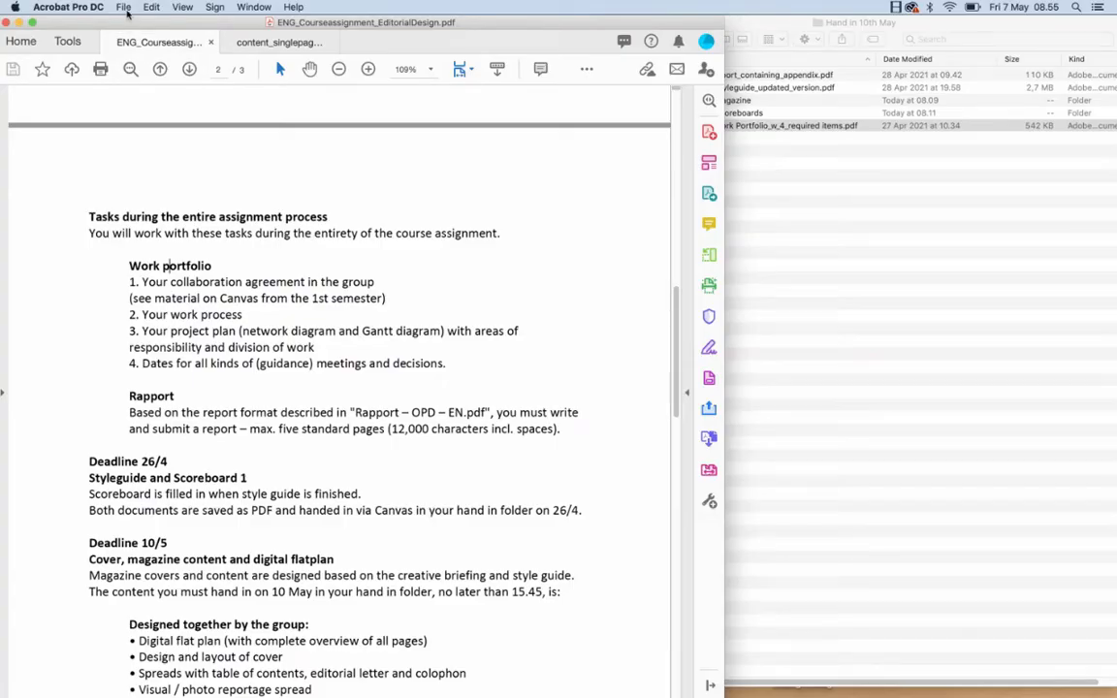
Combine Kunst_at_lave_blade_bog.pdf and Free press Regular Catalogue from the Documents folder into a single PDF
{"action": "left_click", "coordinate": [124, 8]}
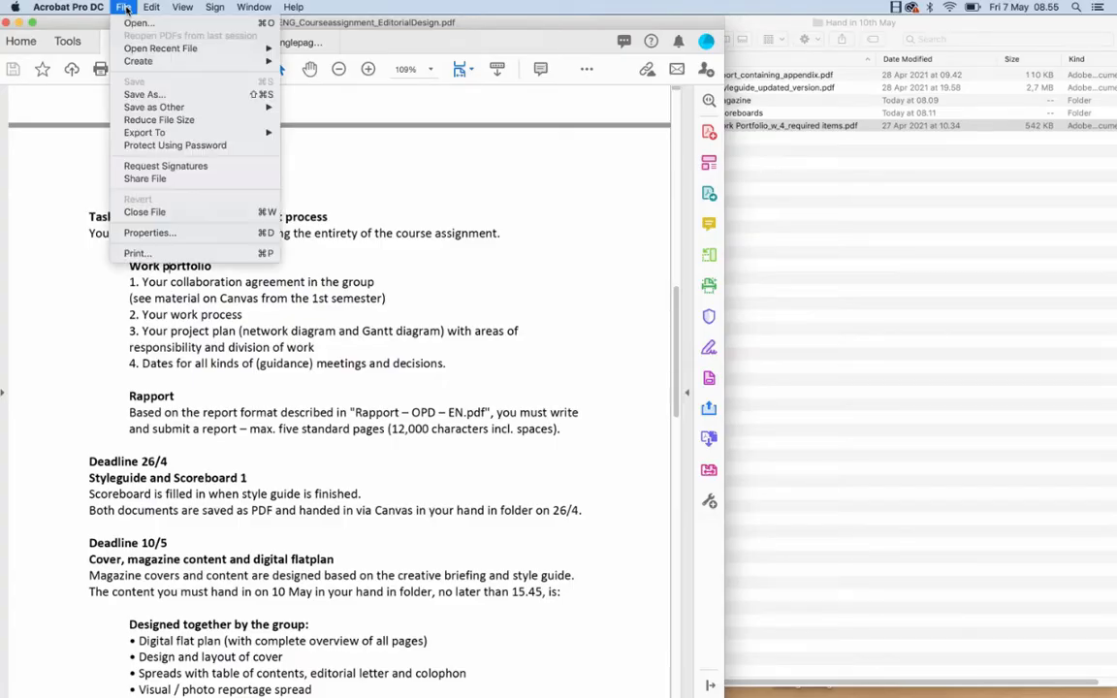
{"action": "mouse_move", "coordinate": [181, 61]}
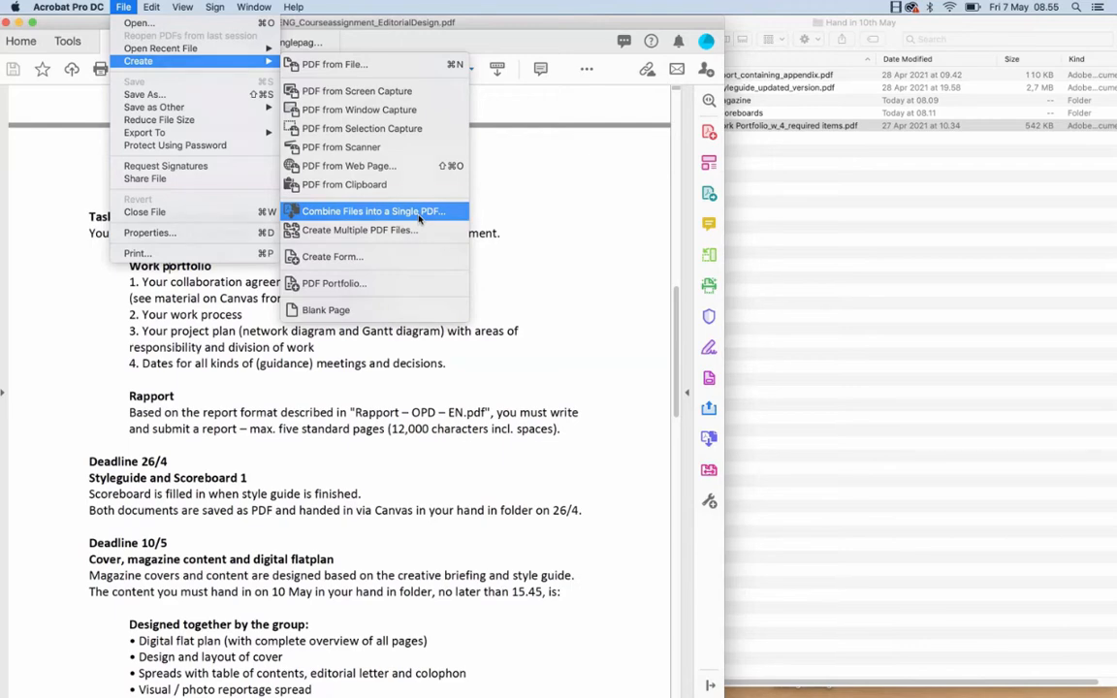
{"action": "left_click", "coordinate": [420, 218]}
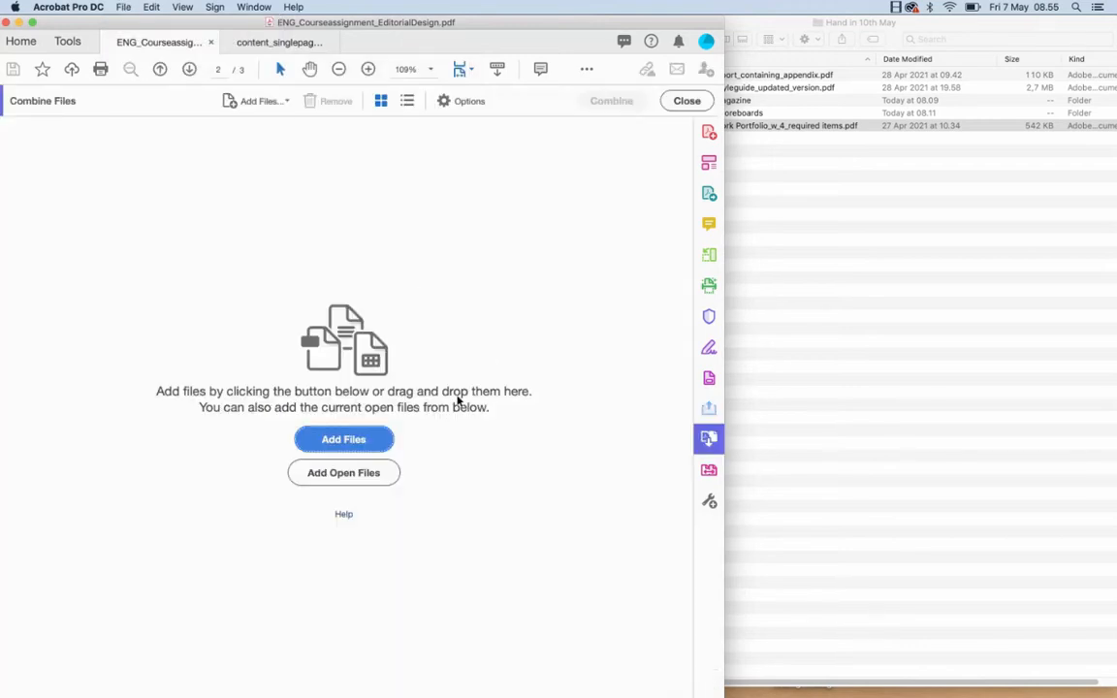
{"action": "left_click", "coordinate": [361, 442]}
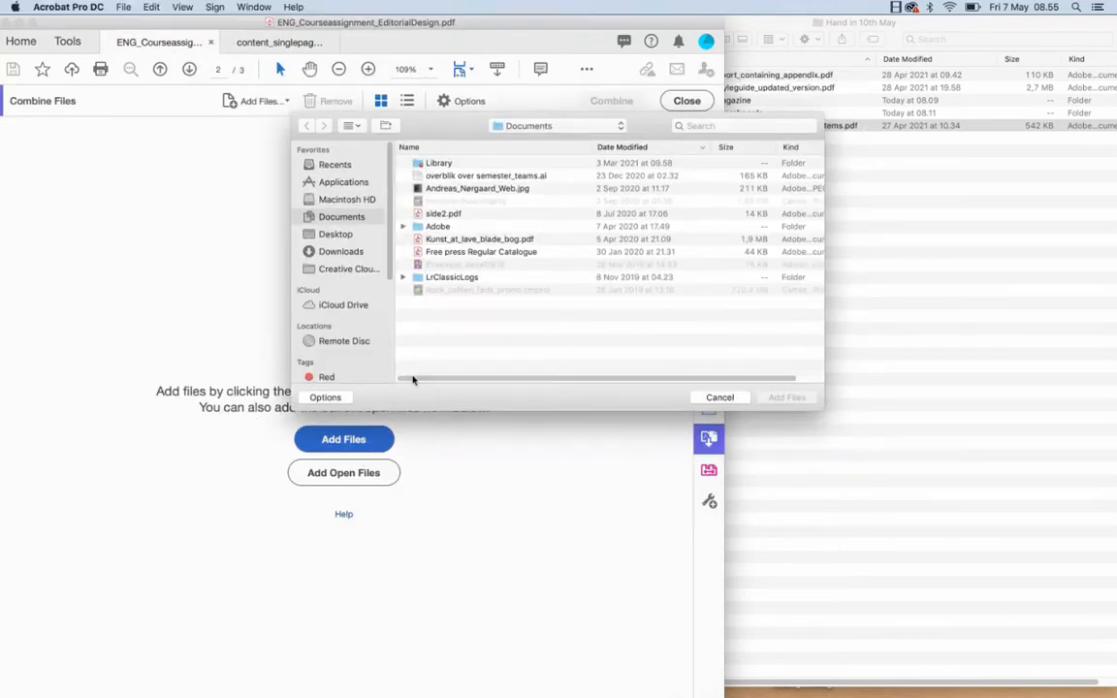
{"action": "left_click", "coordinate": [472, 242]}
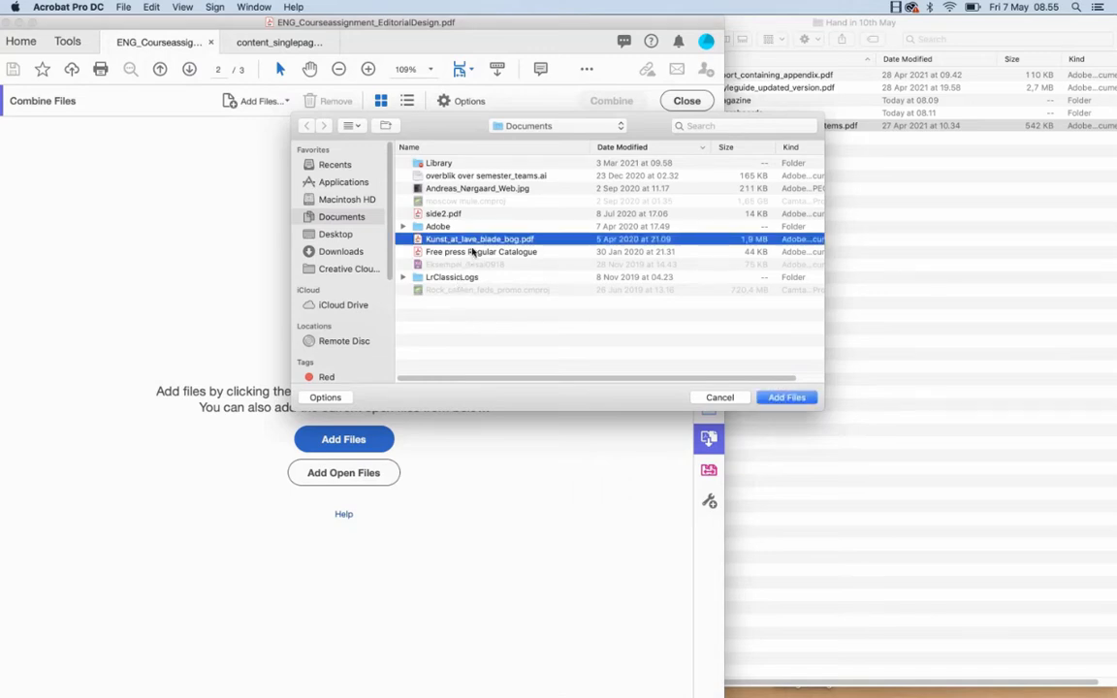
{"action": "left_click", "coordinate": [472, 253], "text": "shift"}
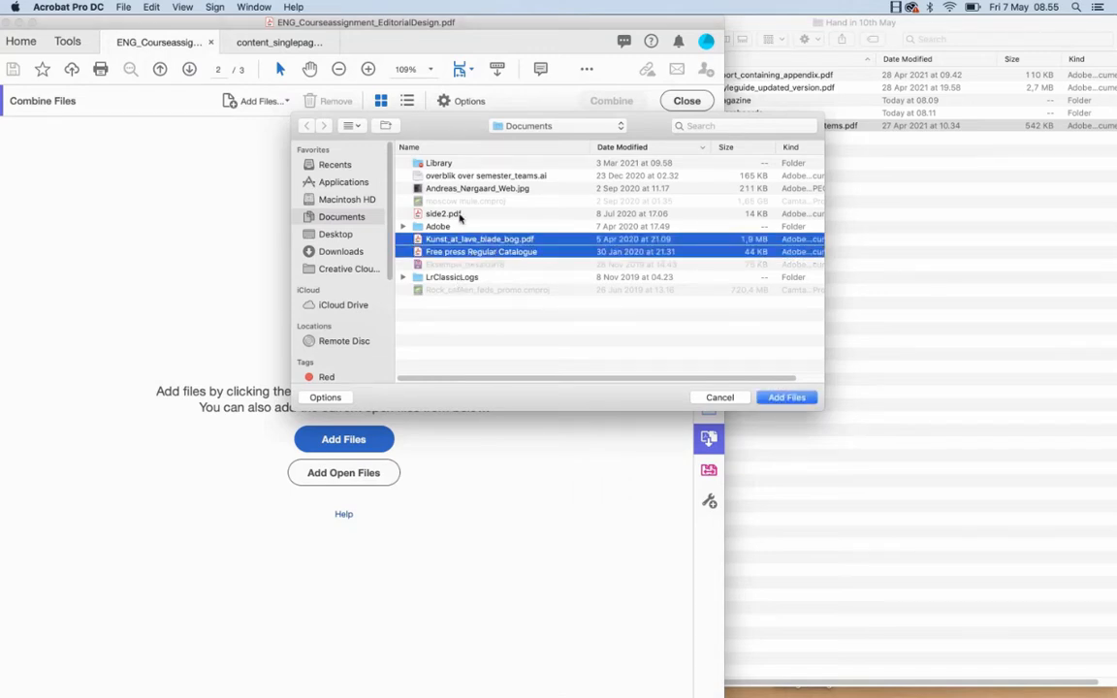
{"action": "left_click", "coordinate": [787, 398]}
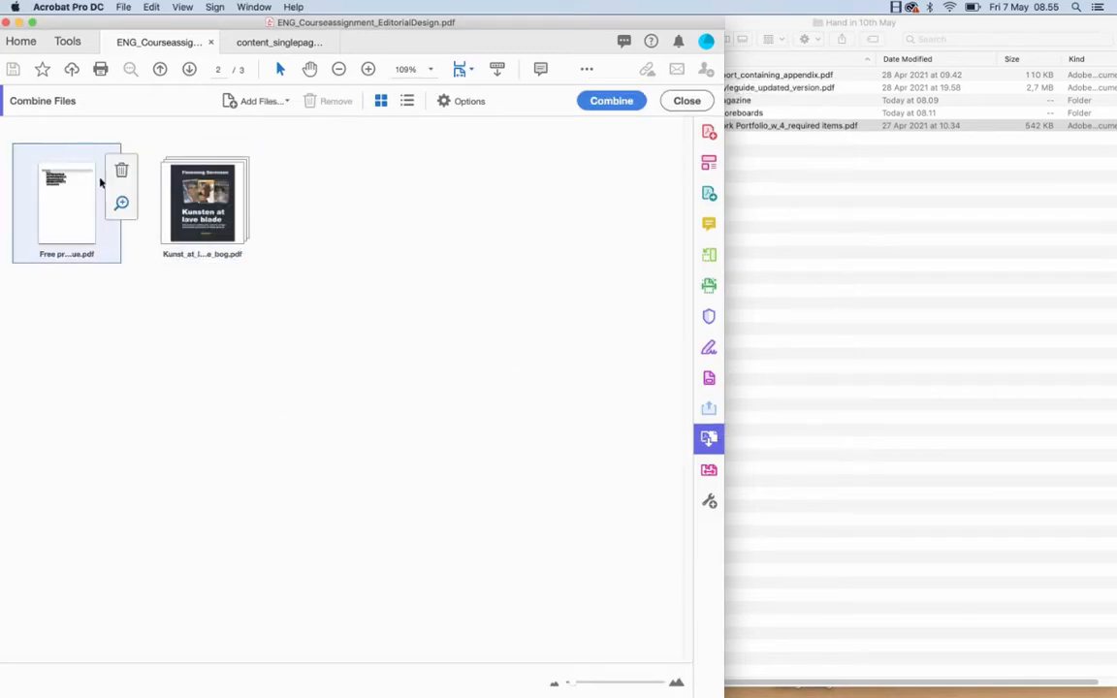
{"action": "left_click", "coordinate": [614, 104]}
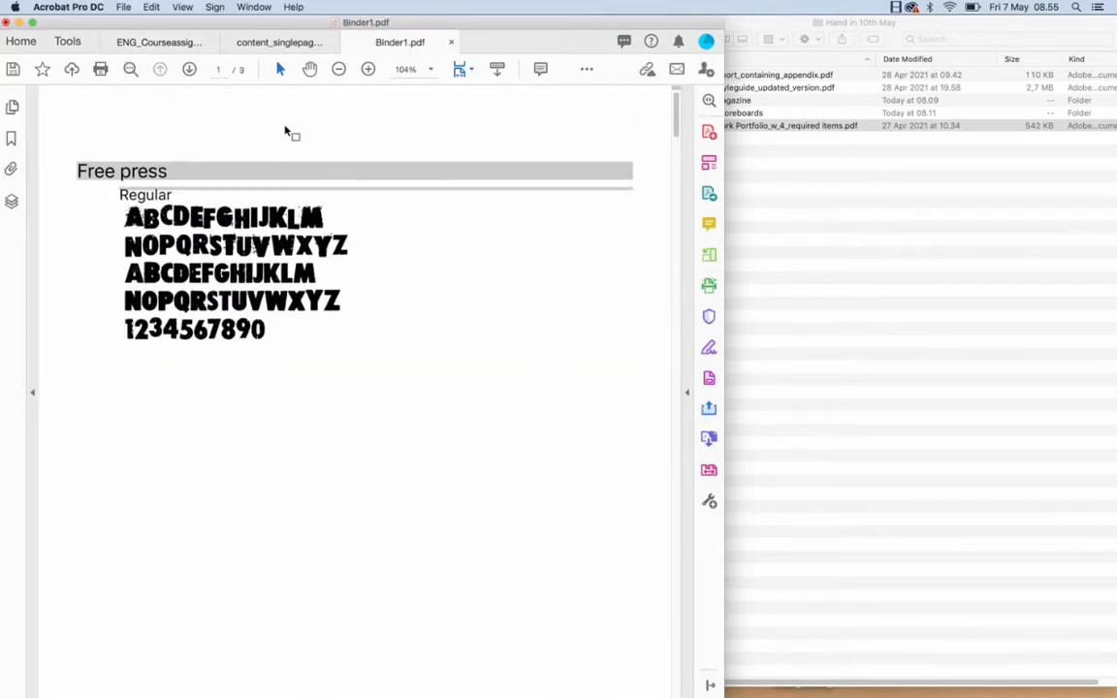
Look through the combined PDF from the Free press font page to the Kunsten at lave blade pages, and return to page 1
{"action": "scroll", "coordinate": [297, 297], "scroll_direction": "down", "scroll_amount": 15}
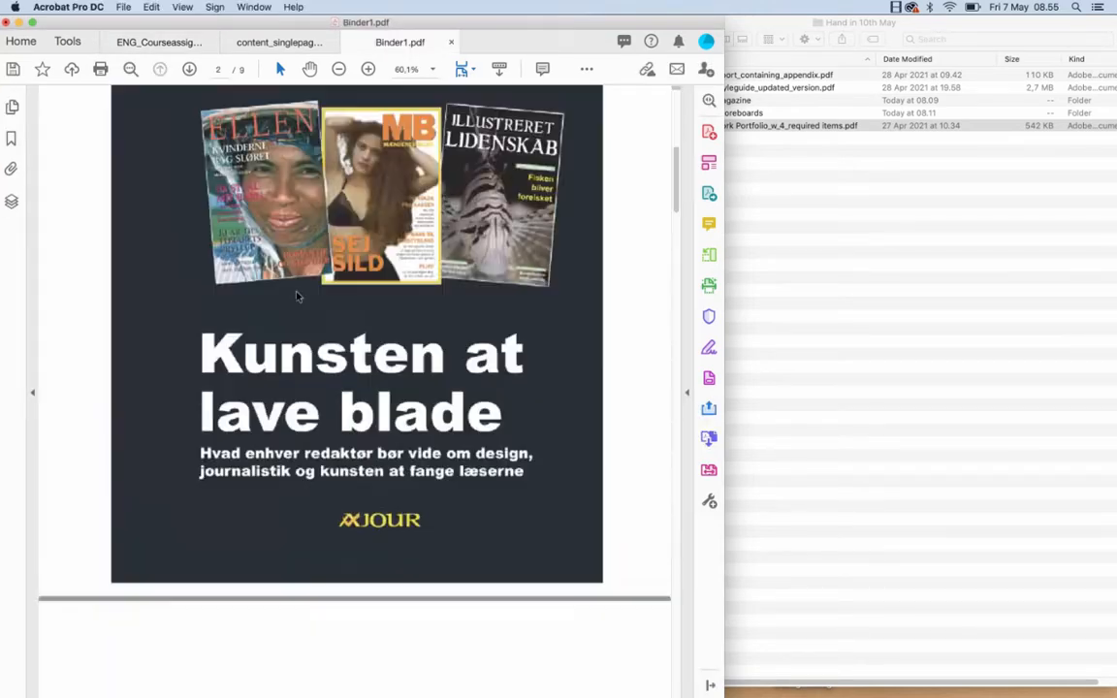
{"action": "scroll", "coordinate": [297, 297], "scroll_direction": "up", "scroll_amount": 10}
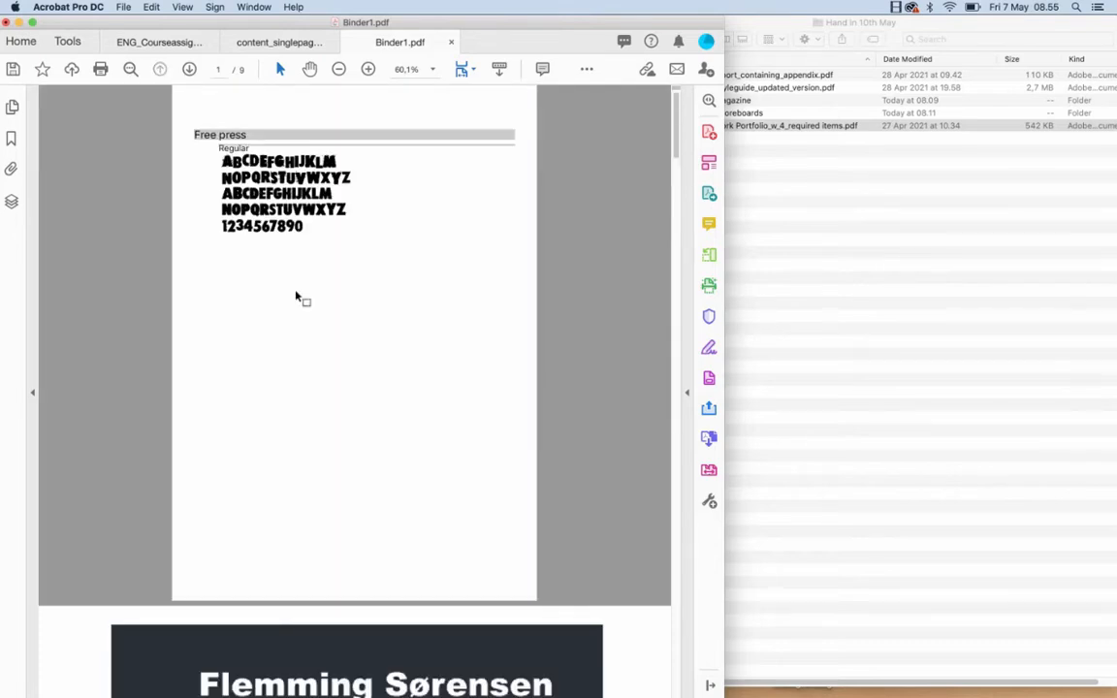
{"action": "scroll", "coordinate": [296, 296], "scroll_direction": "down", "scroll_amount": 15}
{"action": "scroll", "coordinate": [297, 297], "scroll_direction": "down", "scroll_amount": 10}
{"action": "scroll", "coordinate": [296, 296], "scroll_direction": "up", "scroll_amount": 20}
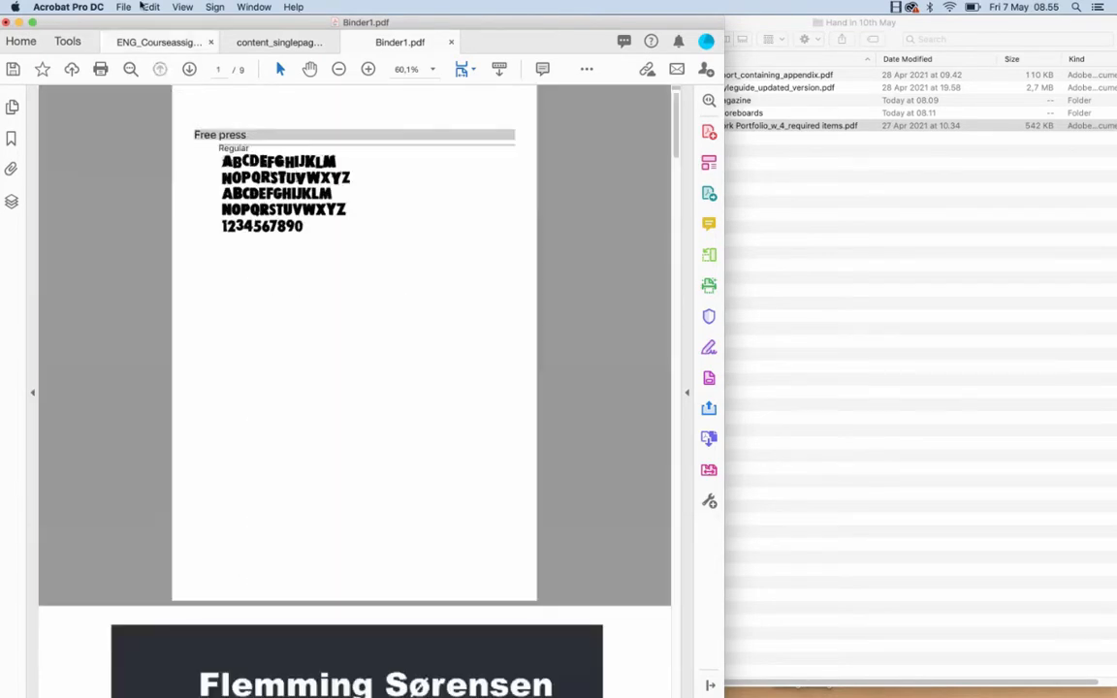
Save the combined PDF on the Desktop as "work portfolio" and close it
{"action": "left_click", "coordinate": [126, 6]}
{"action": "left_click", "coordinate": [139, 94]}
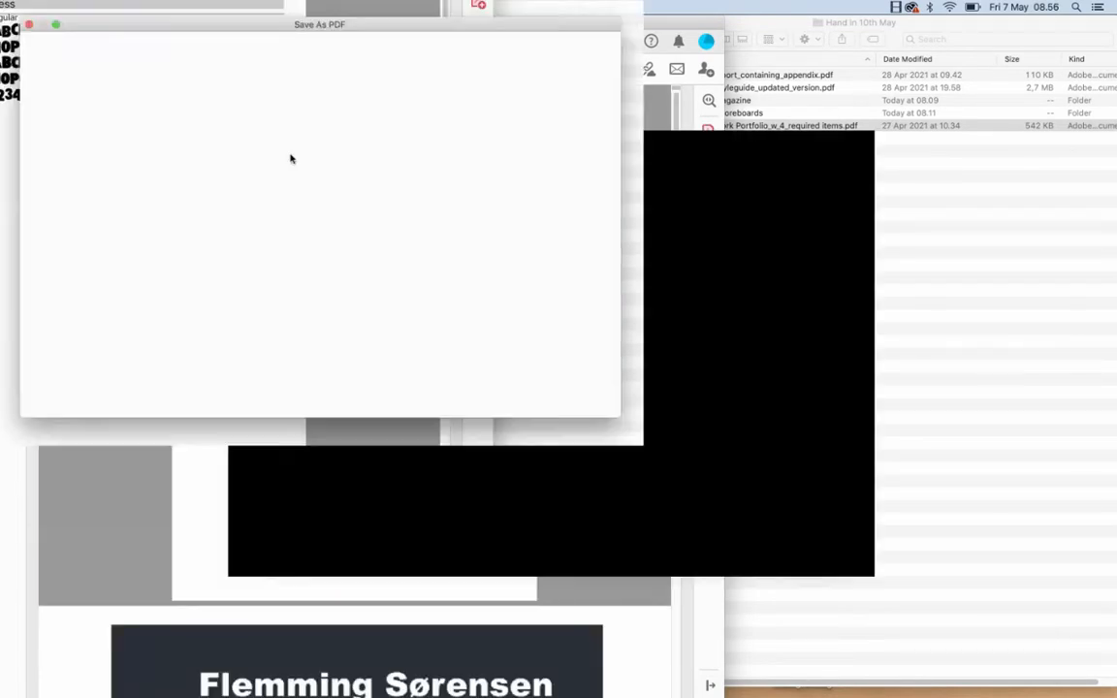
{"action": "left_click", "coordinate": [743, 523]}
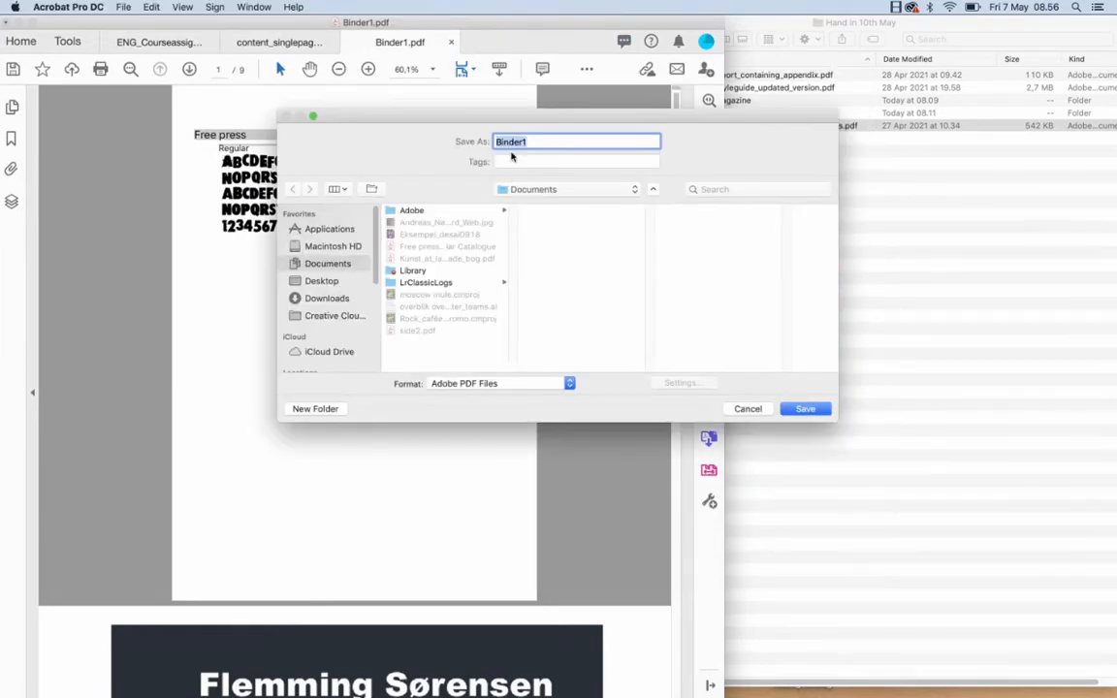
{"action": "type", "text": "work portfolio"}
{"action": "left_click", "coordinate": [321, 281]}
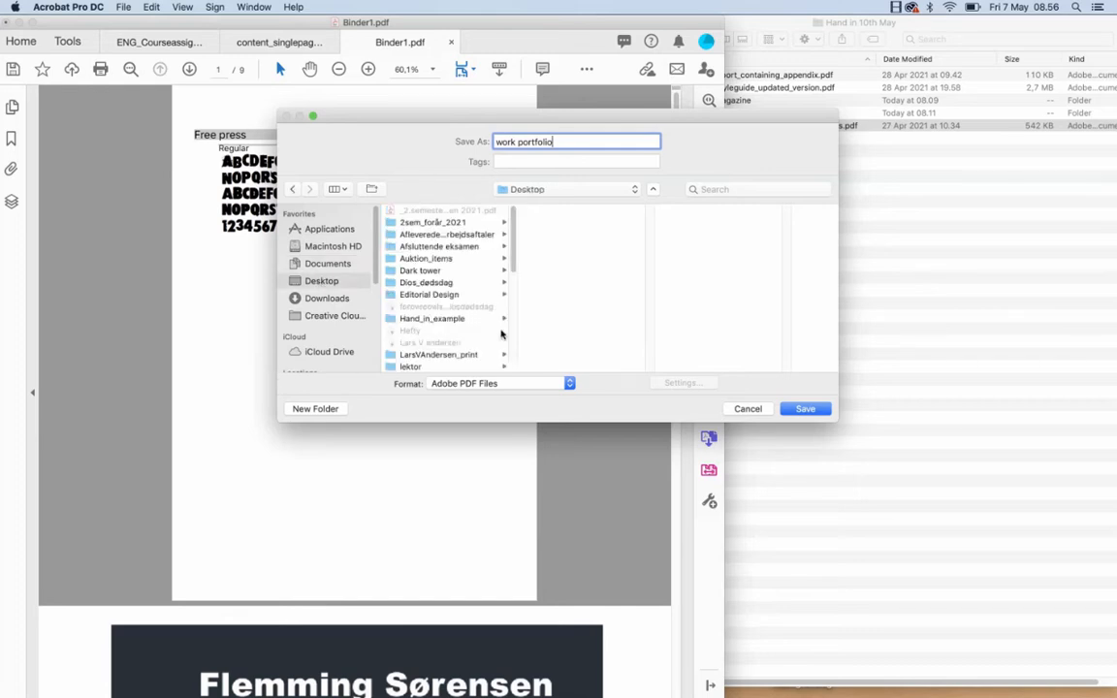
{"action": "left_click", "coordinate": [805, 409]}
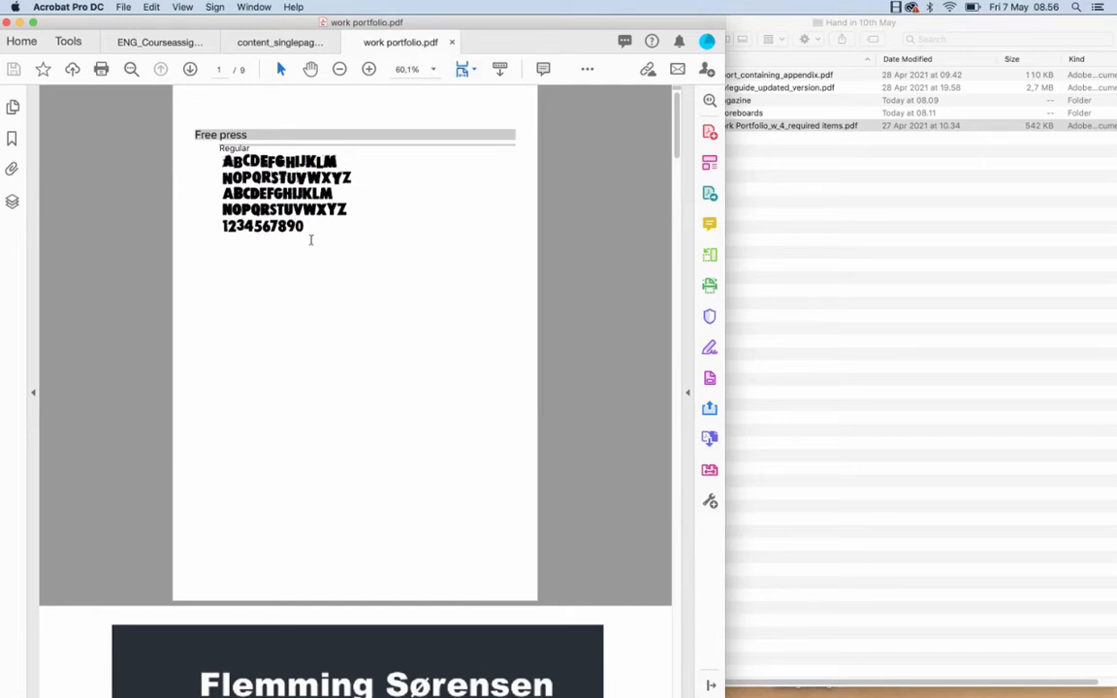
{"action": "left_click", "coordinate": [450, 45]}
Return to the assignment's Work portfolio section, and highlight the two content PDFs and the cover PDF in the 3_Magazine folder
{"action": "left_click", "coordinate": [761, 128]}
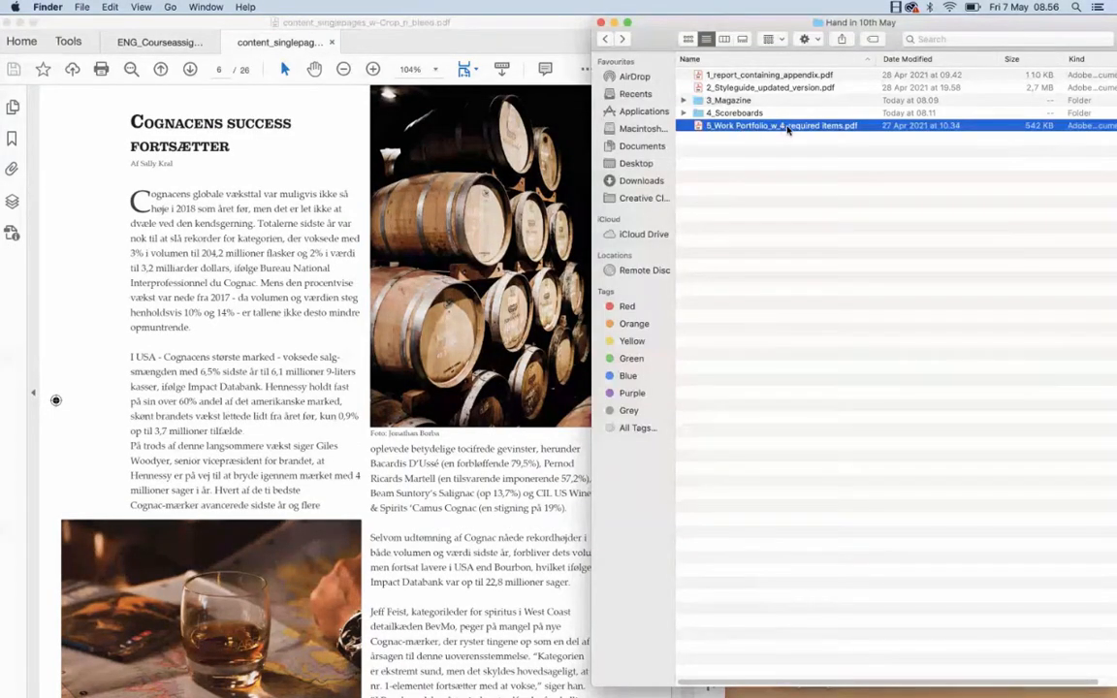
{"action": "left_click", "coordinate": [155, 43]}
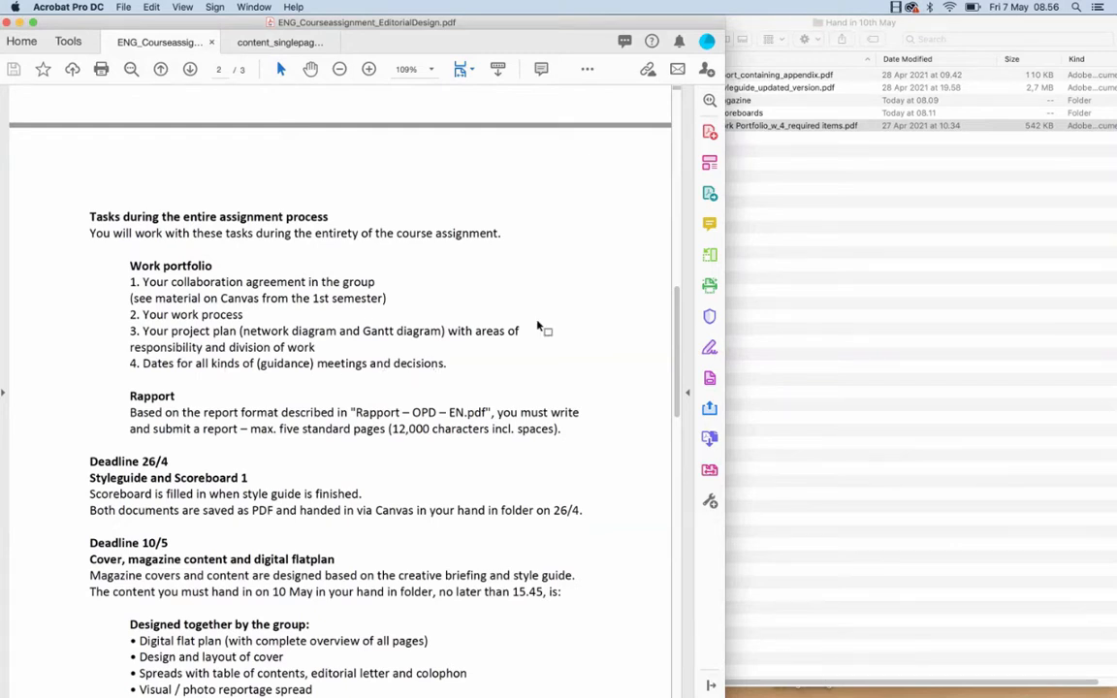
{"action": "left_click", "coordinate": [773, 251]}
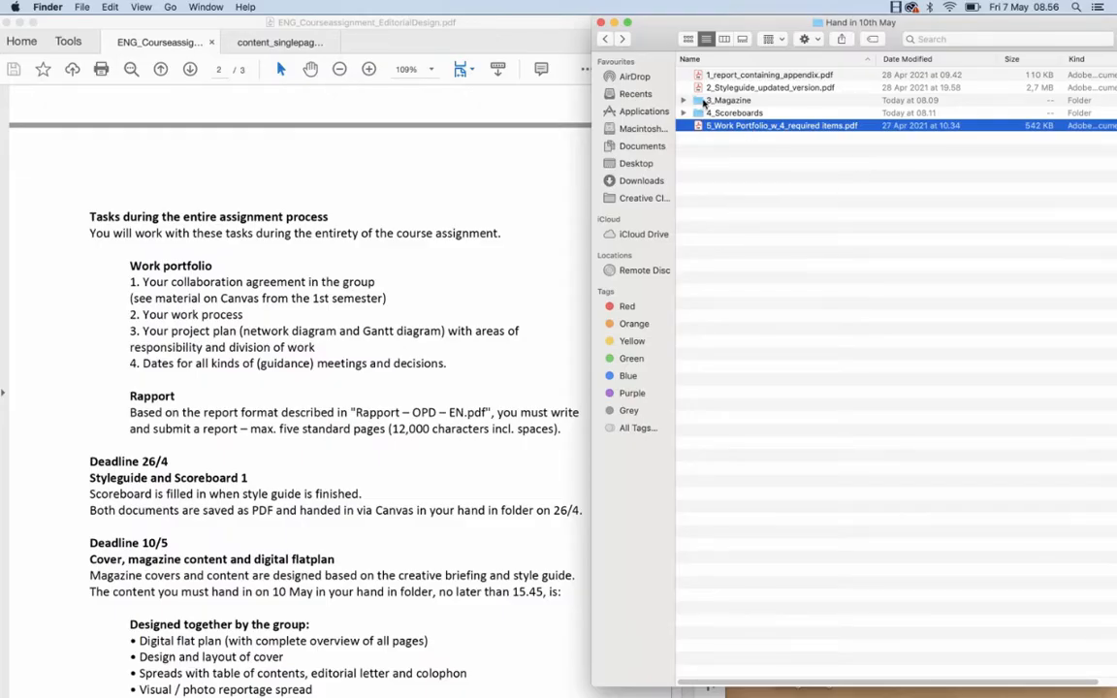
{"action": "double_click", "coordinate": [713, 100]}
{"action": "left_click", "coordinate": [723, 78]}
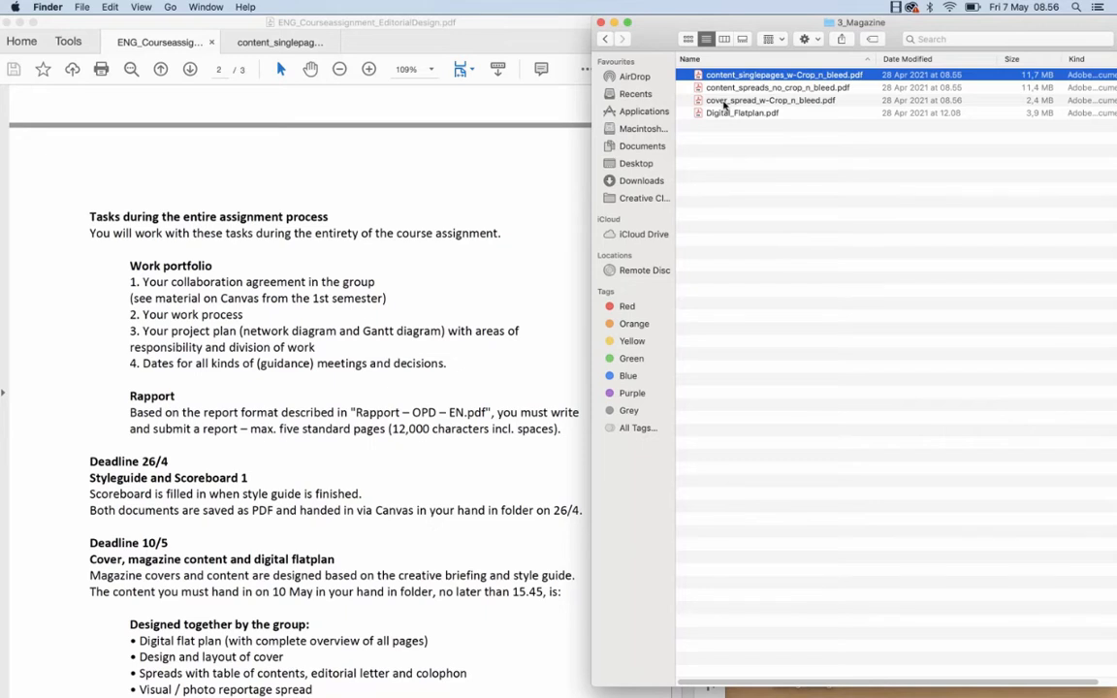
{"action": "left_click", "coordinate": [723, 104], "text": "shift"}
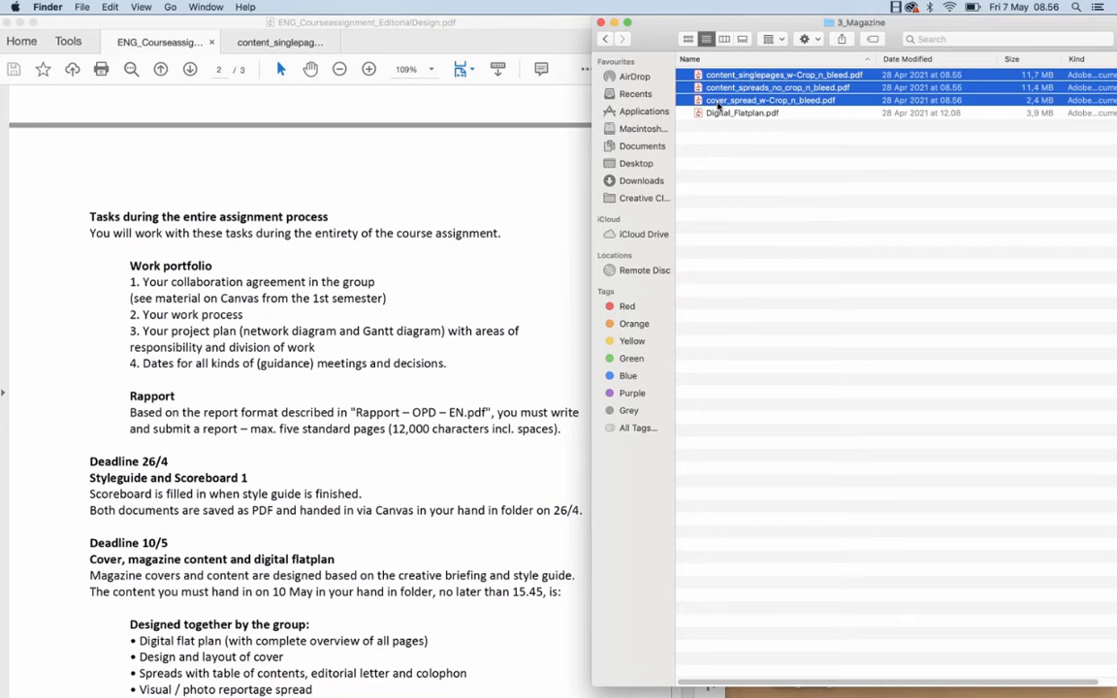
Go back up to the Hand_in_example folder and open its examples subfolder
{"action": "left_click", "coordinate": [605, 39]}
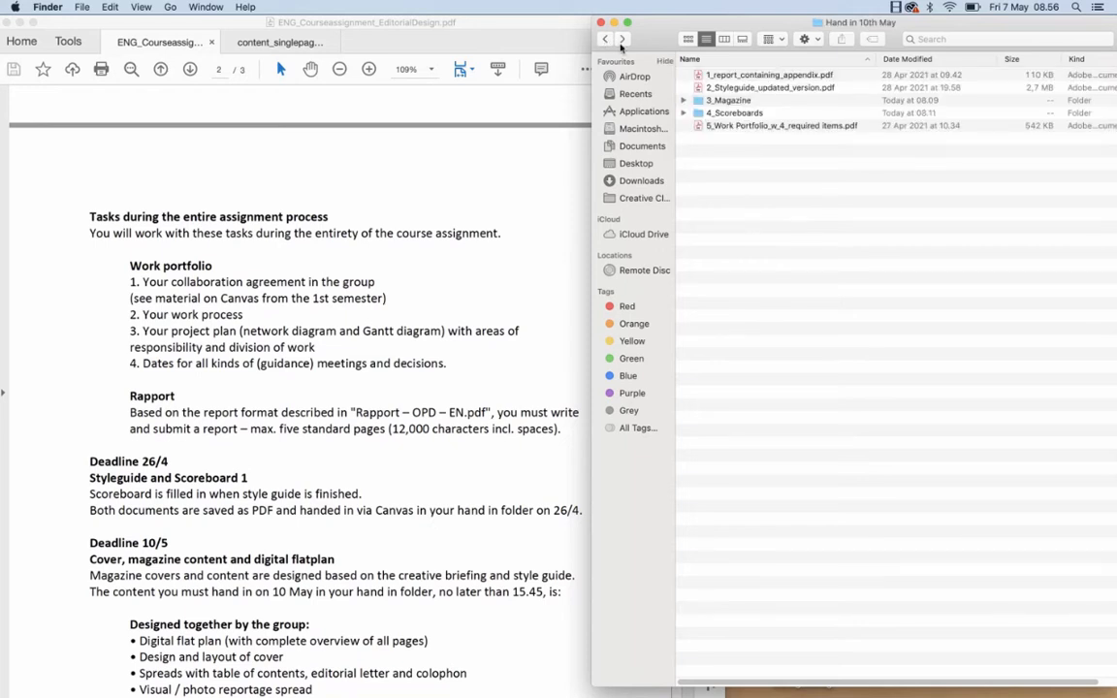
{"action": "left_click", "coordinate": [605, 39]}
{"action": "left_click", "coordinate": [661, 74]}
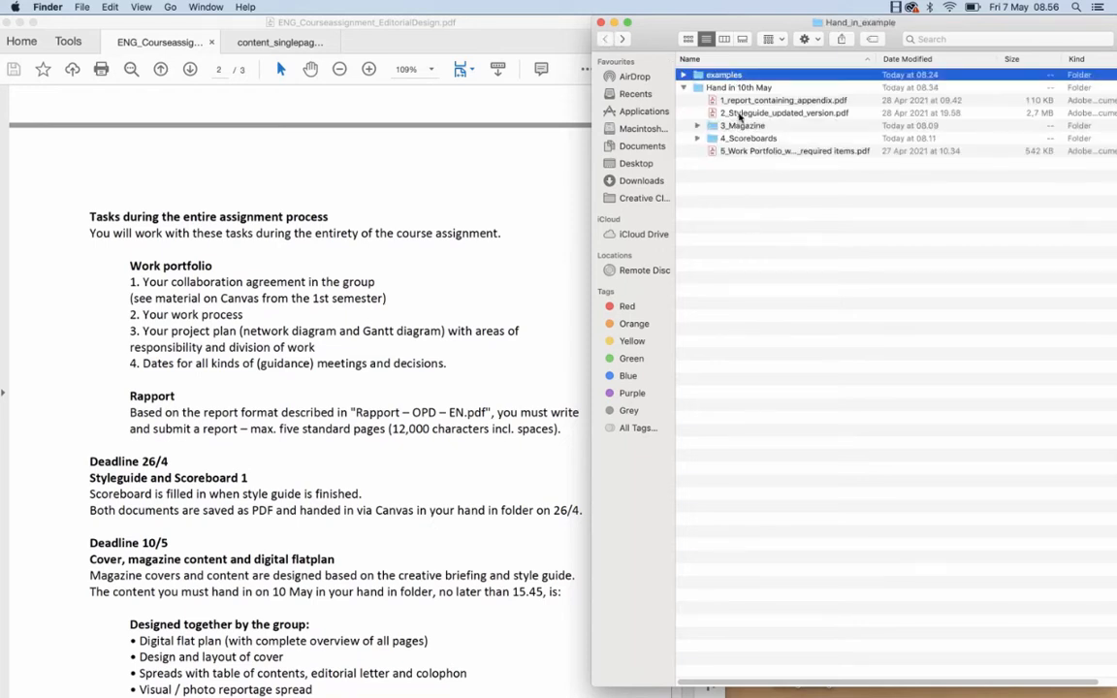
{"action": "double_click", "coordinate": [717, 78]}
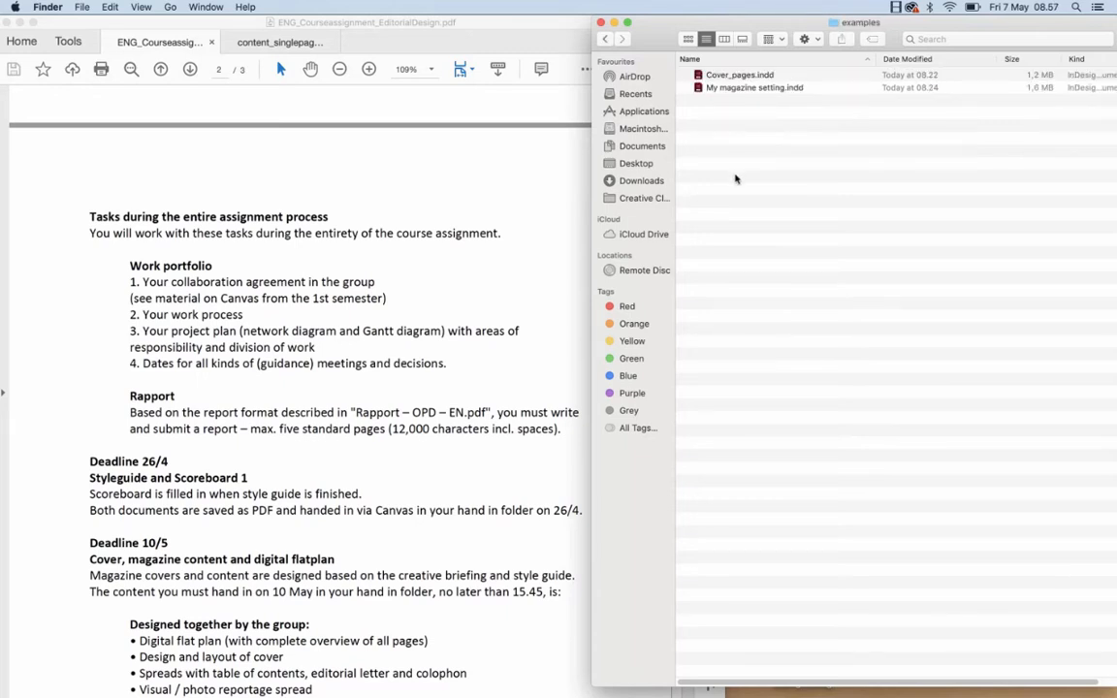
Rename My magazine setting.indd in the examples folder as Content_pages.indd
{"action": "left_click", "coordinate": [746, 78]}
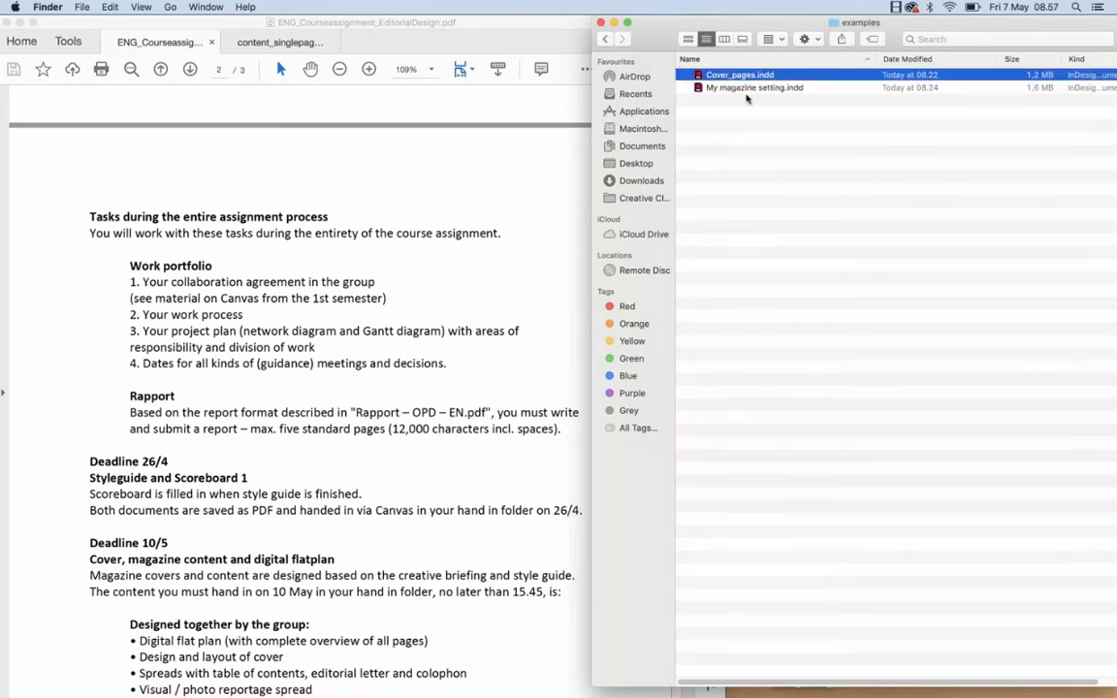
{"action": "left_click", "coordinate": [749, 91]}
{"action": "key", "text": "Return"}
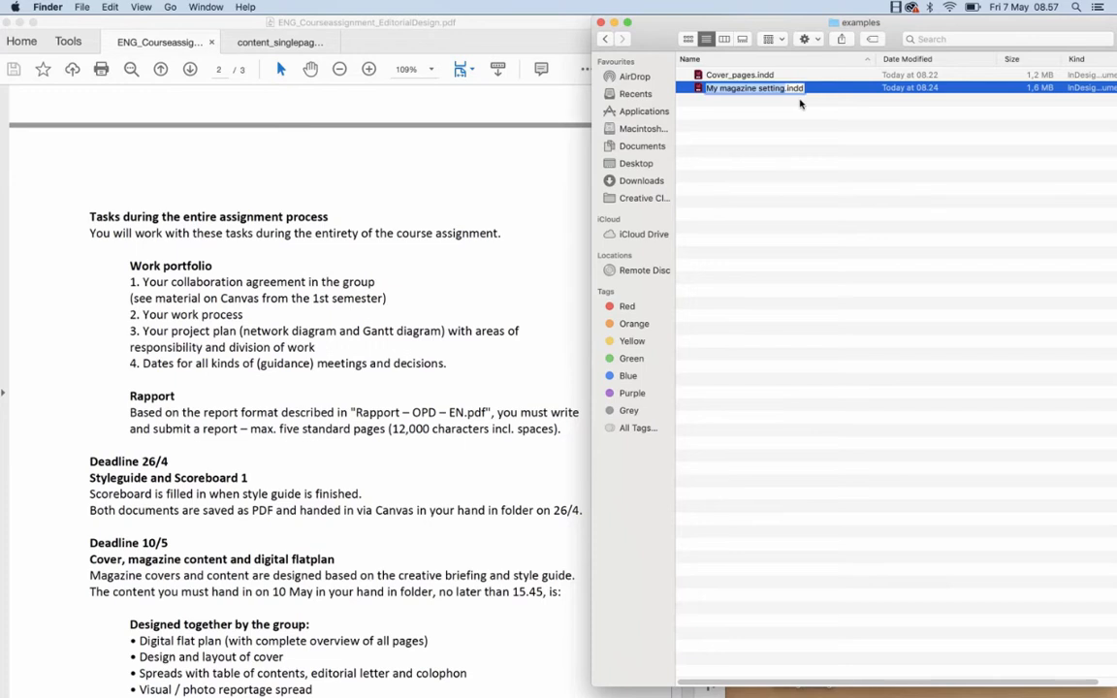
{"action": "type", "text": "Content_pages"}
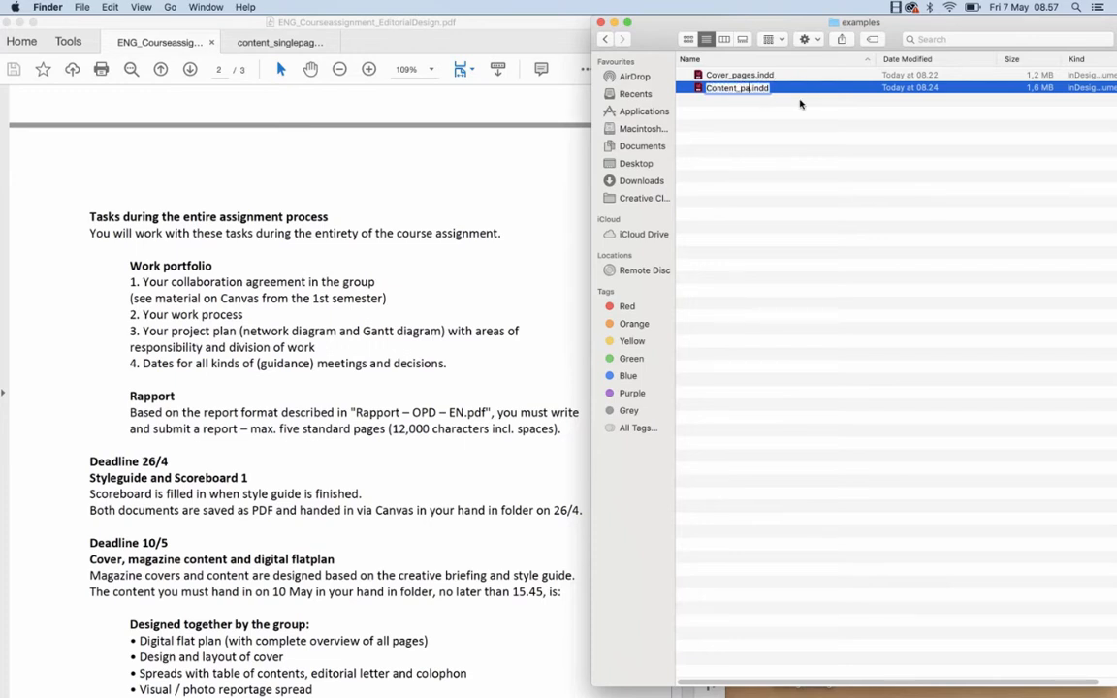
{"action": "key", "text": "Return"}
Open Cover_pages.indd in InDesign and fit the spread with the back and front covers in the window
{"action": "left_click", "coordinate": [735, 88]}
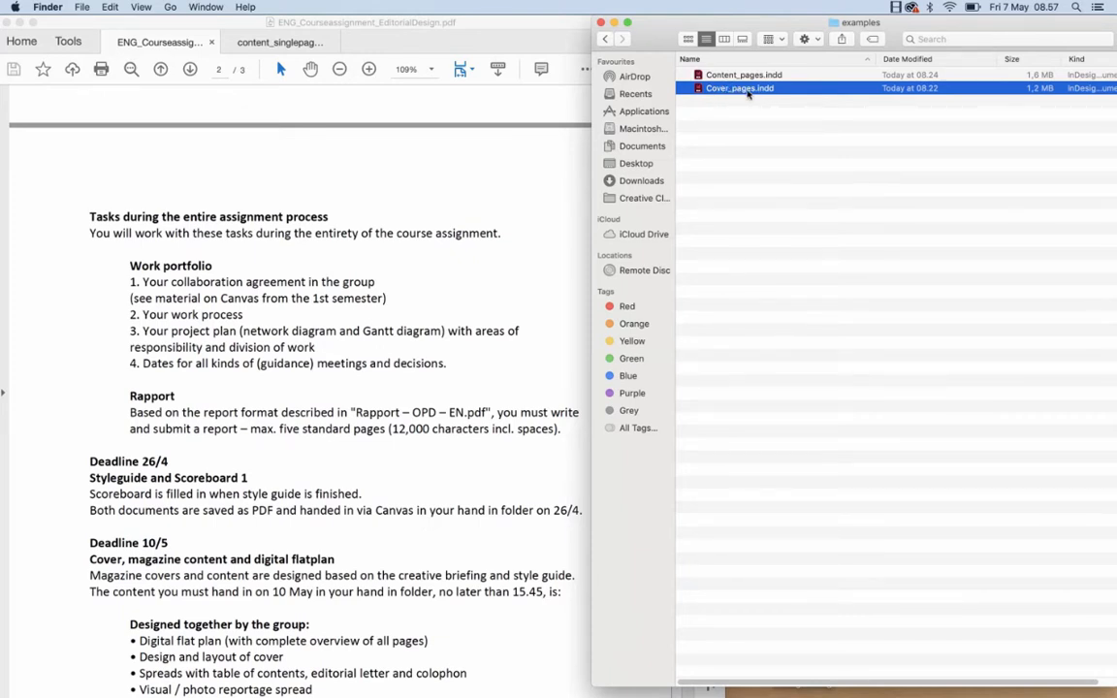
{"action": "left_click", "coordinate": [742, 79]}
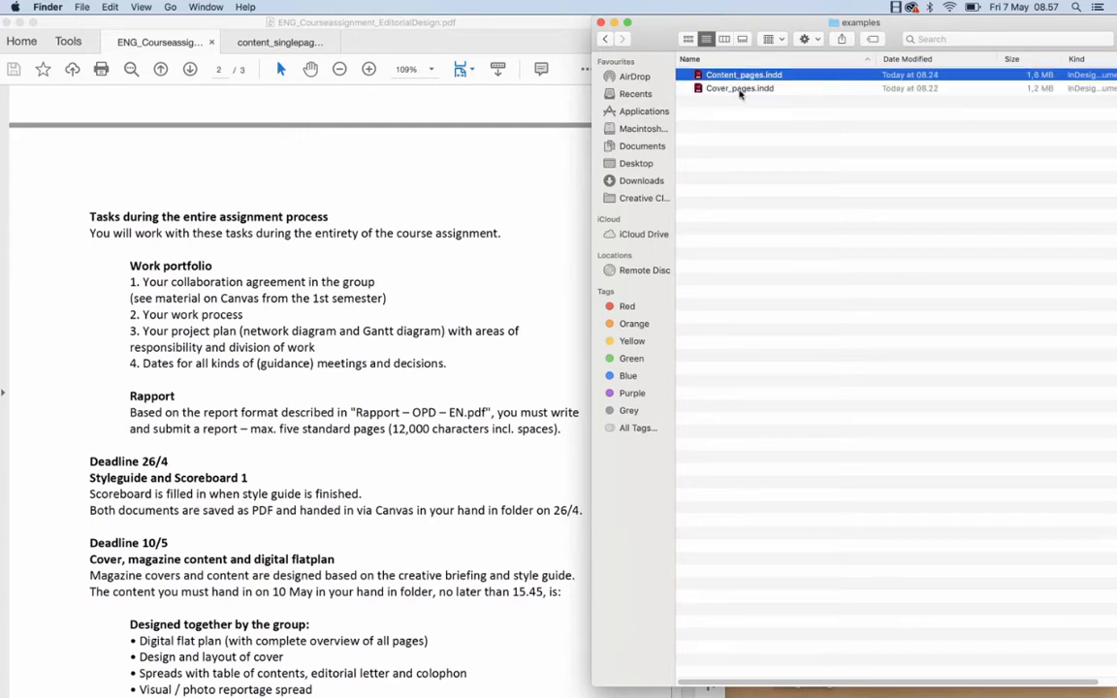
{"action": "left_click", "coordinate": [741, 90]}
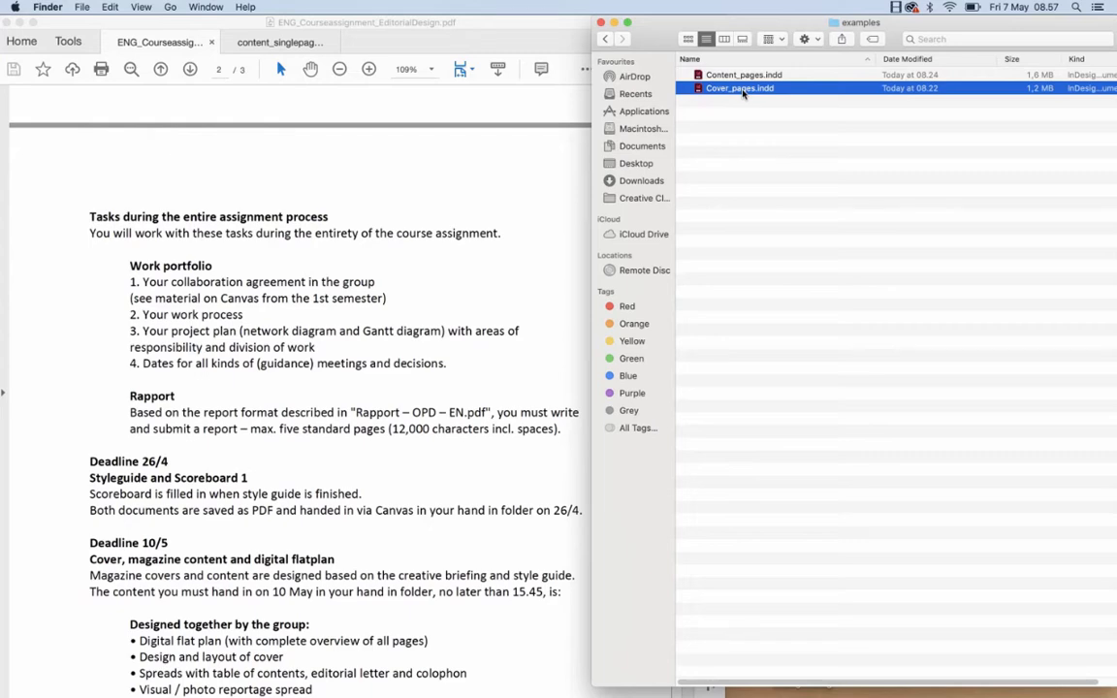
{"action": "double_click", "coordinate": [741, 88]}
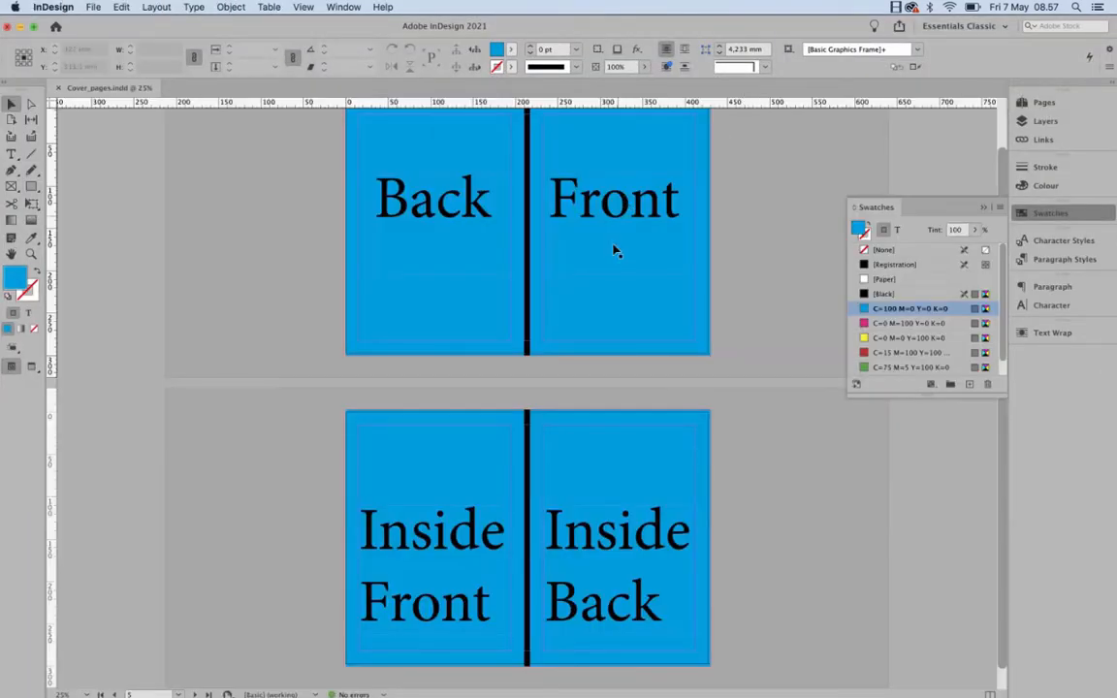
{"action": "scroll", "coordinate": [624, 261], "scroll_direction": "up", "scroll_amount": 1}
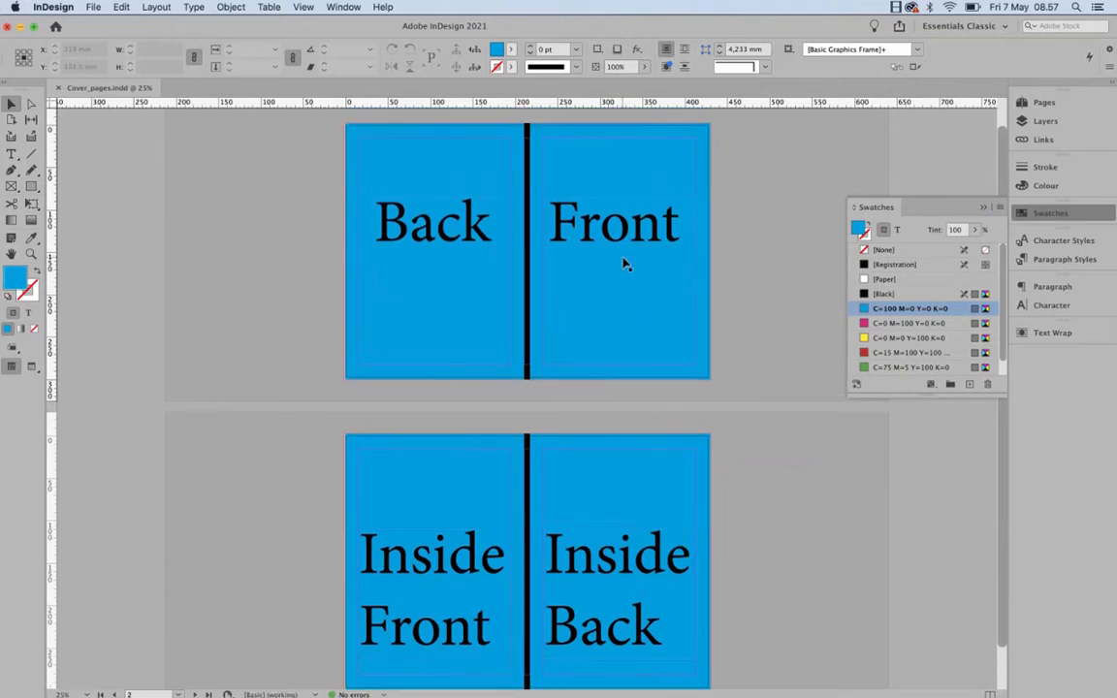
{"action": "scroll", "coordinate": [623, 274], "scroll_direction": "up", "scroll_amount": 1}
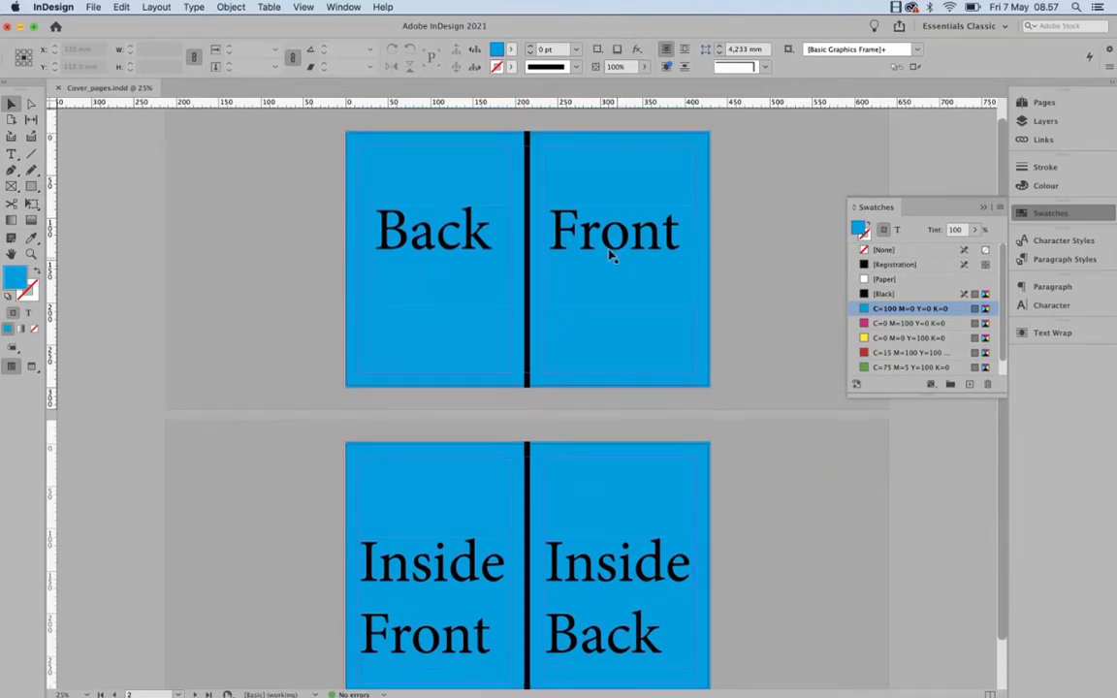
{"action": "scroll", "coordinate": [603, 233], "scroll_direction": "up", "scroll_amount": 1}
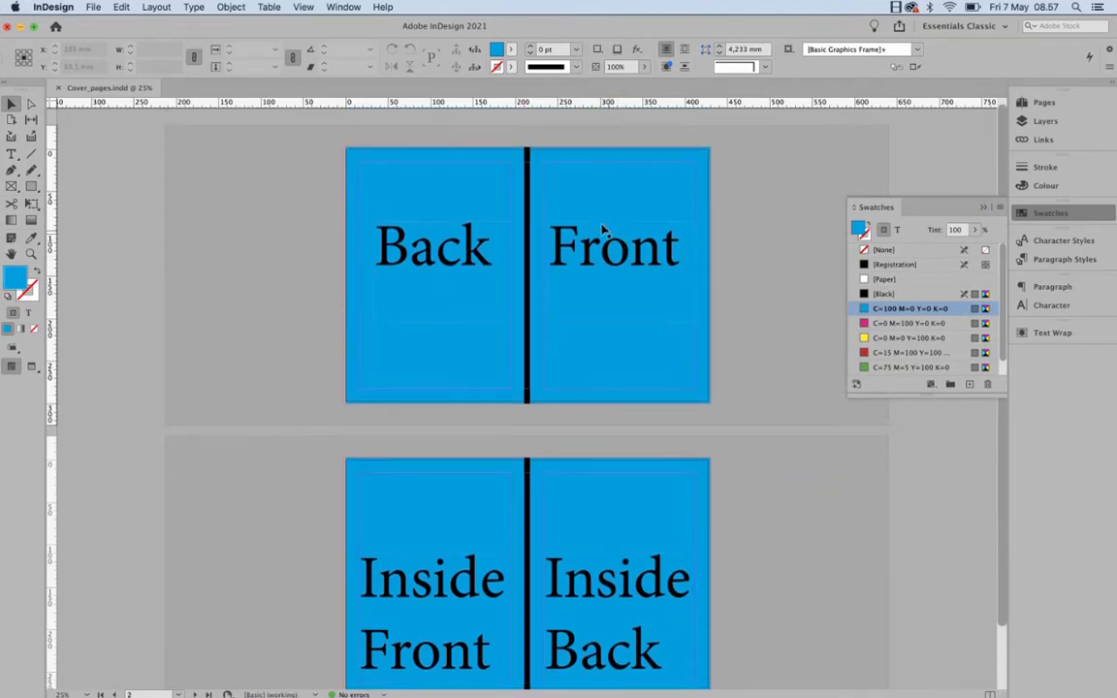
{"action": "key", "text": "alt+super+0"}
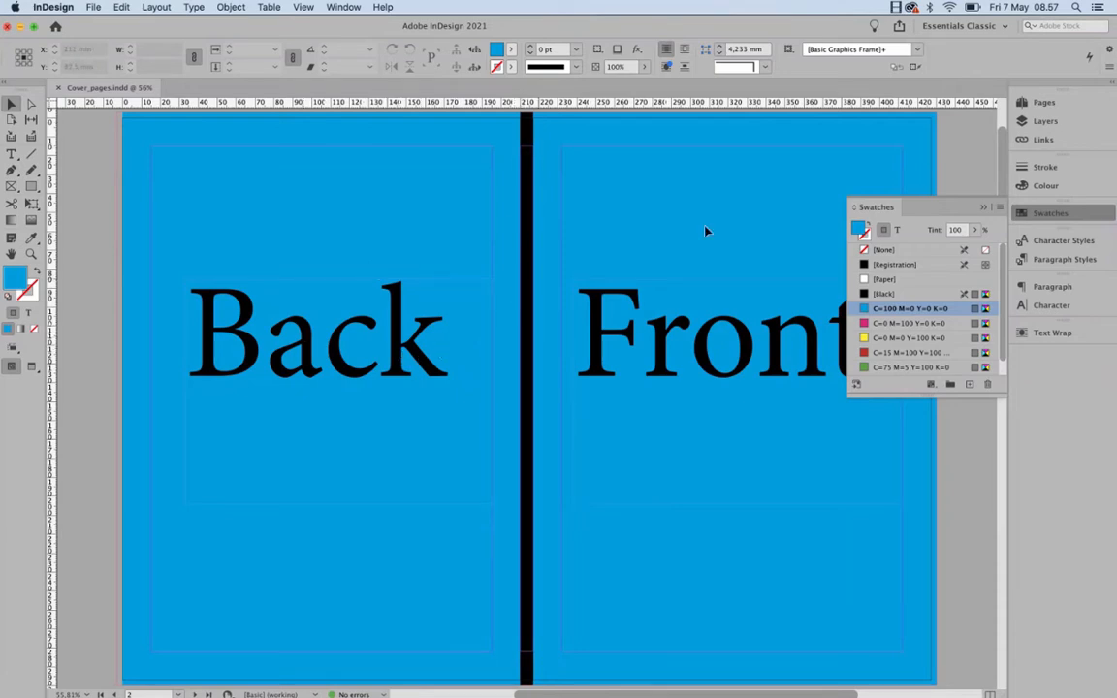
Open the A-Master spread and move the black spine rectangle onto the first page, at about X 150.5 mm, Y 175.5 mm
{"action": "left_click", "coordinate": [1038, 102]}
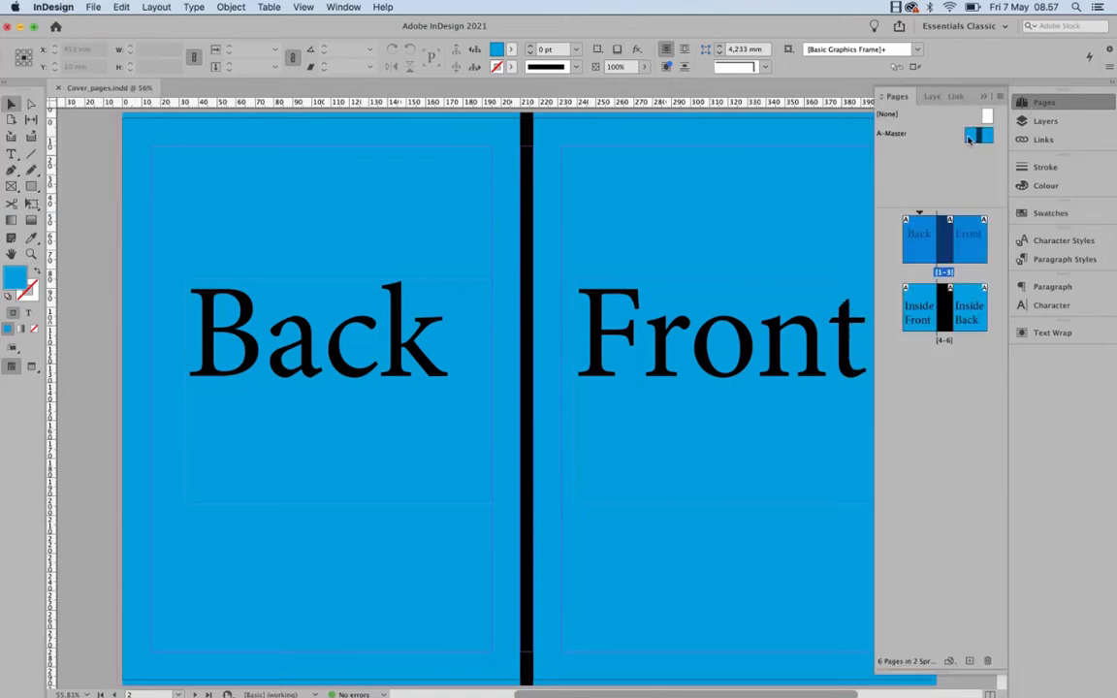
{"action": "double_click", "coordinate": [973, 137]}
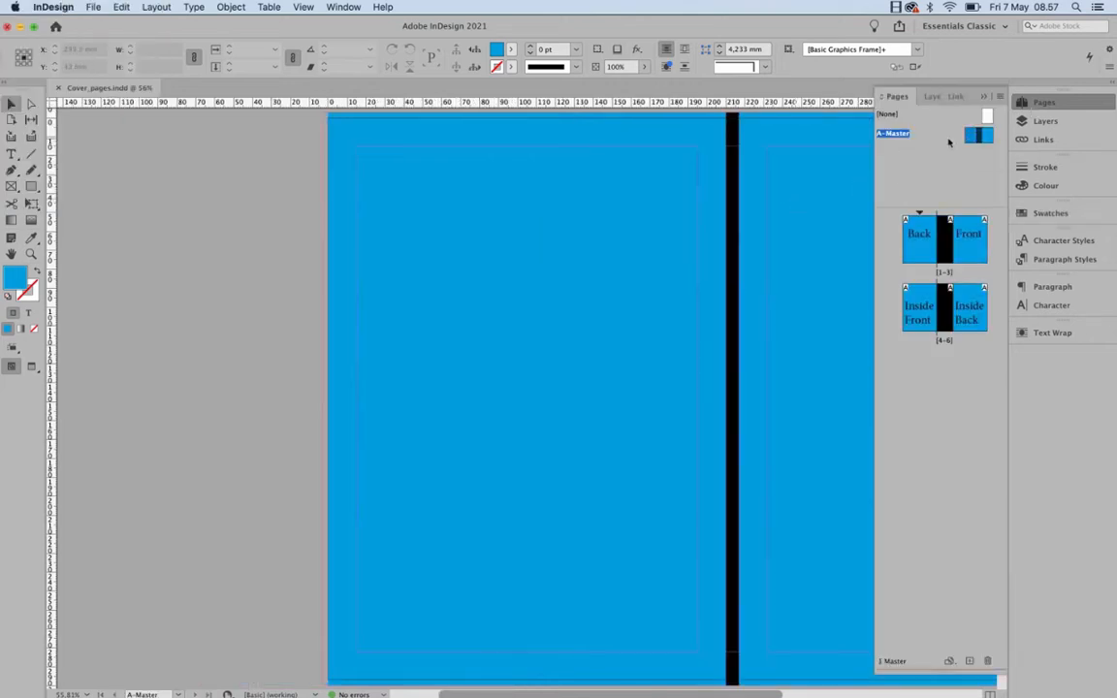
{"action": "left_click", "coordinate": [736, 212]}
{"action": "left_click_drag", "start_coordinate": [741, 207], "coordinate": [671, 264]}
{"action": "left_click_drag", "start_coordinate": [736, 139], "coordinate": [675, 205]}
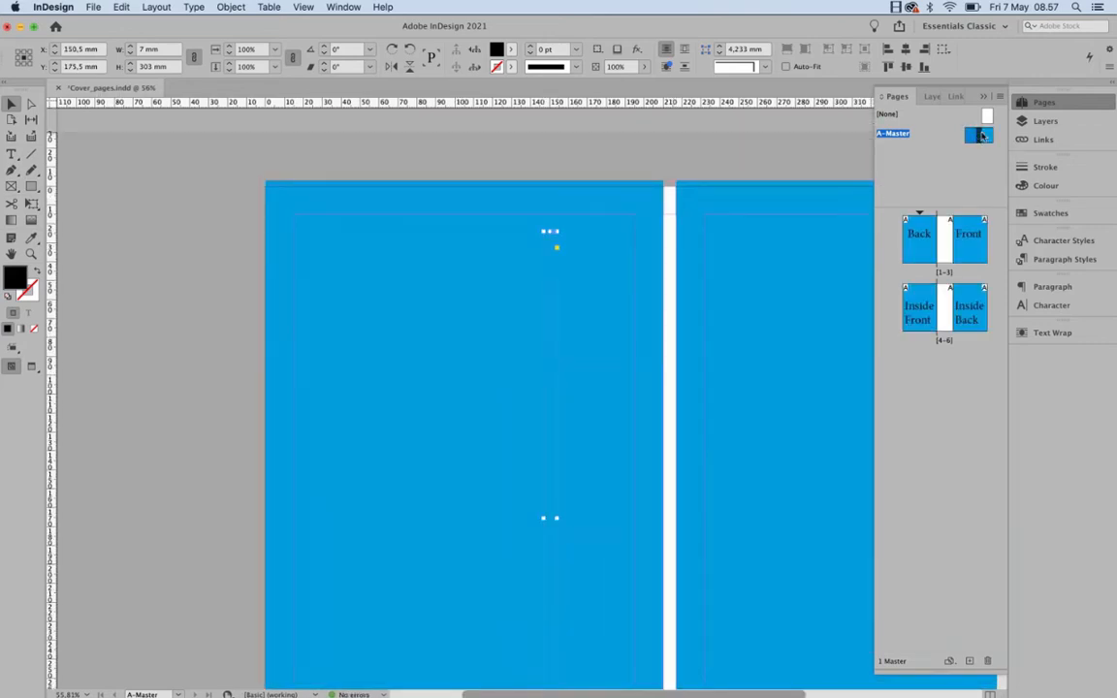
Open the master options for A-Master and select its number of pages
{"action": "right_click", "coordinate": [903, 135]}
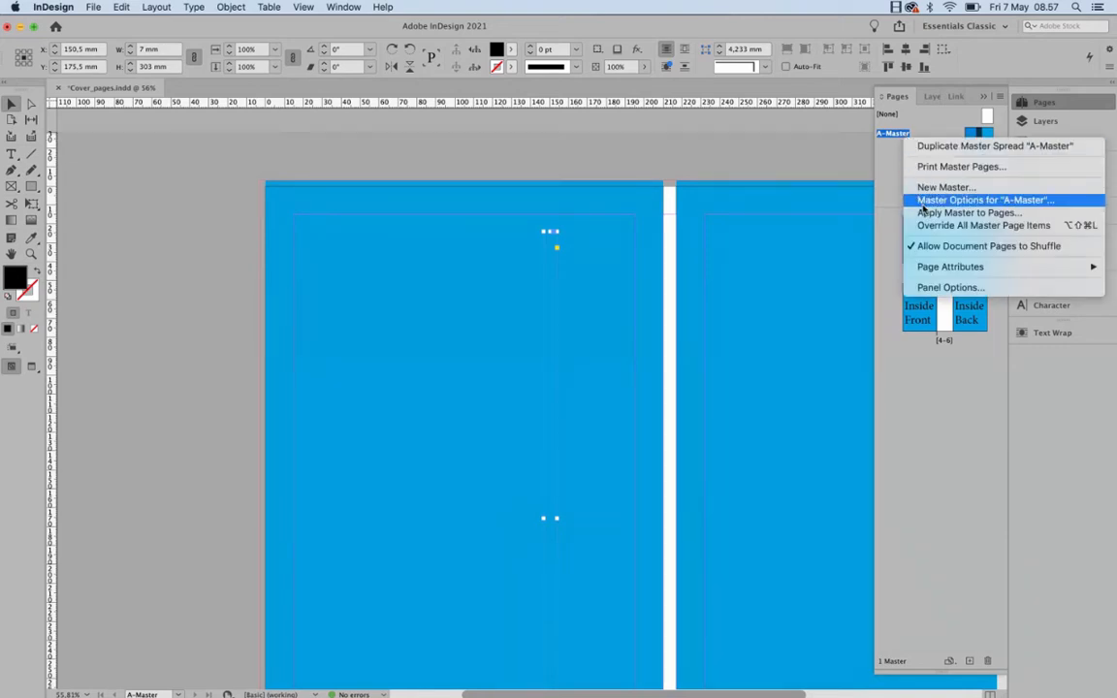
{"action": "left_click", "coordinate": [926, 200]}
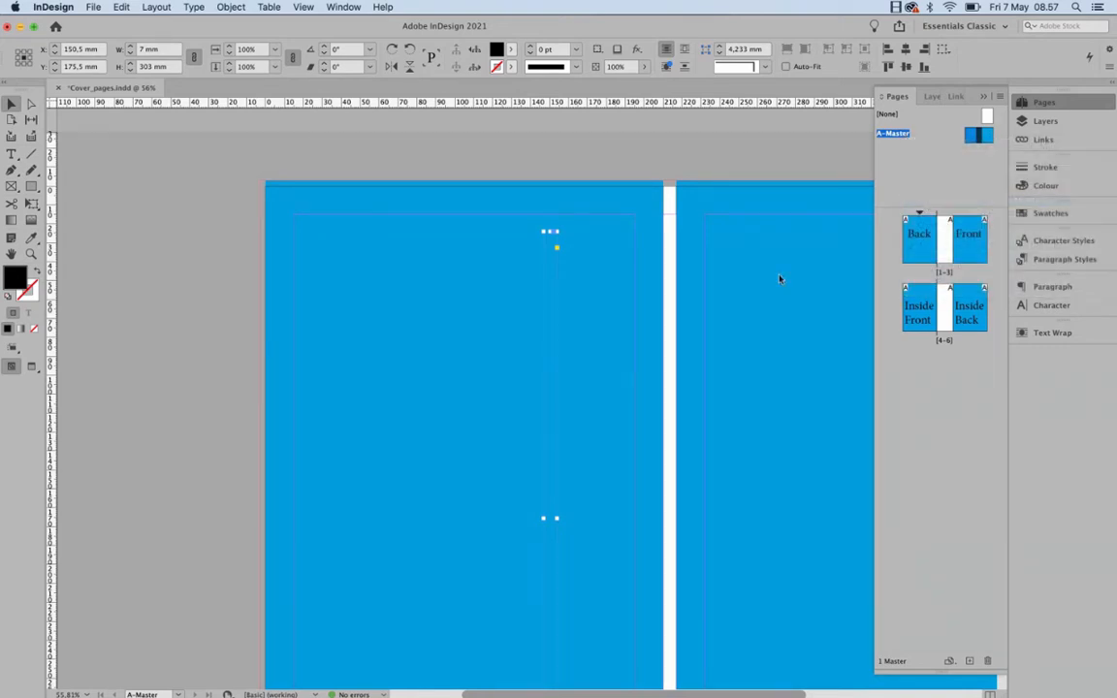
{"action": "double_click", "coordinate": [502, 238]}
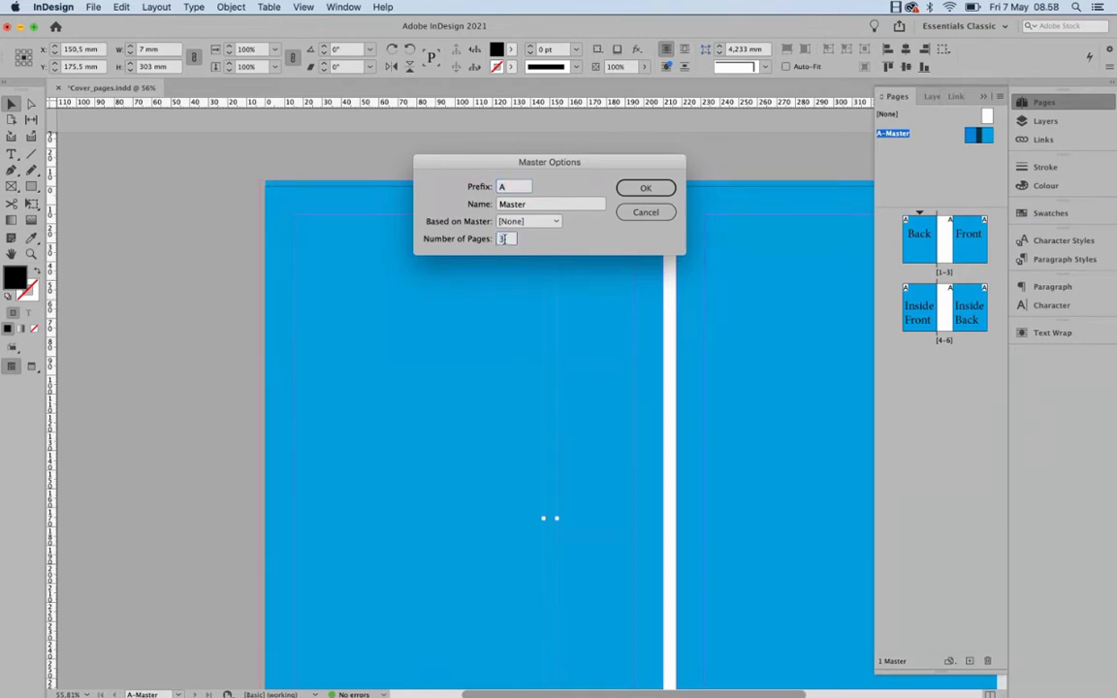
Close the master options without changes and undo the last move of the black spine rectangle
{"action": "left_click", "coordinate": [645, 211]}
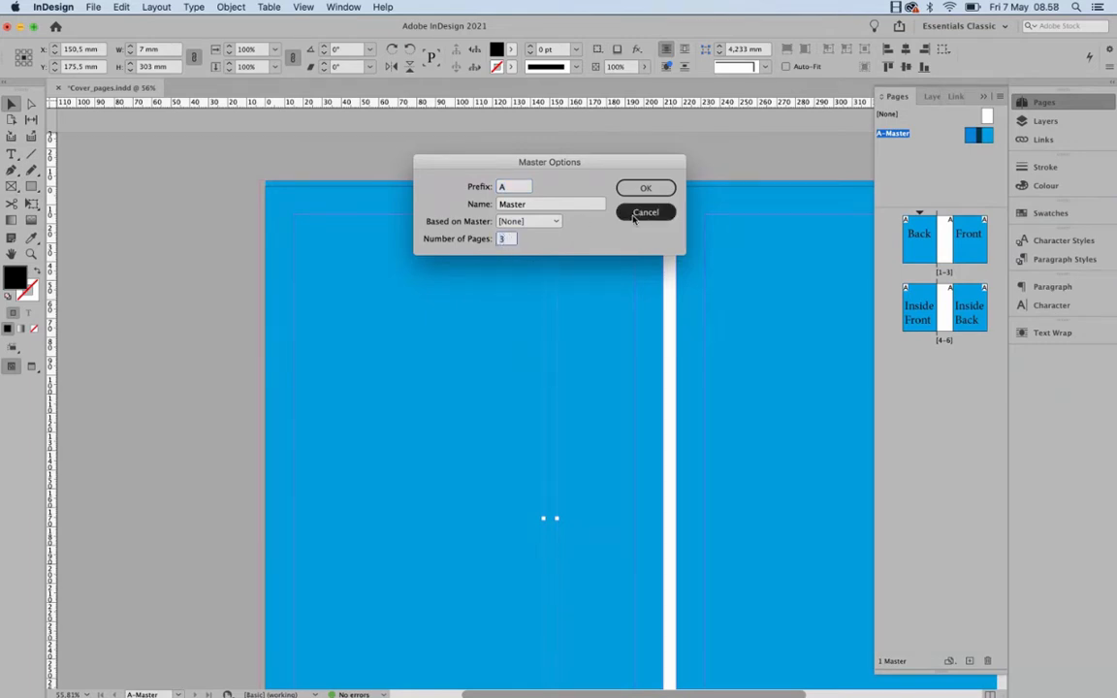
{"action": "left_click", "coordinate": [605, 169]}
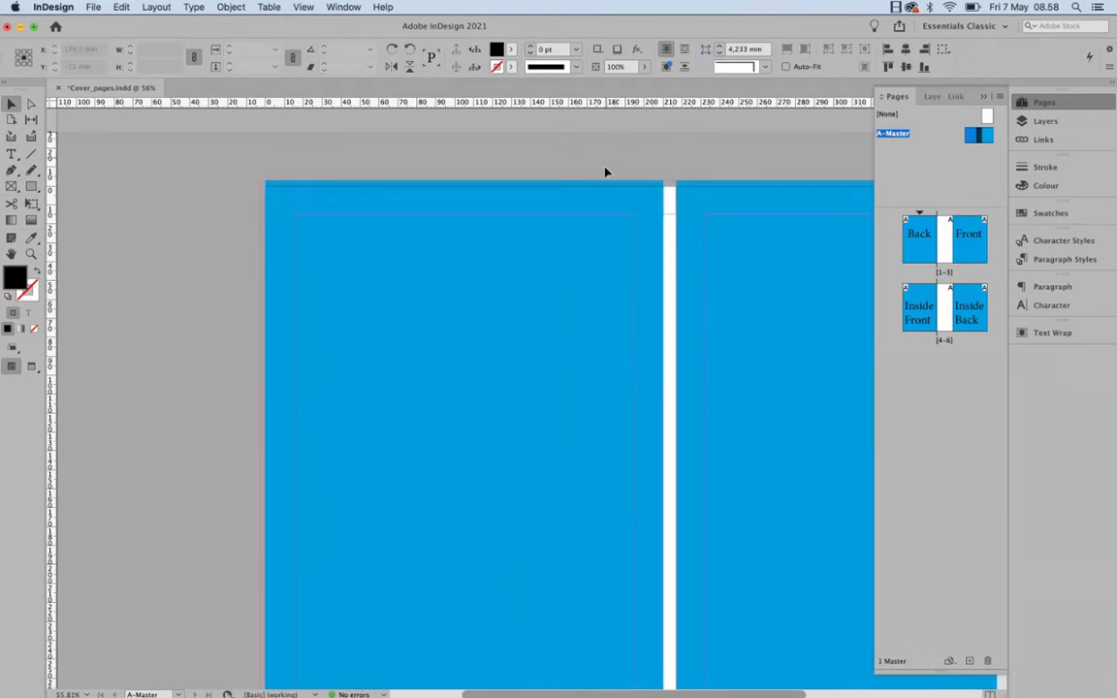
{"action": "key", "text": "super+z"}
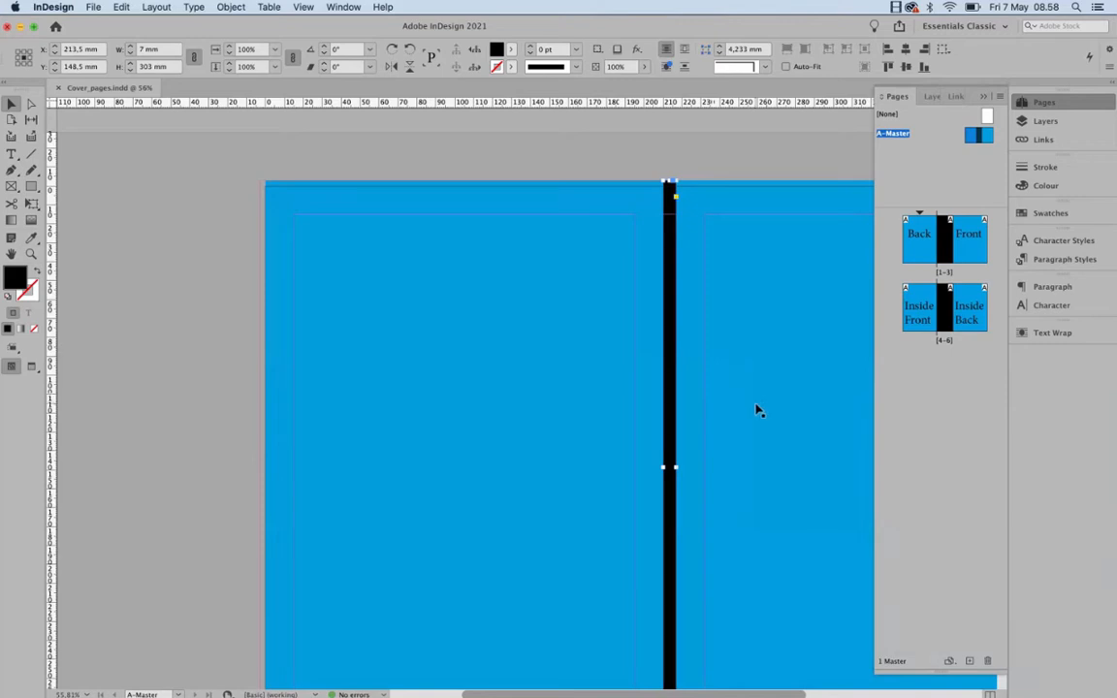
Examine the cover spreads, comparing the normal view showing the bleed with the trimmed preview
{"action": "double_click", "coordinate": [908, 262]}
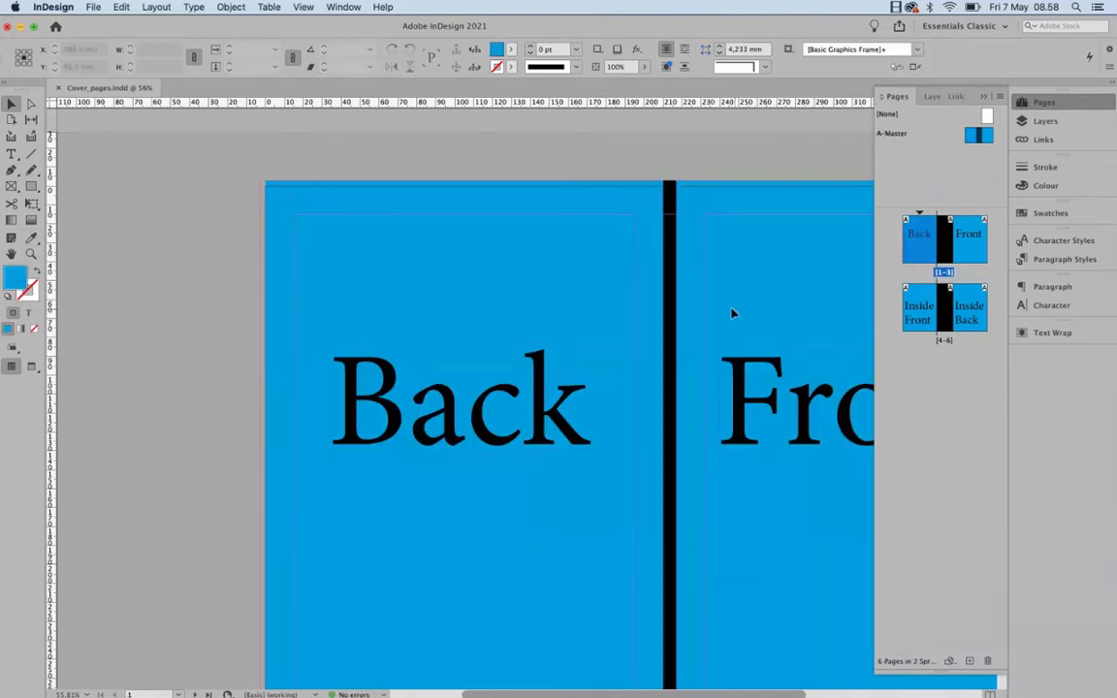
{"action": "scroll", "coordinate": [638, 304], "scroll_direction": "right", "scroll_amount": 3}
{"action": "scroll", "coordinate": [638, 304], "scroll_direction": "down", "scroll_amount": 2}
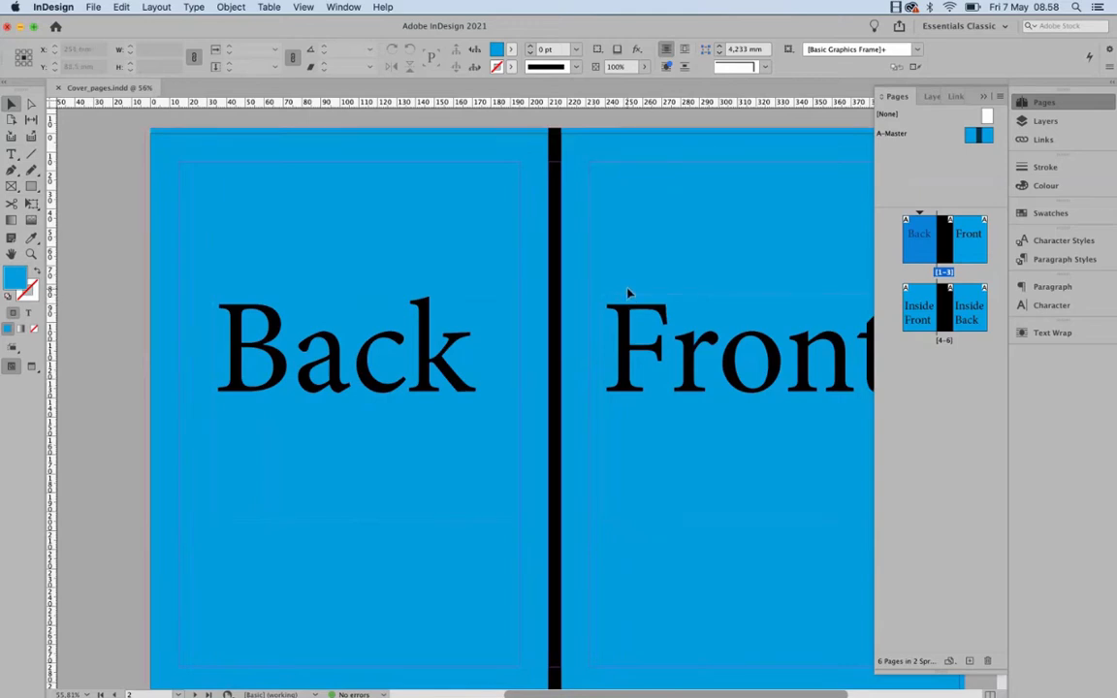
{"action": "key", "text": "w"}
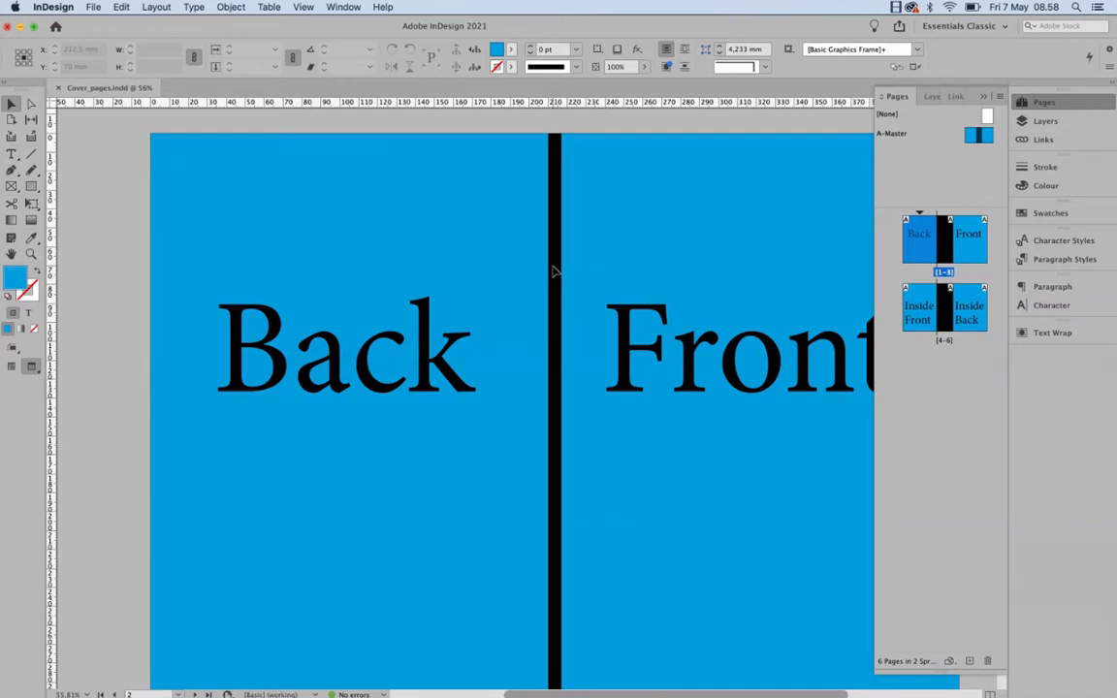
{"action": "key", "text": "w"}
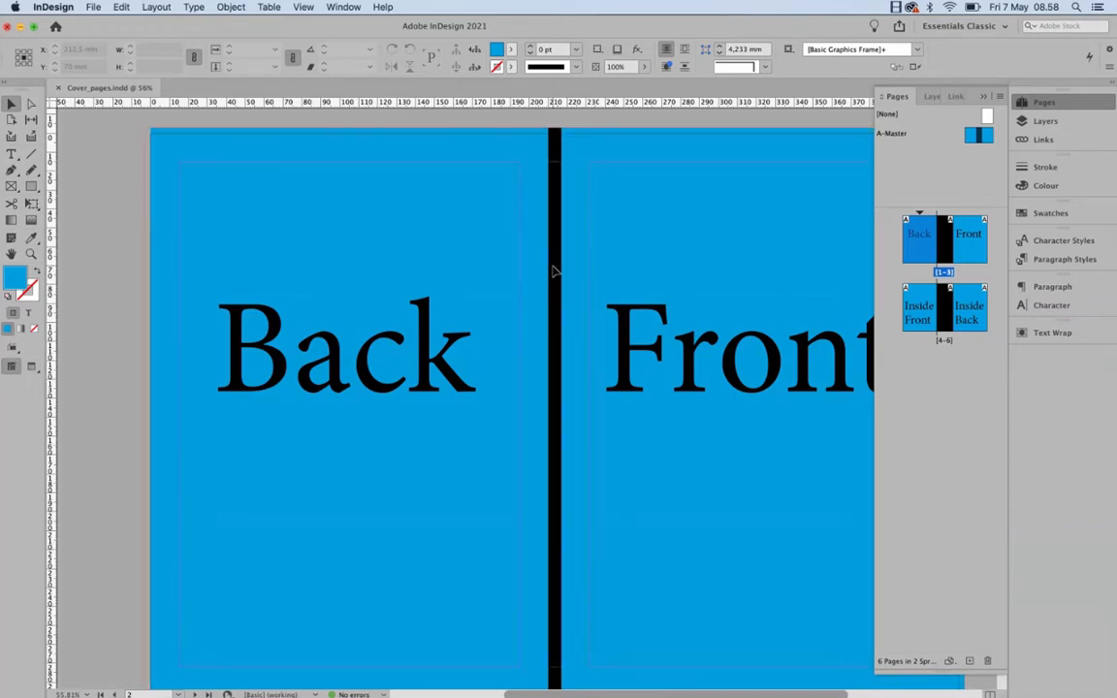
{"action": "key", "text": "w"}
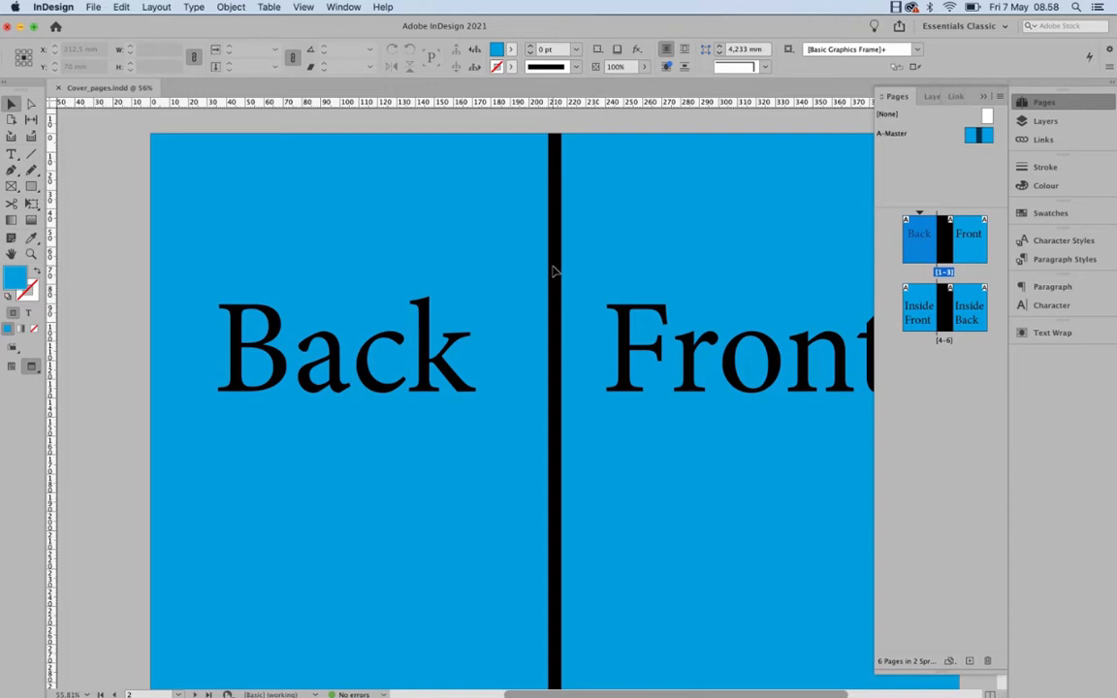
{"action": "key", "text": "w"}
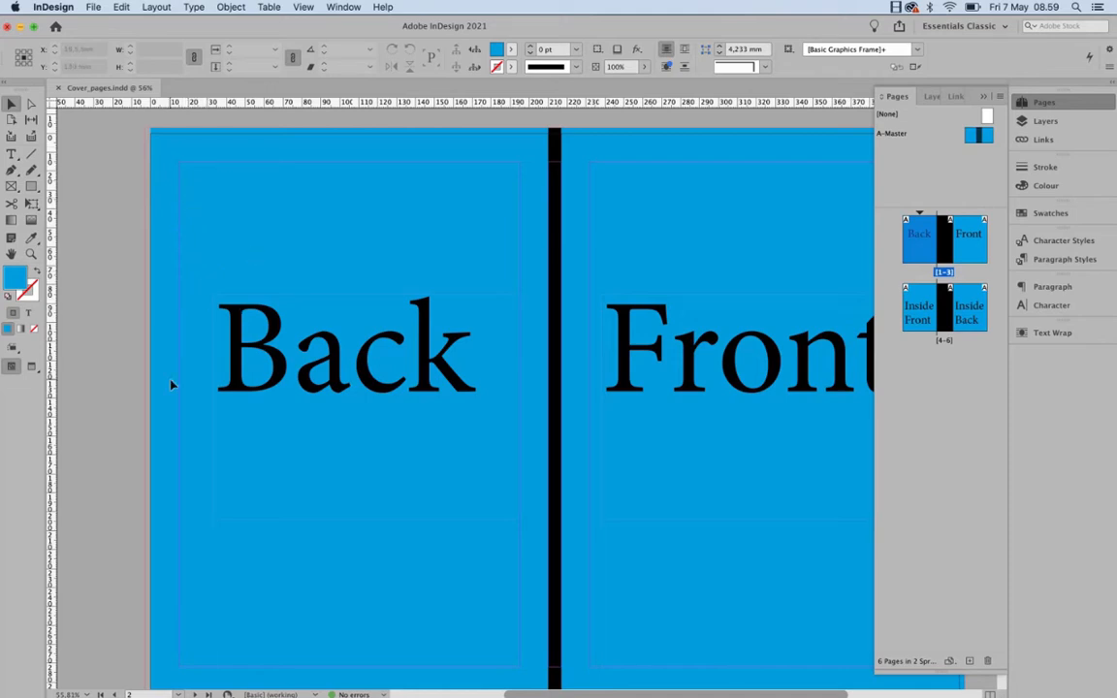
{"action": "scroll", "coordinate": [170, 385], "scroll_direction": "down", "scroll_amount": 2}
{"action": "scroll", "coordinate": [171, 385], "scroll_direction": "down", "scroll_amount": 10}
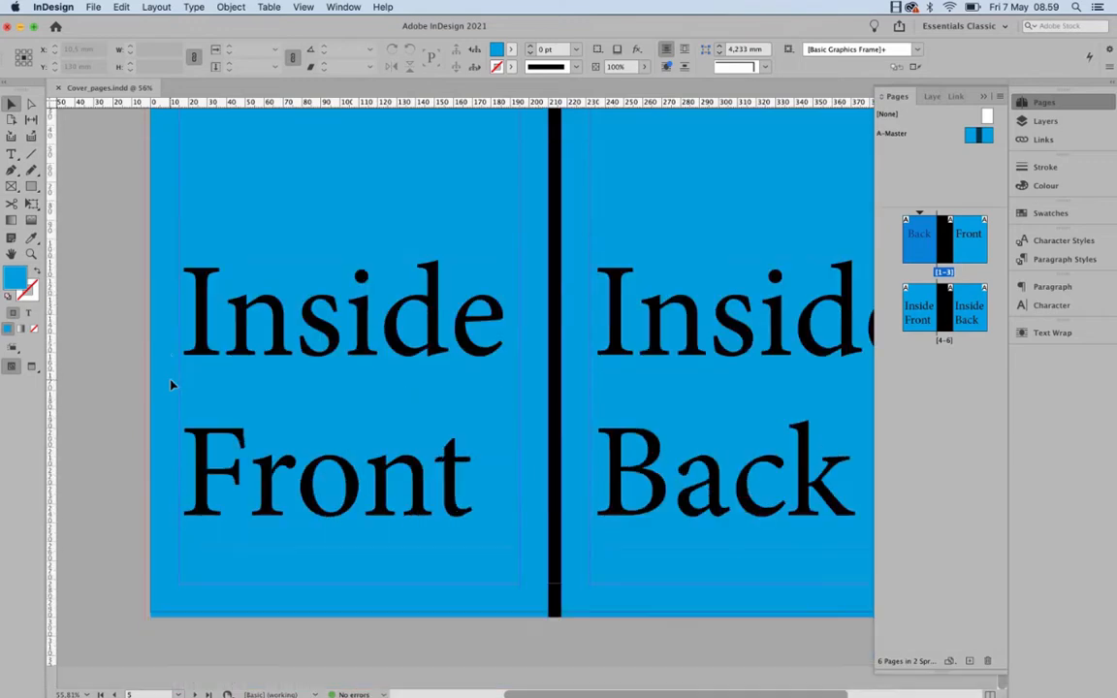
{"action": "scroll", "coordinate": [172, 329], "scroll_direction": "up", "scroll_amount": 10}
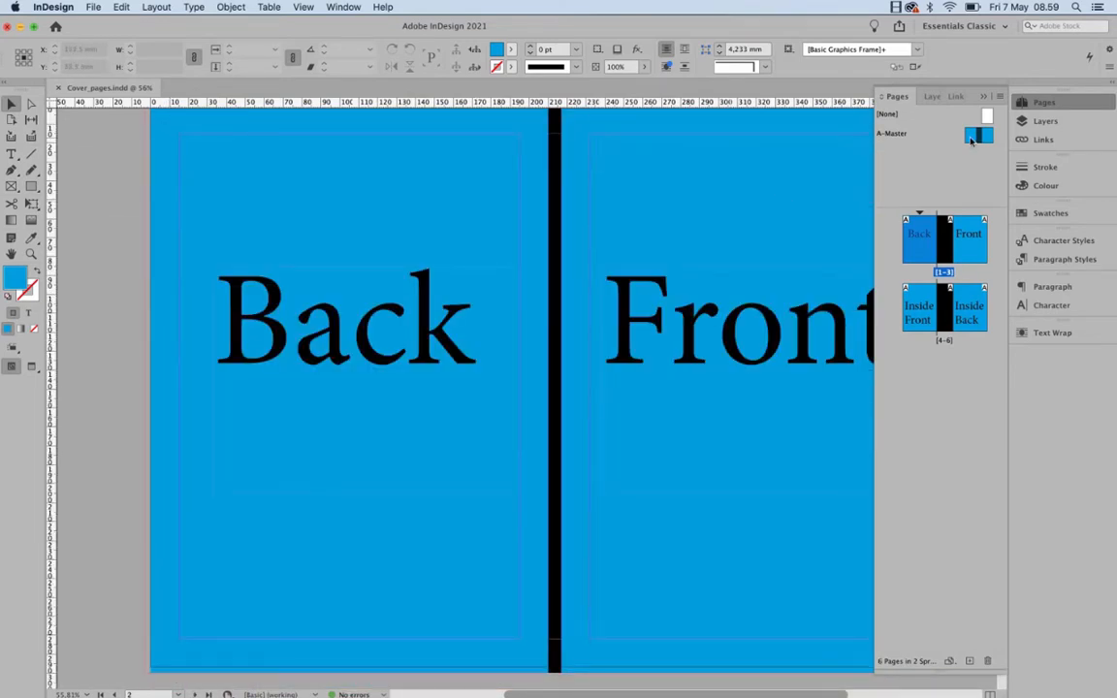
On A-Master, extend the back cover page's blue frame 3 mm past its outer edge into the bleed, making it 213 mm wide
{"action": "double_click", "coordinate": [878, 133]}
{"action": "left_click", "coordinate": [515, 307]}
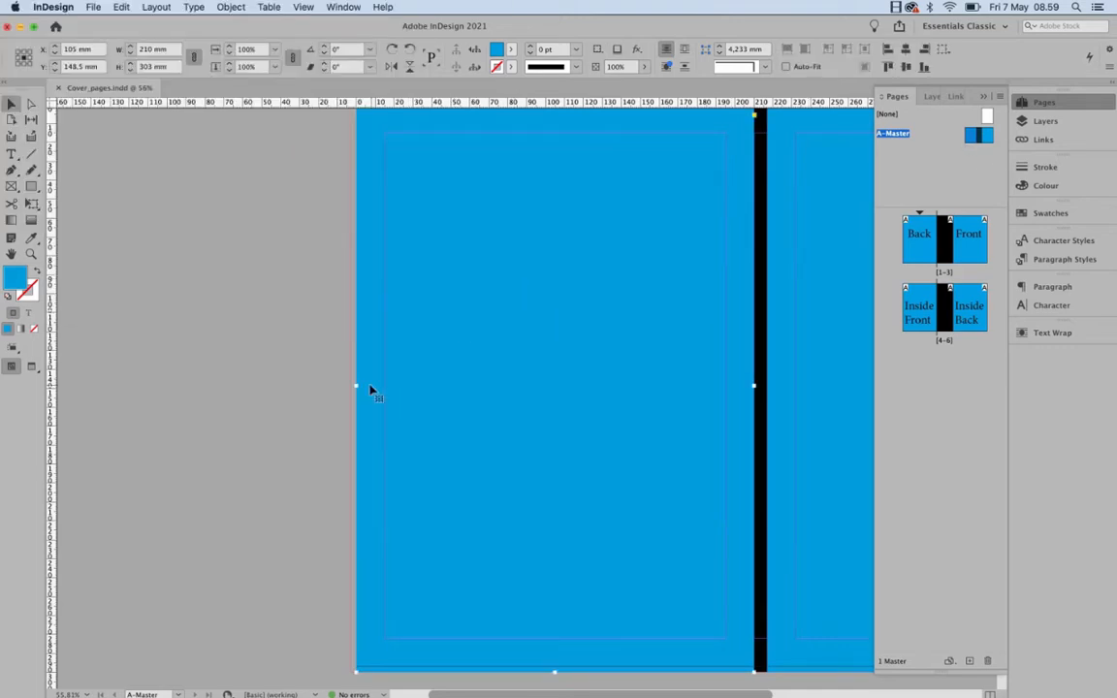
{"action": "left_click_drag", "start_coordinate": [356, 385], "coordinate": [350, 385]}
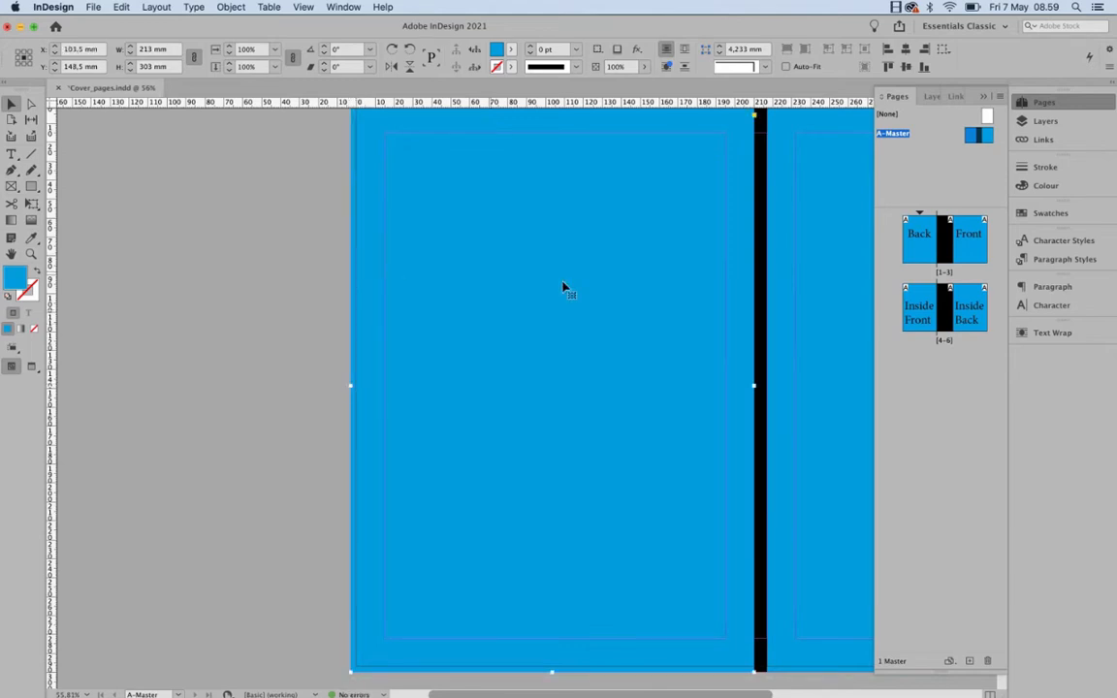
Check the extended blue background on the Back/Front spread and the Inside Front/Inside Back spread
{"action": "double_click", "coordinate": [916, 253]}
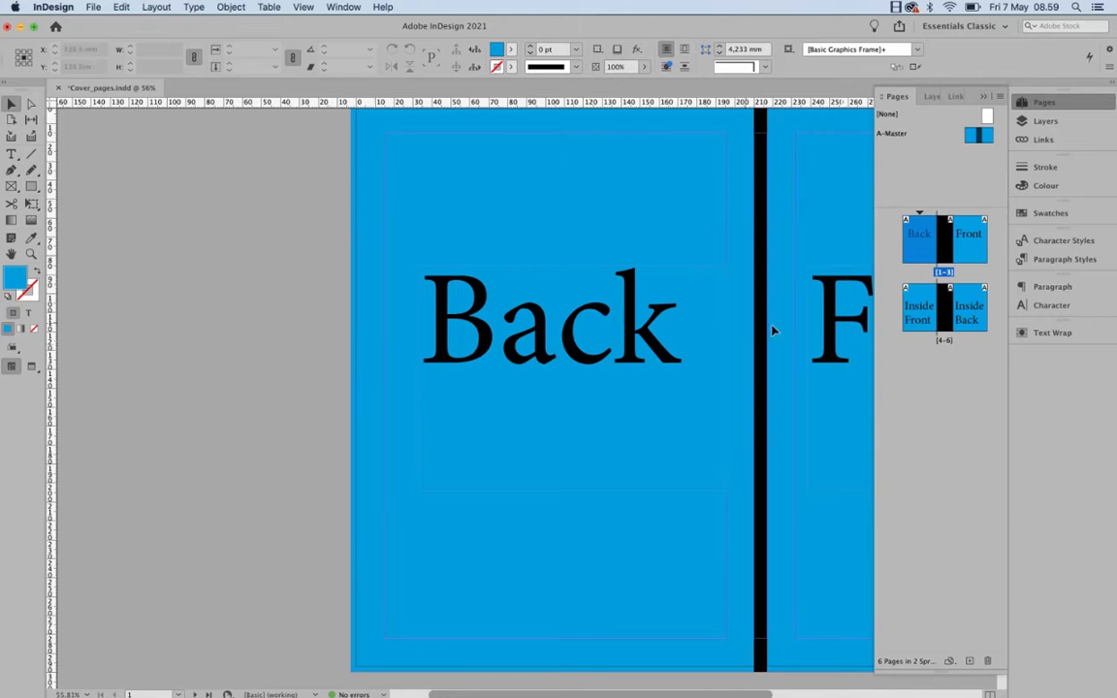
{"action": "double_click", "coordinate": [907, 310]}
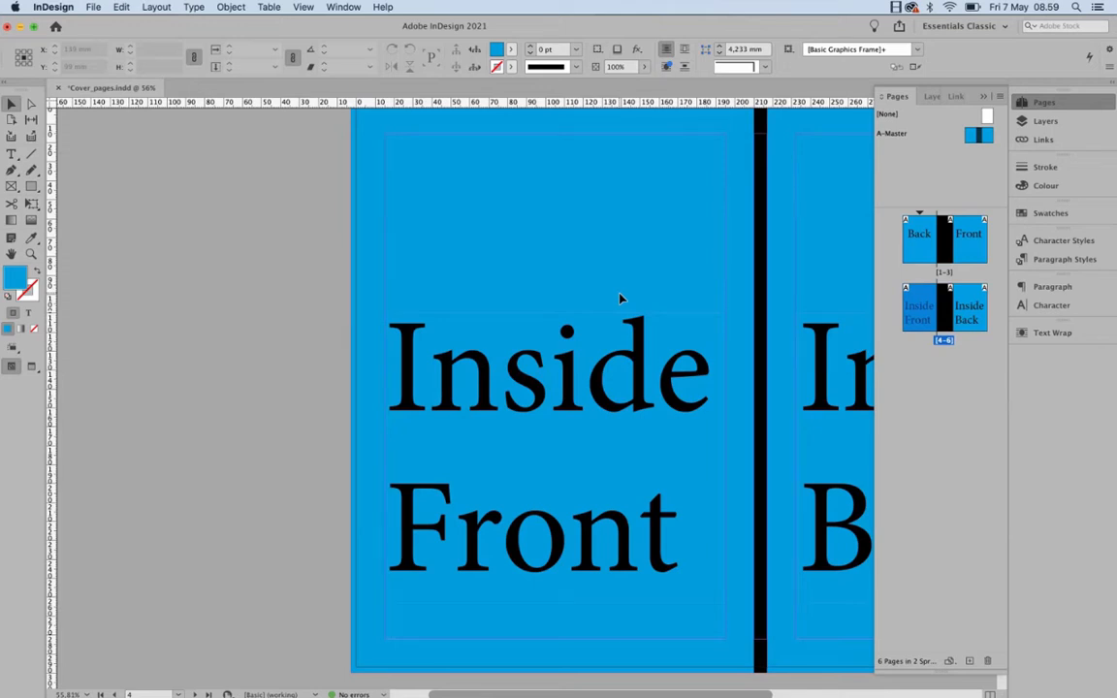
{"action": "scroll", "coordinate": [621, 299], "scroll_direction": "right", "scroll_amount": 2}
{"action": "scroll", "coordinate": [622, 299], "scroll_direction": "up", "scroll_amount": 1}
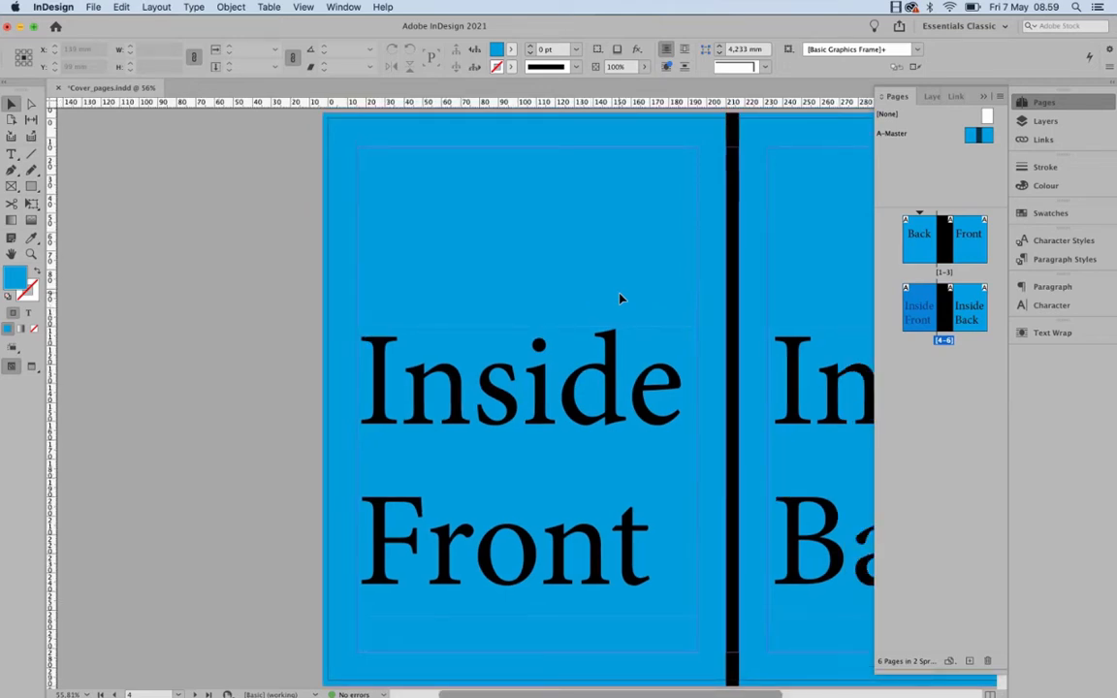
{"action": "key", "text": "super+minus"}
{"action": "key", "text": "super+minus"}
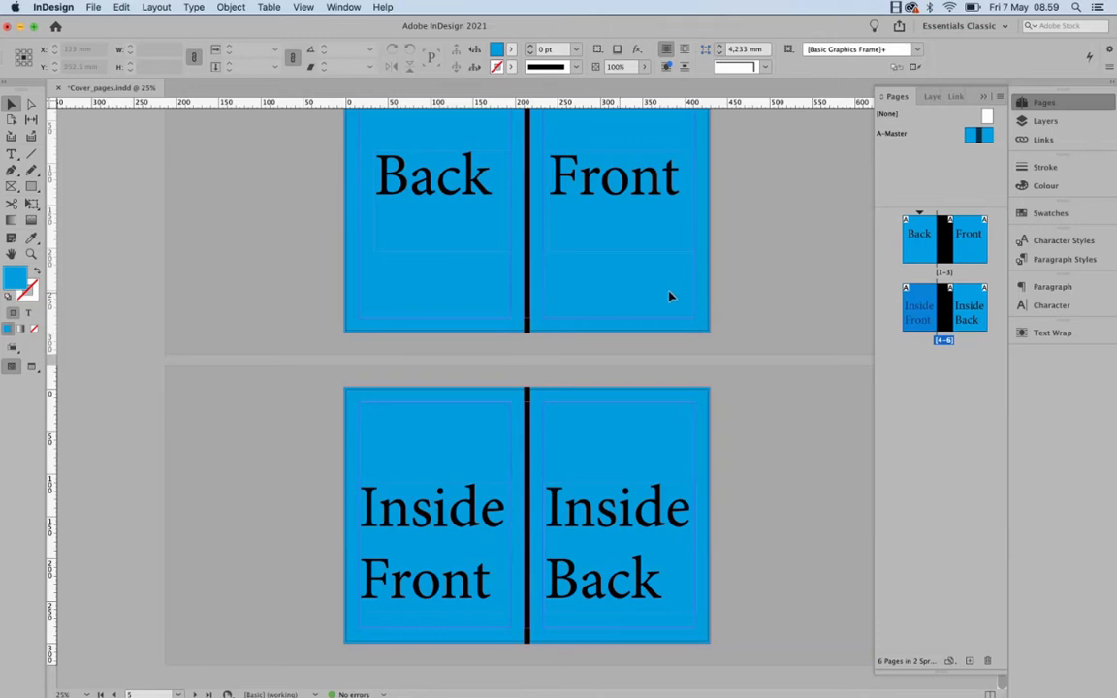
{"action": "scroll", "coordinate": [670, 296], "scroll_direction": "up", "scroll_amount": 2}
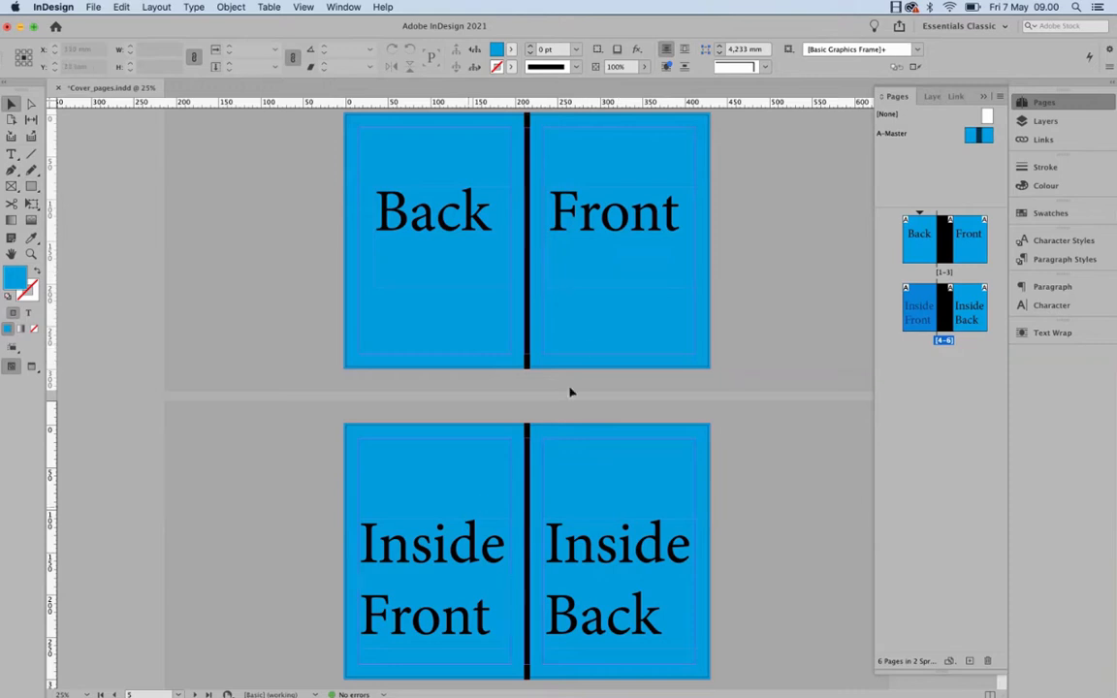
Review the cover page labels in the order Front, Inside Front, Back and Inside Back
{"action": "double_click", "coordinate": [613, 216]}
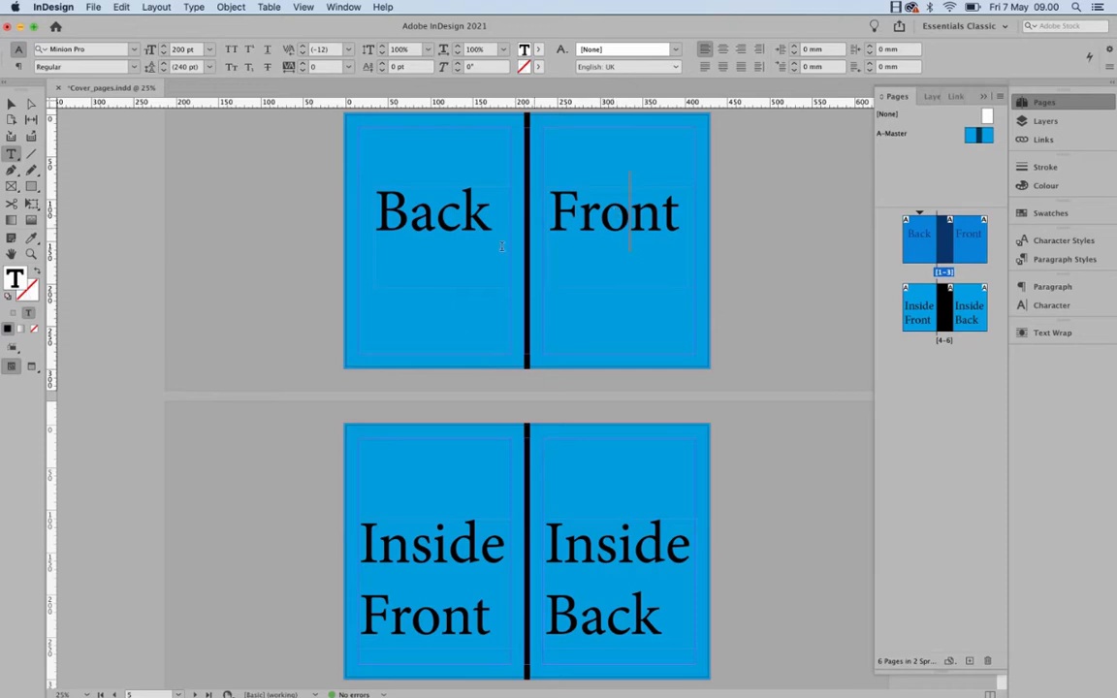
{"action": "double_click", "coordinate": [412, 549]}
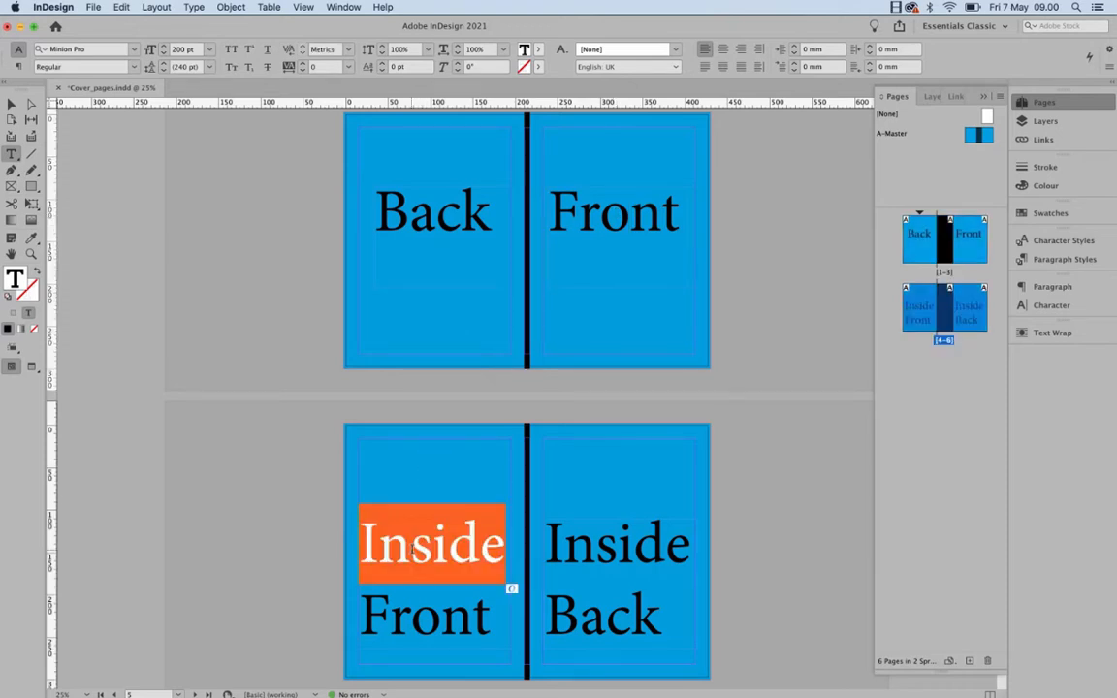
{"action": "double_click", "coordinate": [435, 204]}
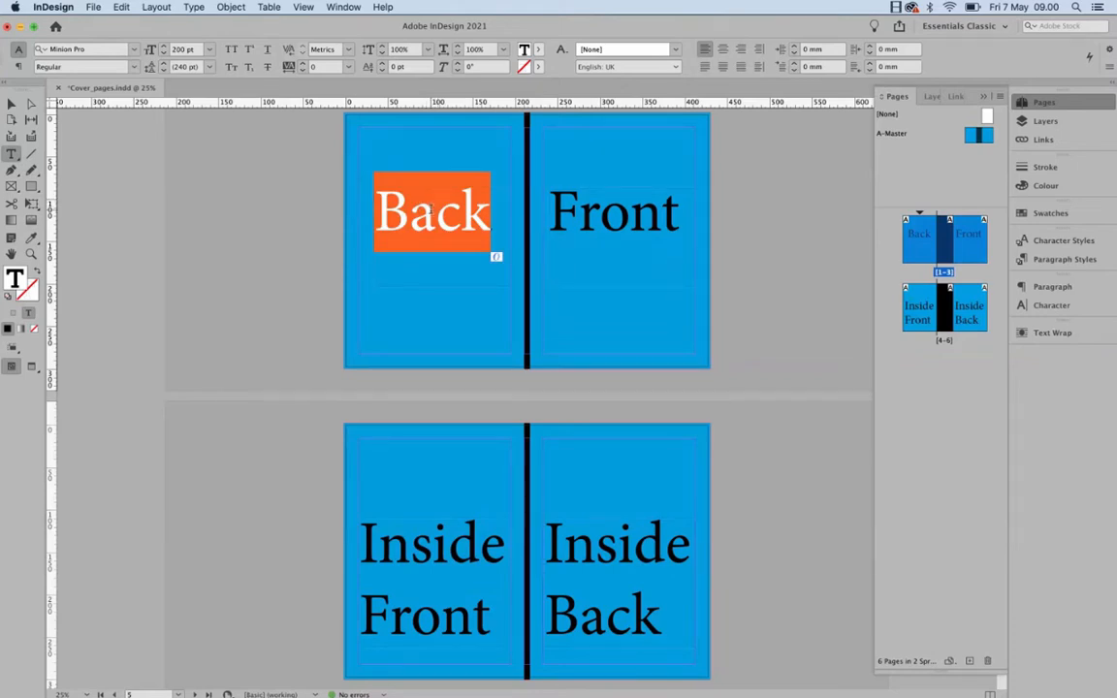
{"action": "left_click", "coordinate": [592, 538]}
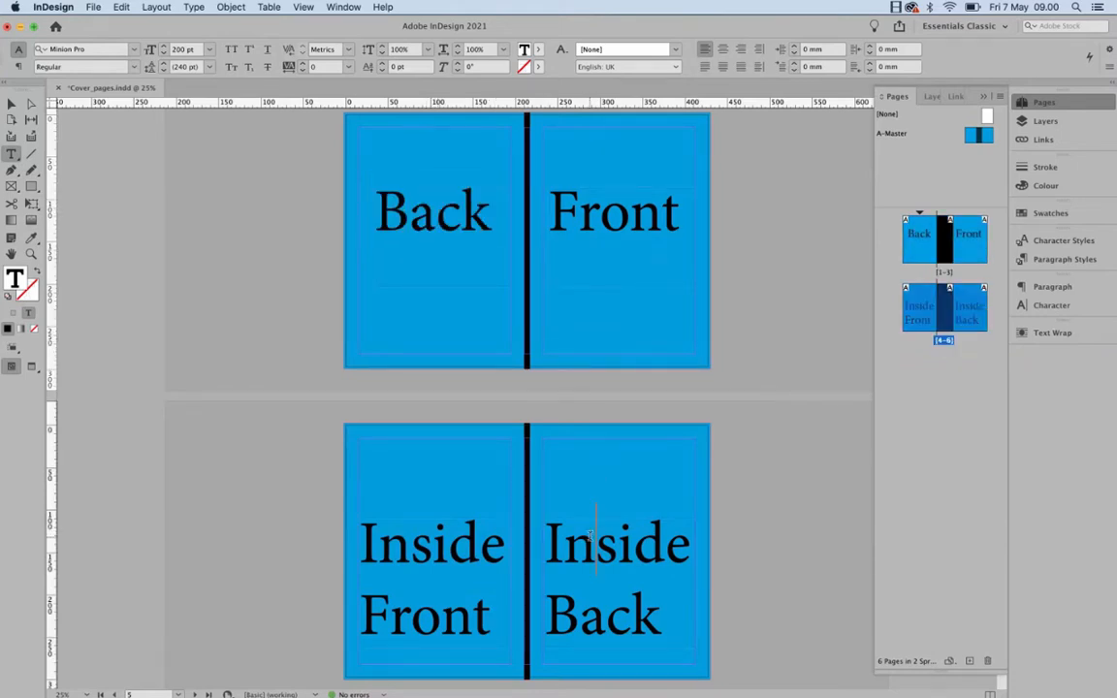
{"action": "double_click", "coordinate": [590, 536]}
{"action": "left_click", "coordinate": [631, 613]}
Start exporting the document as Adobe PDF (Print) to the examples folder inside Hand_in_example on the Desktop
{"action": "left_click", "coordinate": [123, 8]}
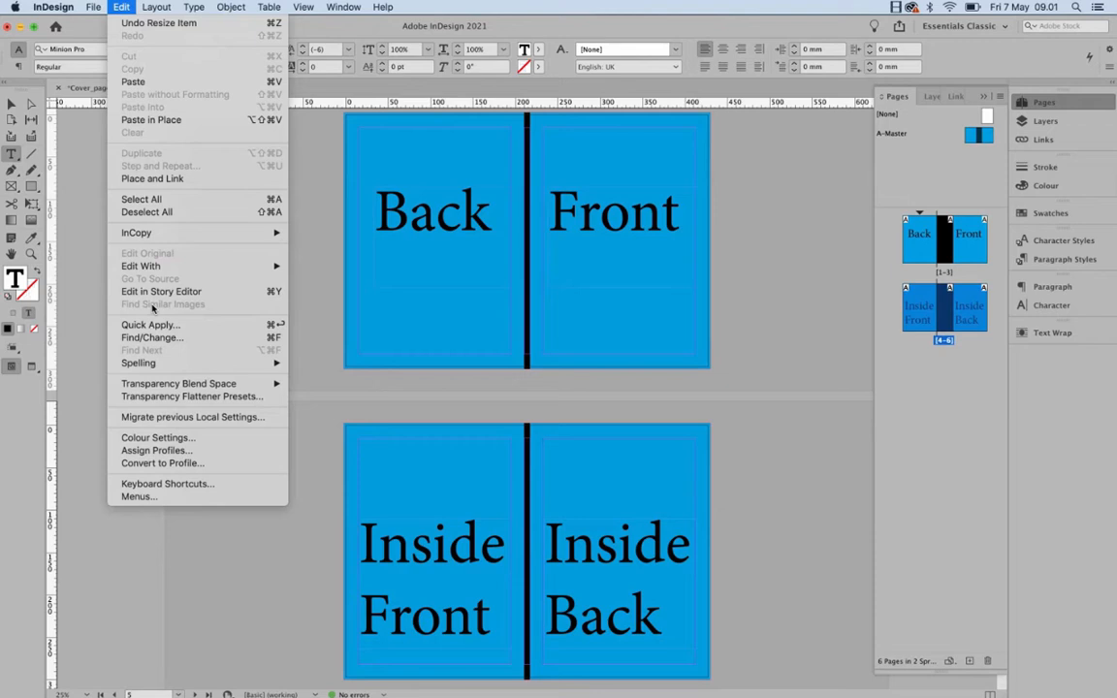
{"action": "mouse_move", "coordinate": [89, 7]}
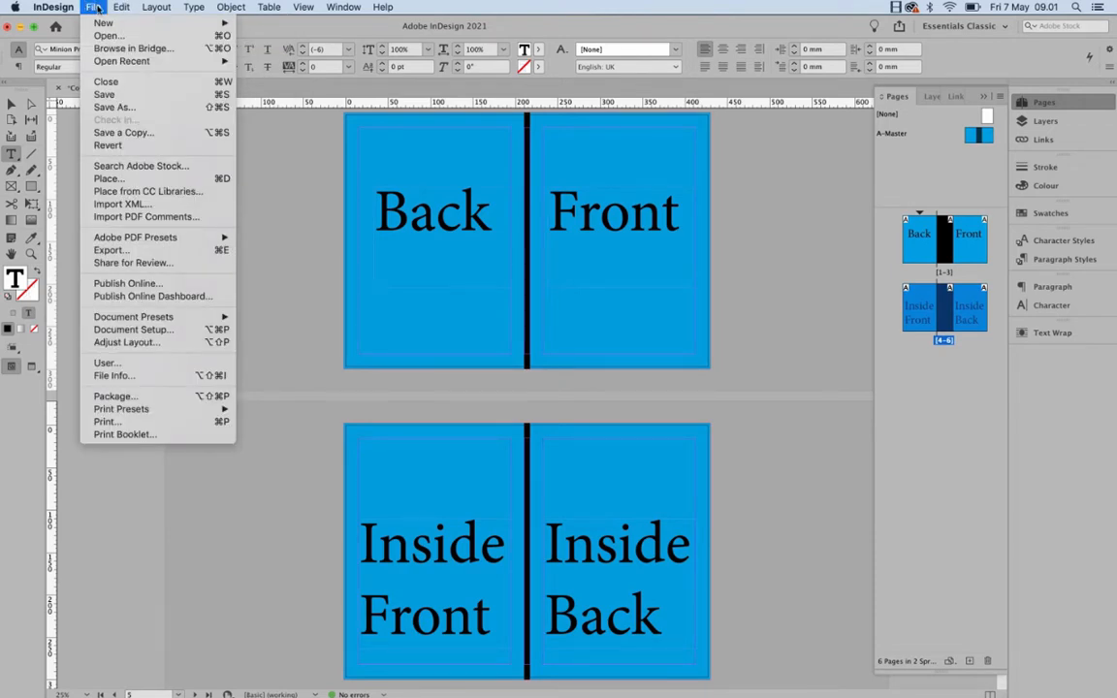
{"action": "left_click", "coordinate": [112, 251]}
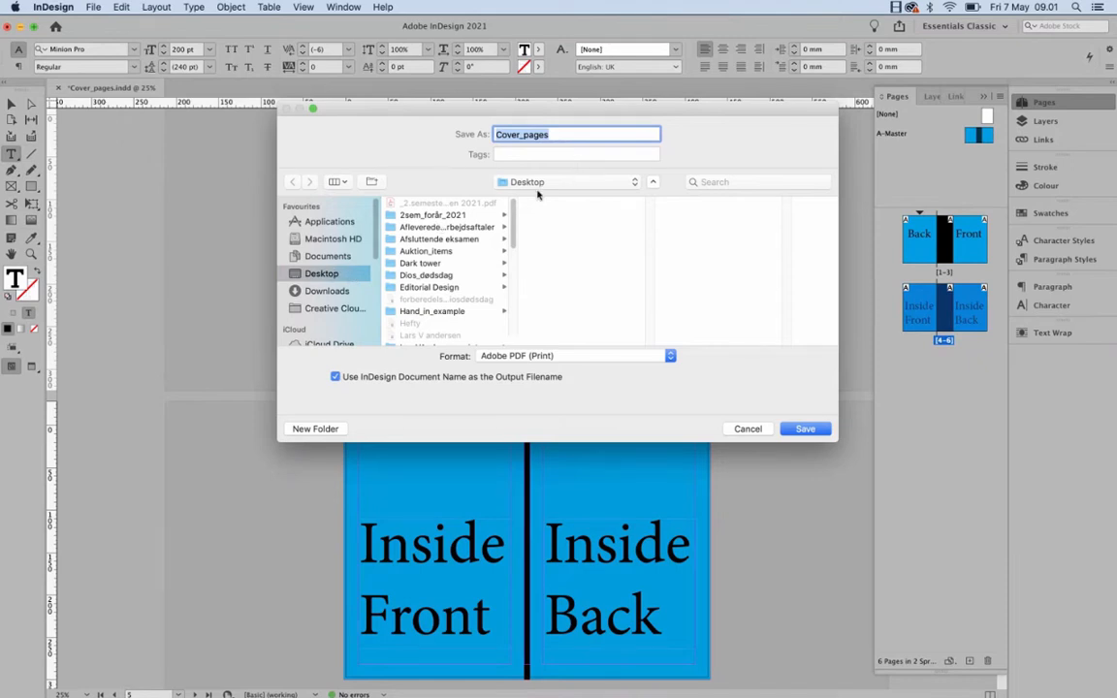
{"action": "left_click", "coordinate": [441, 288]}
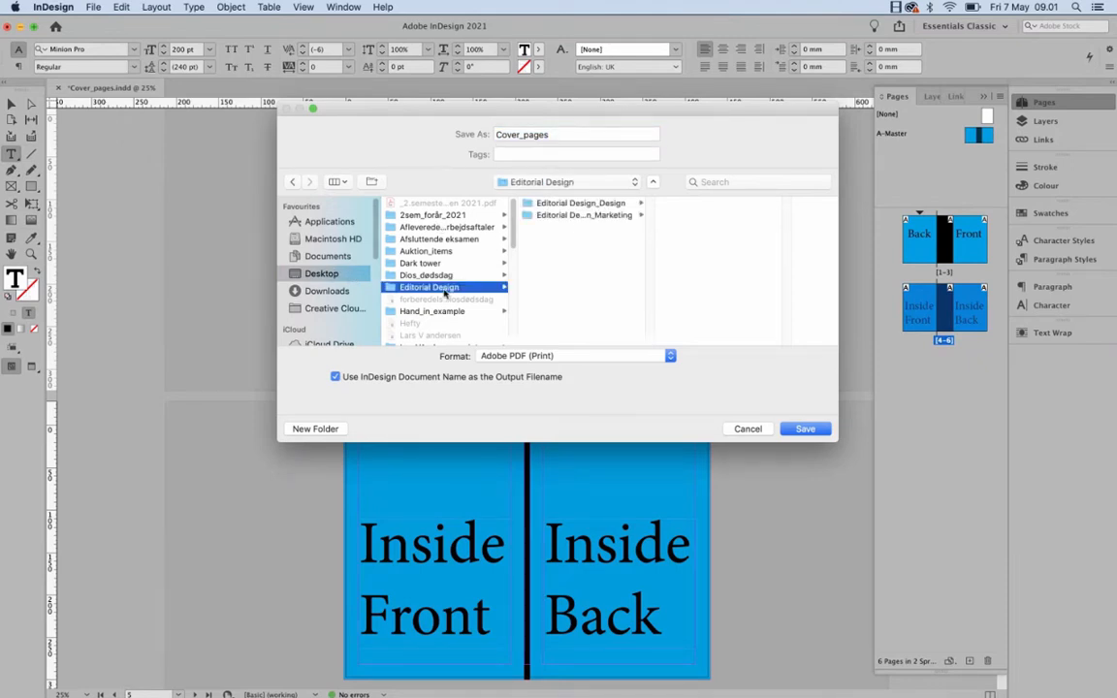
{"action": "left_click", "coordinate": [437, 312]}
{"action": "left_click", "coordinate": [553, 204]}
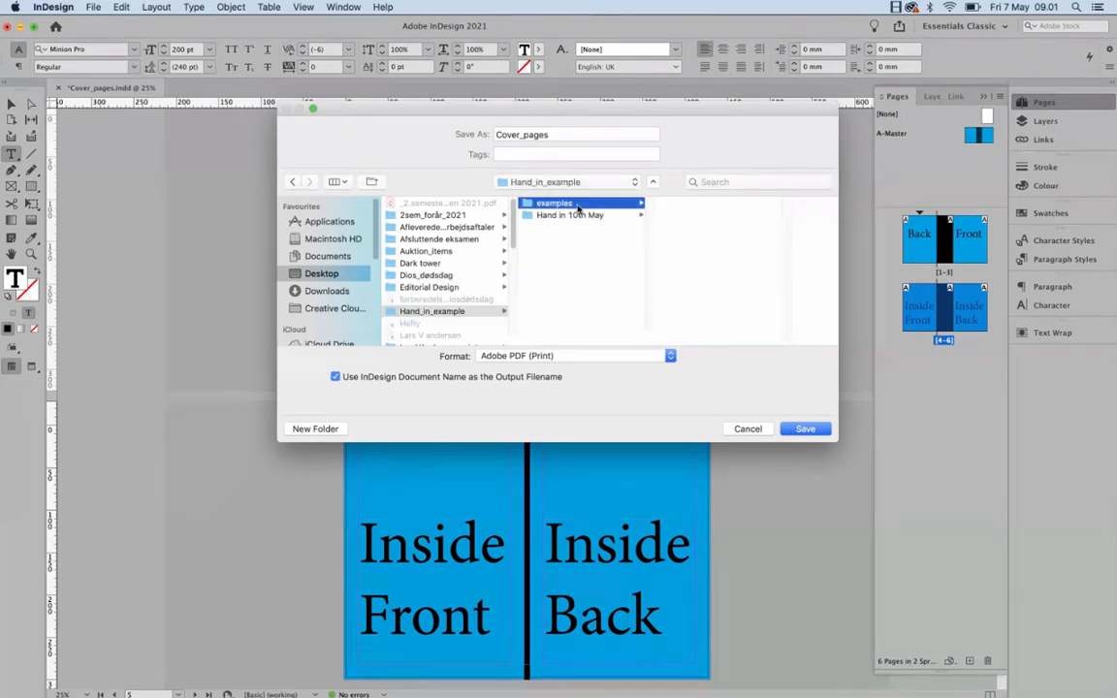
Add the prefix name_ to the export file name, replace its ending with print, and continue to the PDF export settings
{"action": "left_click", "coordinate": [580, 135]}
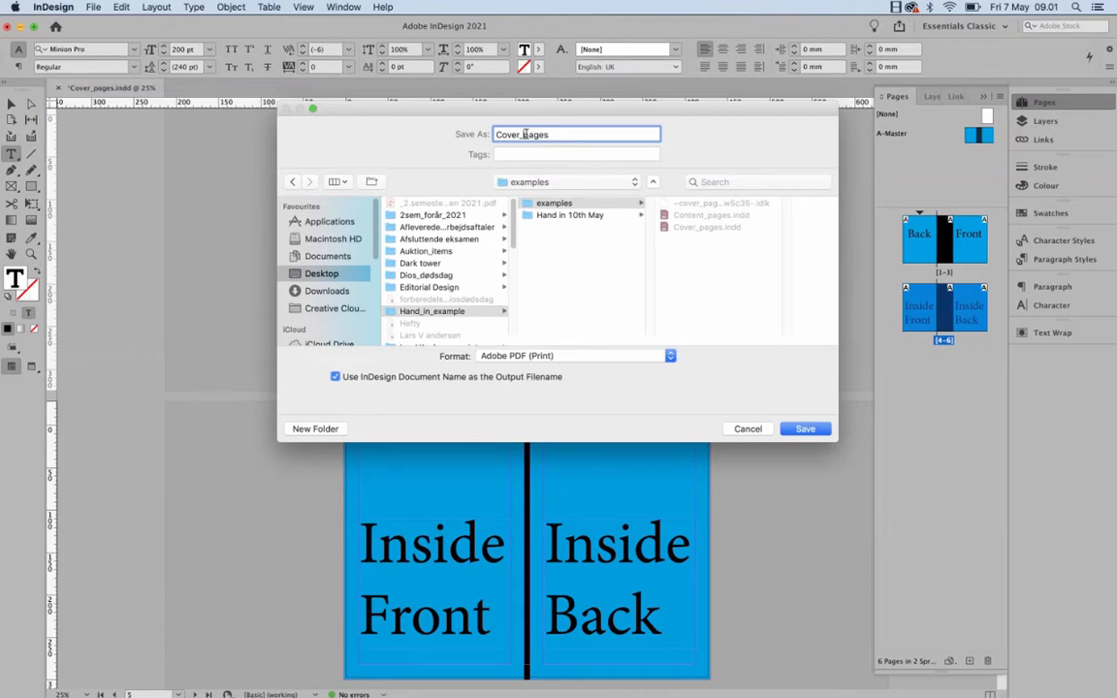
{"action": "type", "text": "name_"}
{"action": "left_click_drag", "start_coordinate": [549, 134], "coordinate": [606, 130]}
{"action": "type", "text": "print"}
{"action": "left_click", "coordinate": [807, 430]}
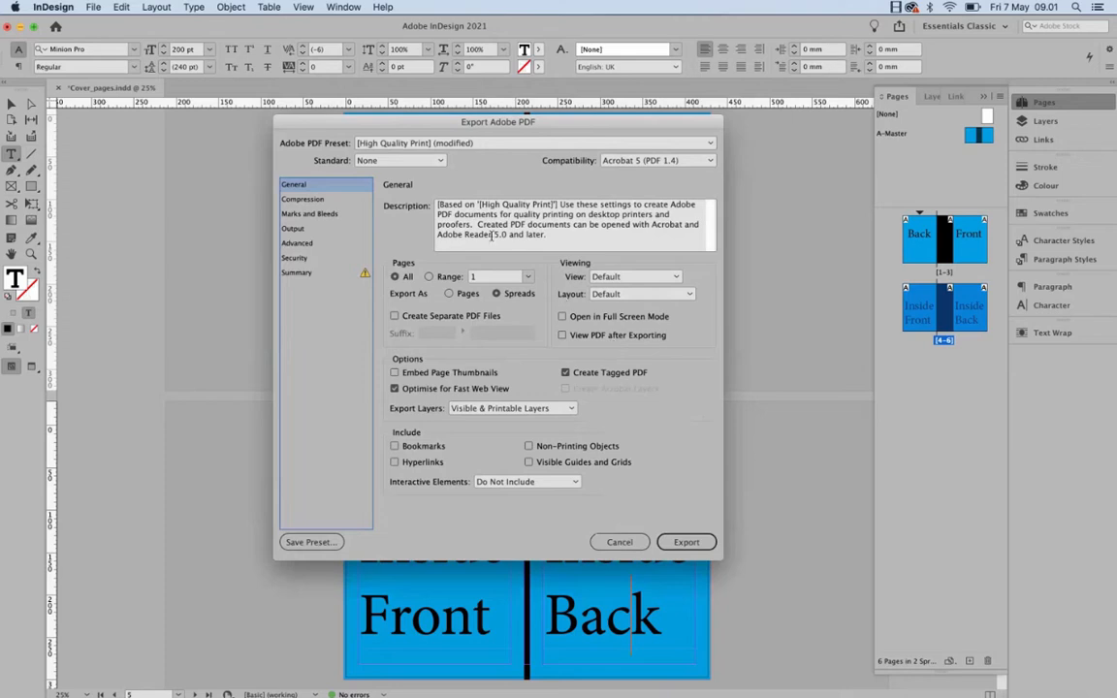
Keep the modified High Quality Print preset and set the PDF to export as individual pages
{"action": "left_click", "coordinate": [381, 142]}
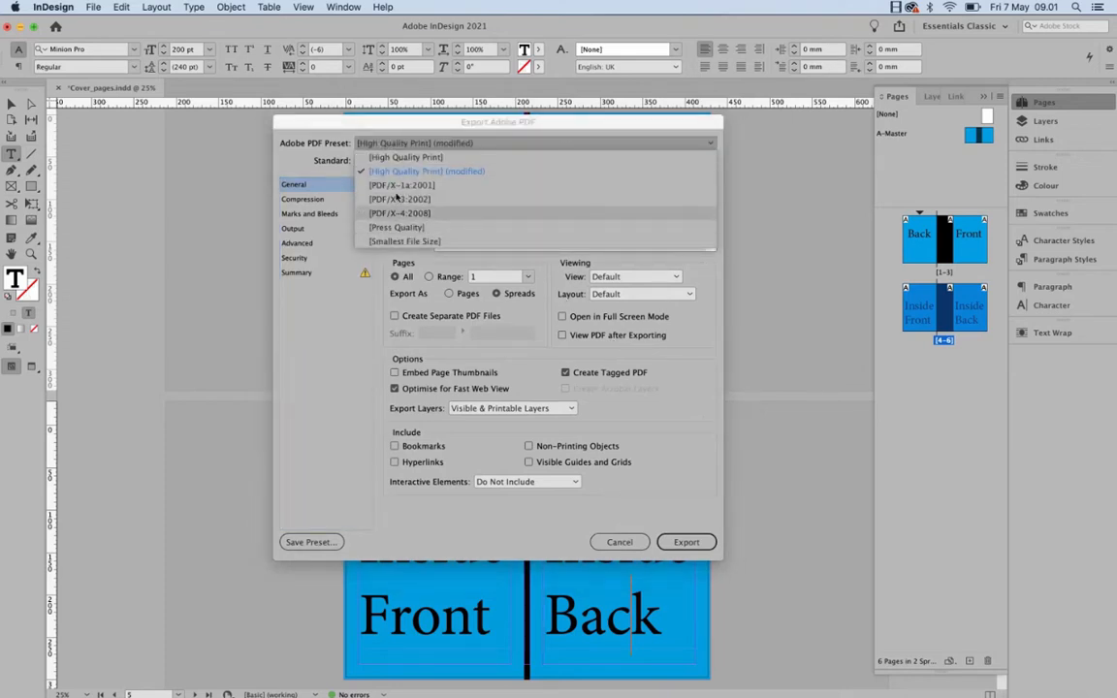
{"action": "left_click", "coordinate": [341, 146]}
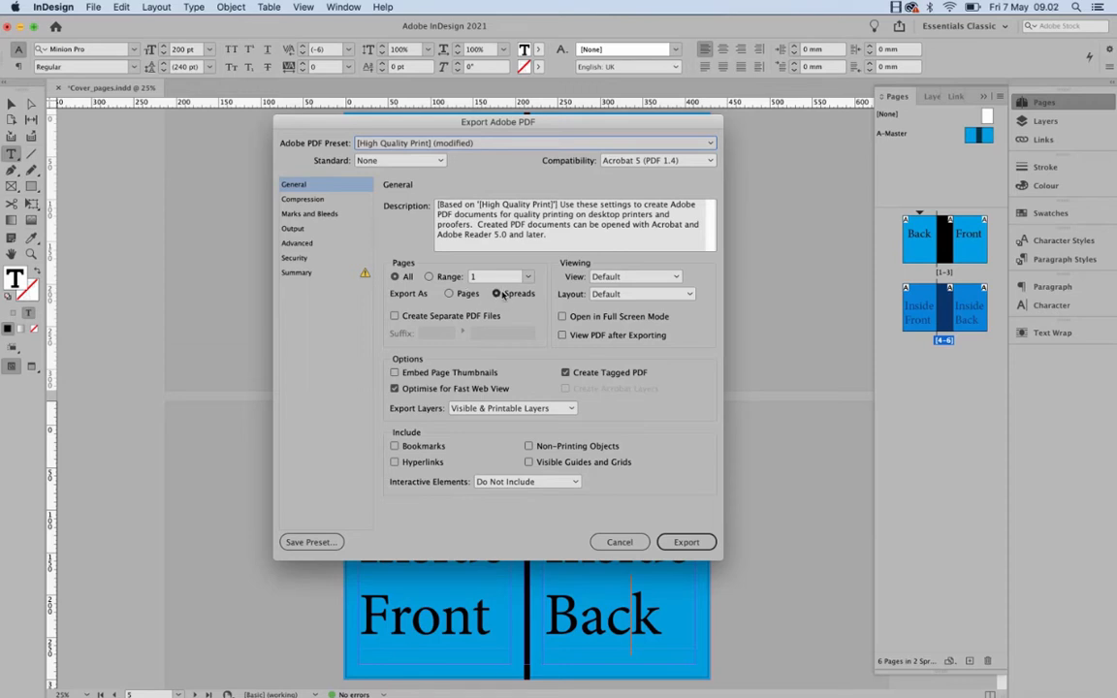
{"action": "left_click", "coordinate": [449, 293]}
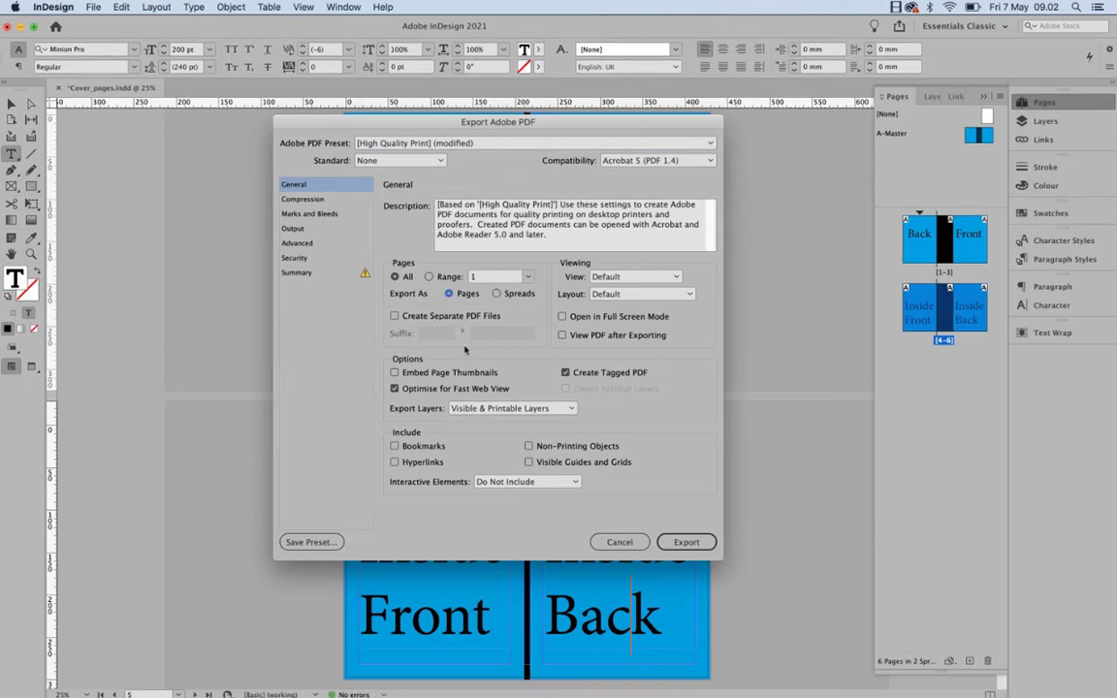
{"action": "left_click", "coordinate": [496, 293]}
{"action": "left_click_drag", "start_coordinate": [401, 130], "coordinate": [497, 162]}
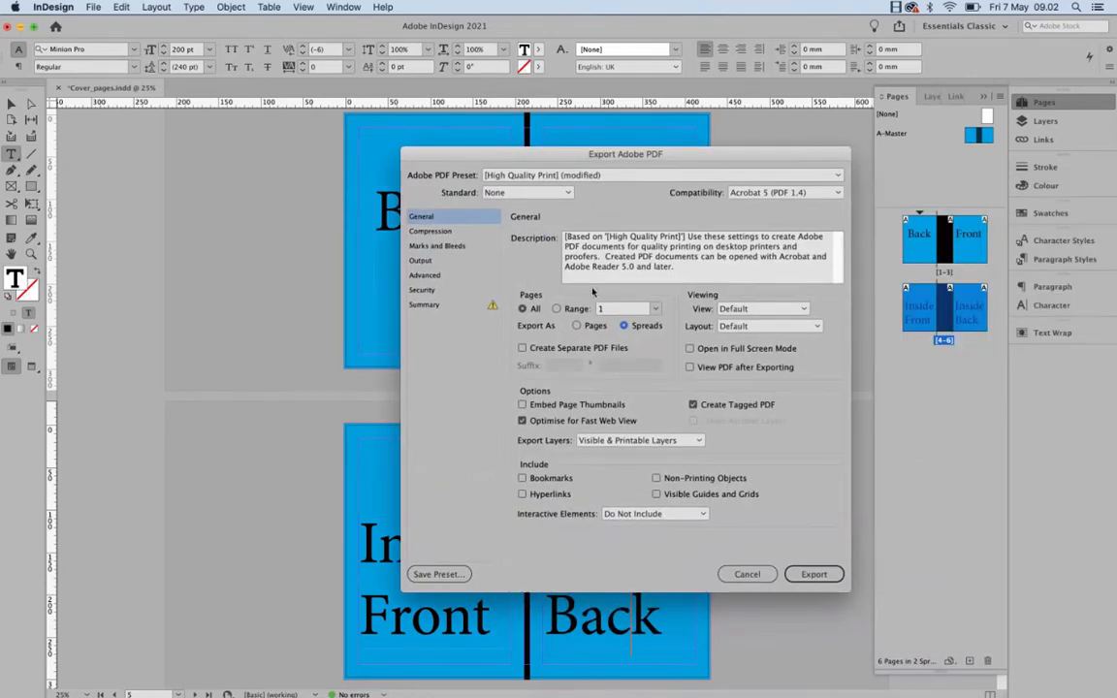
{"action": "left_click", "coordinate": [578, 326]}
{"action": "left_click_drag", "start_coordinate": [533, 155], "coordinate": [860, 229]}
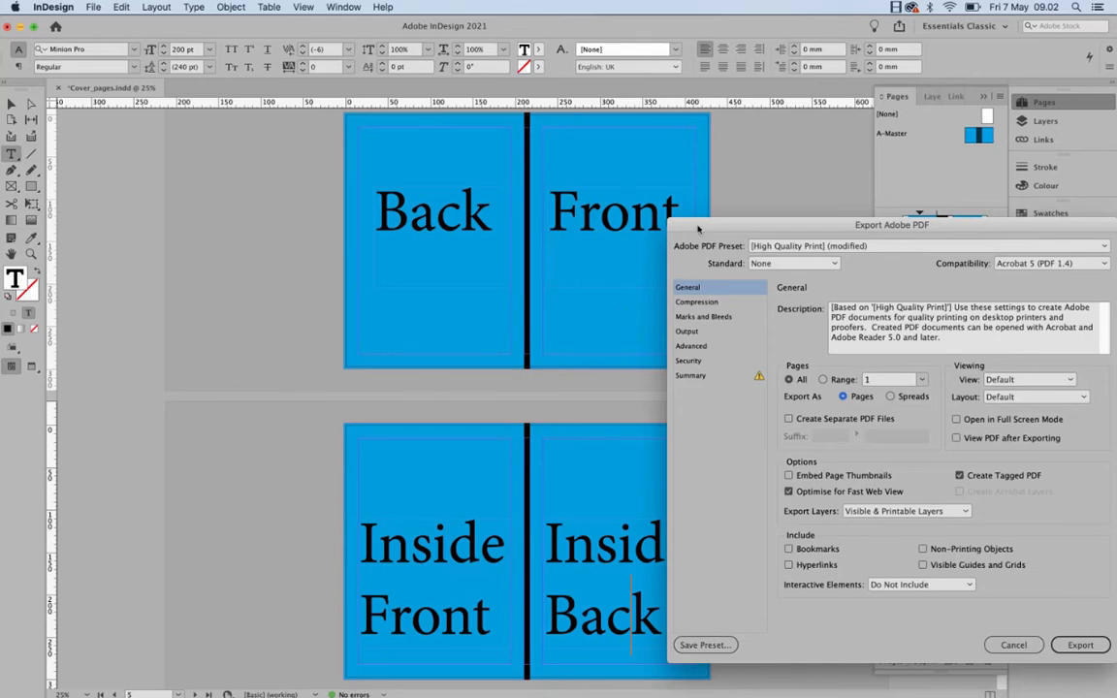
{"action": "left_click_drag", "start_coordinate": [697, 234], "coordinate": [399, 178]}
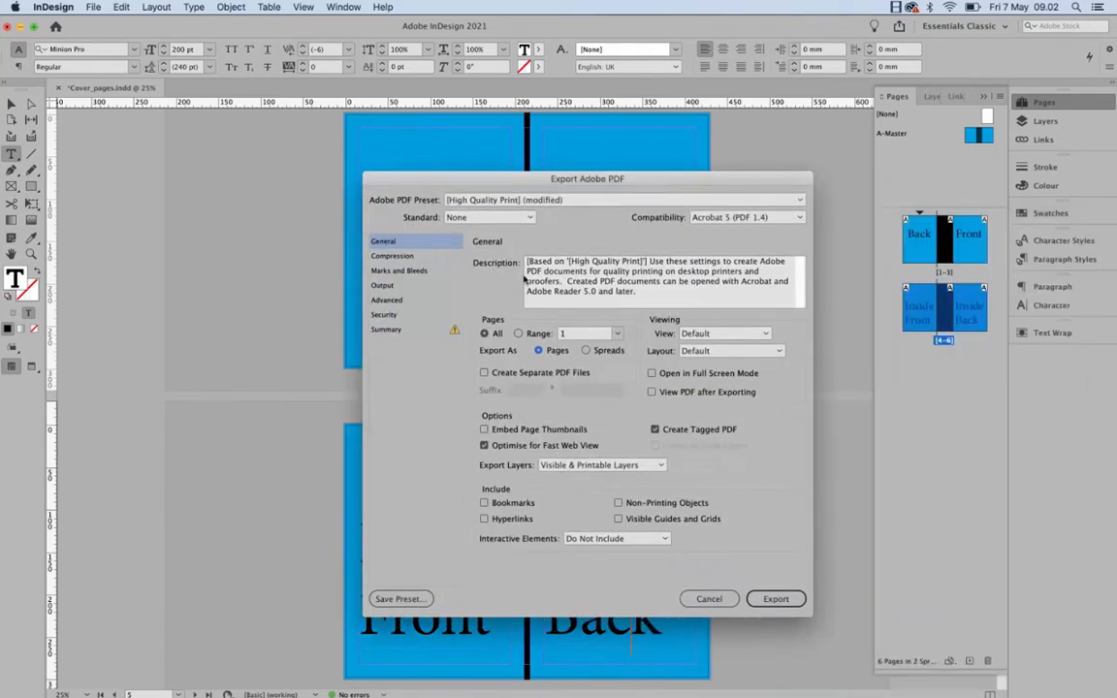
Set the PDF to export as spreads and shift the export dialog to compare with the cover layout
{"action": "left_click", "coordinate": [586, 351]}
{"action": "left_click_drag", "start_coordinate": [585, 191], "coordinate": [929, 225]}
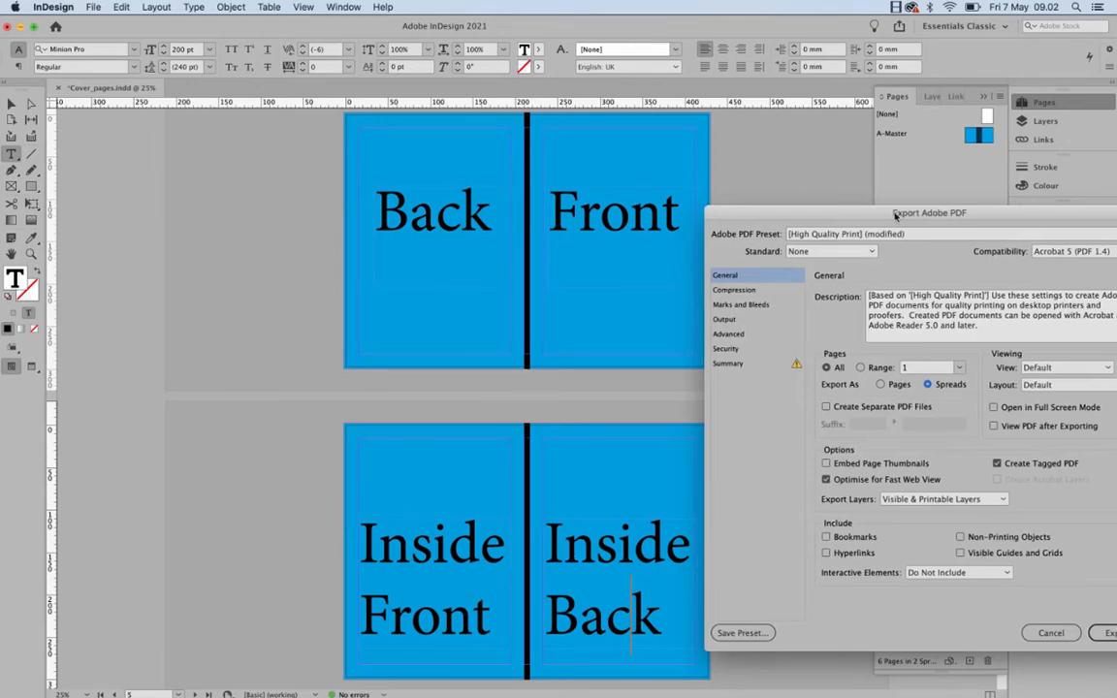
{"action": "left_click_drag", "start_coordinate": [817, 214], "coordinate": [453, 152]}
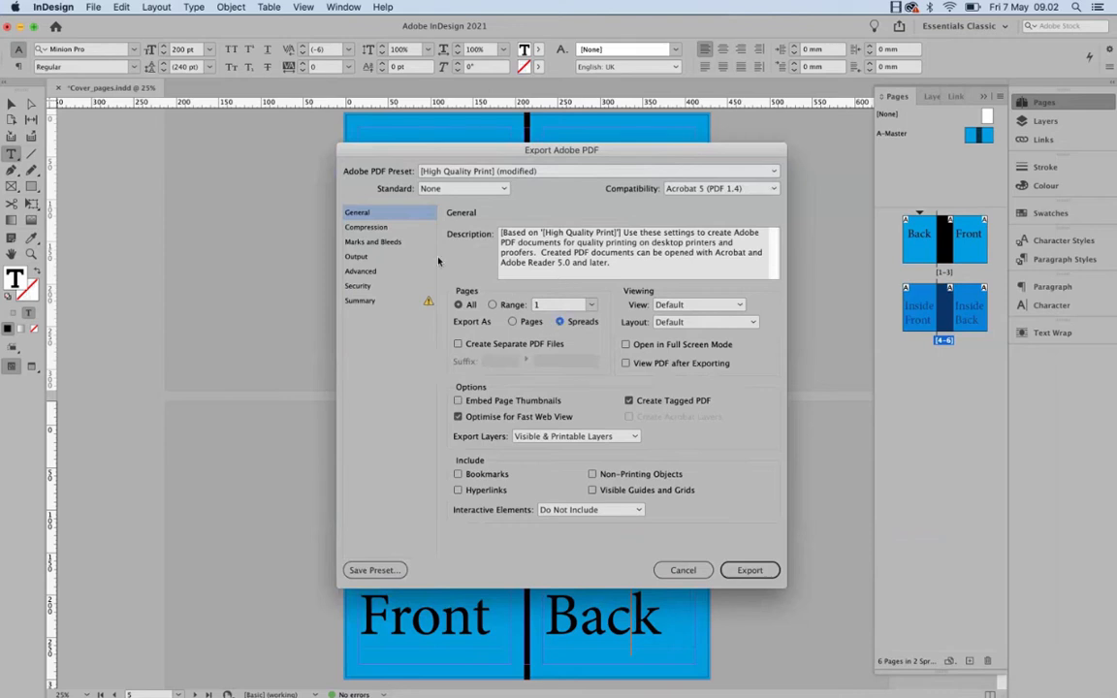
Include all printer's marks in the PDF and use the document bleed settings
{"action": "left_click", "coordinate": [373, 241]}
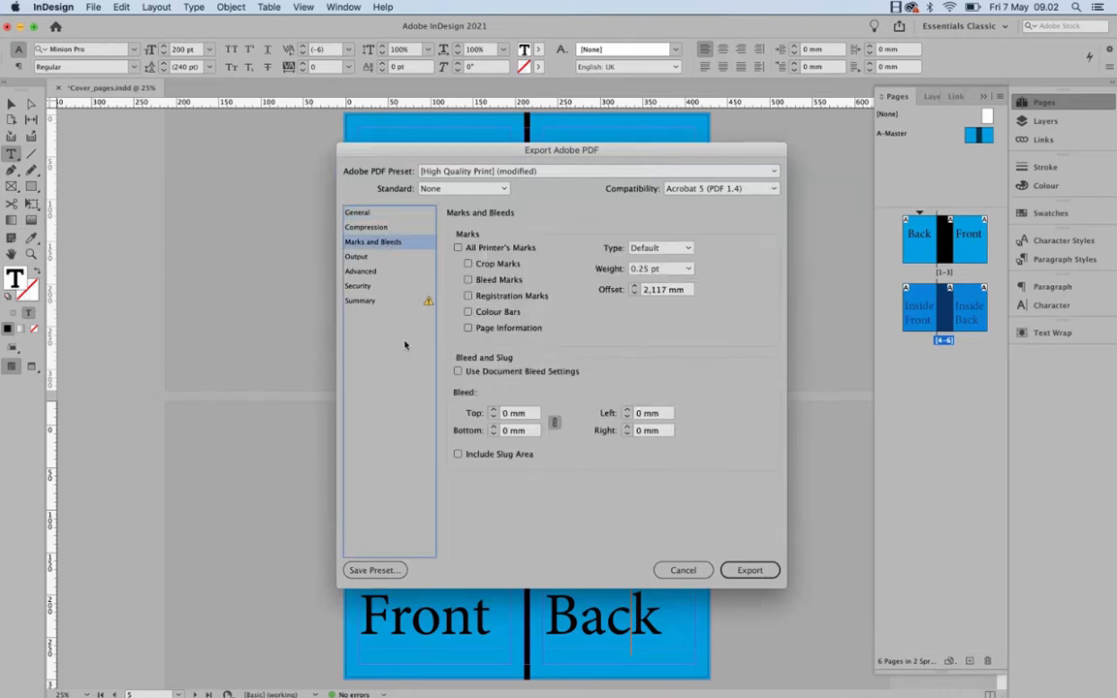
{"action": "left_click", "coordinate": [458, 248]}
{"action": "left_click", "coordinate": [459, 371]}
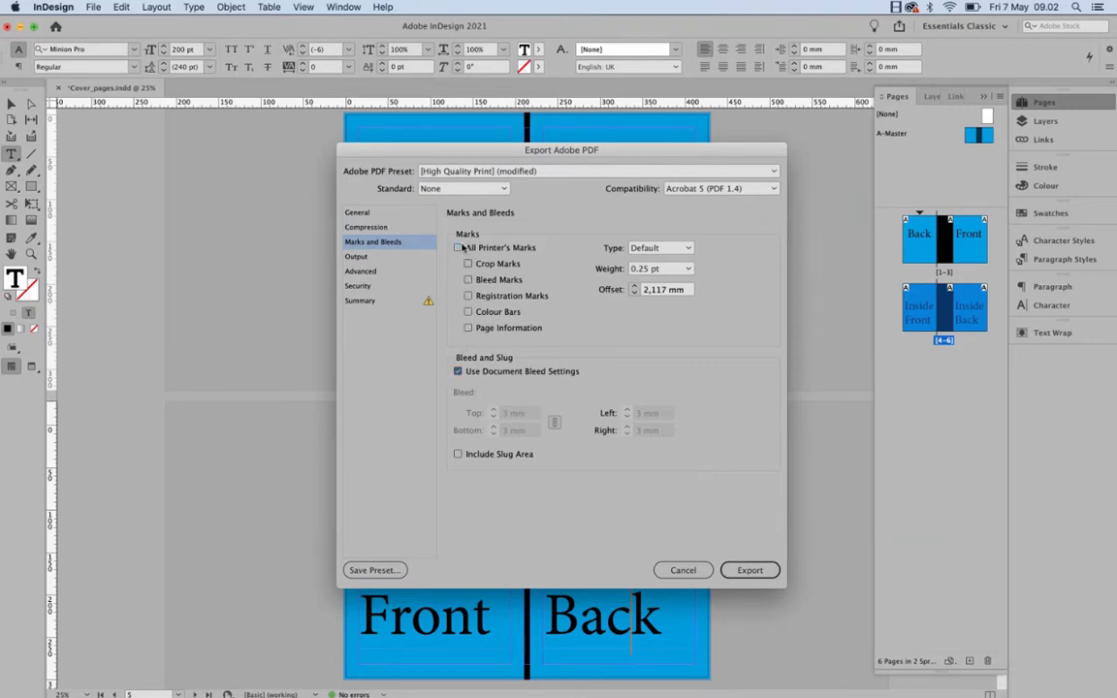
{"action": "left_click", "coordinate": [460, 373]}
{"action": "left_click", "coordinate": [459, 373]}
{"action": "left_click_drag", "start_coordinate": [451, 147], "coordinate": [405, 94]}
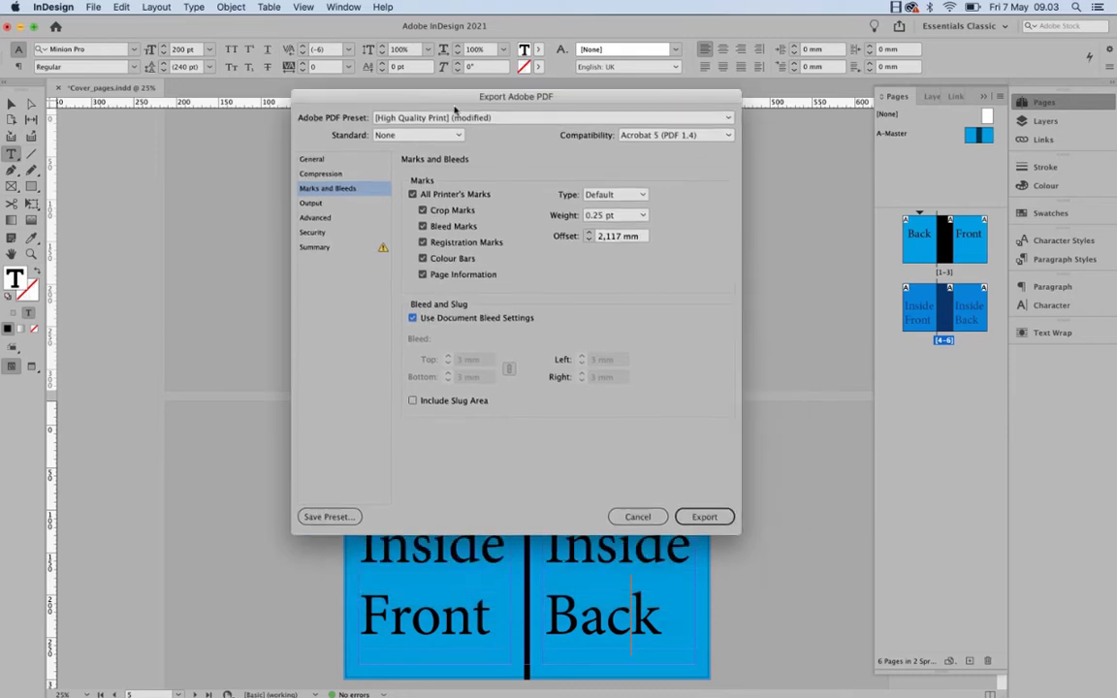
{"action": "left_click", "coordinate": [422, 243]}
{"action": "left_click", "coordinate": [423, 242]}
Recheck the general and the marks and bleeds settings, and export the cover PDF
{"action": "left_click", "coordinate": [315, 157]}
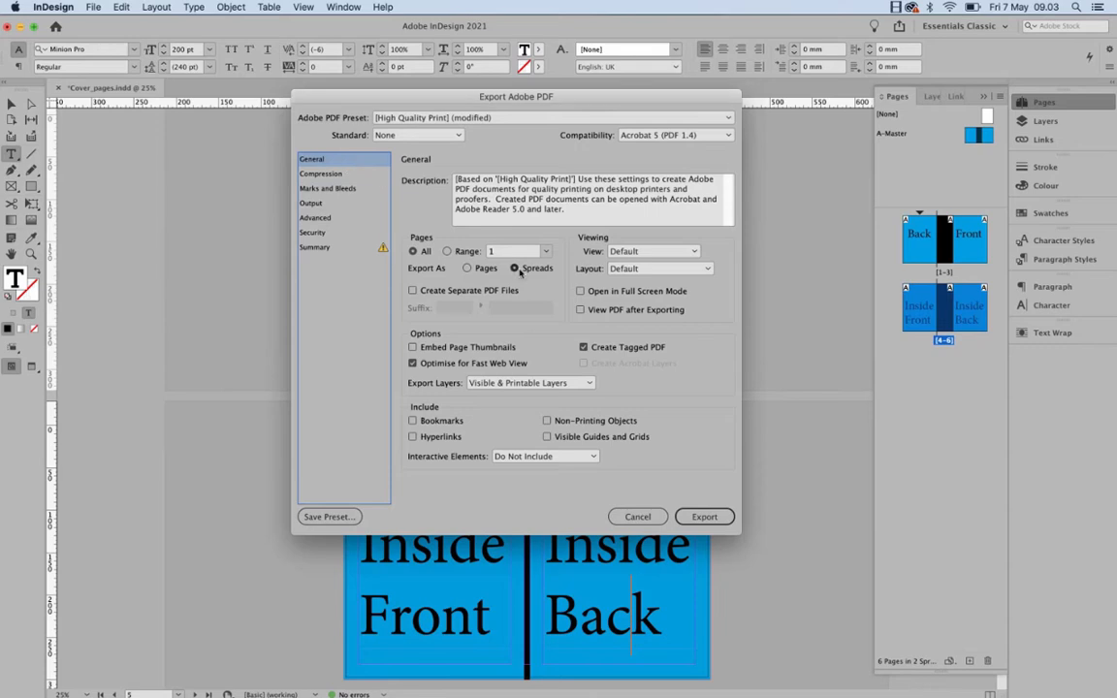
{"action": "left_click", "coordinate": [349, 189]}
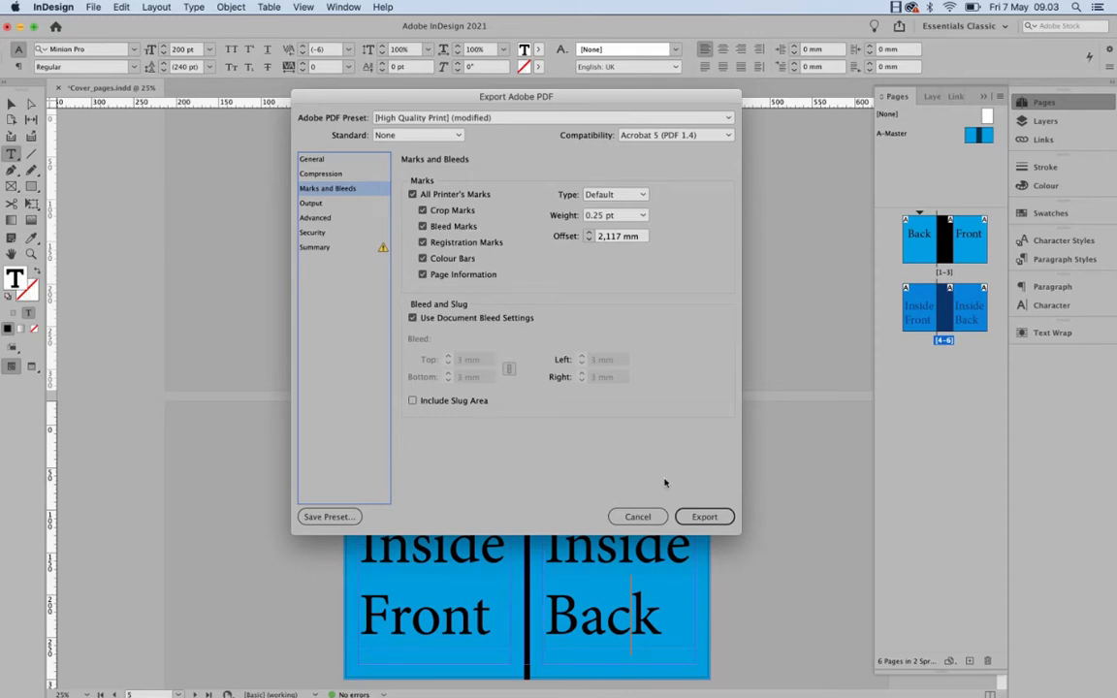
{"action": "left_click", "coordinate": [704, 520]}
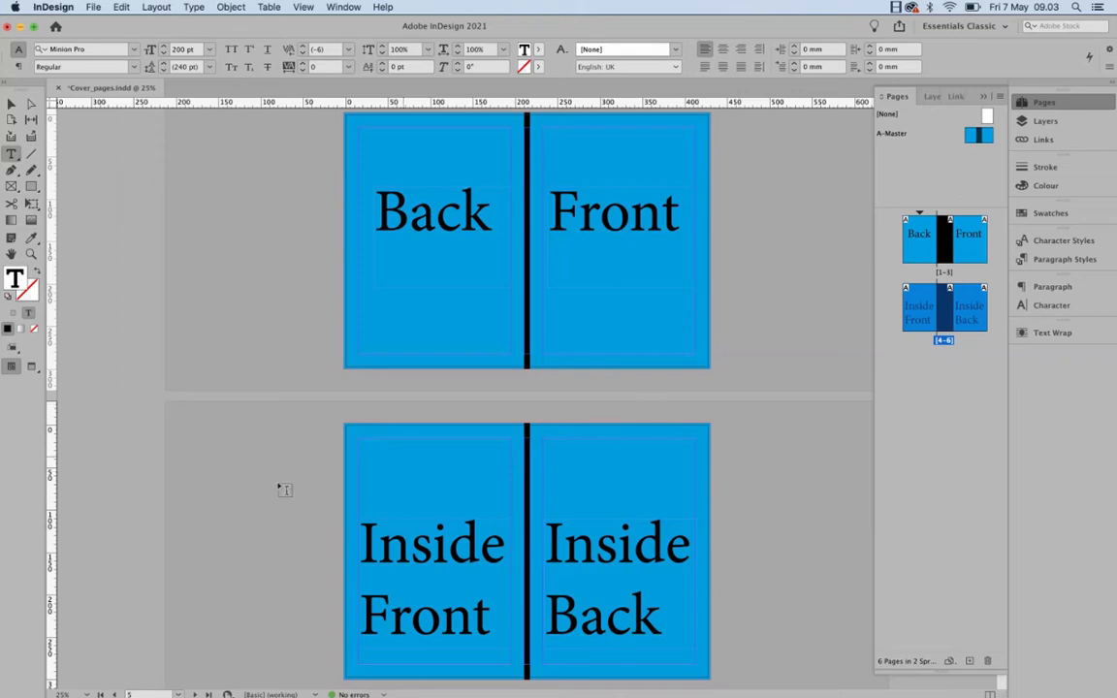
Open Cover_name_for_print.pdf from the examples folder and examine the marks, spine and page order on both spreads
{"action": "left_click", "coordinate": [21, 27]}
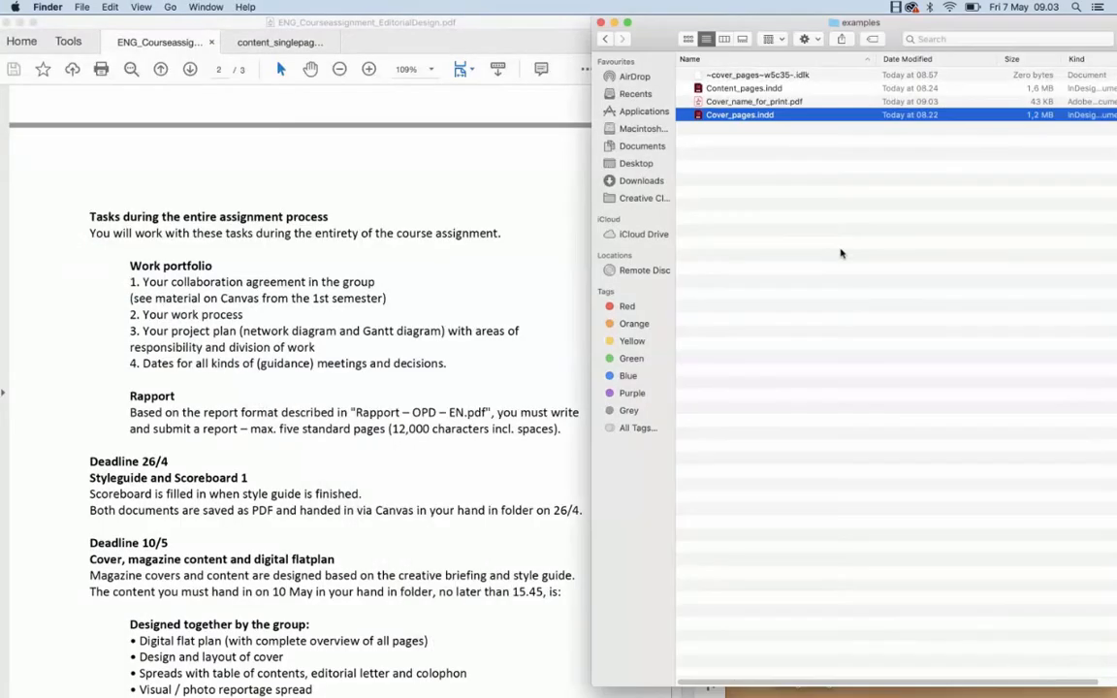
{"action": "double_click", "coordinate": [718, 101]}
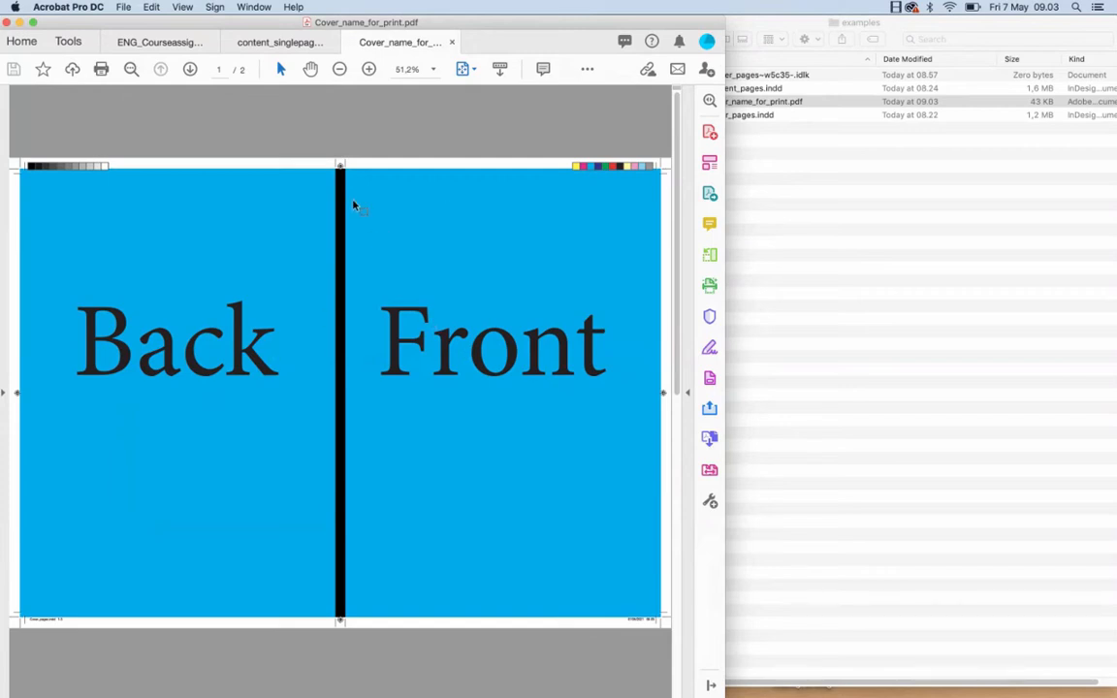
{"action": "scroll", "coordinate": [340, 361], "scroll_direction": "down", "scroll_amount": 2}
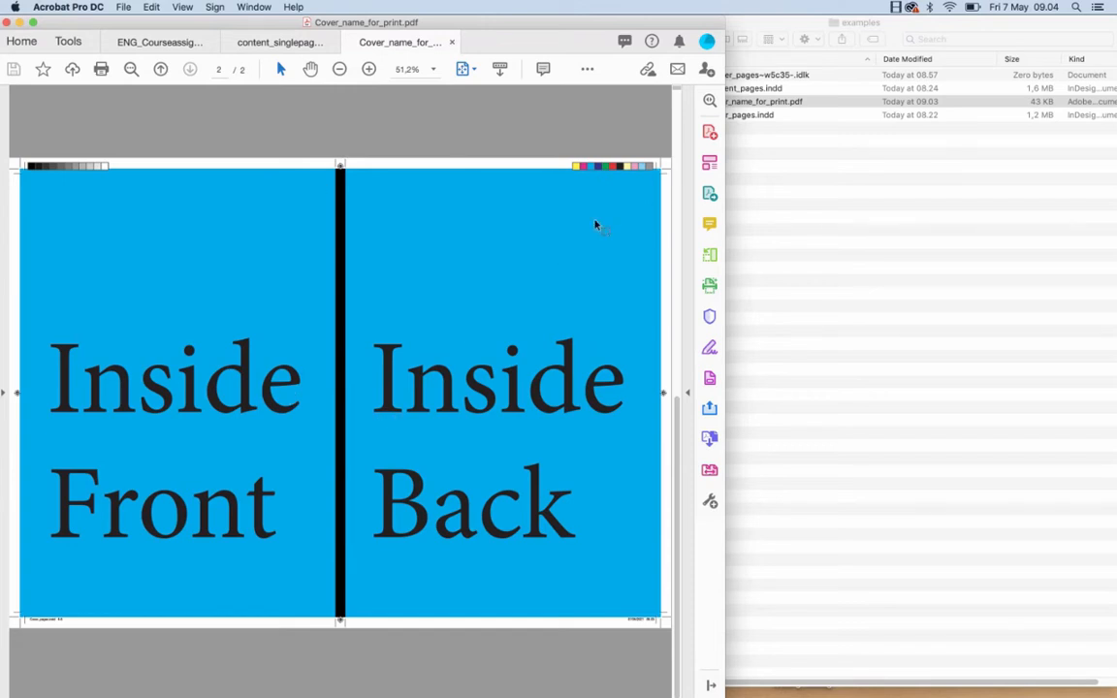
{"action": "scroll", "coordinate": [479, 303], "scroll_direction": "up", "scroll_amount": 2}
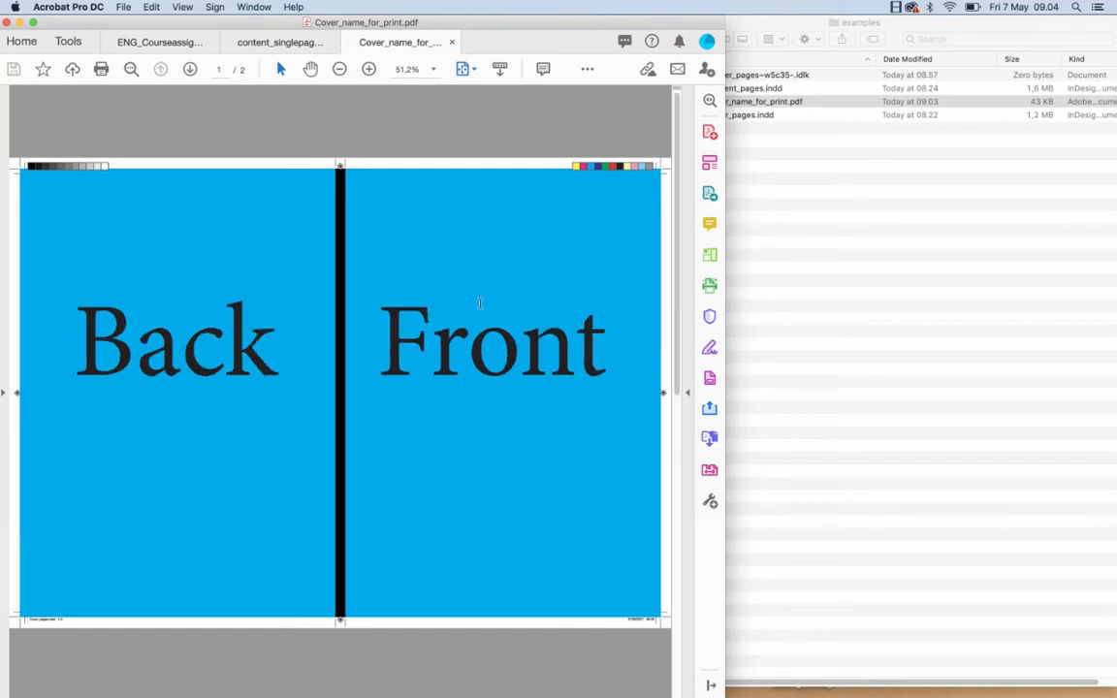
{"action": "scroll", "coordinate": [479, 306], "scroll_direction": "down", "scroll_amount": 2}
{"action": "scroll", "coordinate": [479, 306], "scroll_direction": "up", "scroll_amount": 2}
{"action": "scroll", "coordinate": [478, 308], "scroll_direction": "down", "scroll_amount": 2}
{"action": "scroll", "coordinate": [478, 309], "scroll_direction": "up", "scroll_amount": 2}
{"action": "scroll", "coordinate": [478, 309], "scroll_direction": "down", "scroll_amount": 2}
{"action": "scroll", "coordinate": [478, 309], "scroll_direction": "up", "scroll_amount": 2}
Open Content_pages.indd from the examples folder in InDesign
{"action": "left_click", "coordinate": [793, 205]}
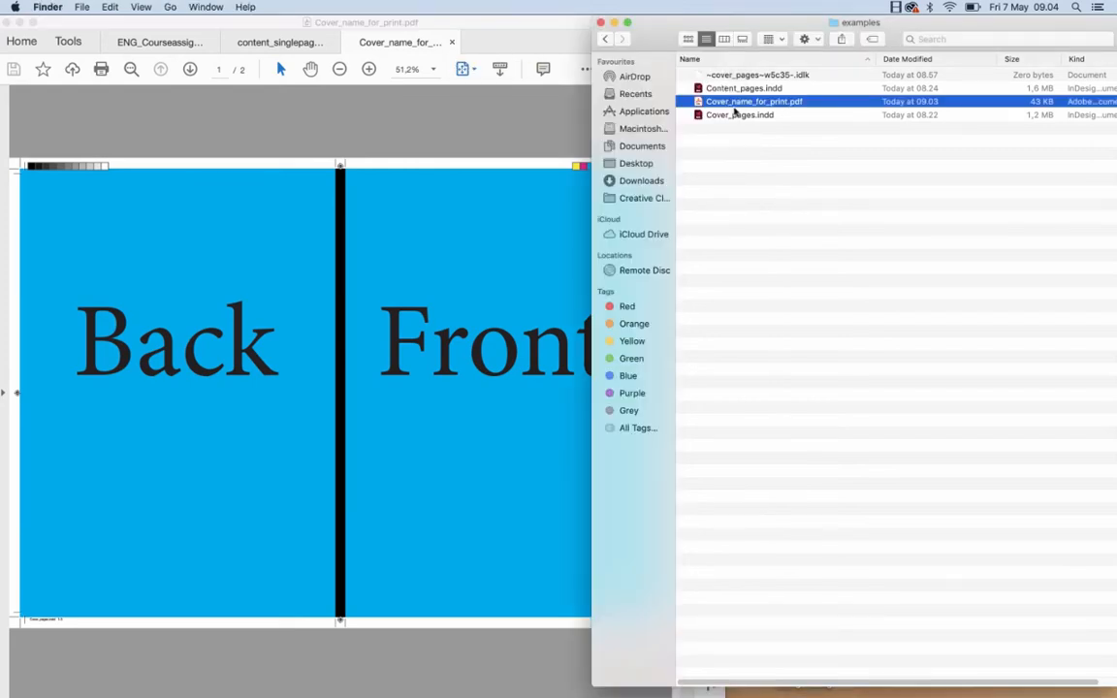
{"action": "left_click", "coordinate": [753, 88]}
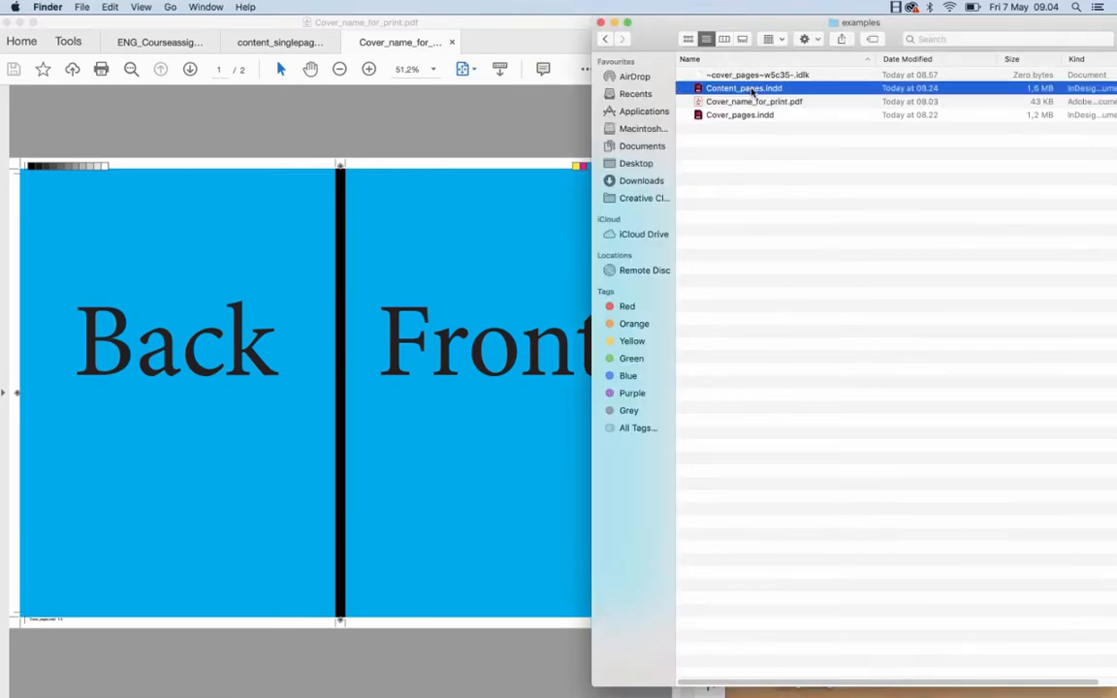
{"action": "double_click", "coordinate": [753, 88]}
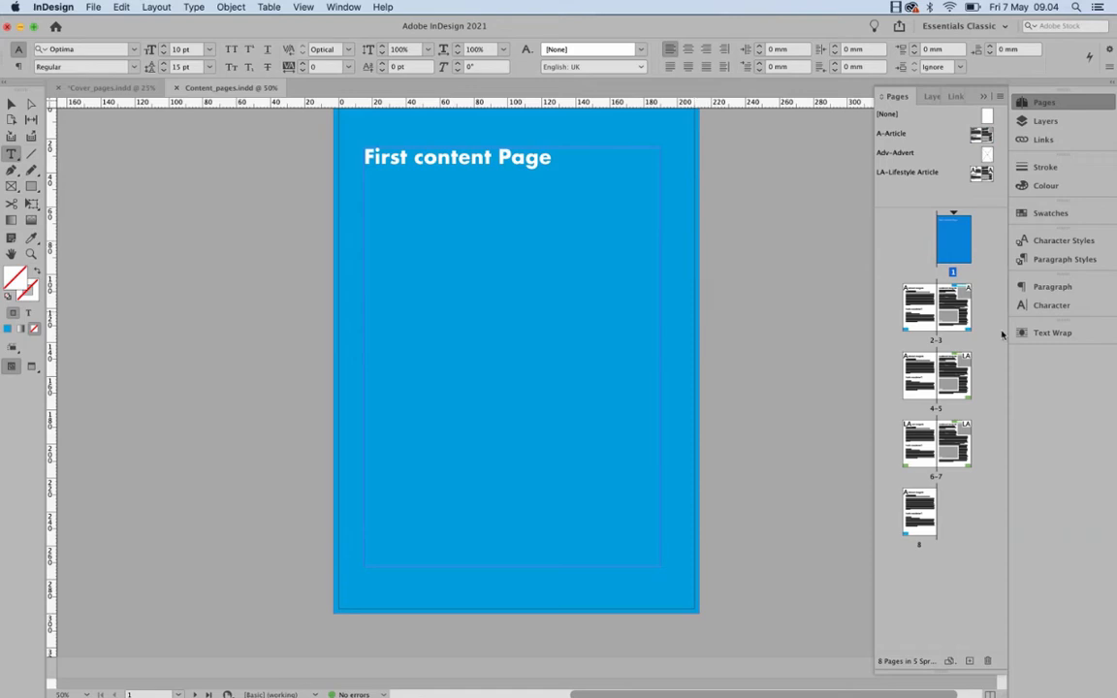
Look through spreads 2-3 and 4-5 of the content document and return to page 2
{"action": "double_click", "coordinate": [951, 312]}
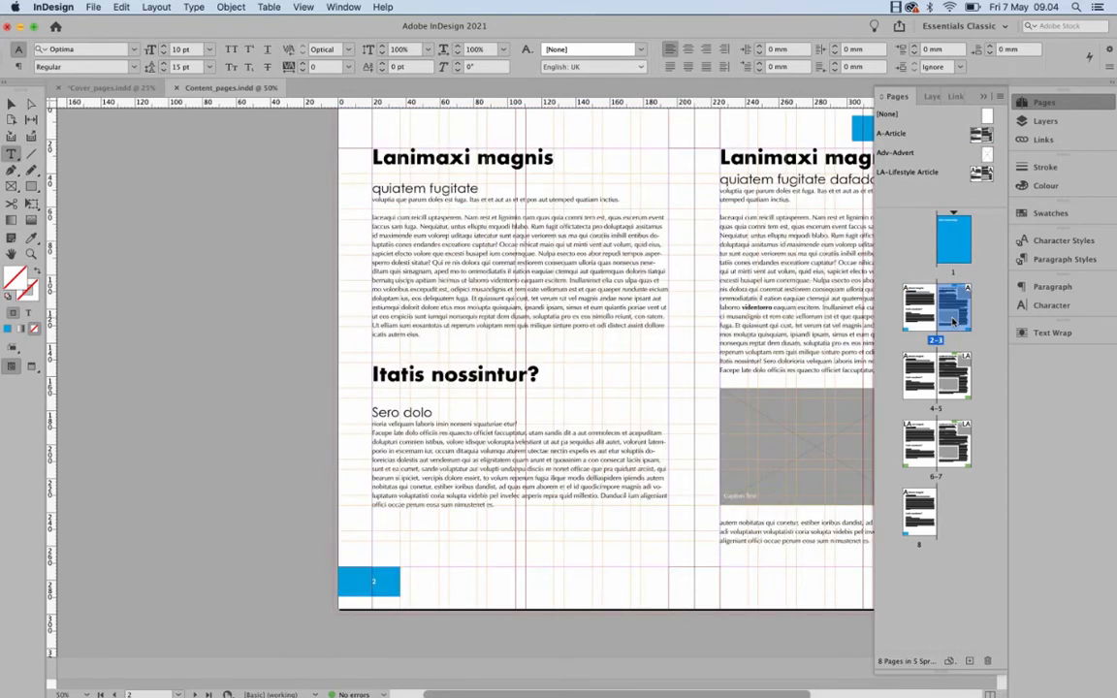
{"action": "double_click", "coordinate": [953, 320]}
{"action": "double_click", "coordinate": [948, 383]}
{"action": "double_click", "coordinate": [948, 383]}
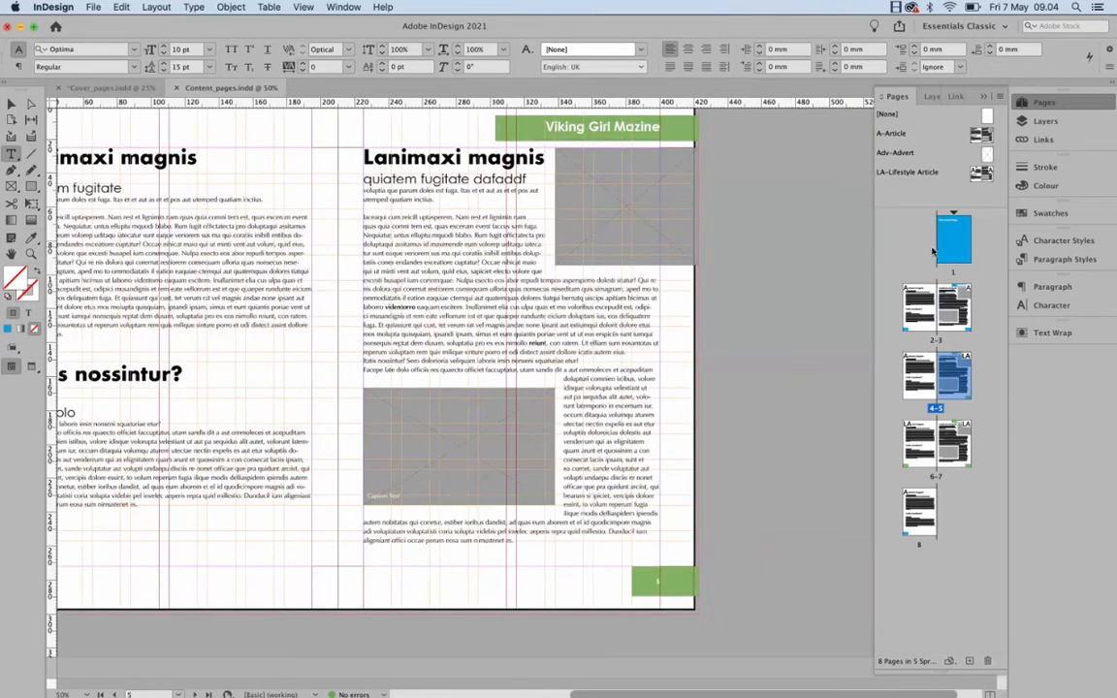
{"action": "double_click", "coordinate": [928, 295]}
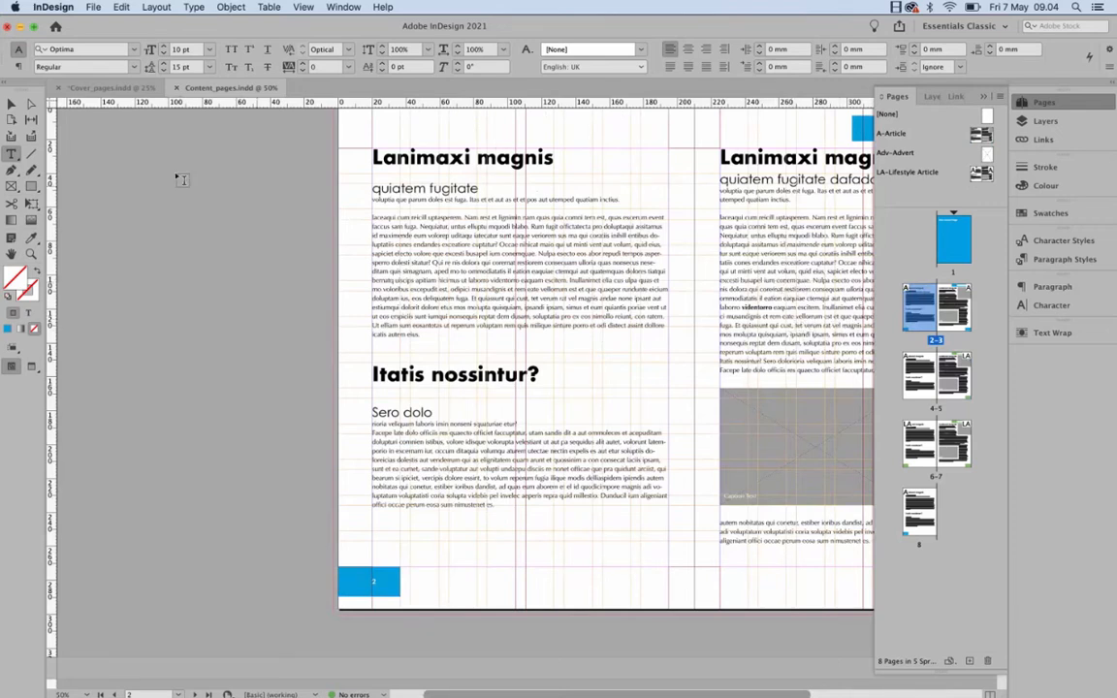
Preview spread 2-3 without guides and frame edges, and switch back to the normal view
{"action": "left_click", "coordinate": [12, 103]}
{"action": "key", "text": "w"}
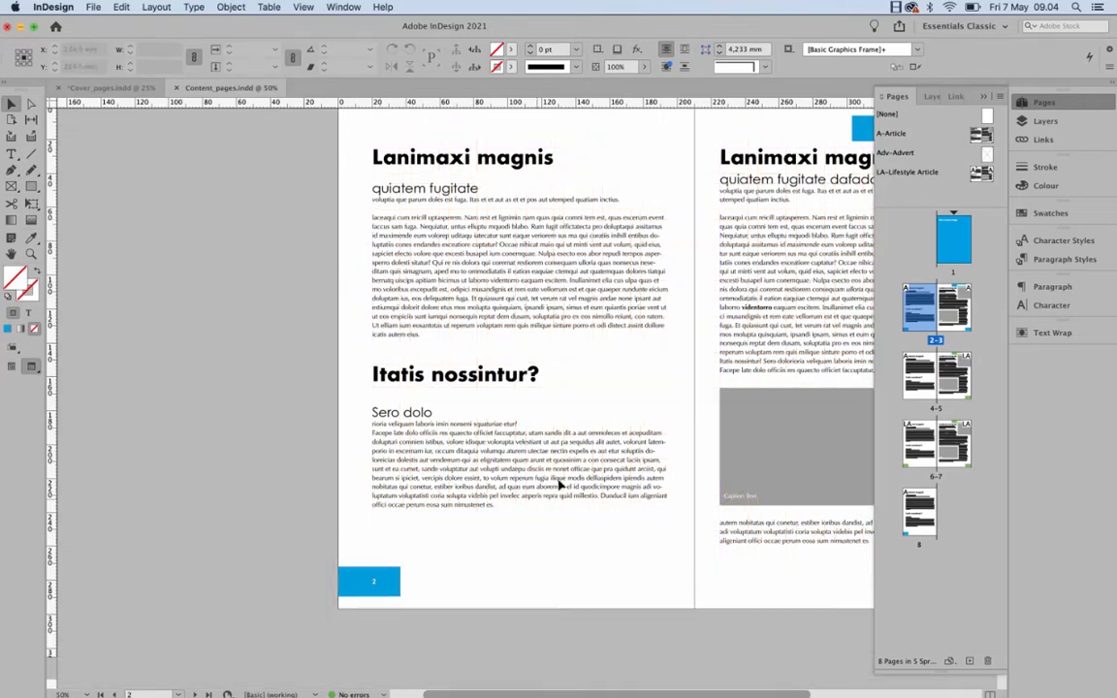
{"action": "left_click_drag", "start_coordinate": [609, 445], "coordinate": [509, 496]}
{"action": "scroll", "coordinate": [514, 500], "scroll_direction": "down", "scroll_amount": 1}
{"action": "scroll", "coordinate": [514, 500], "scroll_direction": "left", "scroll_amount": 1}
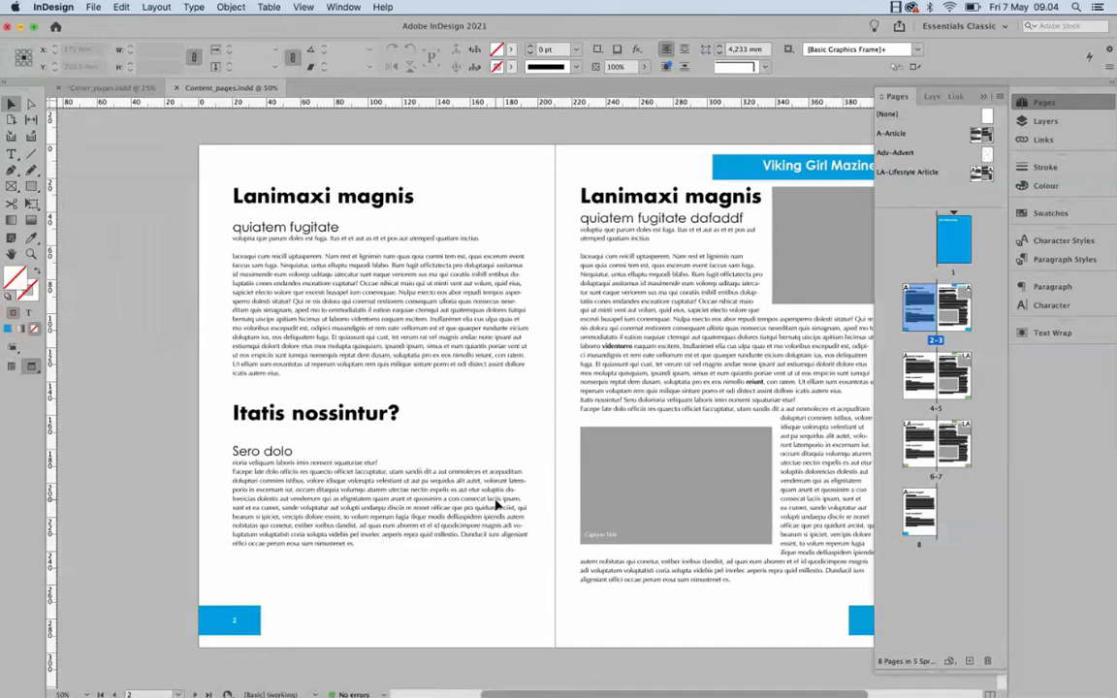
{"action": "key", "text": "w"}
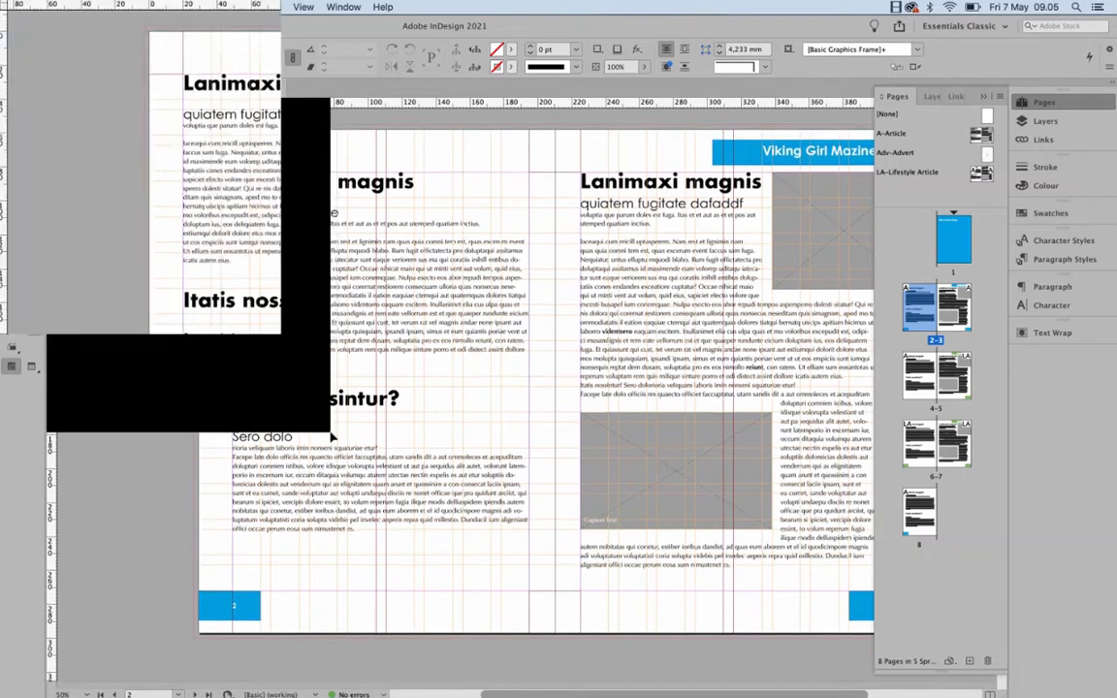
On the A-Article master's left page, extend the blue page-number box outward into the bleed, making it about 39.6 mm wide
{"action": "scroll", "coordinate": [329, 436], "scroll_direction": "down", "scroll_amount": 3}
{"action": "scroll", "coordinate": [330, 439], "scroll_direction": "down", "scroll_amount": 5}
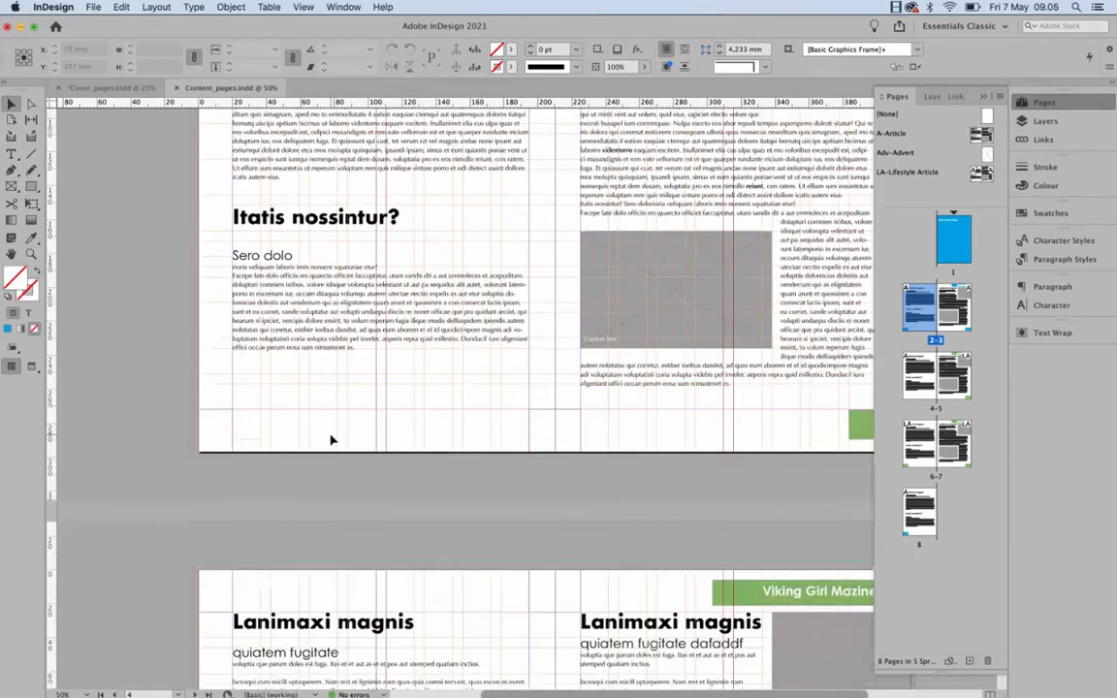
{"action": "scroll", "coordinate": [330, 439], "scroll_direction": "down", "scroll_amount": 8}
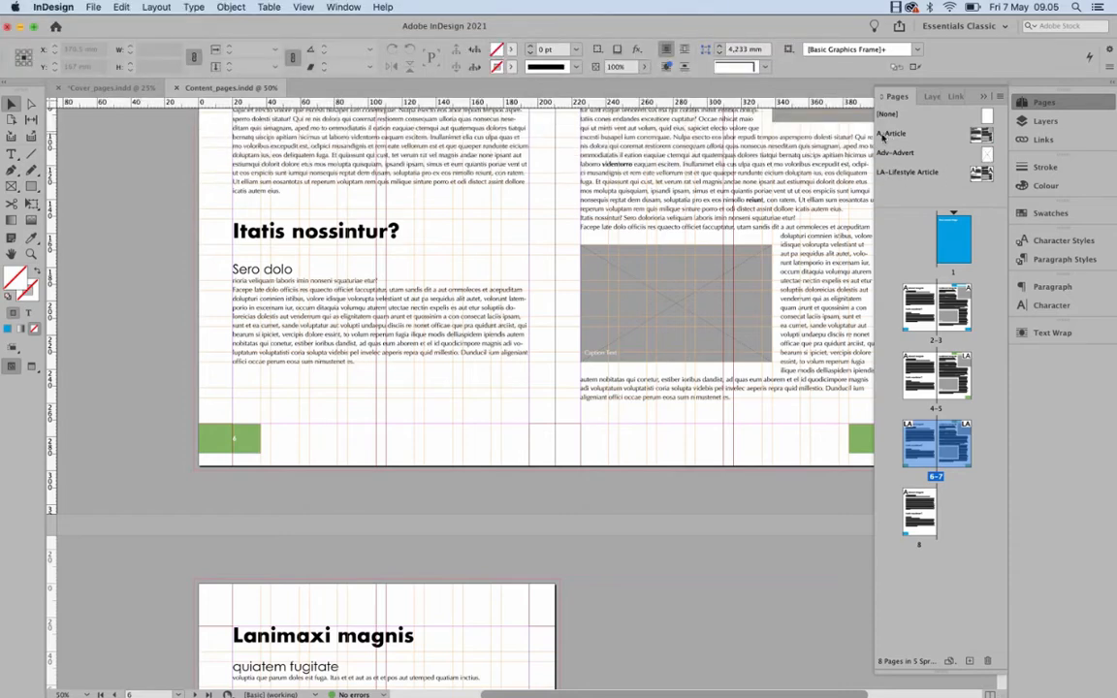
{"action": "double_click", "coordinate": [887, 171]}
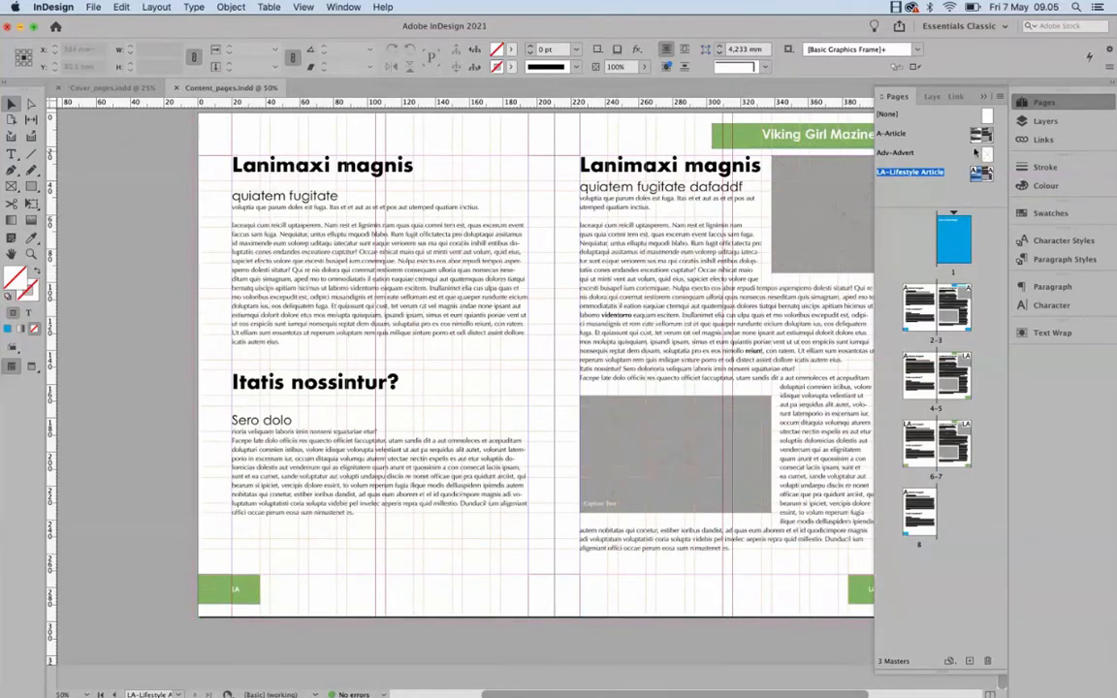
{"action": "double_click", "coordinate": [884, 133]}
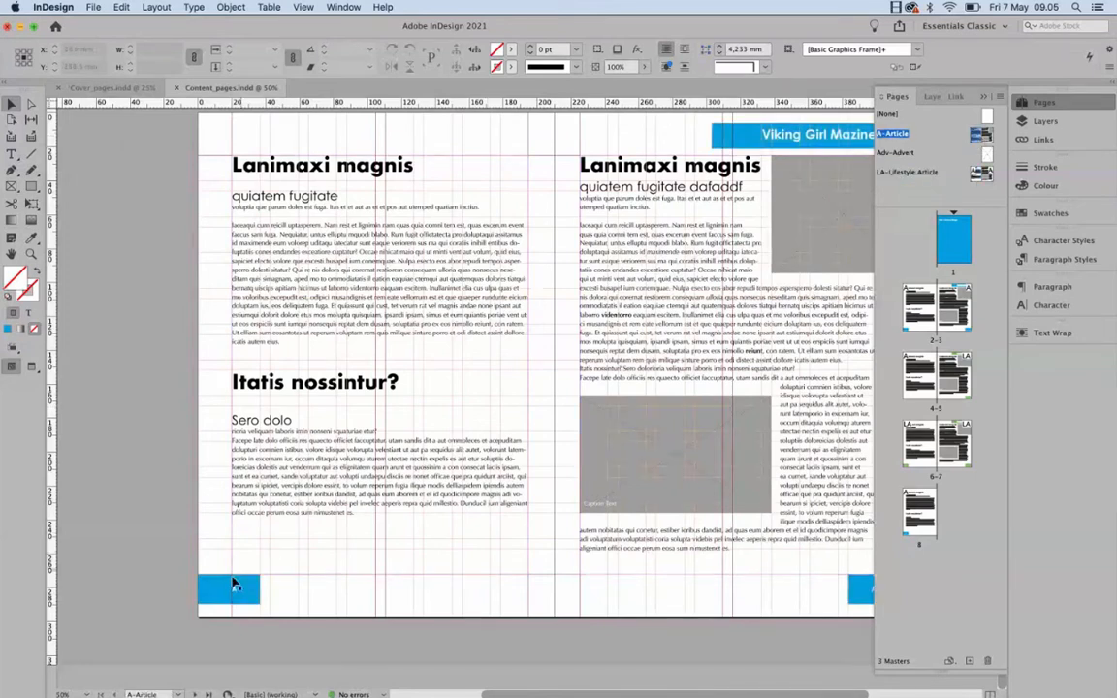
{"action": "left_click", "coordinate": [224, 589]}
{"action": "left_click_drag", "start_coordinate": [198, 587], "coordinate": [192, 588]}
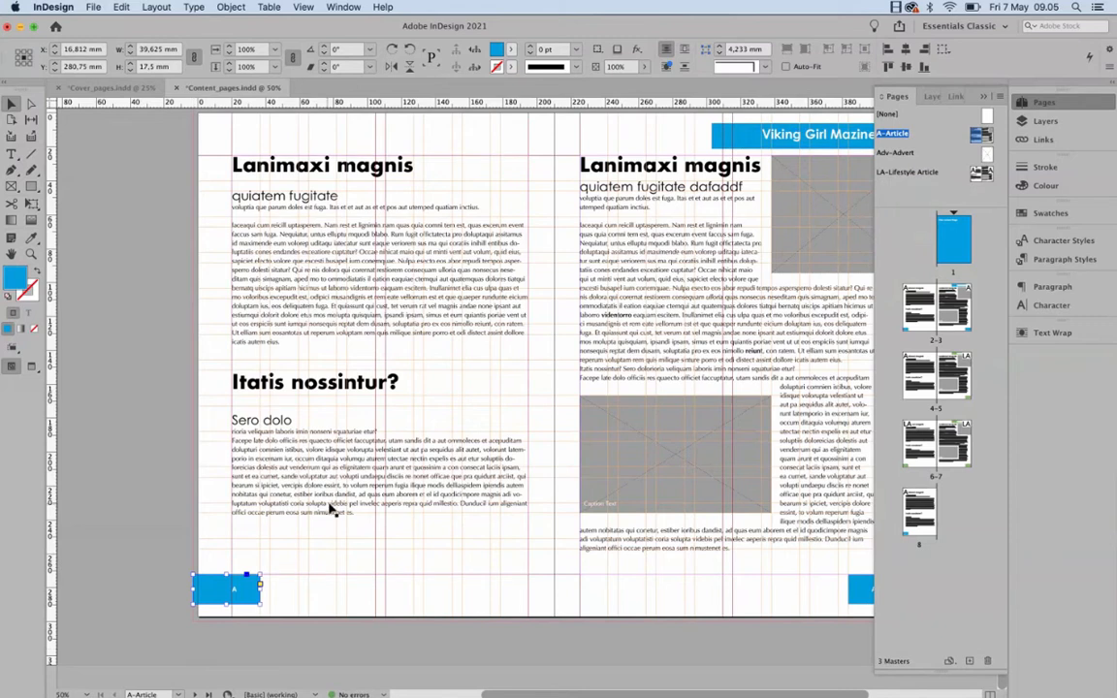
Check the extended page-number box on the LA-Lifestyle Article master and on the left pages of the document's spreads
{"action": "left_click", "coordinate": [933, 173], "text": "alt"}
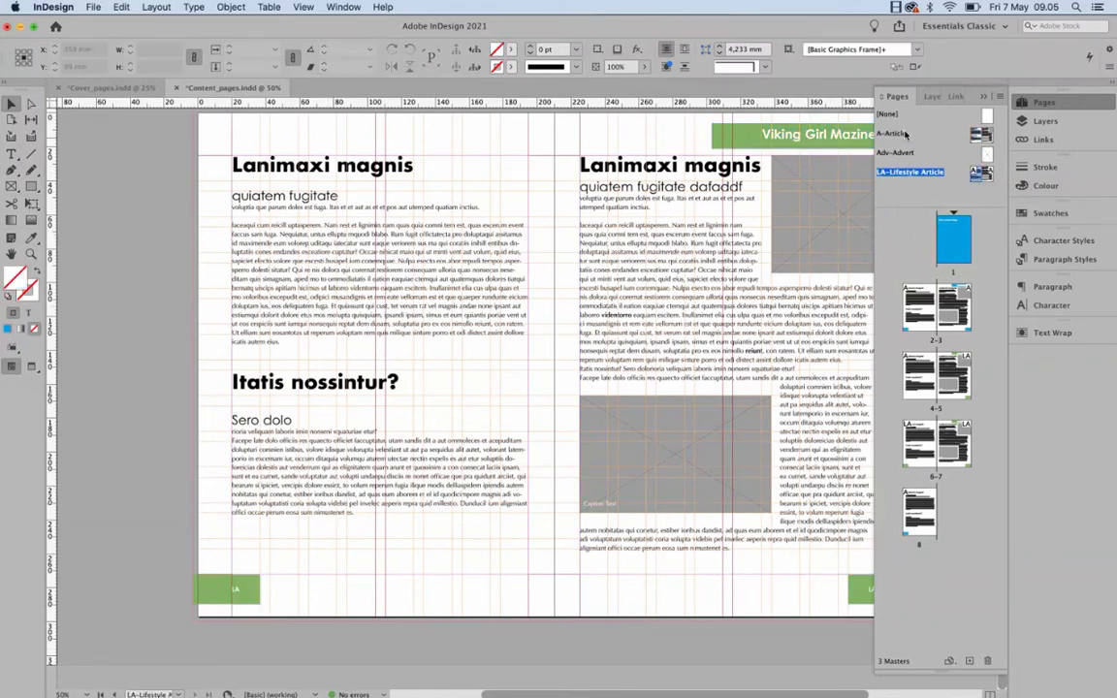
{"action": "double_click", "coordinate": [924, 331]}
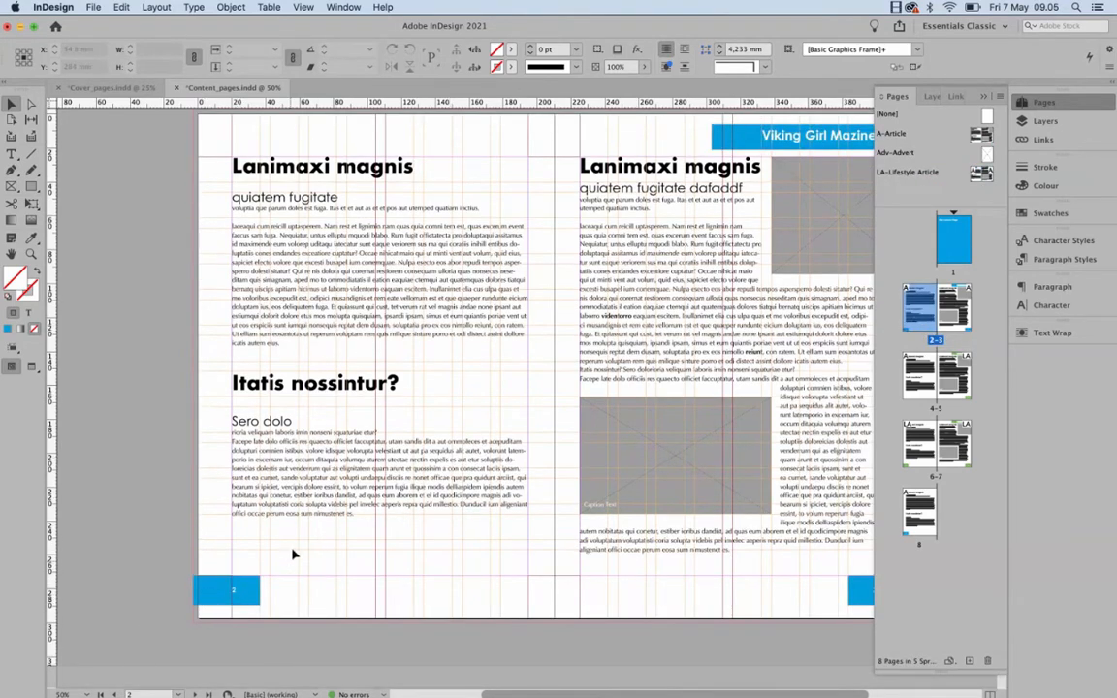
{"action": "scroll", "coordinate": [314, 578], "scroll_direction": "down", "scroll_amount": 3}
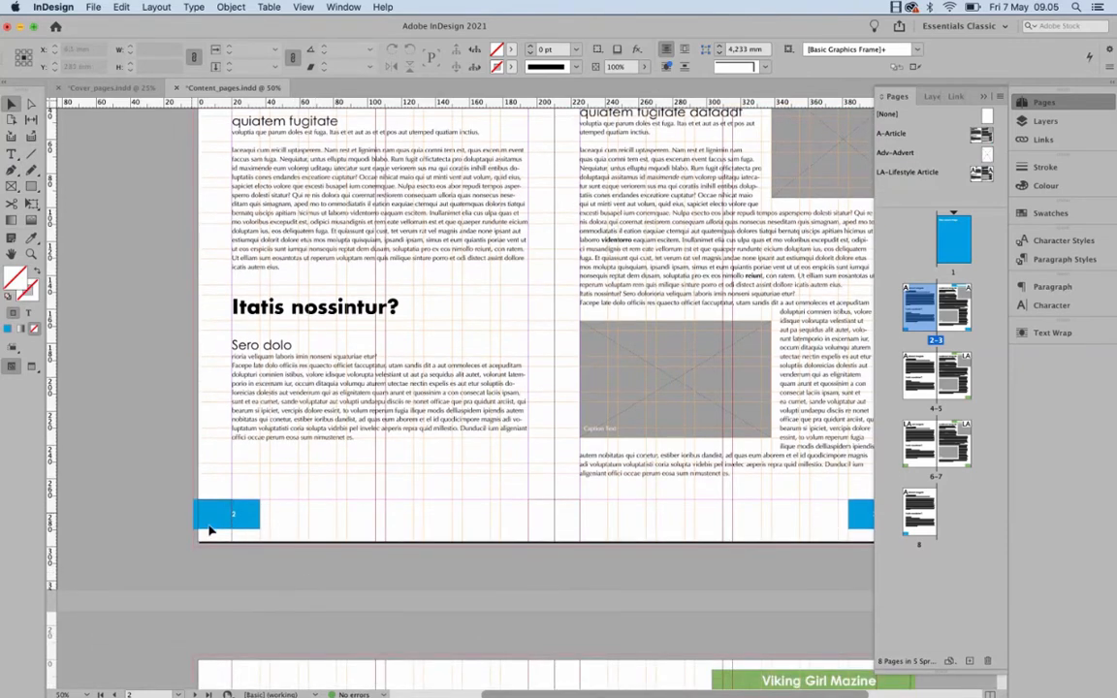
{"action": "scroll", "coordinate": [305, 563], "scroll_direction": "down", "scroll_amount": 2}
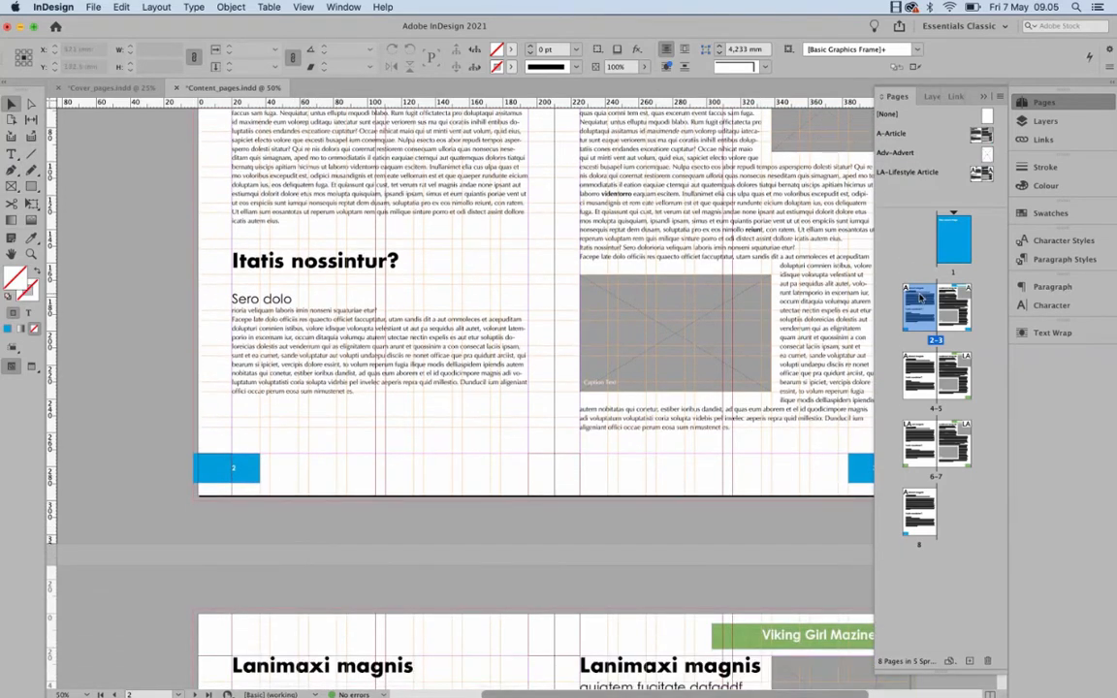
{"action": "scroll", "coordinate": [378, 512], "scroll_direction": "down", "scroll_amount": 20}
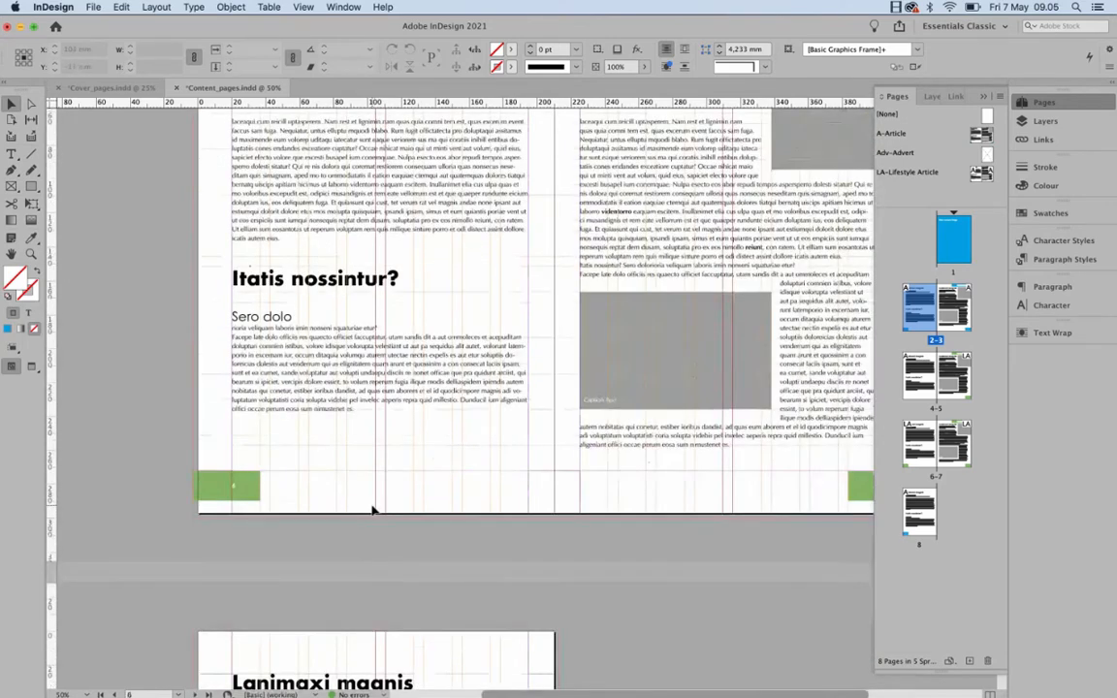
{"action": "left_click", "coordinate": [220, 485]}
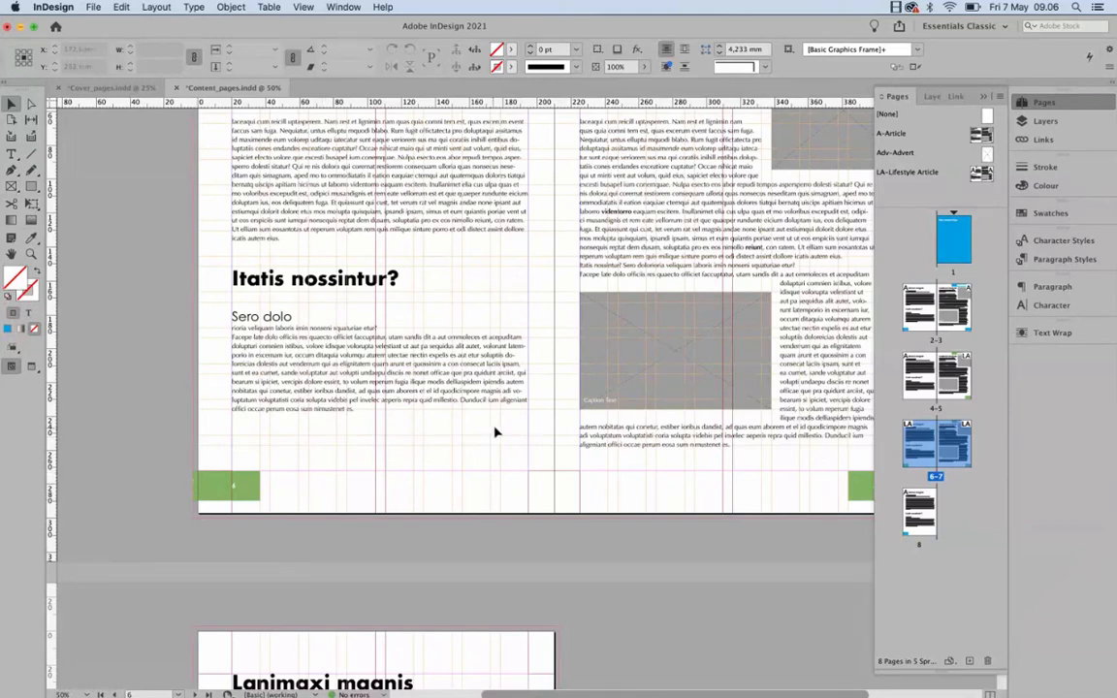
Look back over the inner content spreads and return to the first content page
{"action": "left_click_drag", "start_coordinate": [518, 332], "coordinate": [414, 555]}
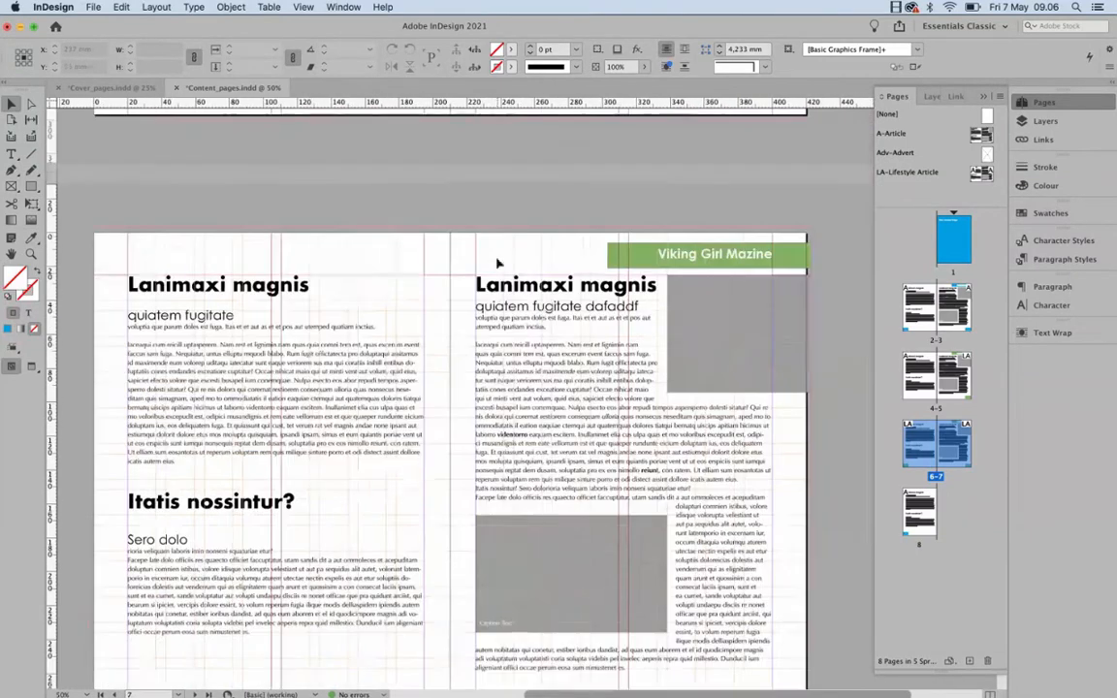
{"action": "left_click_drag", "start_coordinate": [497, 262], "coordinate": [531, 471]}
{"action": "left_click_drag", "start_coordinate": [509, 376], "coordinate": [530, 448]}
{"action": "left_click_drag", "start_coordinate": [448, 163], "coordinate": [498, 402]}
{"action": "left_click_drag", "start_coordinate": [516, 317], "coordinate": [500, 373]}
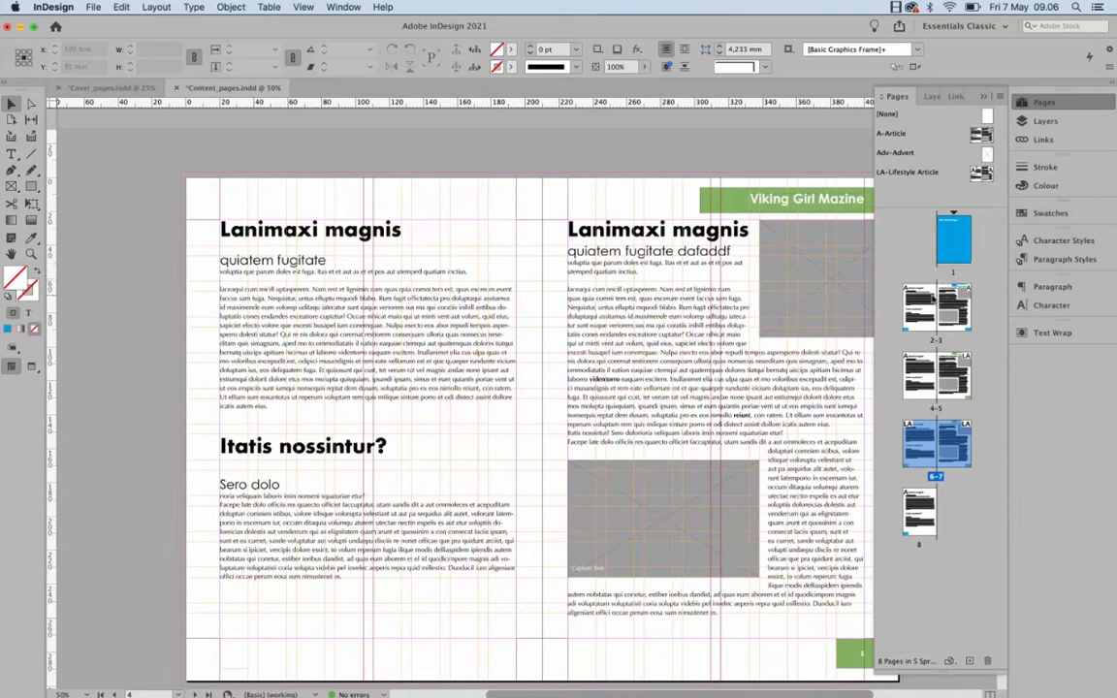
{"action": "double_click", "coordinate": [954, 241]}
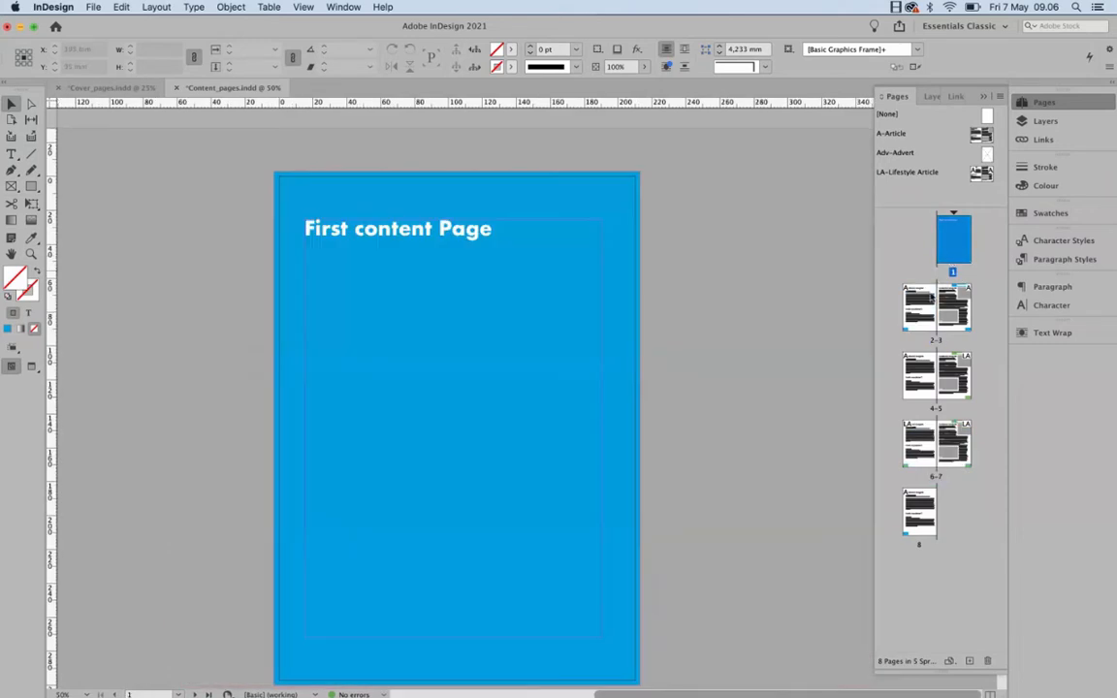
Look through content pages 2 to 7 one by one and return to the first content page
{"action": "double_click", "coordinate": [926, 301]}
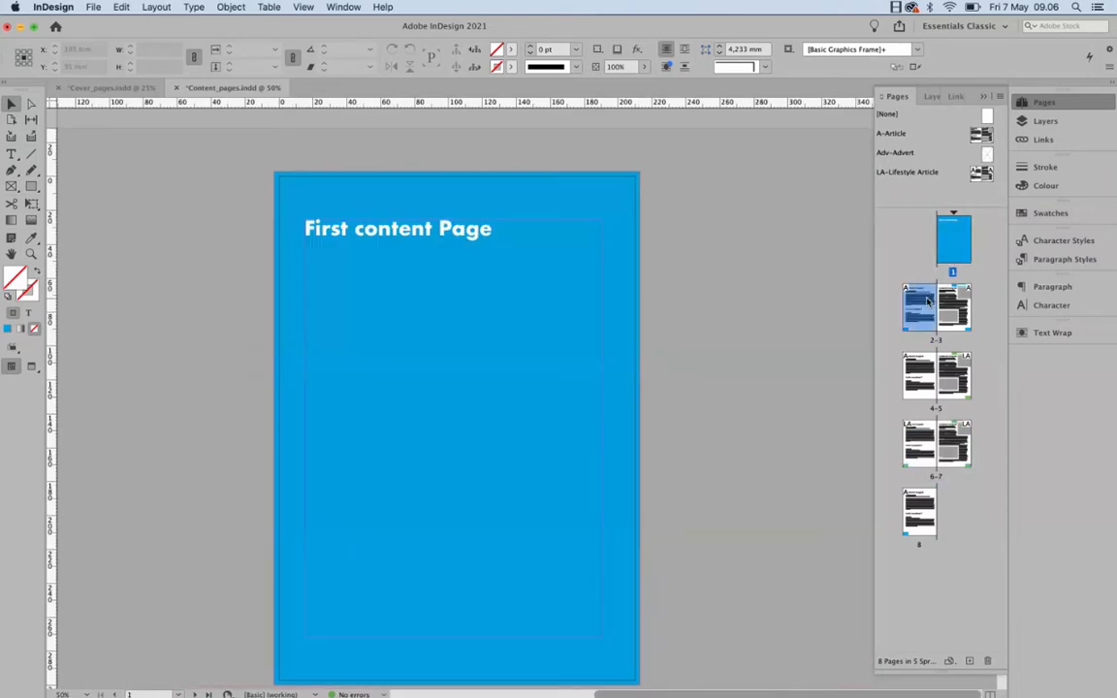
{"action": "double_click", "coordinate": [951, 307]}
{"action": "left_click", "coordinate": [919, 379]}
{"action": "double_click", "coordinate": [919, 379]}
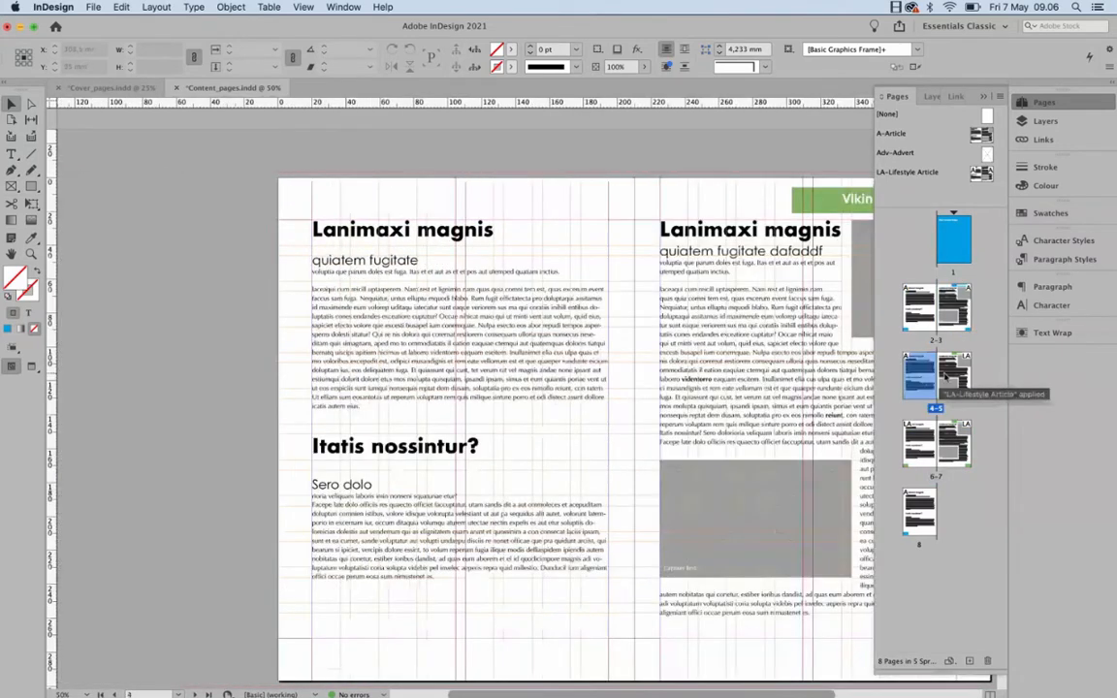
{"action": "double_click", "coordinate": [951, 378]}
{"action": "double_click", "coordinate": [920, 445]}
{"action": "left_click", "coordinate": [949, 436]}
{"action": "double_click", "coordinate": [950, 435]}
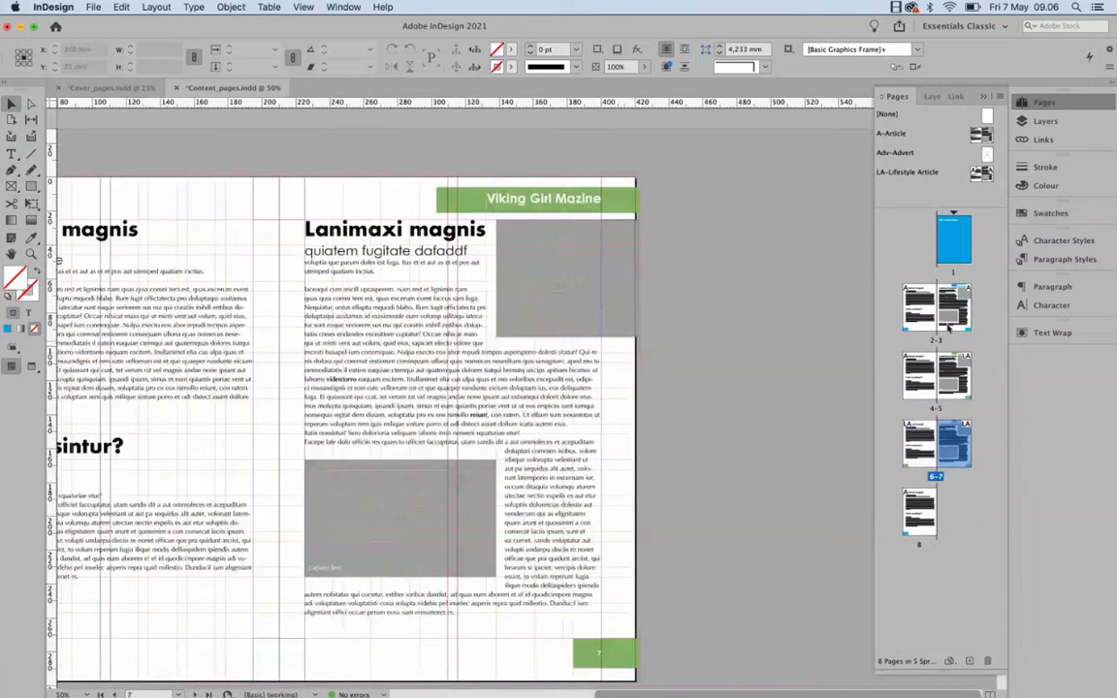
{"action": "double_click", "coordinate": [954, 240]}
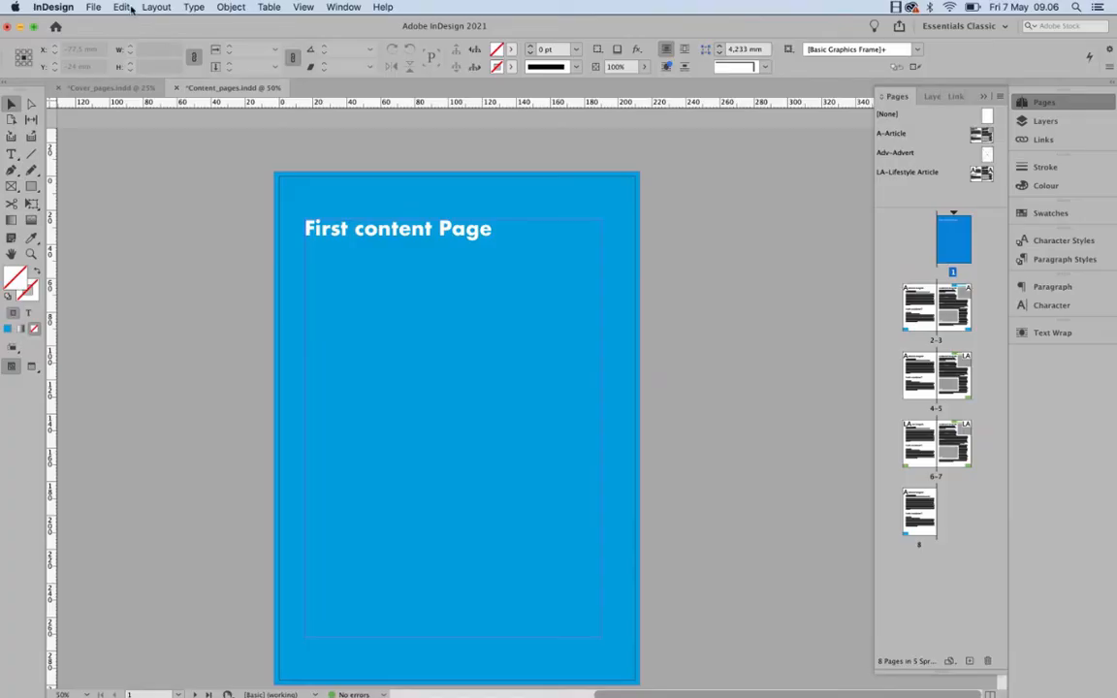
{"action": "left_click", "coordinate": [93, 8]}
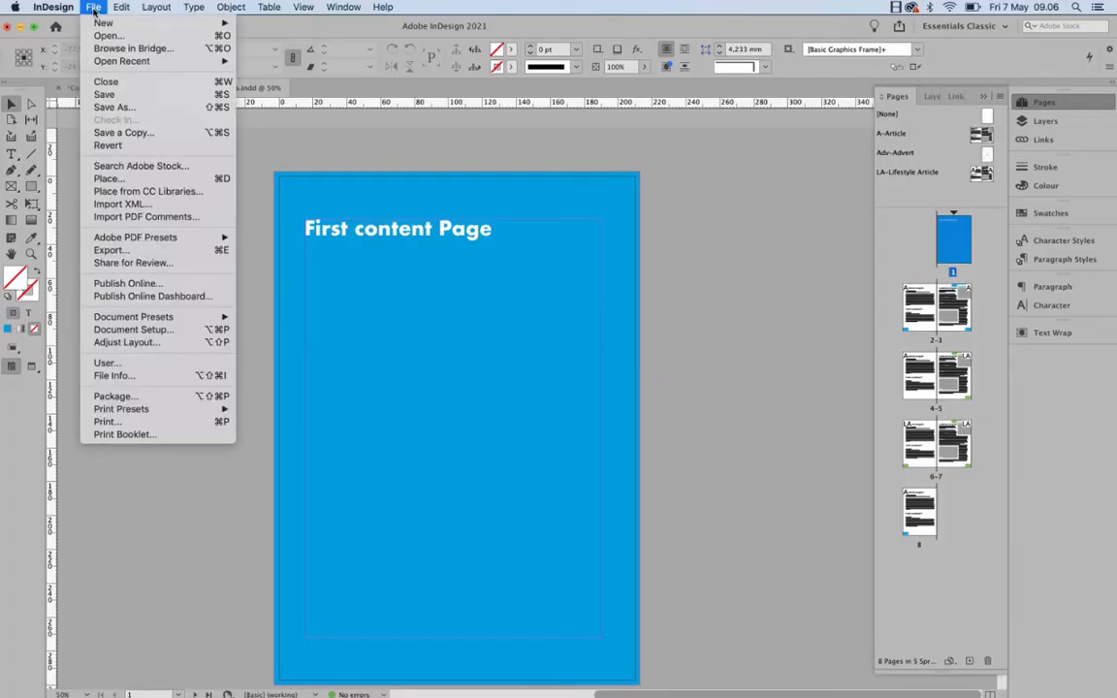
{"action": "left_click", "coordinate": [107, 250]}
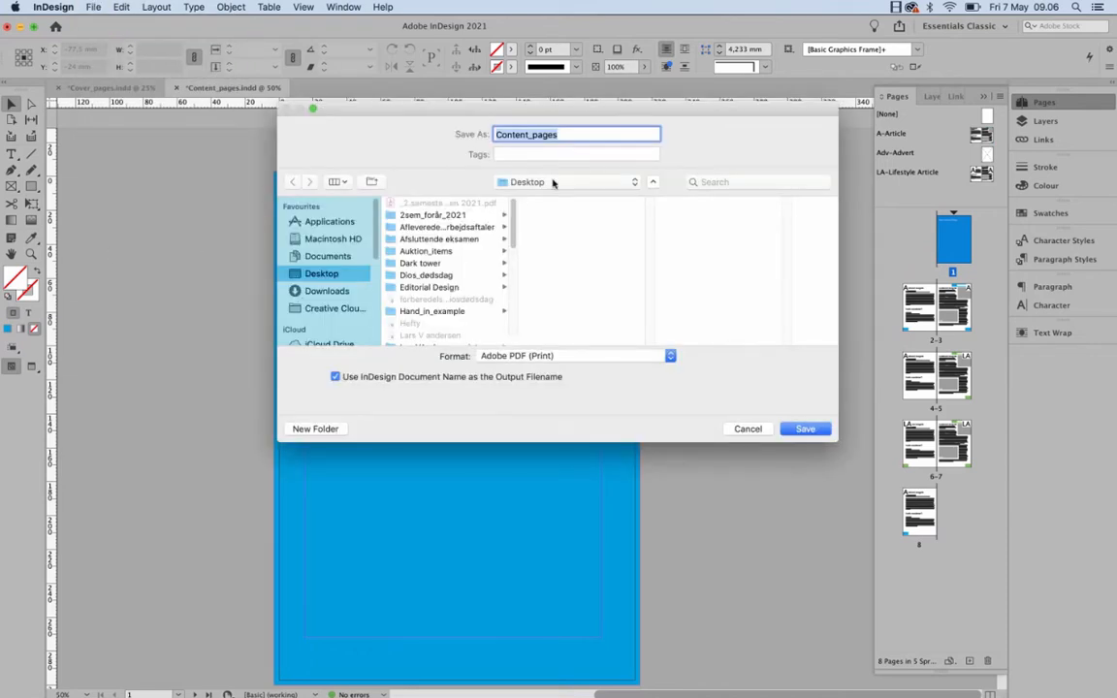
{"action": "left_click", "coordinate": [607, 137]}
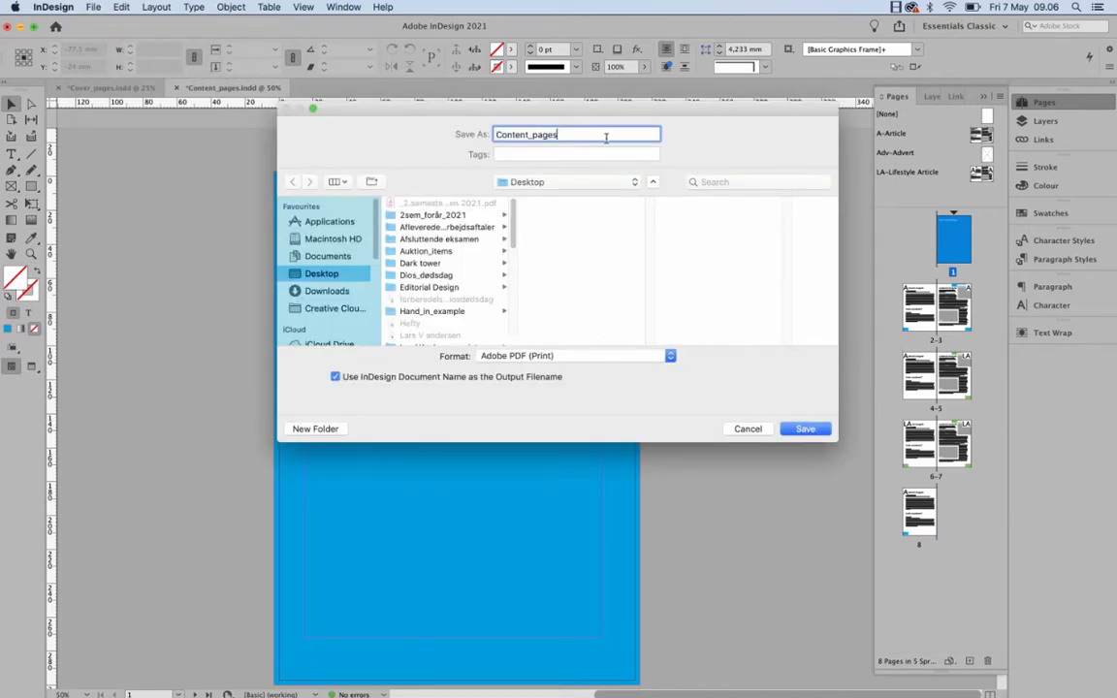
{"action": "type", "text": "_fr"}
{"action": "type", "text": "for_print"}
{"action": "left_click", "coordinate": [803, 429]}
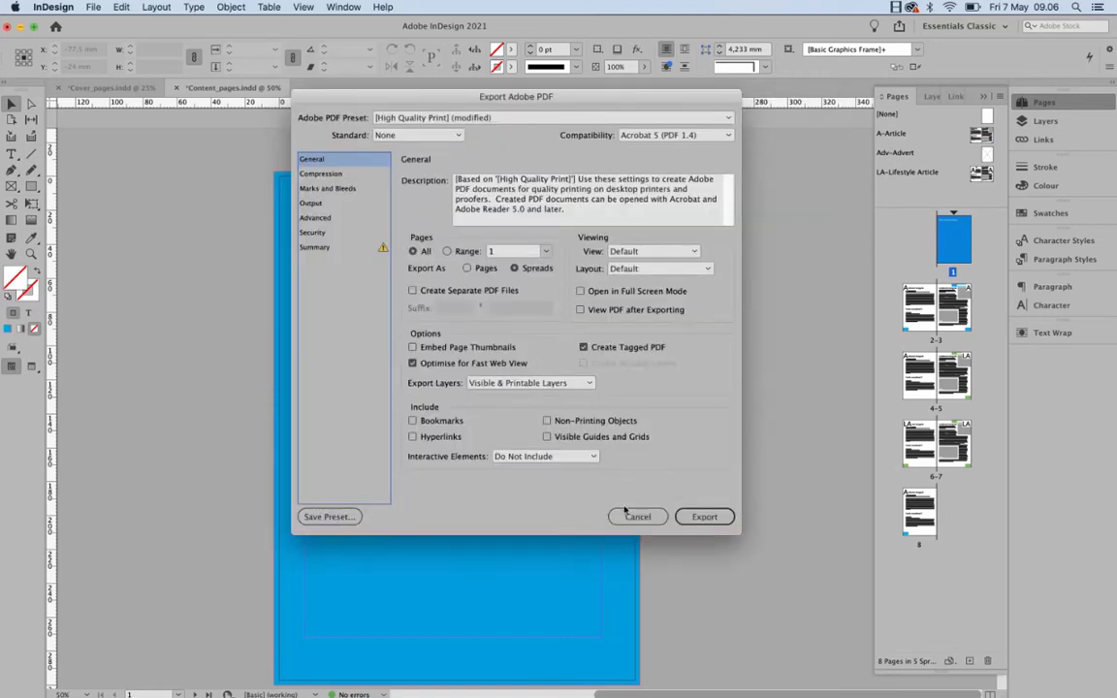
{"action": "left_click", "coordinate": [632, 516]}
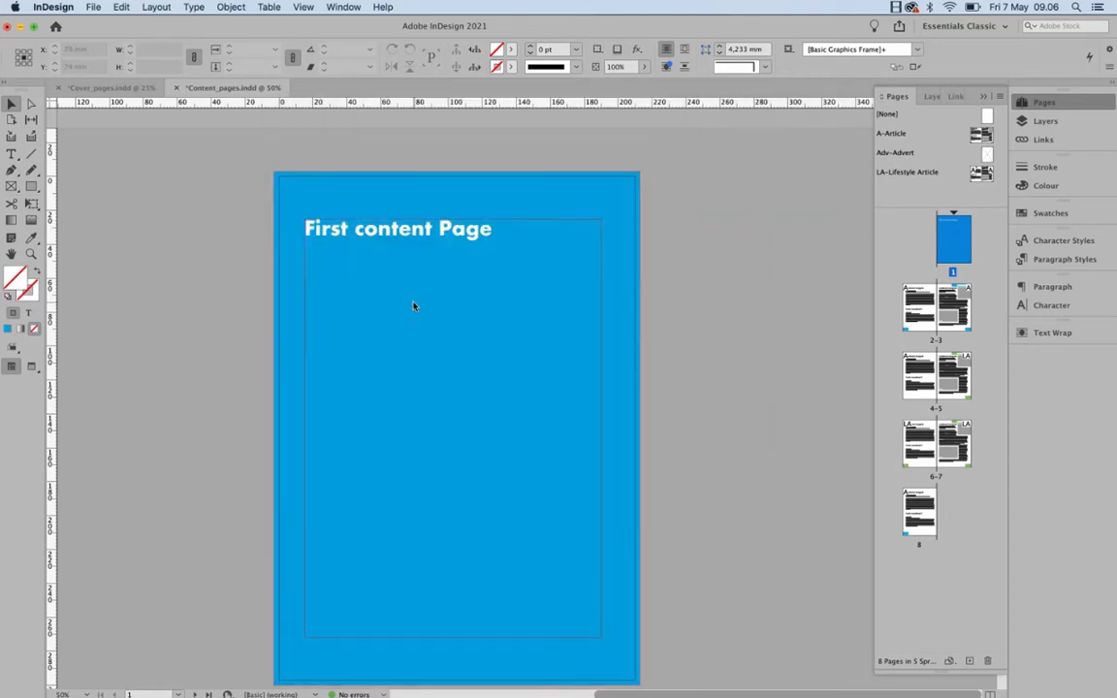
Start a print PDF export named Content_pages_forPrint in the examples folder inside Hand_in_example
{"action": "key", "text": "super+e"}
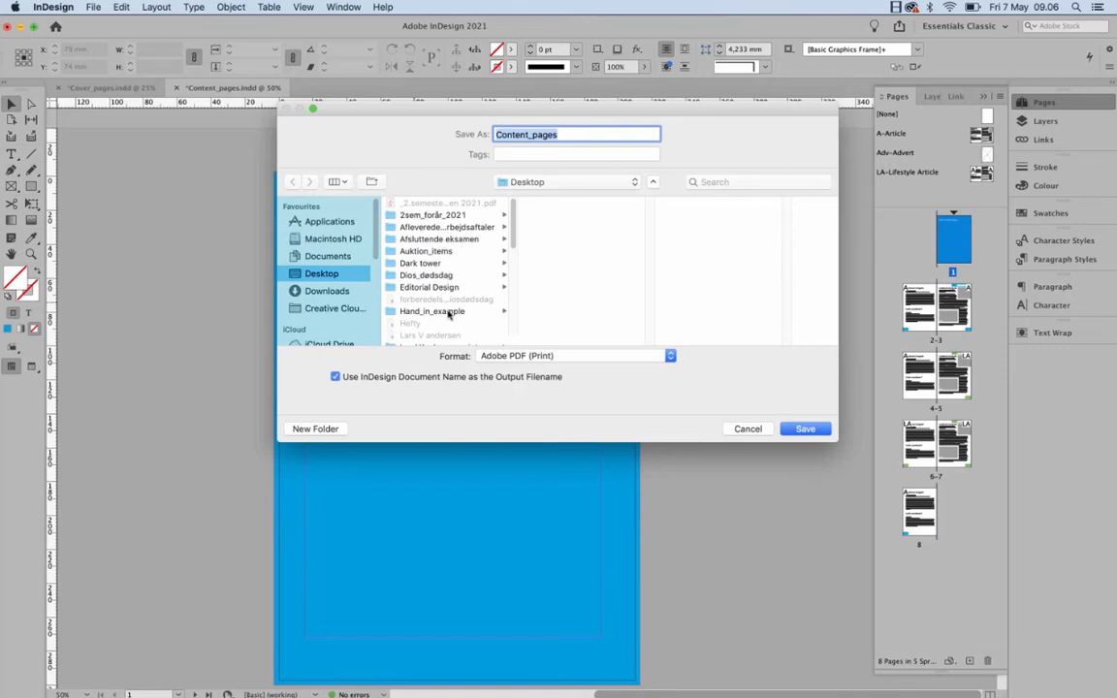
{"action": "left_click", "coordinate": [449, 311]}
{"action": "key", "text": "Right"}
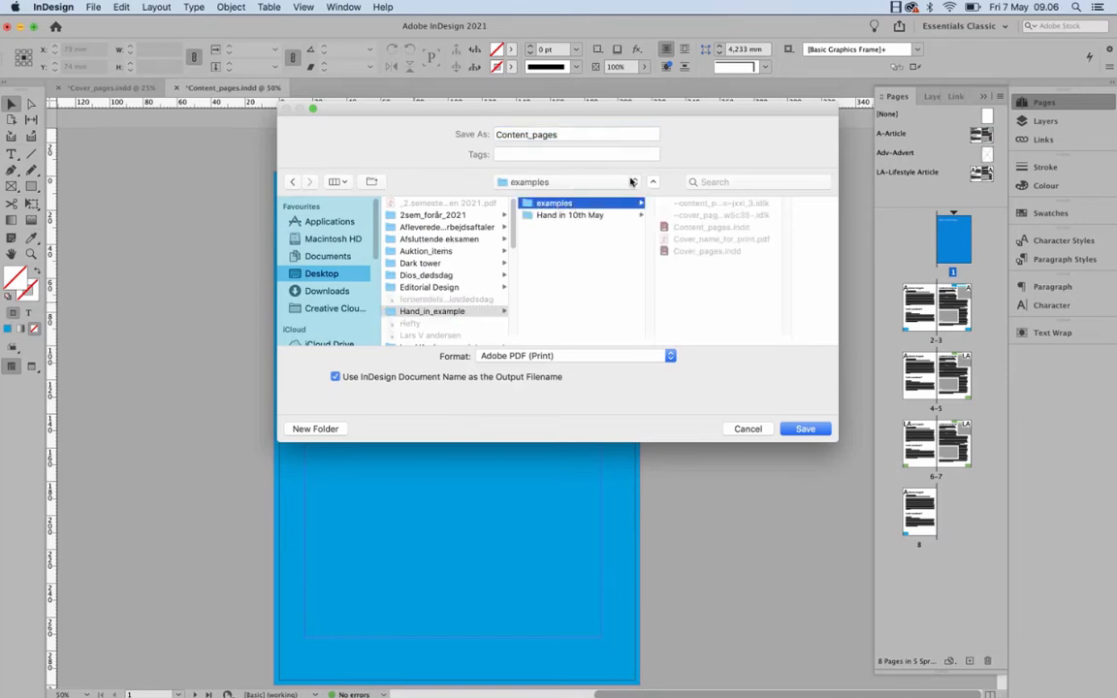
{"action": "left_click", "coordinate": [599, 137]}
{"action": "type", "text": "_"}
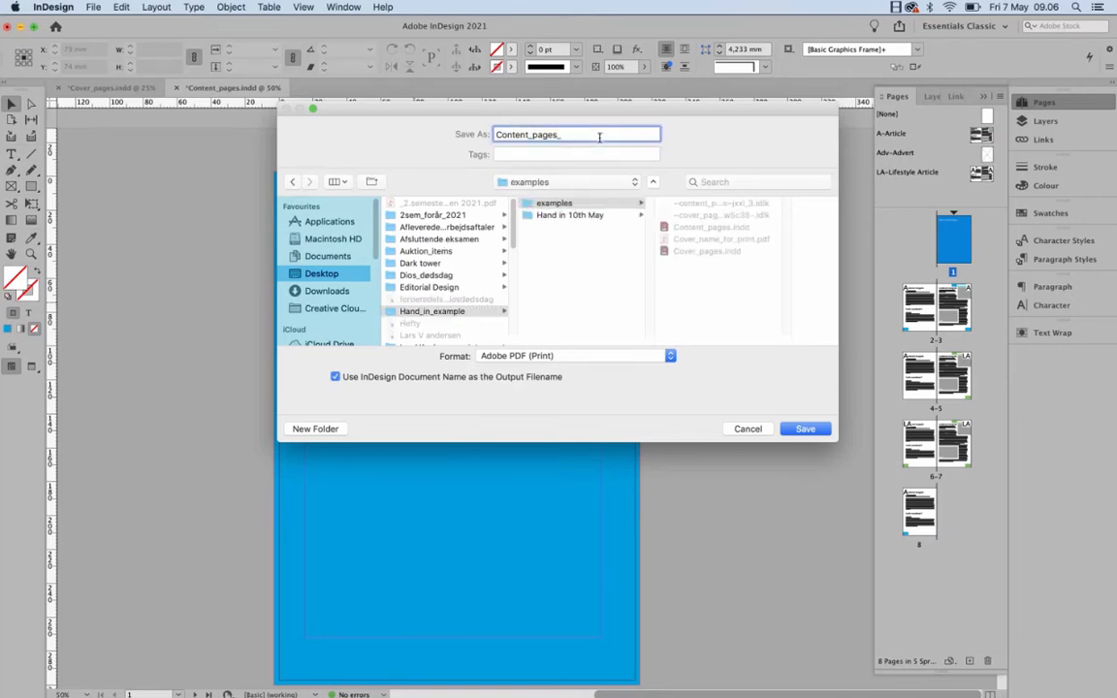
{"action": "type", "text": "forPrint"}
{"action": "left_click", "coordinate": [804, 429]}
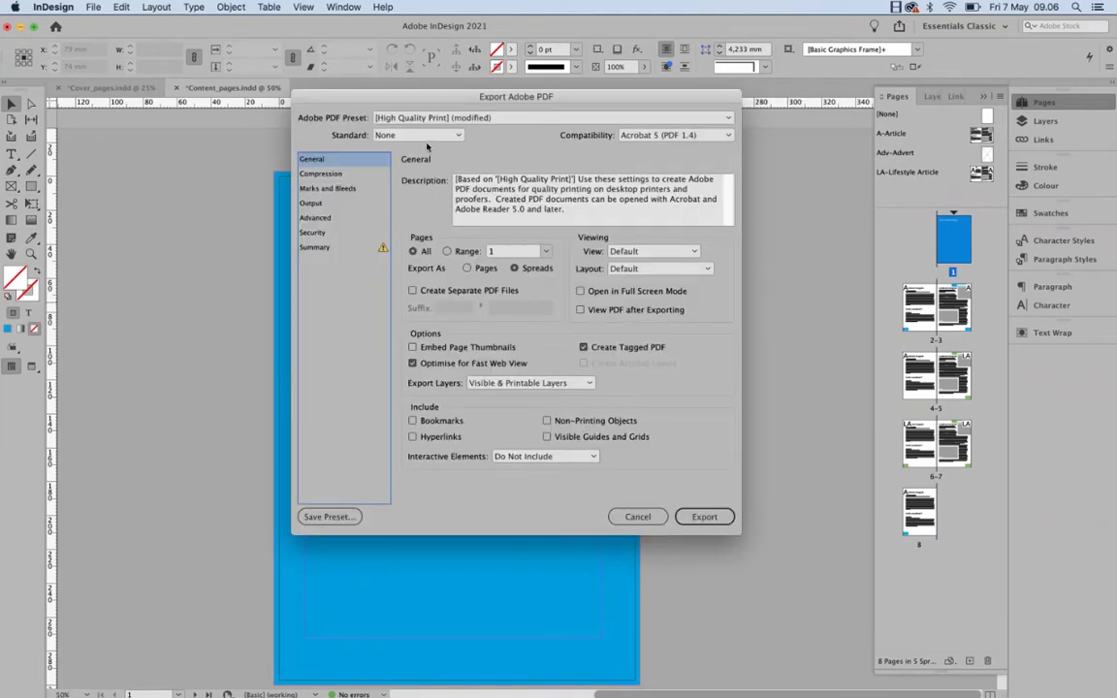
Export the print PDF as single pages, keeping the modified High Quality Print preset, all printer's marks and the document bleed settings
{"action": "left_click", "coordinate": [465, 118]}
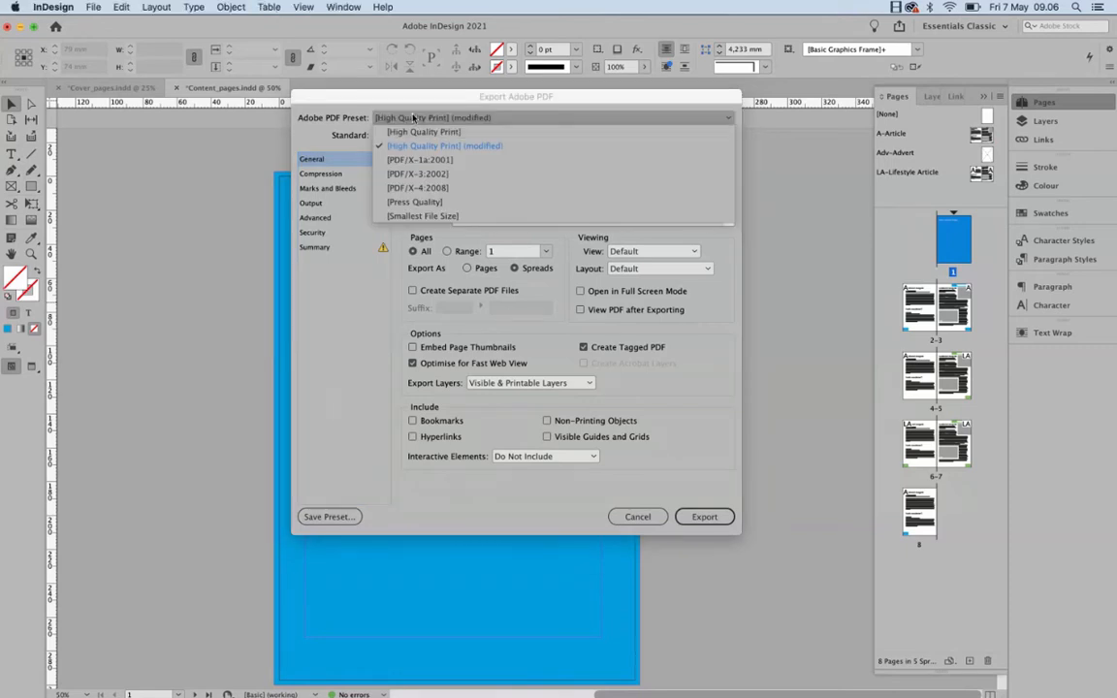
{"action": "left_click", "coordinate": [411, 118]}
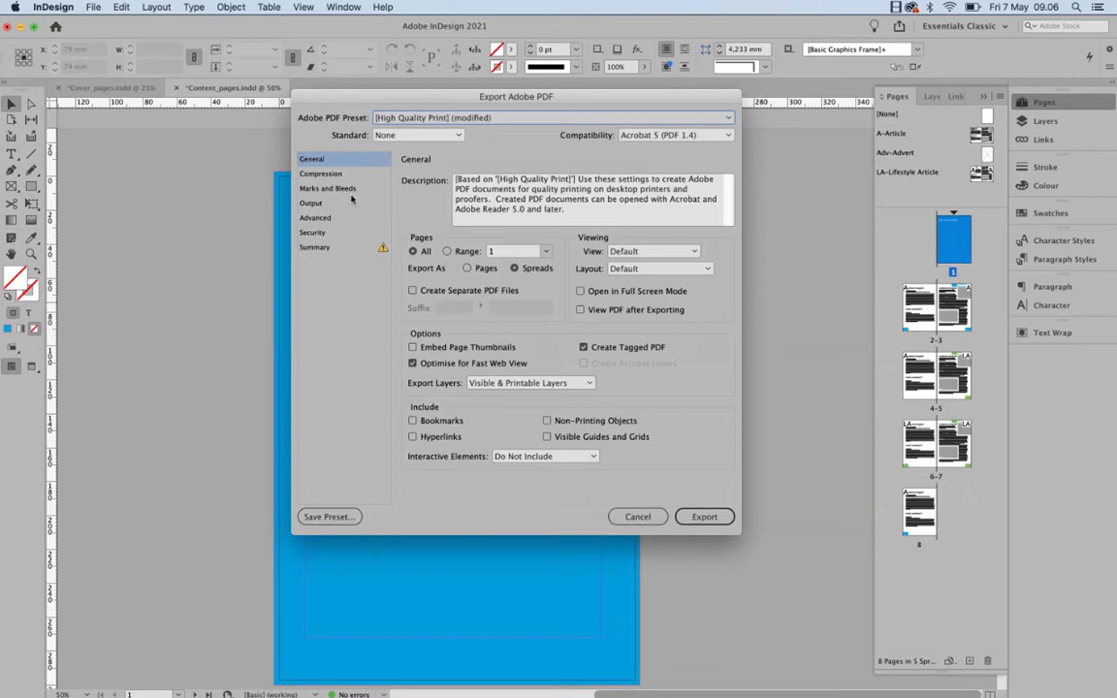
{"action": "left_click", "coordinate": [467, 269]}
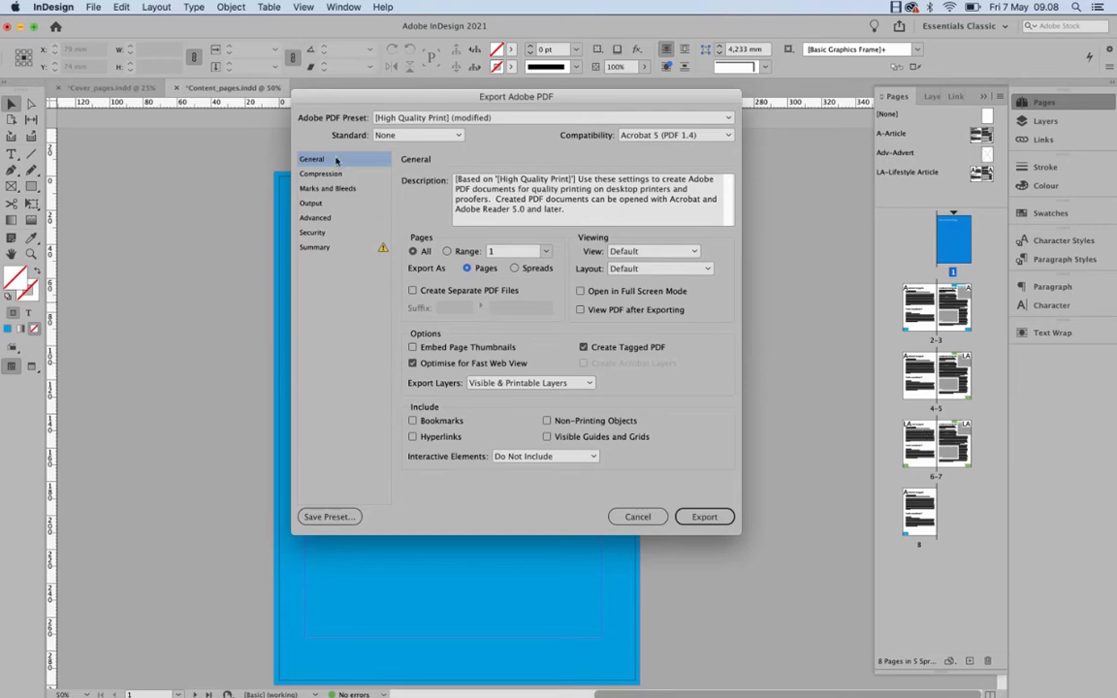
{"action": "left_click", "coordinate": [308, 187]}
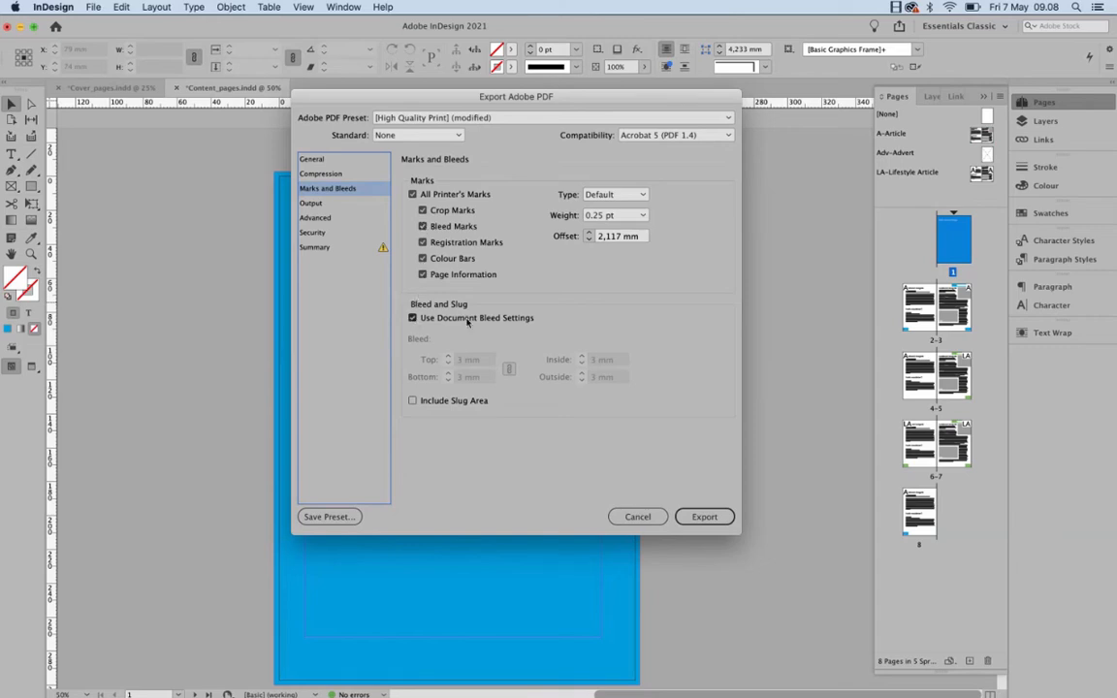
{"action": "left_click", "coordinate": [692, 517]}
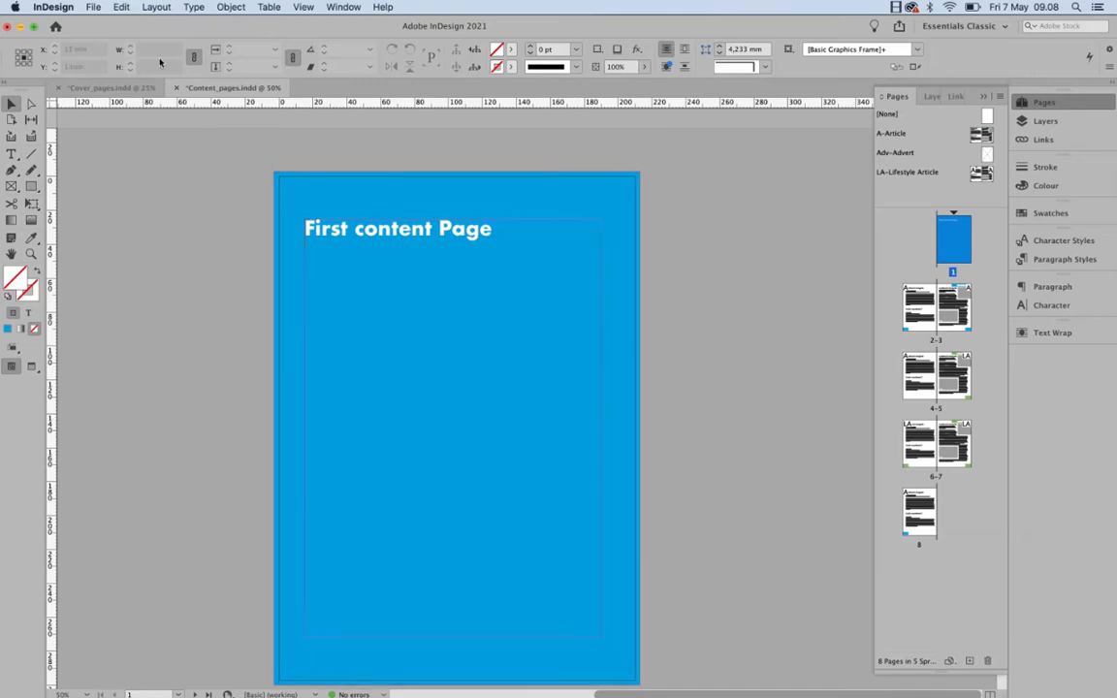
Start another print PDF export of the content pages, named Content_pages_for_screen, in the examples folder
{"action": "left_click", "coordinate": [94, 8]}
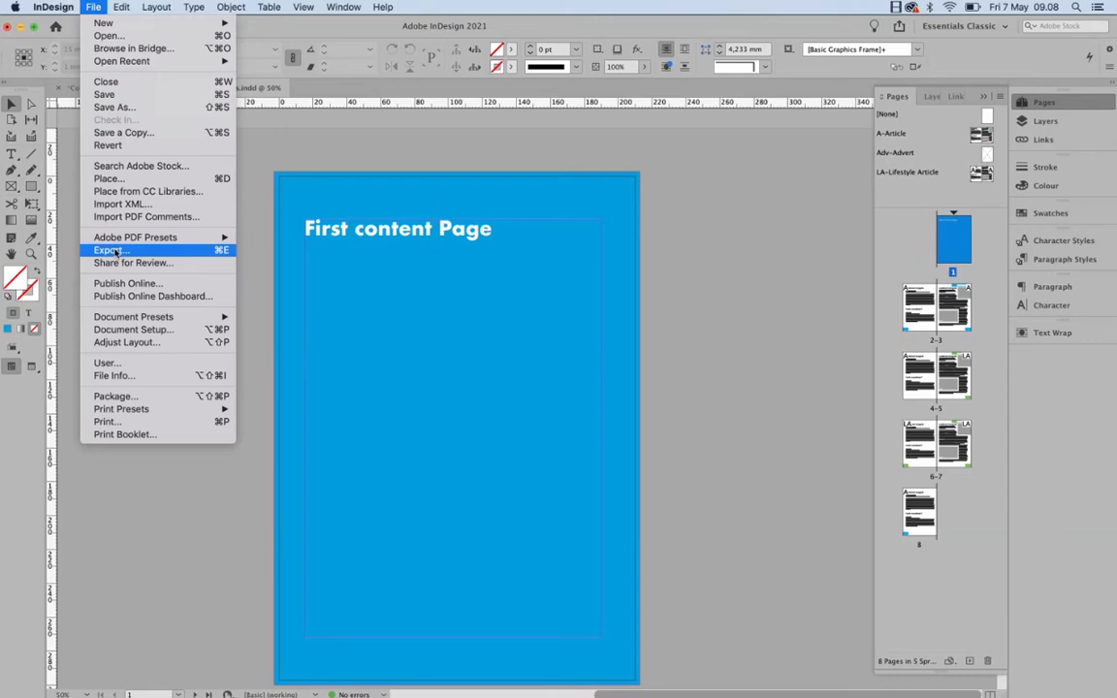
{"action": "left_click", "coordinate": [112, 250]}
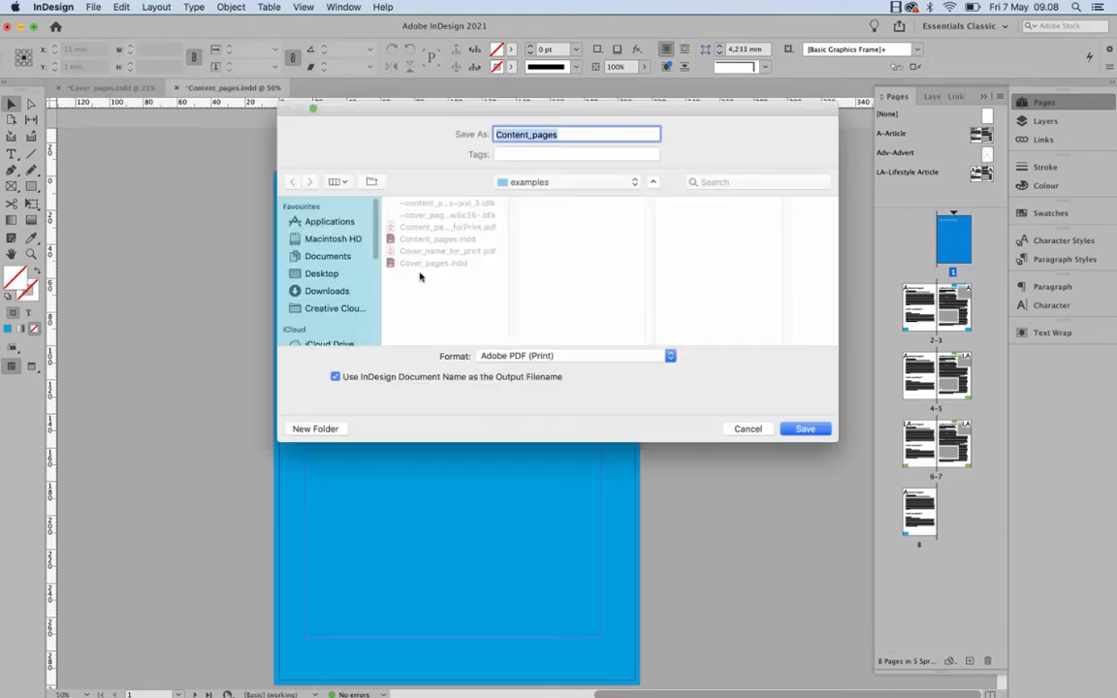
{"action": "left_click", "coordinate": [576, 136]}
{"action": "type", "text": "_for_digital_viewing"}
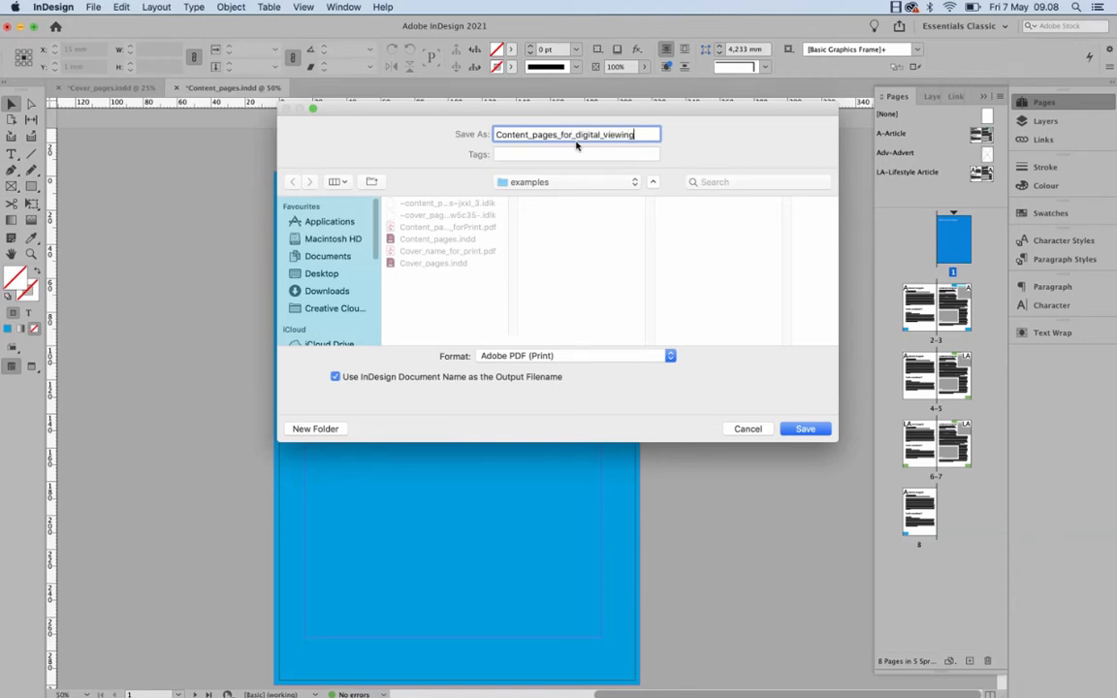
{"action": "left_click_drag", "start_coordinate": [574, 135], "coordinate": [658, 135]}
{"action": "key", "text": "BackSpace"}
{"action": "type", "text": "screen"}
{"action": "left_click", "coordinate": [805, 428]}
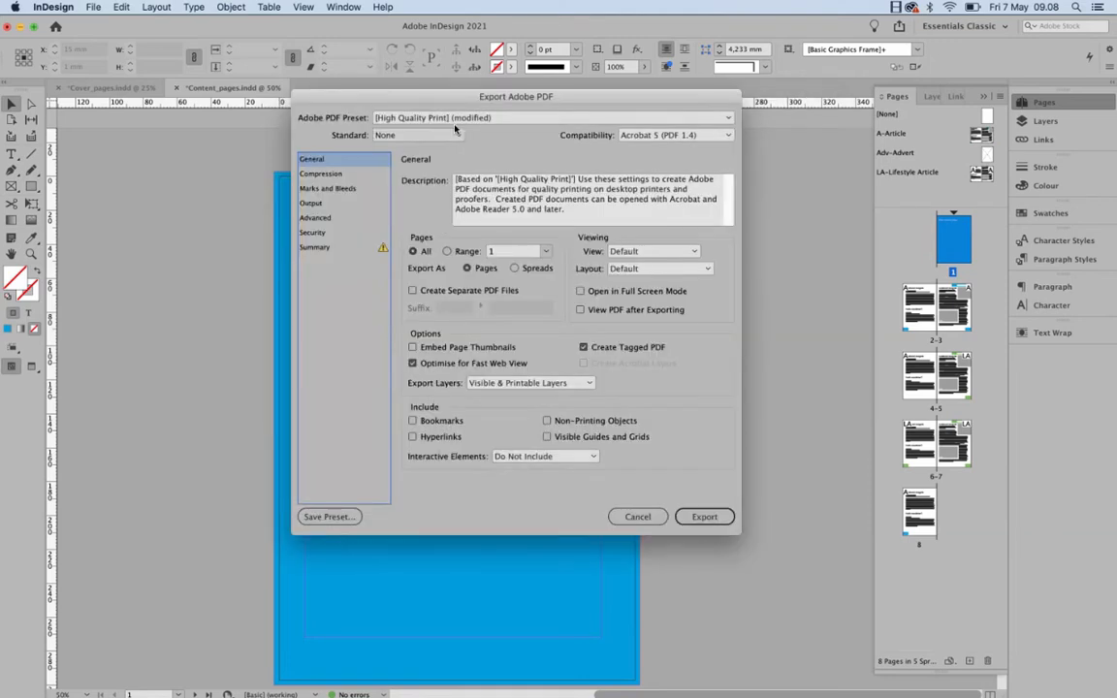
Export the screen PDF as spreads, without any printer's marks and without the document bleed settings
{"action": "left_click", "coordinate": [410, 117]}
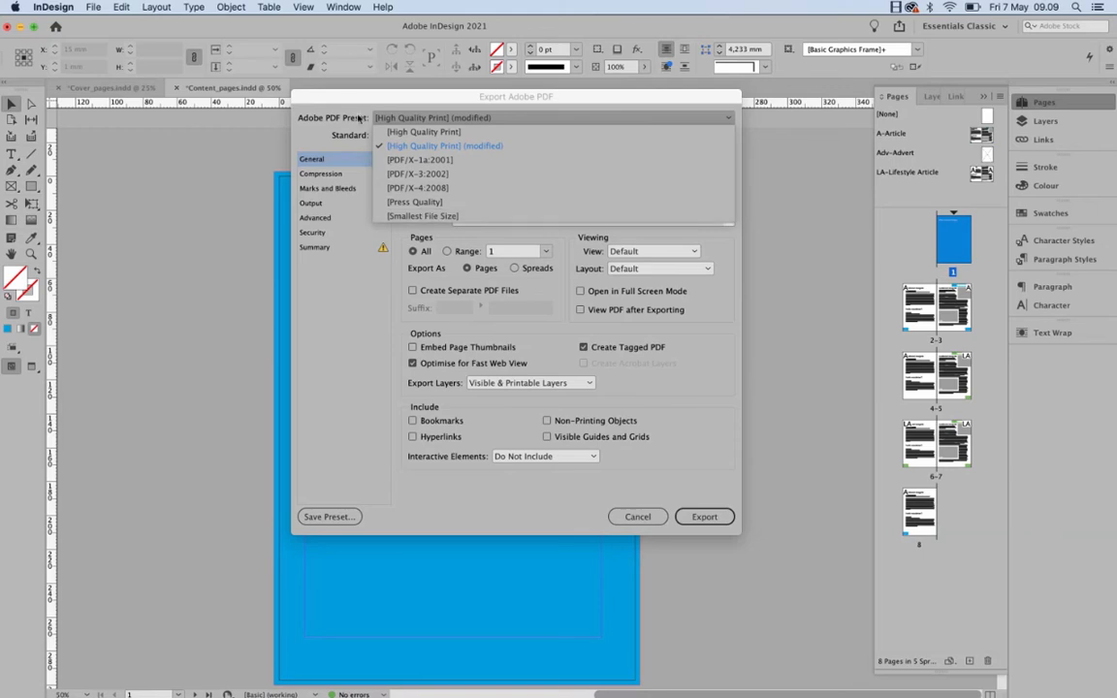
{"action": "left_click", "coordinate": [313, 88]}
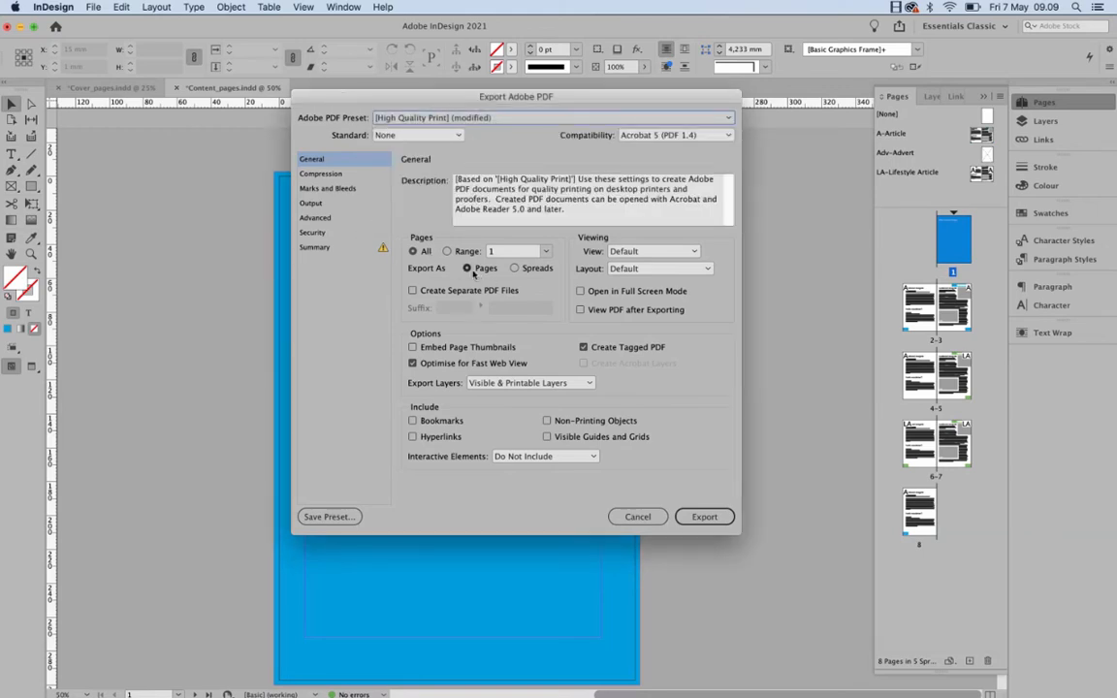
{"action": "left_click", "coordinate": [514, 268]}
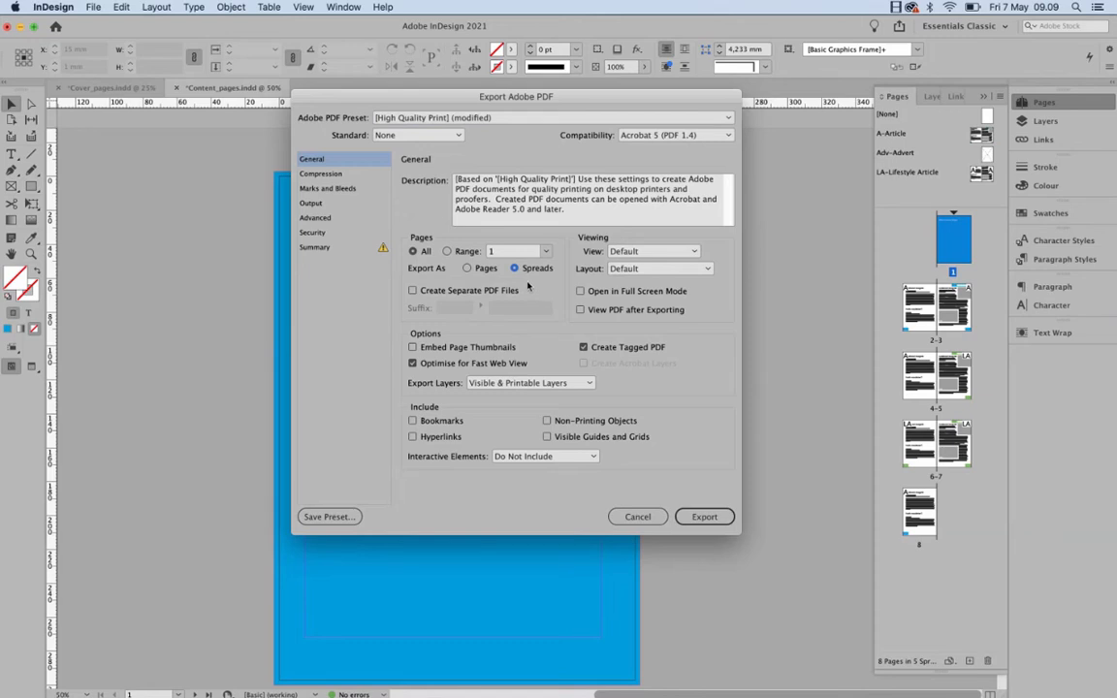
{"action": "left_click", "coordinate": [330, 187]}
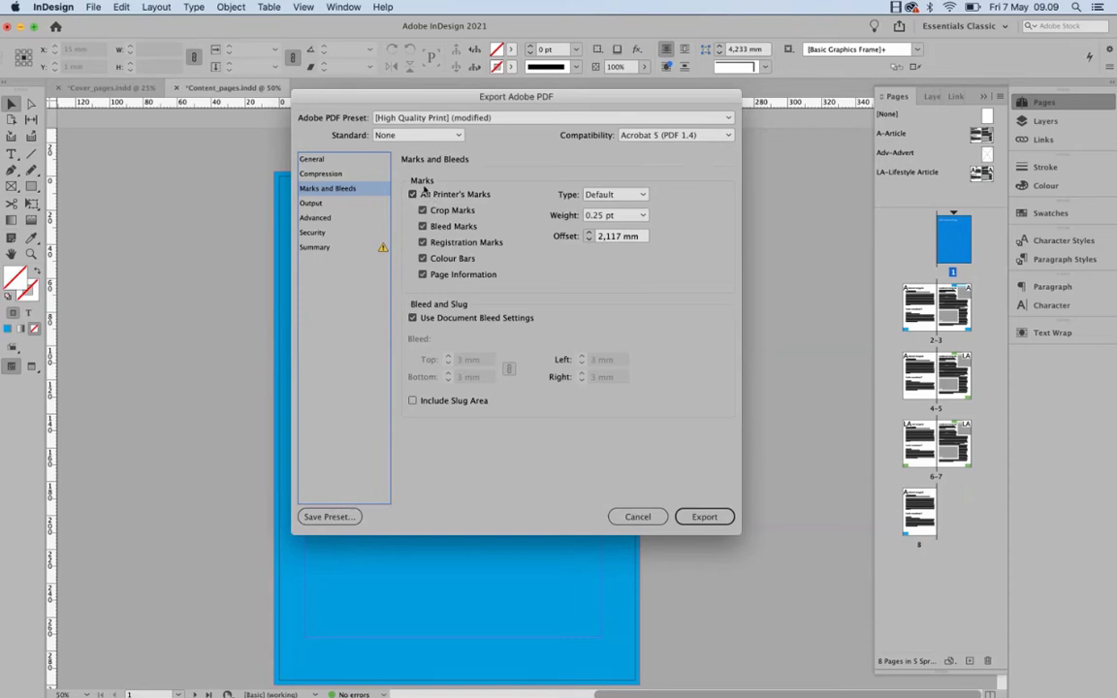
{"action": "left_click", "coordinate": [412, 319]}
{"action": "left_click", "coordinate": [412, 194]}
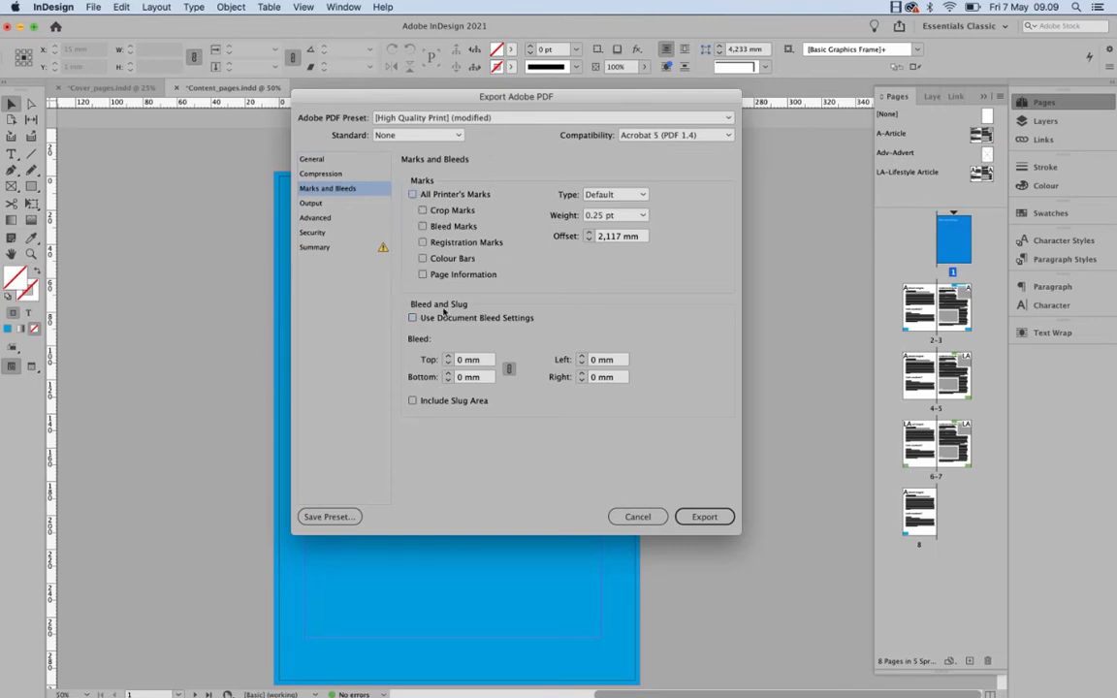
{"action": "left_click", "coordinate": [313, 158]}
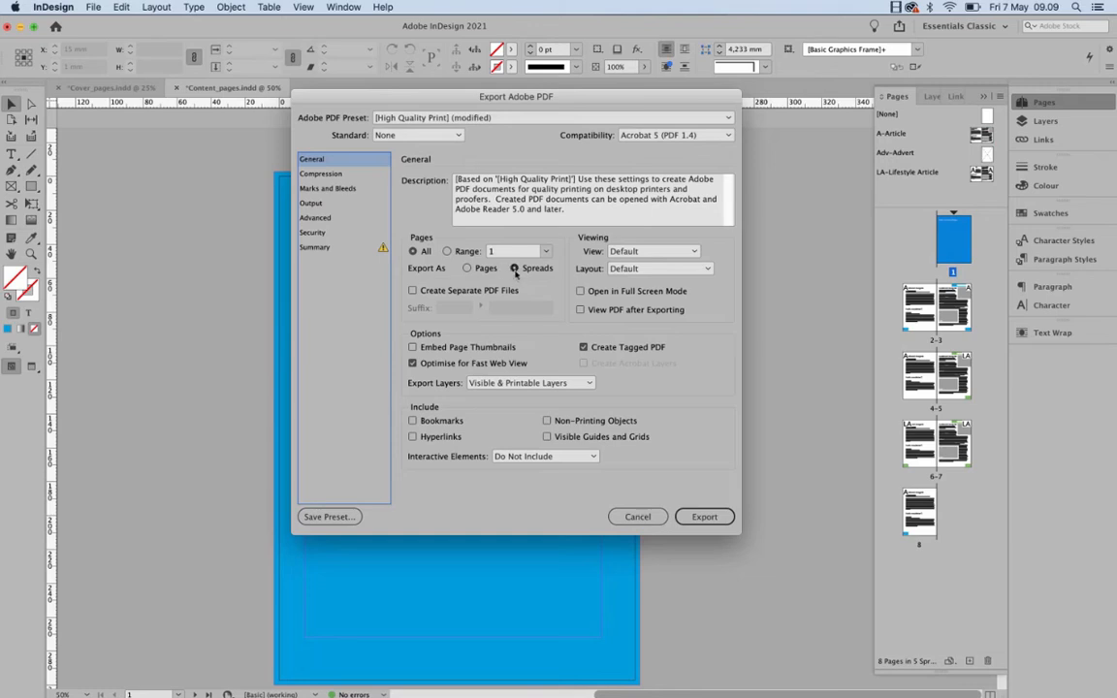
{"action": "left_click", "coordinate": [679, 518]}
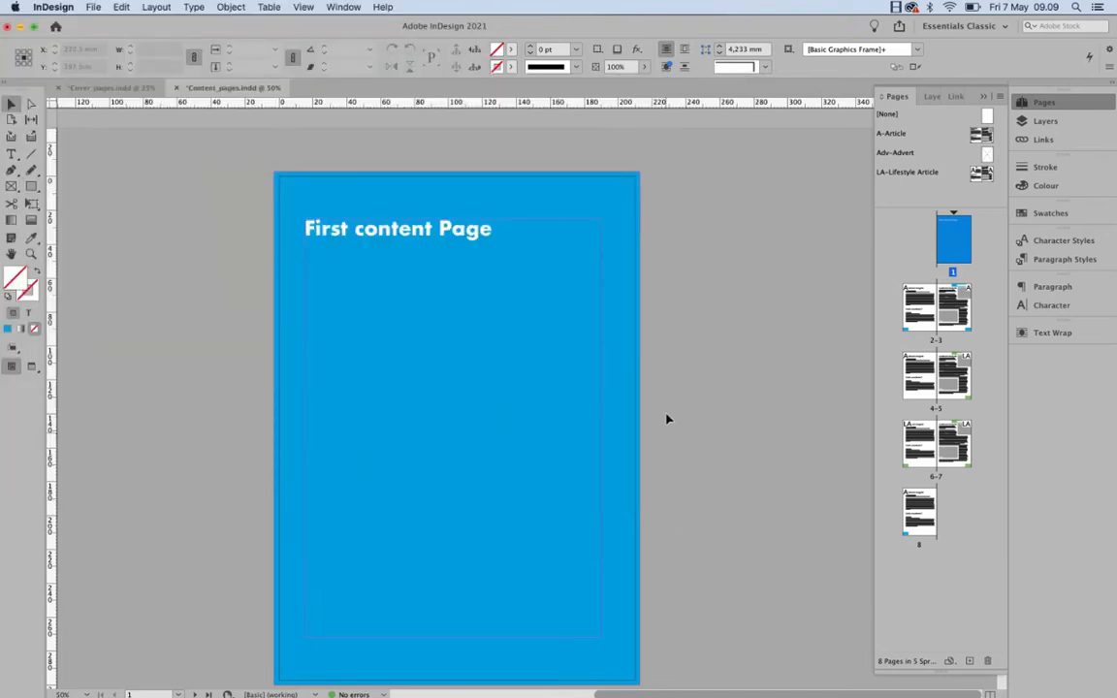
Switch to the examples folder in Finder and open Content_pages_for_screen.pdf and Content_pages_forPrint.pdf together in Acrobat
{"action": "left_click", "coordinate": [20, 27]}
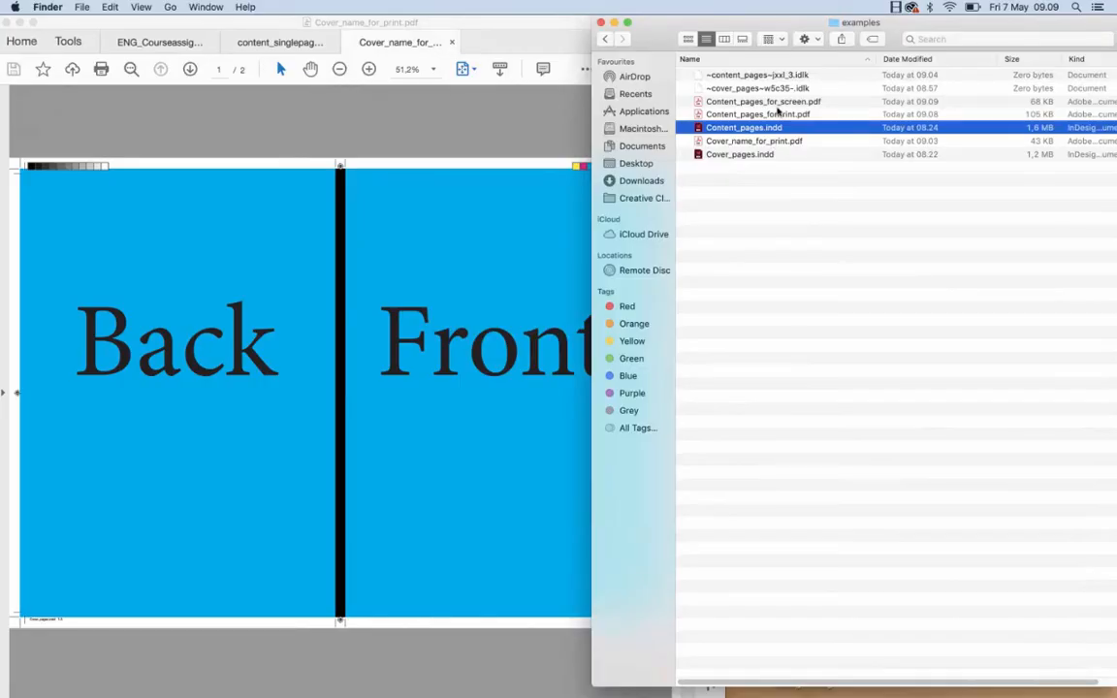
{"action": "key", "text": "Up"}
{"action": "key", "text": "Up"}
{"action": "left_click", "coordinate": [779, 114]}
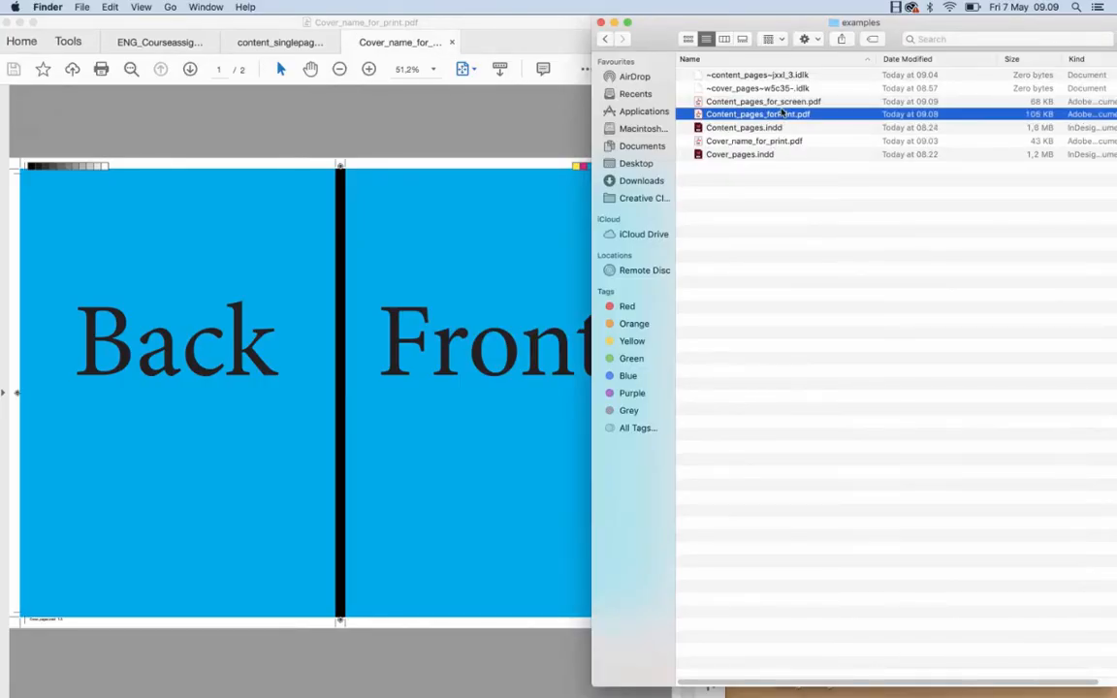
{"action": "left_click", "coordinate": [774, 103], "text": "shift"}
{"action": "double_click", "coordinate": [774, 110]}
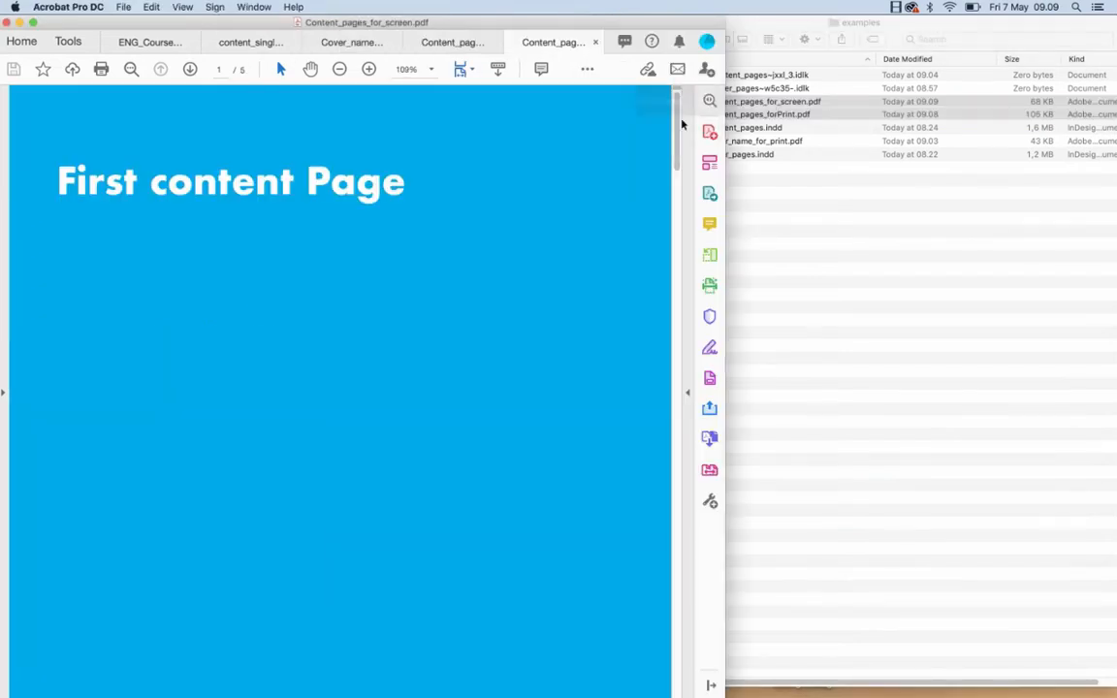
Look through all single pages of Content_pages_forPrint.pdf to check the printer's marks and bleed, ending back at the first page
{"action": "left_click", "coordinate": [473, 44]}
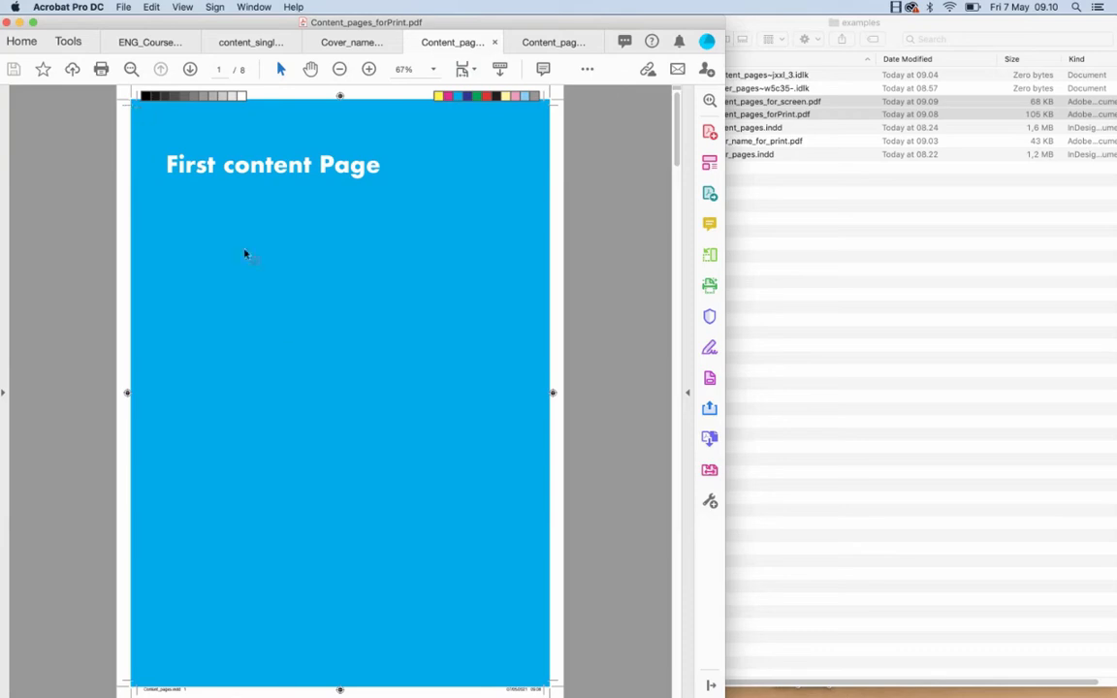
{"action": "scroll", "coordinate": [284, 335], "scroll_direction": "down", "scroll_amount": 15}
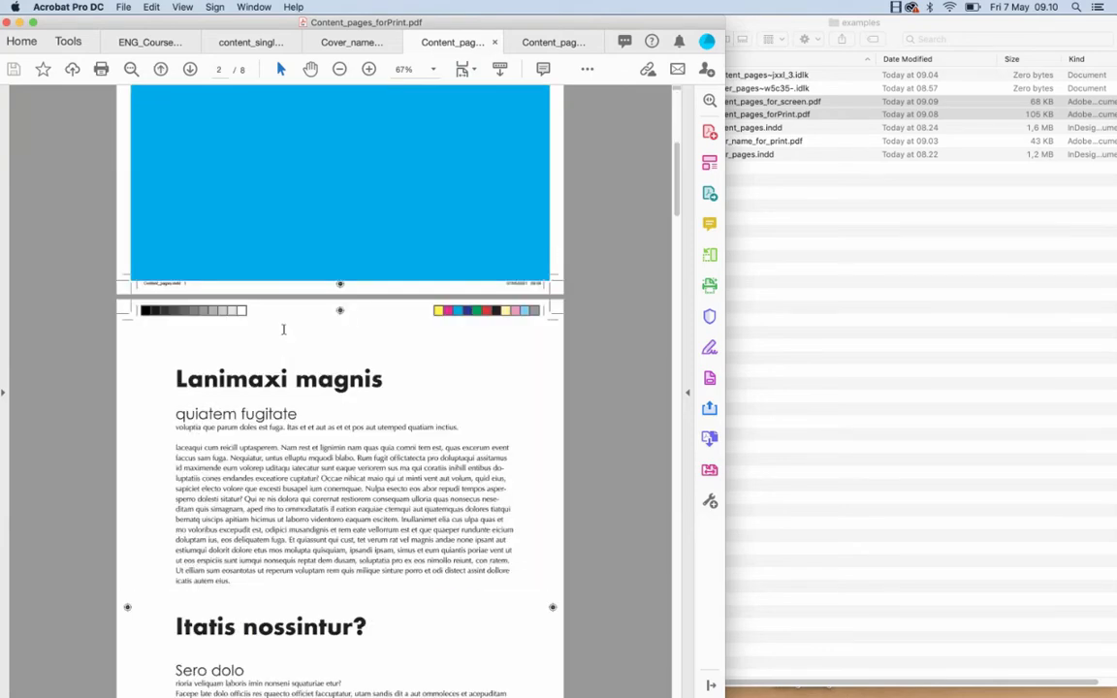
{"action": "scroll", "coordinate": [284, 329], "scroll_direction": "down", "scroll_amount": 20}
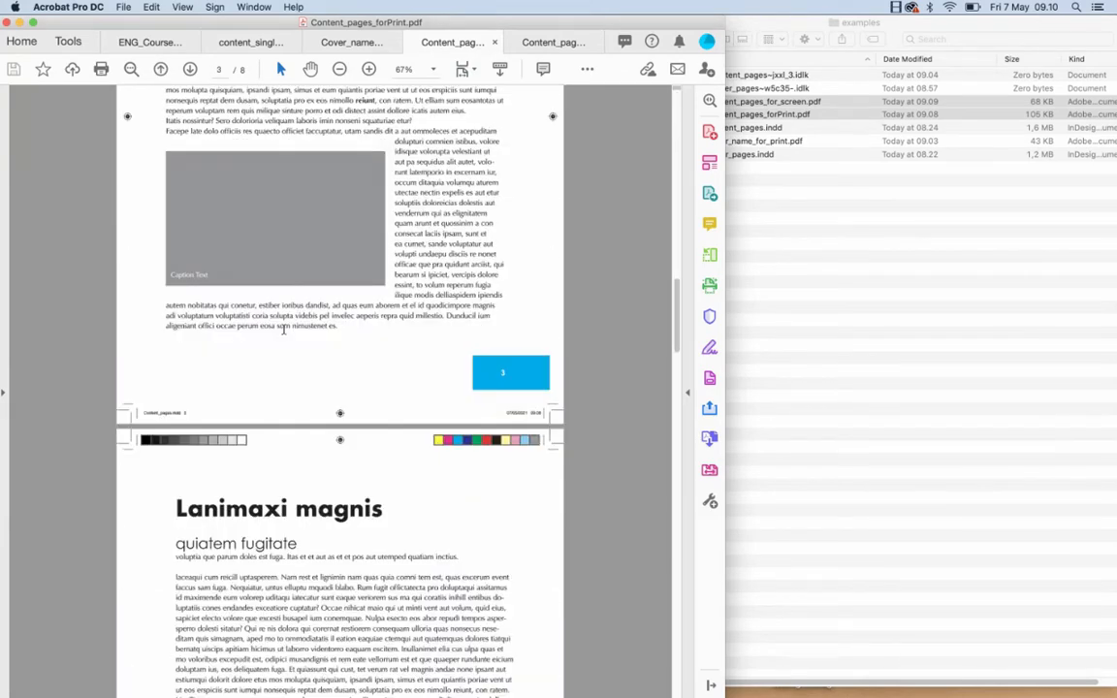
{"action": "scroll", "coordinate": [284, 330], "scroll_direction": "down", "scroll_amount": 15}
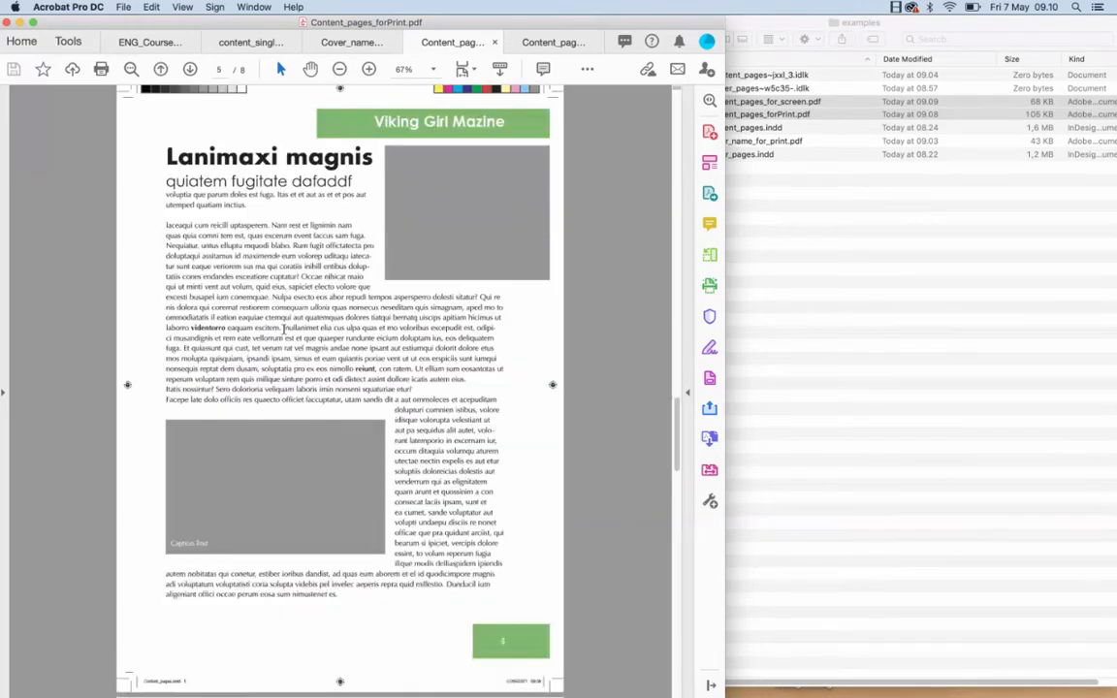
{"action": "scroll", "coordinate": [283, 332], "scroll_direction": "down", "scroll_amount": 20}
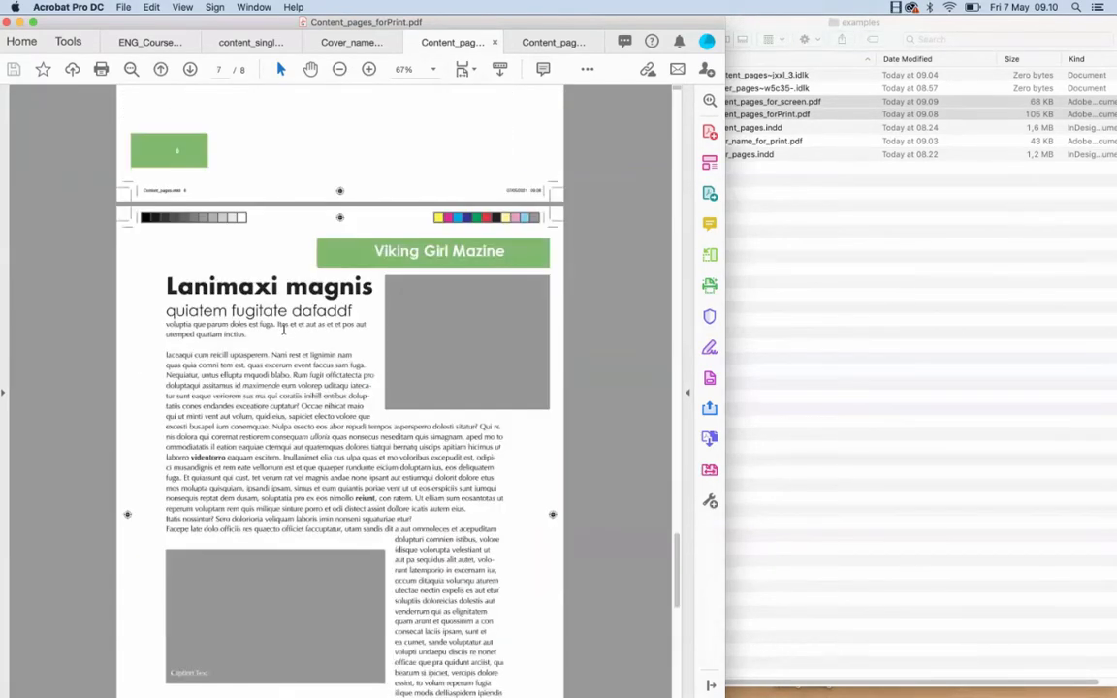
{"action": "scroll", "coordinate": [284, 334], "scroll_direction": "down", "scroll_amount": 15}
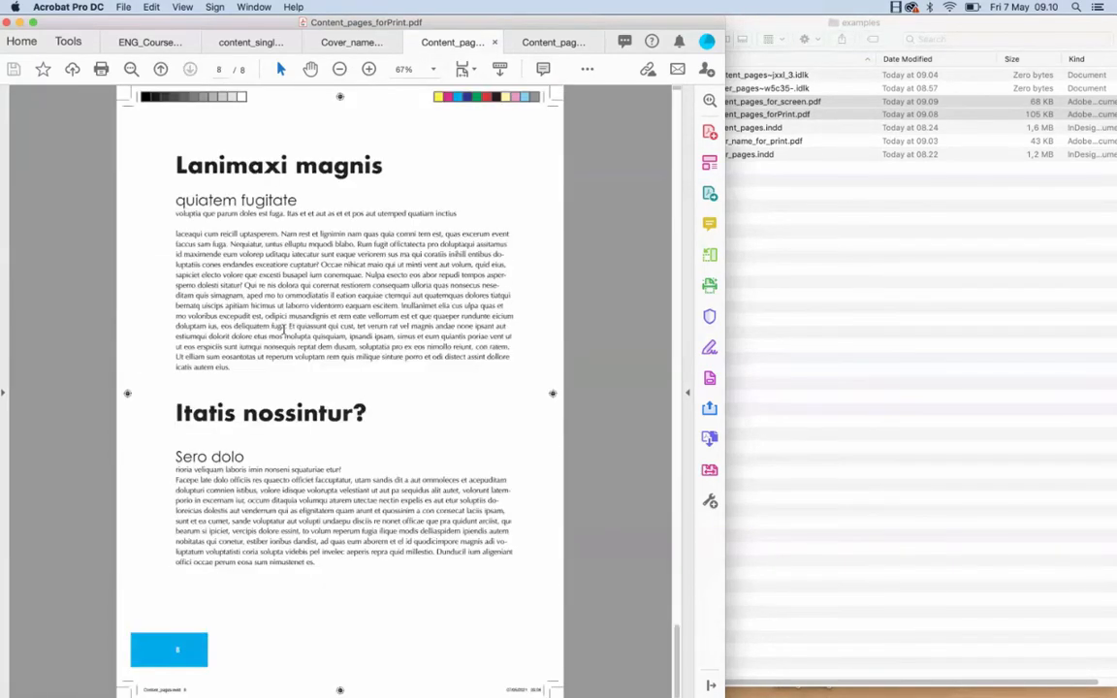
{"action": "scroll", "coordinate": [284, 330], "scroll_direction": "up", "scroll_amount": 20}
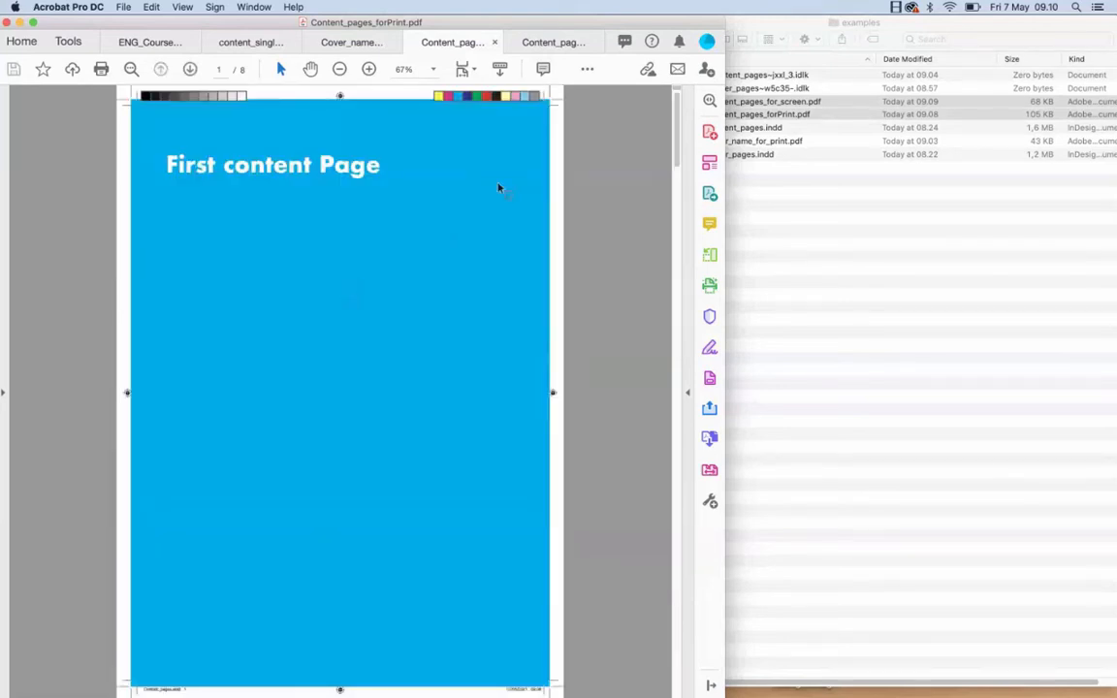
Display Content_pages_for_screen.pdf zoomed out to fit the window and check its first spreads for the absence of printer's marks
{"action": "left_click", "coordinate": [536, 46]}
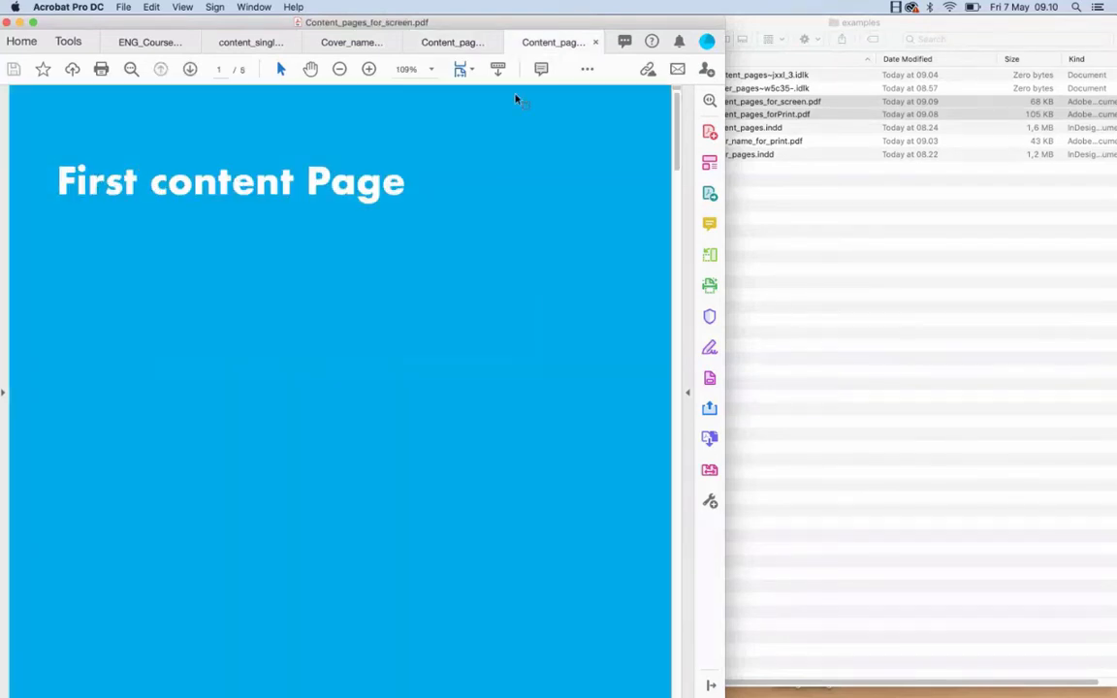
{"action": "key", "text": "super+0"}
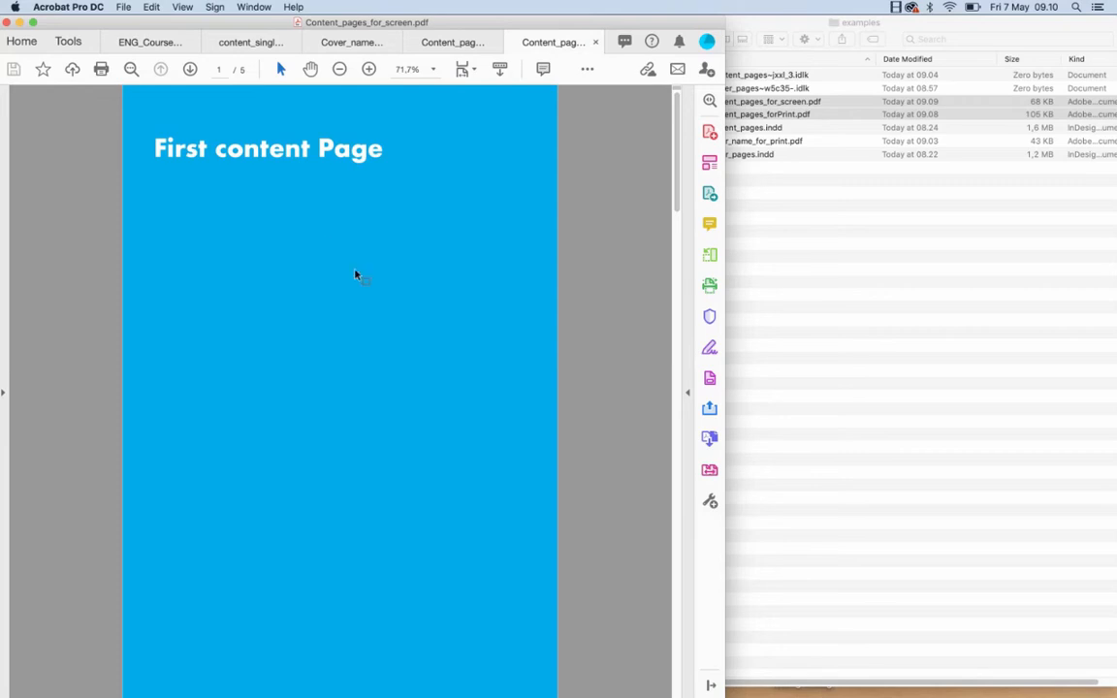
{"action": "scroll", "coordinate": [364, 350], "scroll_direction": "down", "scroll_amount": 5}
{"action": "scroll", "coordinate": [360, 349], "scroll_direction": "down", "scroll_amount": 3}
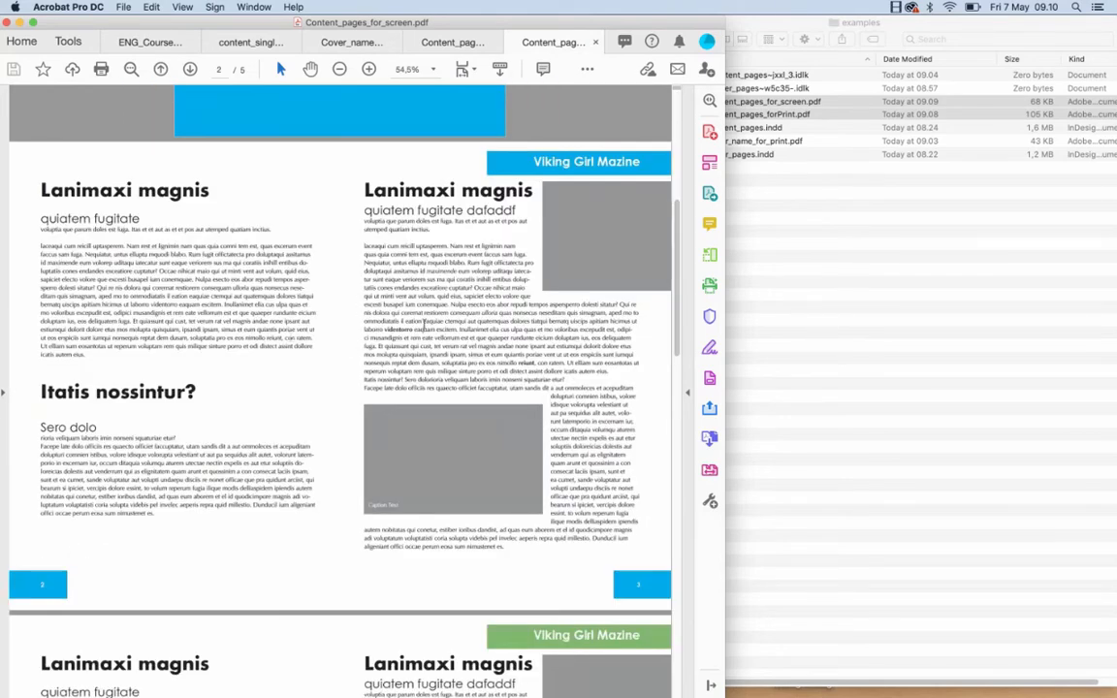
{"action": "scroll", "coordinate": [395, 472], "scroll_direction": "down", "scroll_amount": 9}
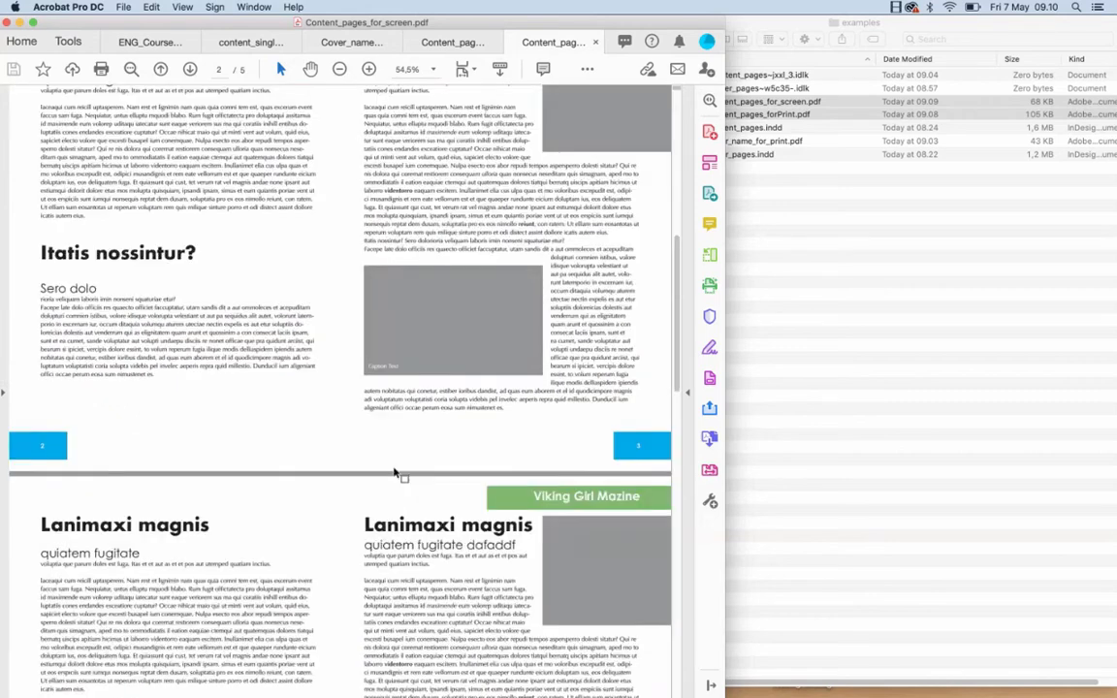
{"action": "scroll", "coordinate": [395, 472], "scroll_direction": "up", "scroll_amount": 9}
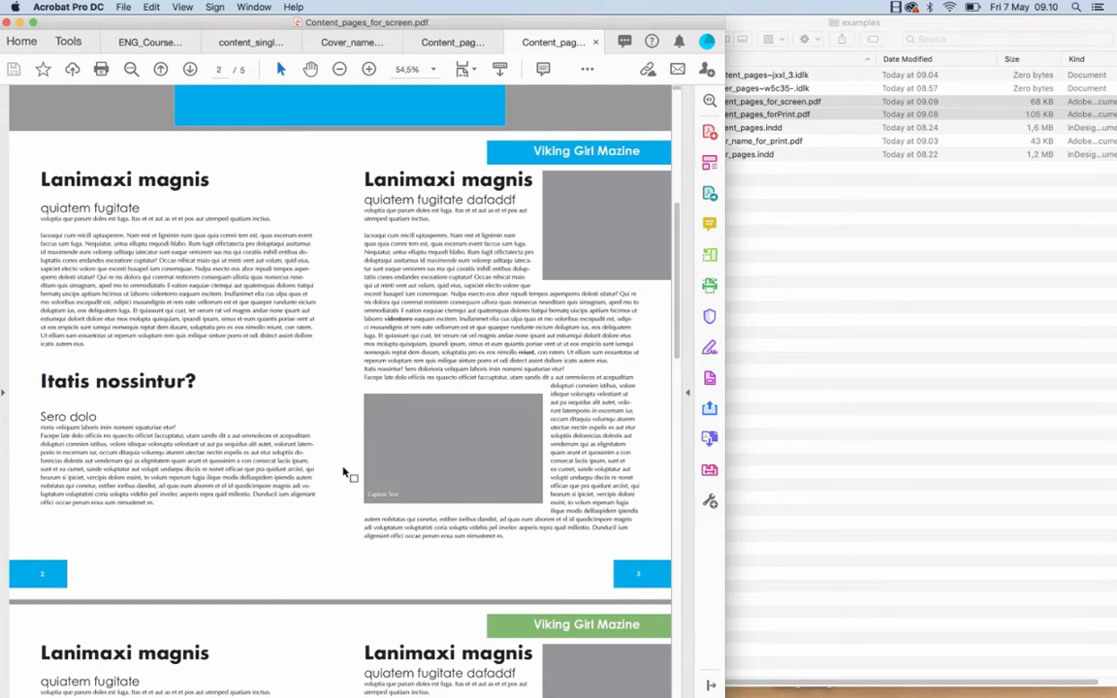
{"action": "scroll", "coordinate": [347, 485], "scroll_direction": "down", "scroll_amount": 6}
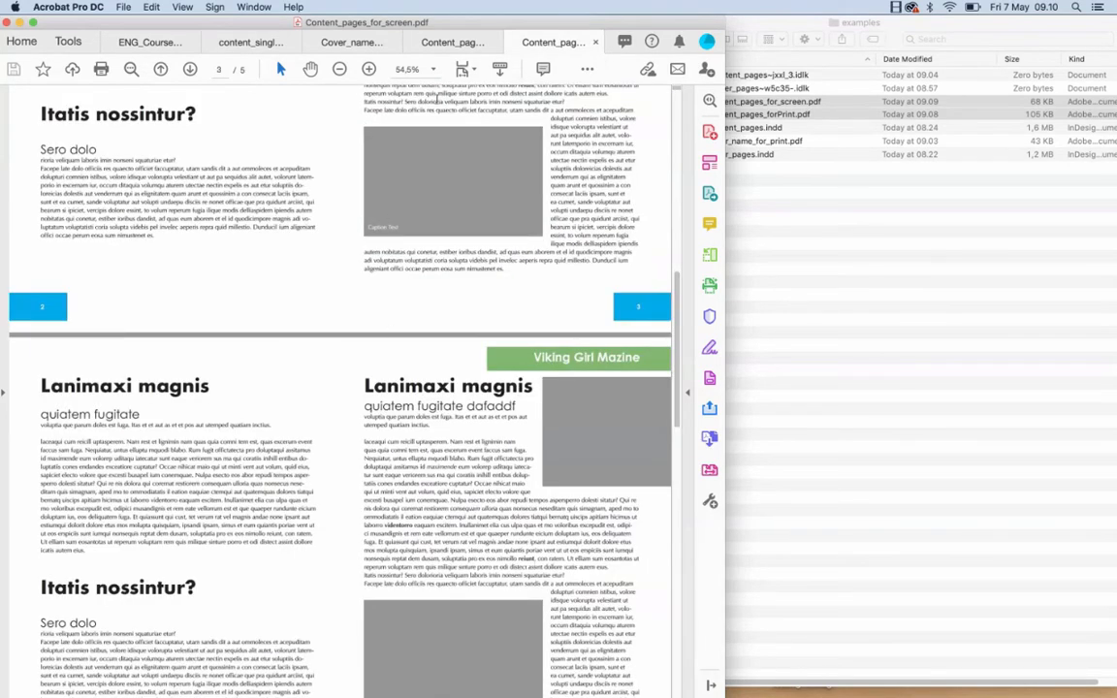
Enlarge the Acrobat window to full size and examine the spreads on pages 2 and 3 of the screen PDF
{"action": "double_click", "coordinate": [437, 24]}
{"action": "scroll", "coordinate": [501, 330], "scroll_direction": "down", "scroll_amount": 4}
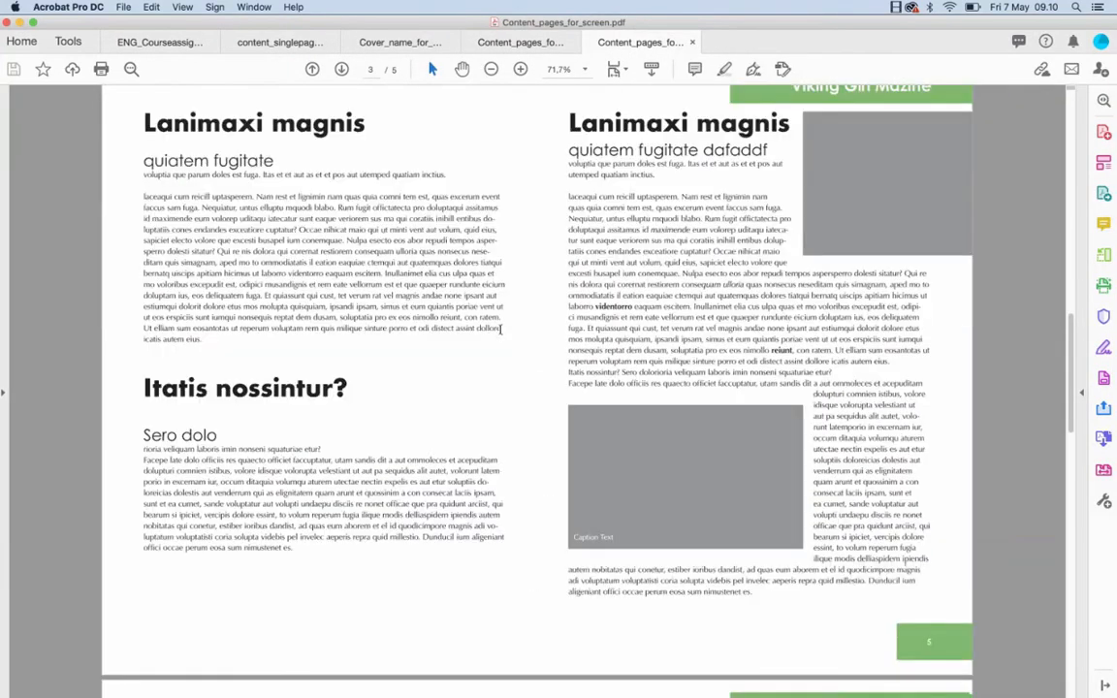
{"action": "scroll", "coordinate": [501, 330], "scroll_direction": "up", "scroll_amount": 3}
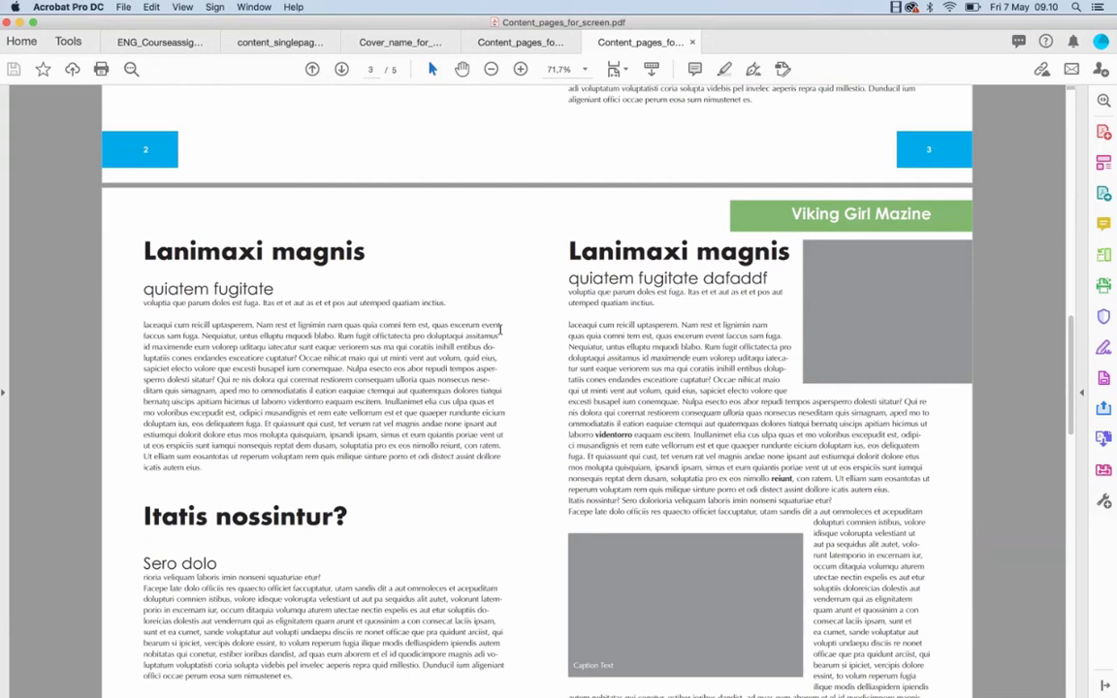
{"action": "scroll", "coordinate": [502, 329], "scroll_direction": "up", "scroll_amount": 12}
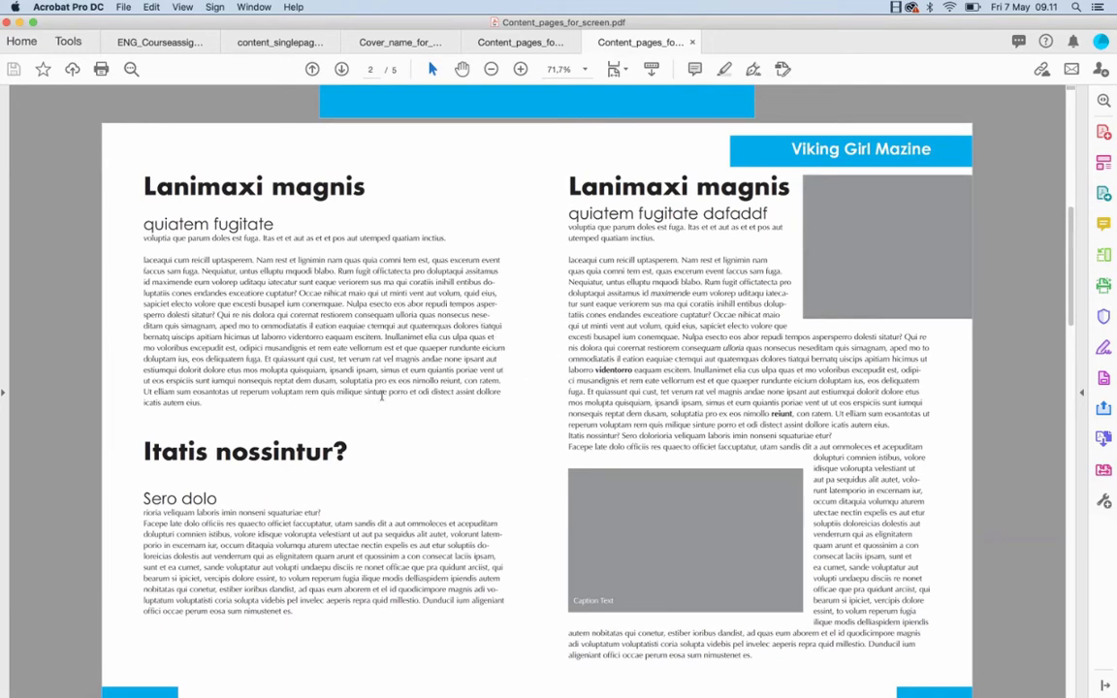
{"action": "scroll", "coordinate": [565, 398], "scroll_direction": "down", "scroll_amount": 3}
{"action": "scroll", "coordinate": [565, 402], "scroll_direction": "down", "scroll_amount": 8}
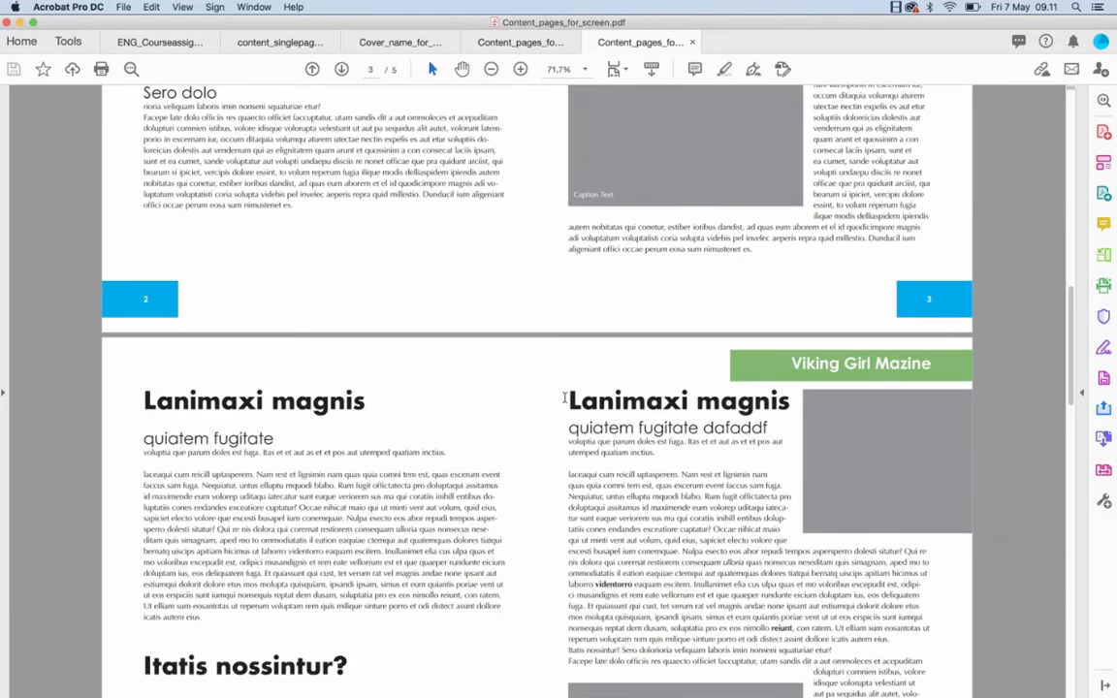
{"action": "scroll", "coordinate": [563, 393], "scroll_direction": "down", "scroll_amount": 3}
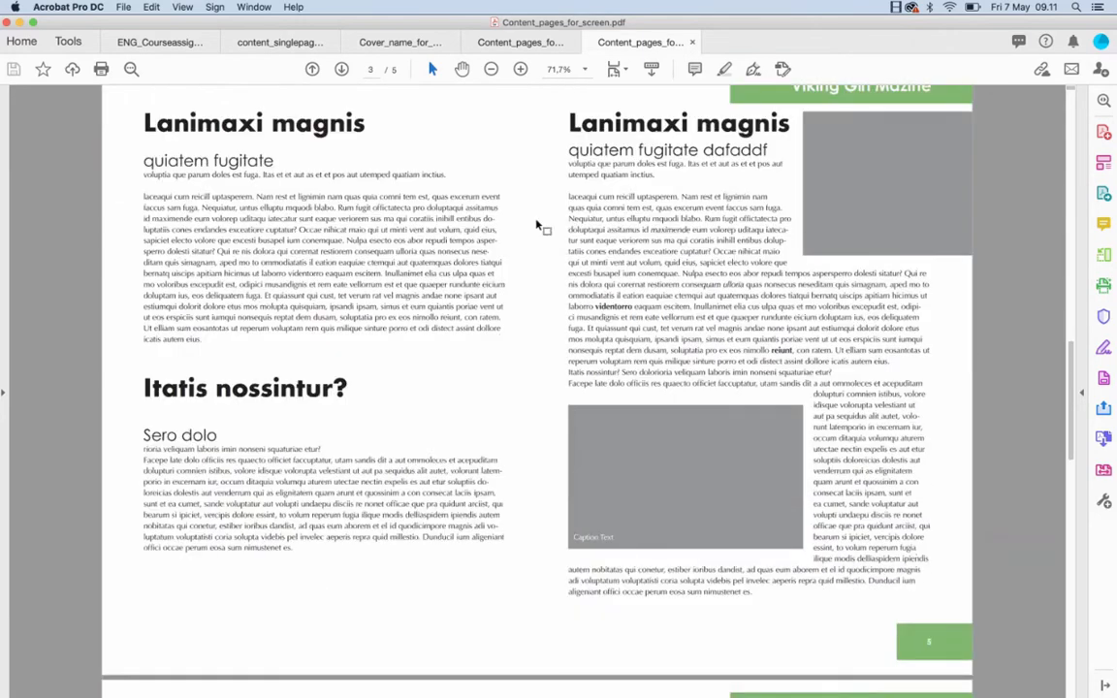
Compare the open Cover_name_for_print.pdf, Content_pages_forPrint.pdf and Content_pages_for_screen.pdf one after another
{"action": "left_click", "coordinate": [436, 47]}
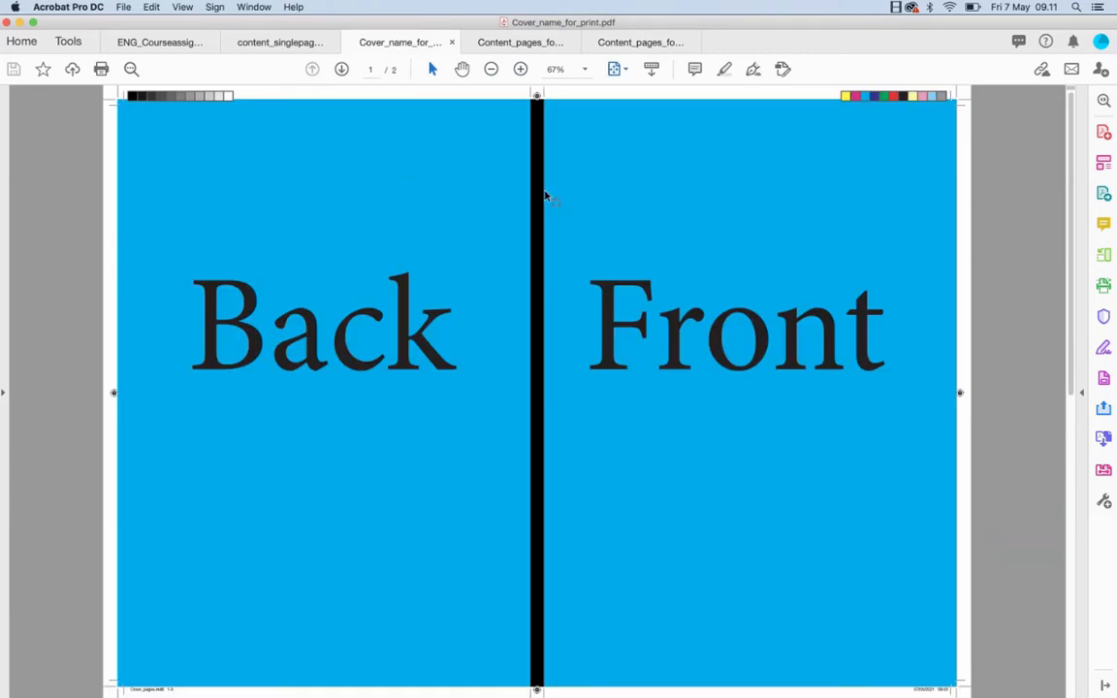
{"action": "left_click", "coordinate": [522, 43]}
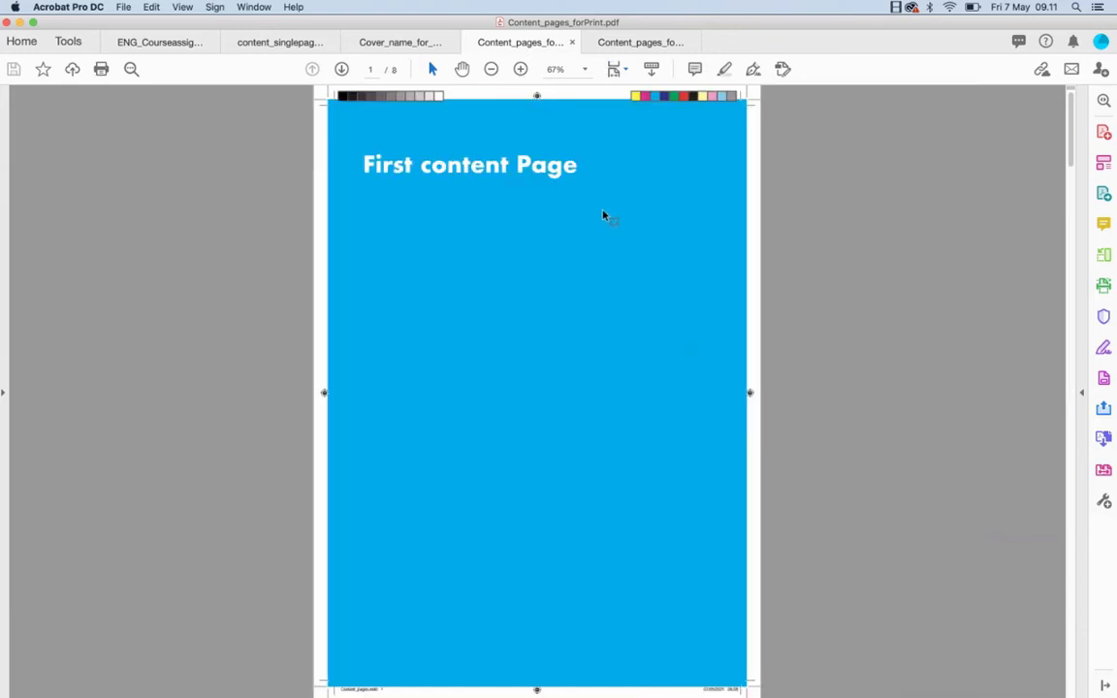
{"action": "left_click", "coordinate": [645, 44]}
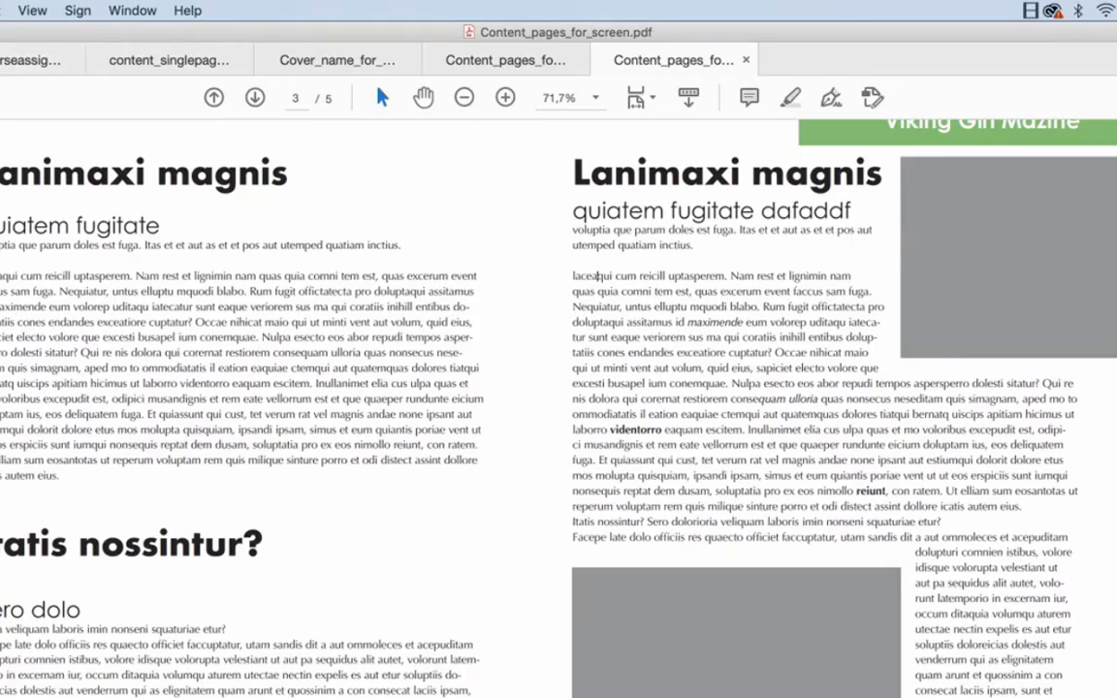
Minimize the PDF window, switch to Finder and go back from the examples folder to Hand_in_example
{"action": "key", "text": "super+m"}
{"action": "left_click", "coordinate": [1015, 366]}
{"action": "left_click_drag", "start_coordinate": [677, 55], "coordinate": [287, 54]}
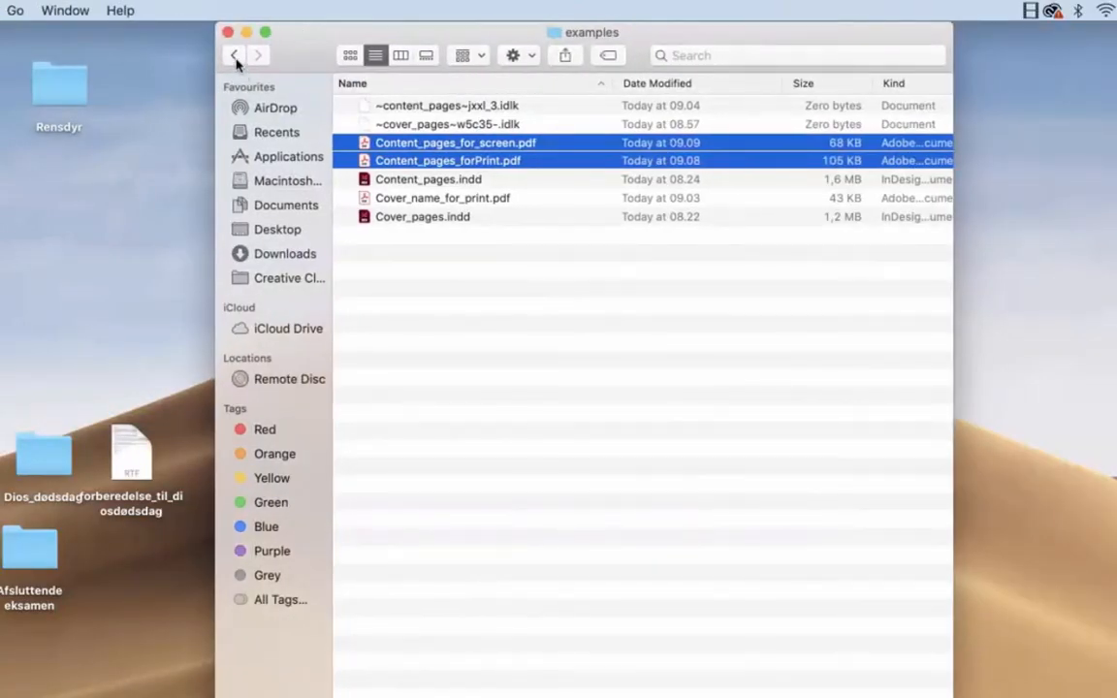
{"action": "left_click", "coordinate": [235, 57]}
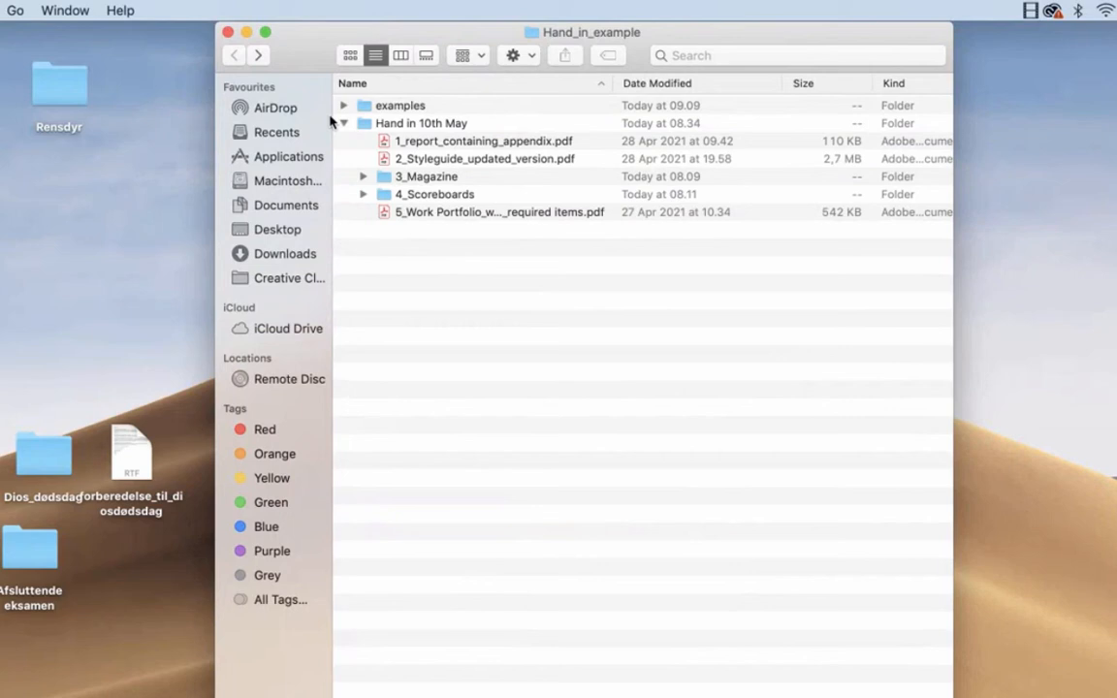
Review the report, the style guide and the PDFs inside the 3_Magazine folder of Hand in 10th May, leaving the subfolder collapsed
{"action": "left_click", "coordinate": [403, 143]}
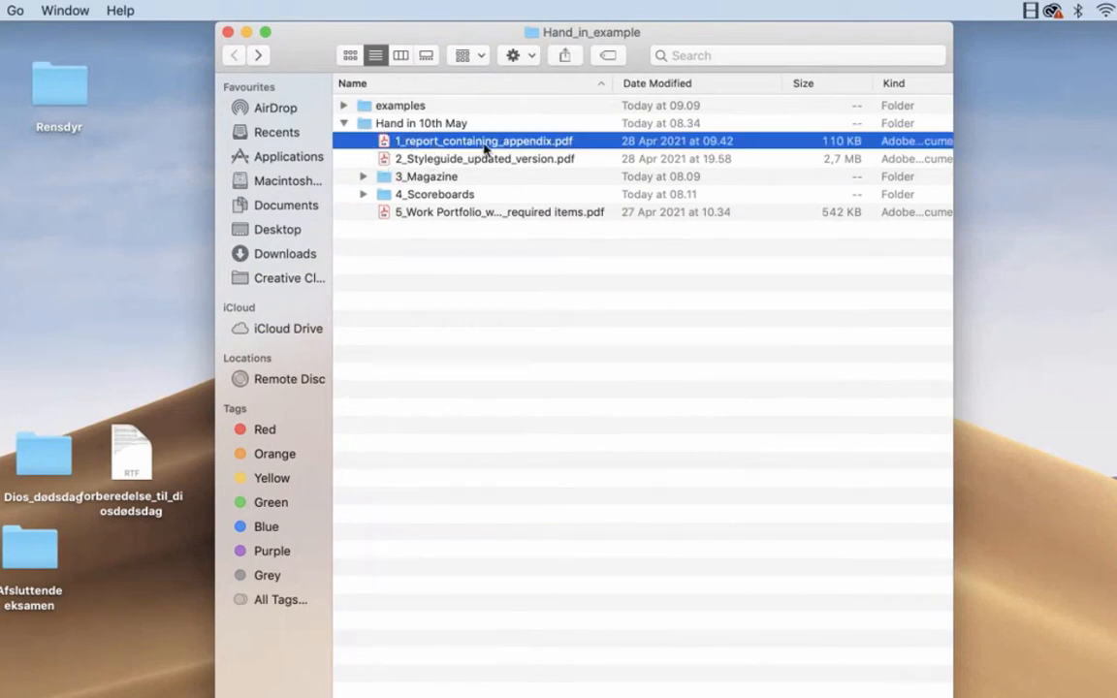
{"action": "left_click", "coordinate": [441, 160]}
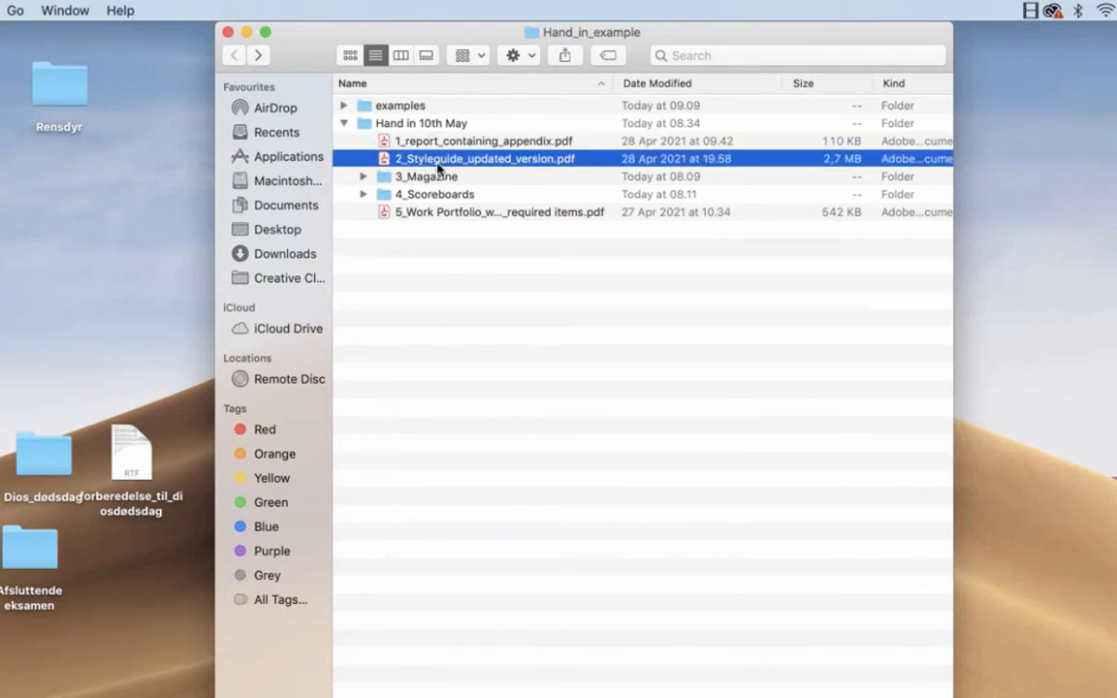
{"action": "left_click", "coordinate": [363, 177]}
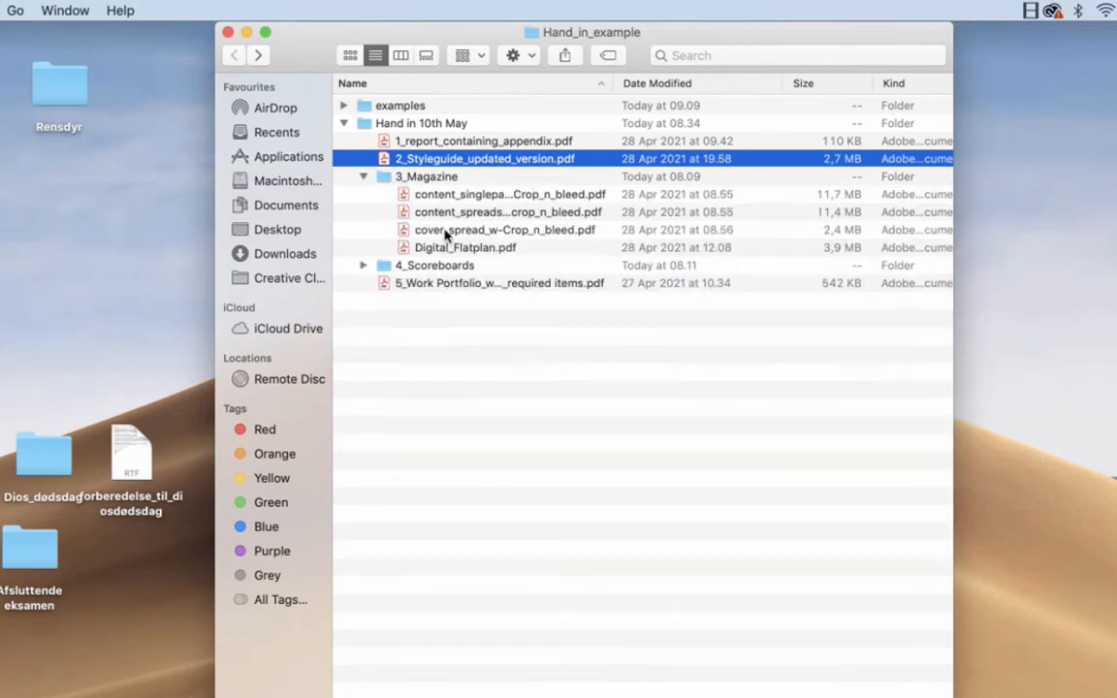
{"action": "left_click", "coordinate": [445, 198]}
{"action": "left_click", "coordinate": [452, 213], "text": "shift"}
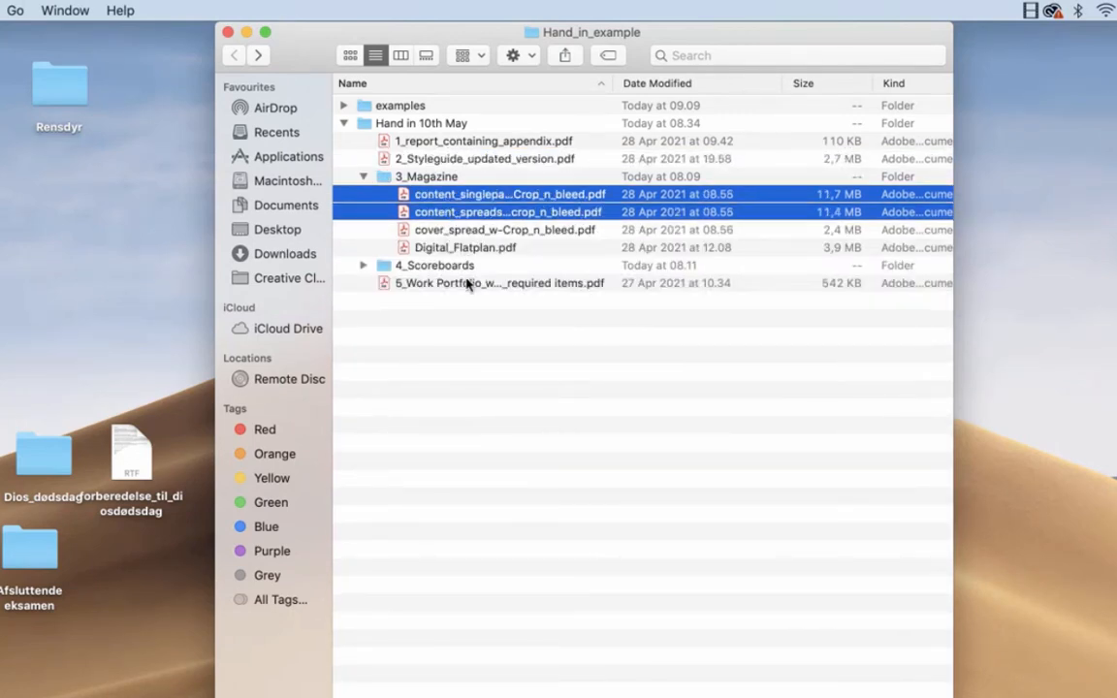
{"action": "left_click", "coordinate": [463, 233]}
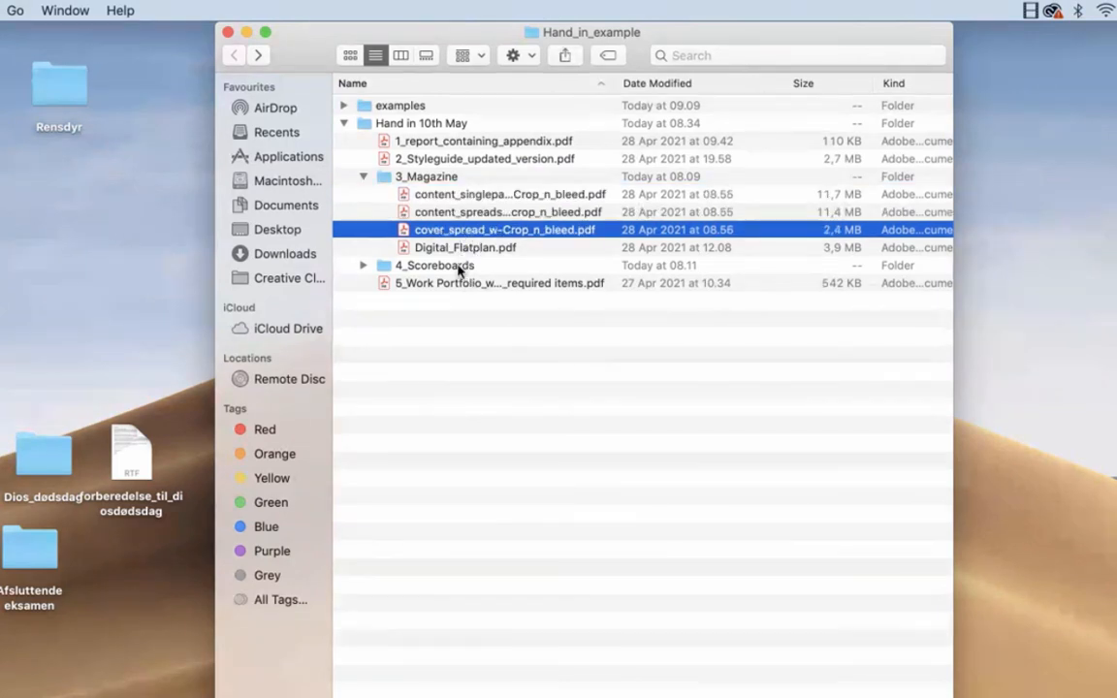
{"action": "left_click", "coordinate": [419, 244]}
{"action": "left_click", "coordinate": [363, 177]}
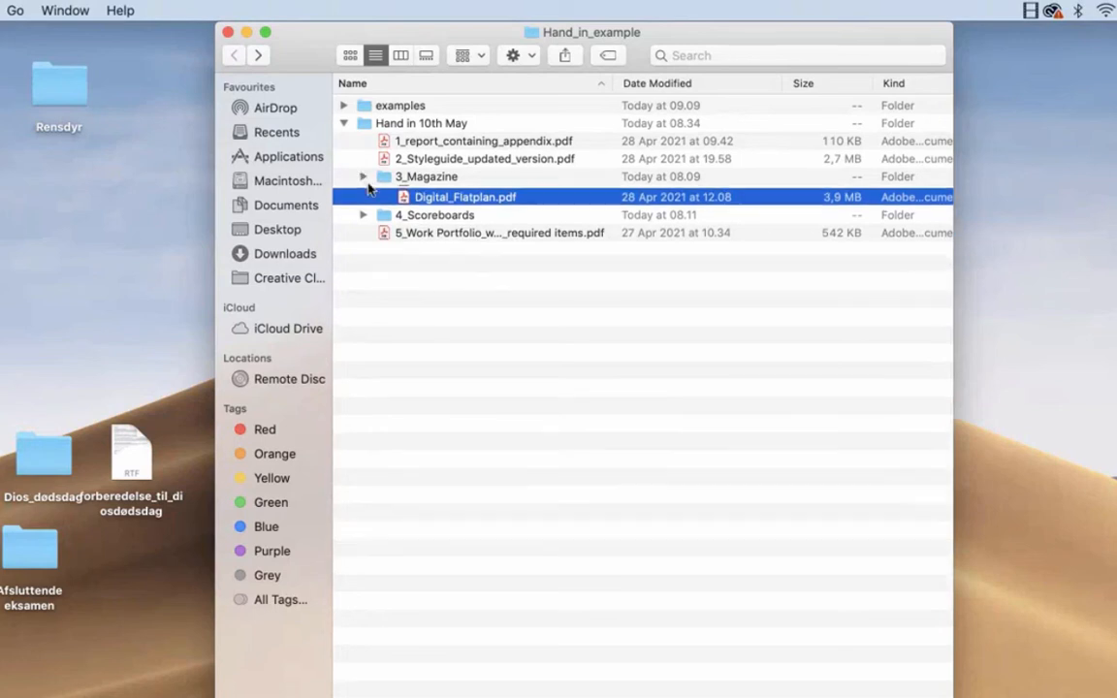
Review Scoreboard1.pdf and Scoreboard2.pdf in 4_Scoreboards, and check the full file name of the work portfolio PDF without renaming it
{"action": "left_click", "coordinate": [362, 194]}
{"action": "left_click", "coordinate": [430, 214]}
{"action": "left_click", "coordinate": [434, 233], "text": "shift"}
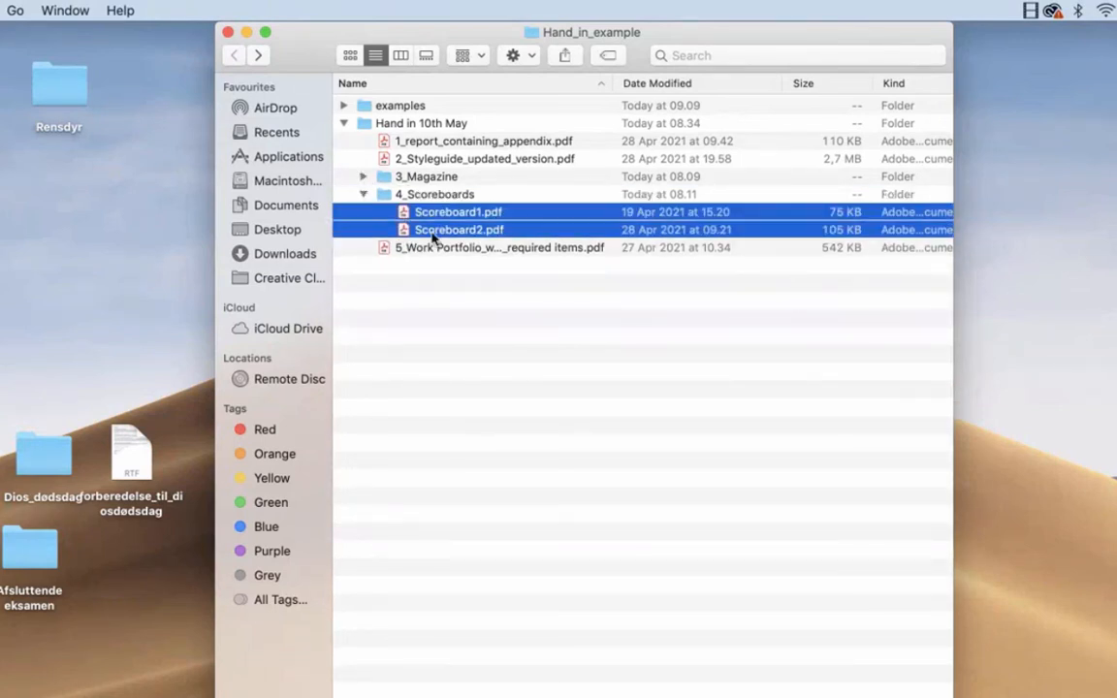
{"action": "left_click", "coordinate": [363, 194]}
{"action": "left_click", "coordinate": [413, 217]}
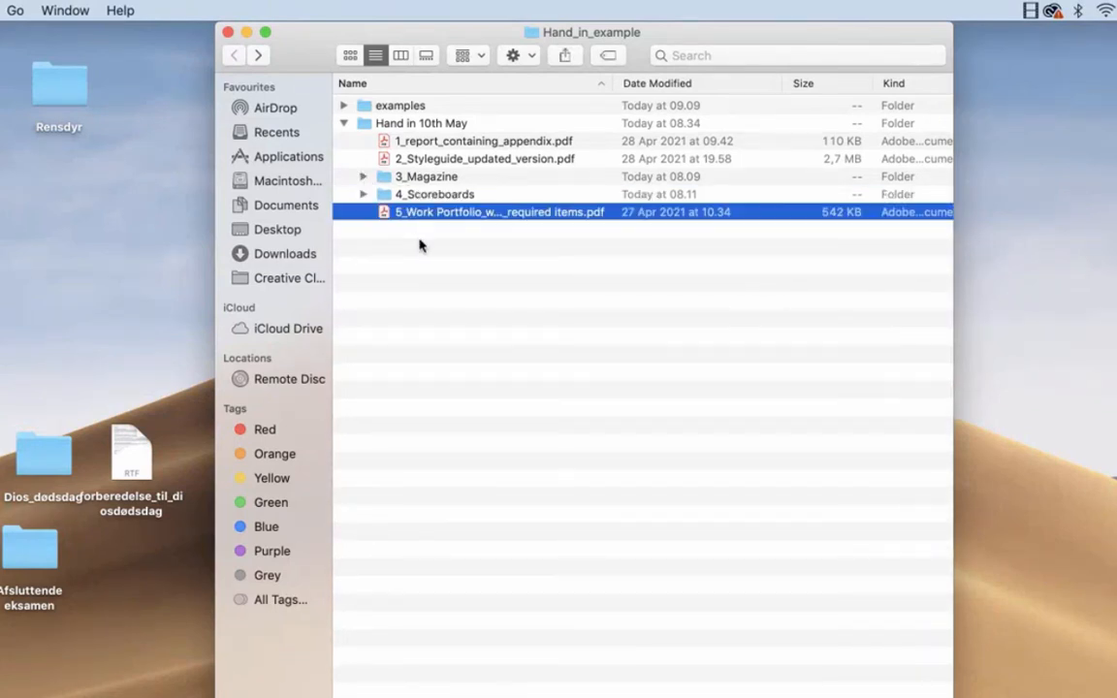
{"action": "left_click", "coordinate": [533, 219]}
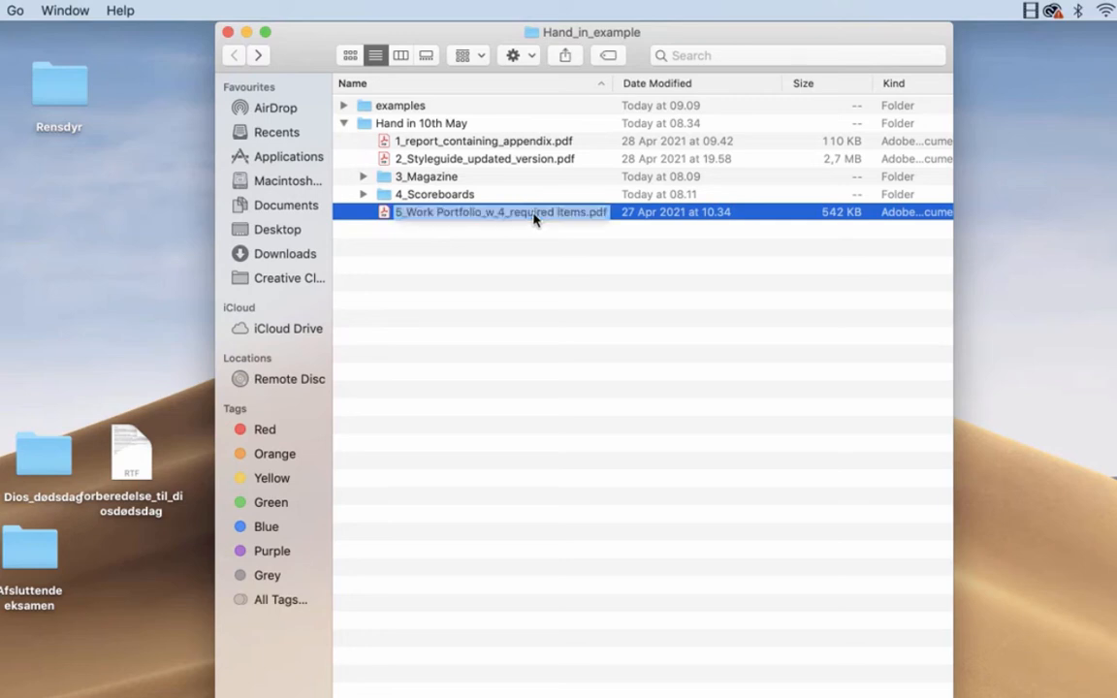
{"action": "key", "text": "Return"}
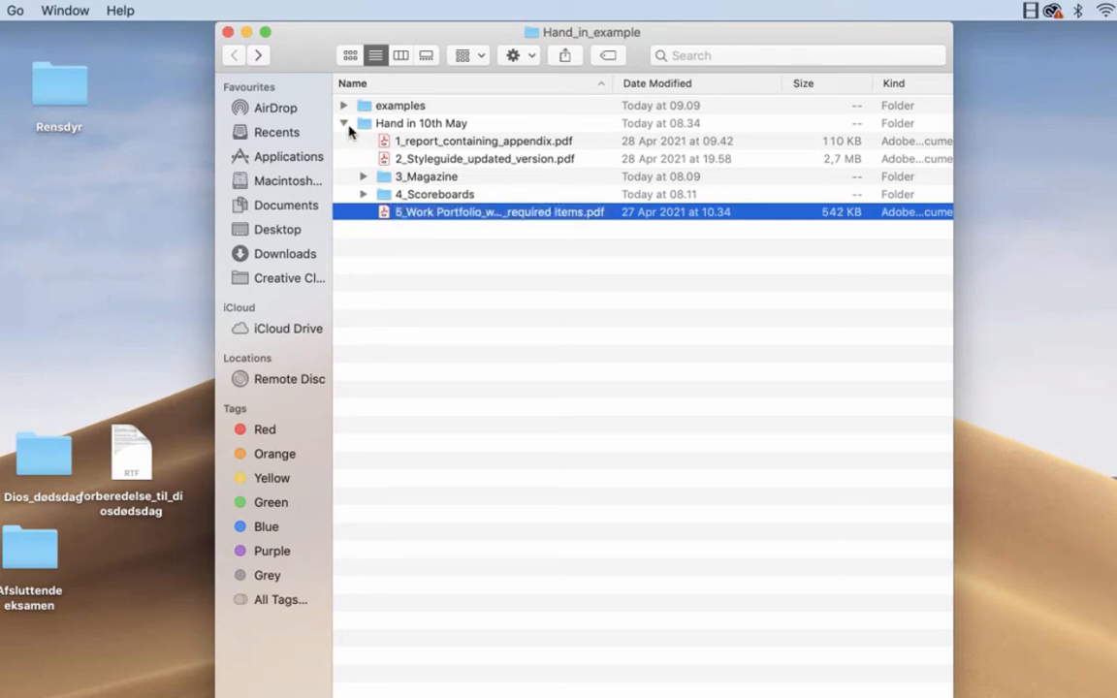
Expand the 4_Scoreboards and 3_Magazine folders to show the complete hand-in structure and select 1_report_containing_appendix.pdf
{"action": "left_click", "coordinate": [363, 194]}
{"action": "left_click", "coordinate": [363, 176]}
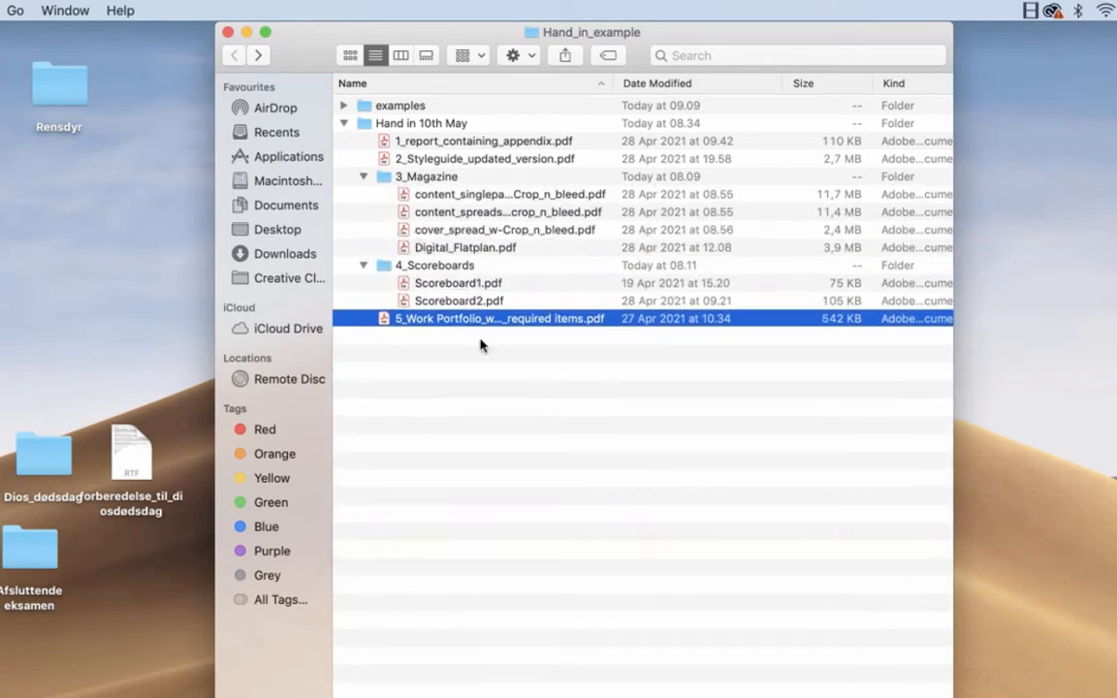
{"action": "left_click", "coordinate": [460, 145]}
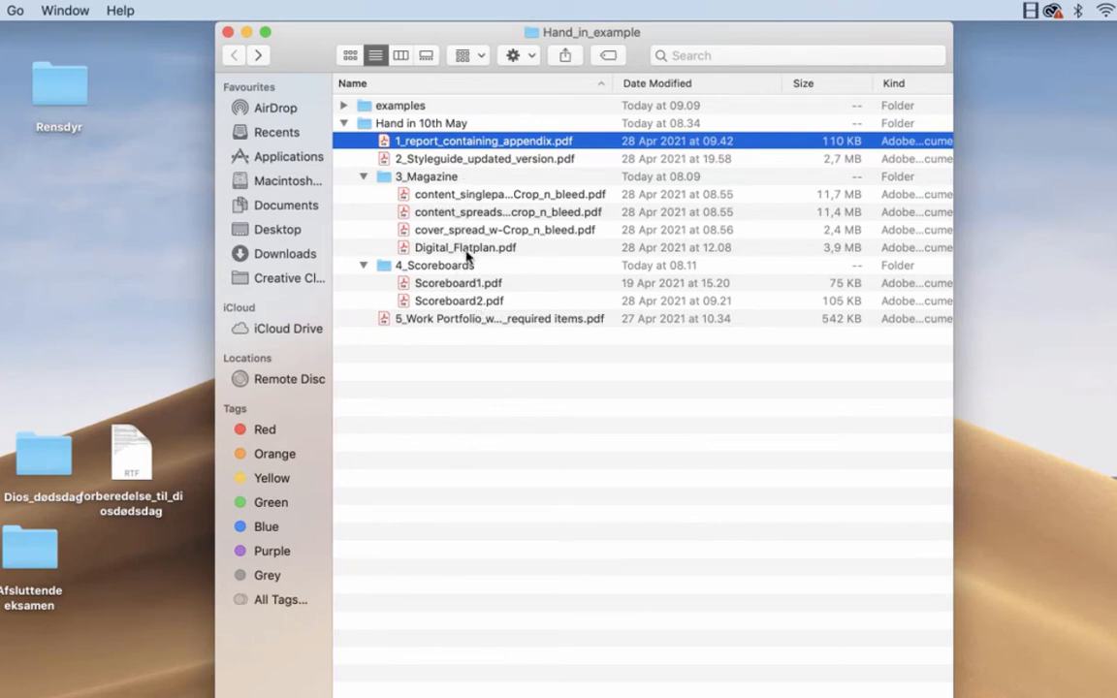
Select the hand-in files down to the work portfolio PDF, then switch to InDesign and view page 1 and spread 2-3 of Content_pages.indd
{"action": "left_click", "coordinate": [484, 318], "text": "shift"}
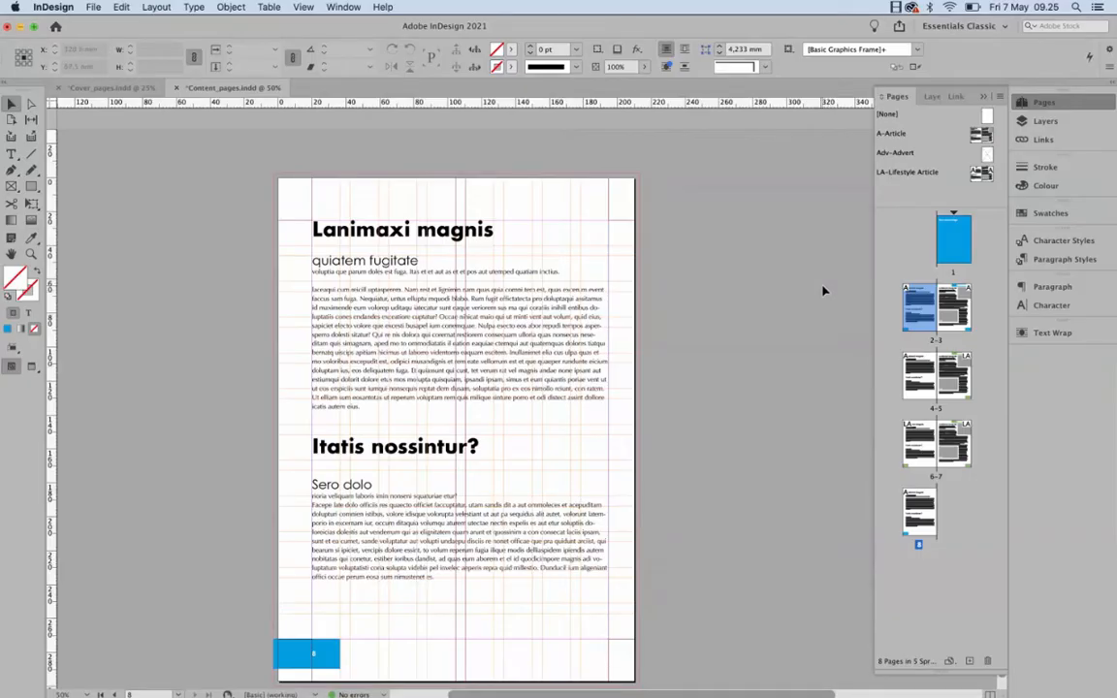
{"action": "double_click", "coordinate": [951, 232]}
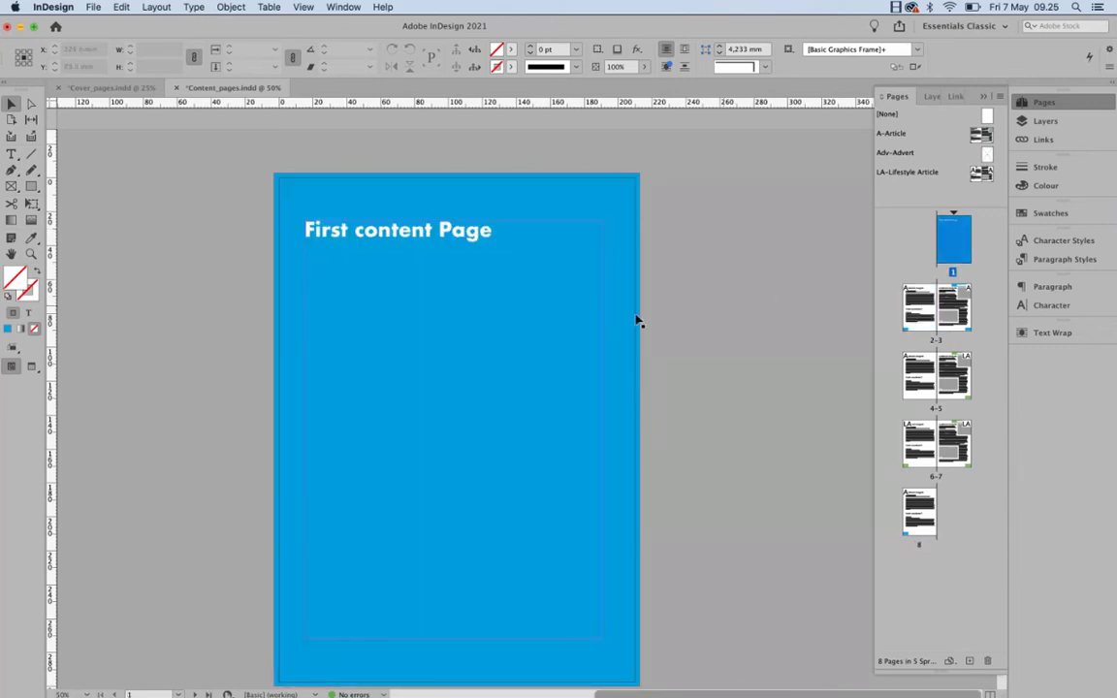
{"action": "scroll", "coordinate": [629, 351], "scroll_direction": "down", "scroll_amount": 5}
{"action": "scroll", "coordinate": [628, 355], "scroll_direction": "down", "scroll_amount": 8}
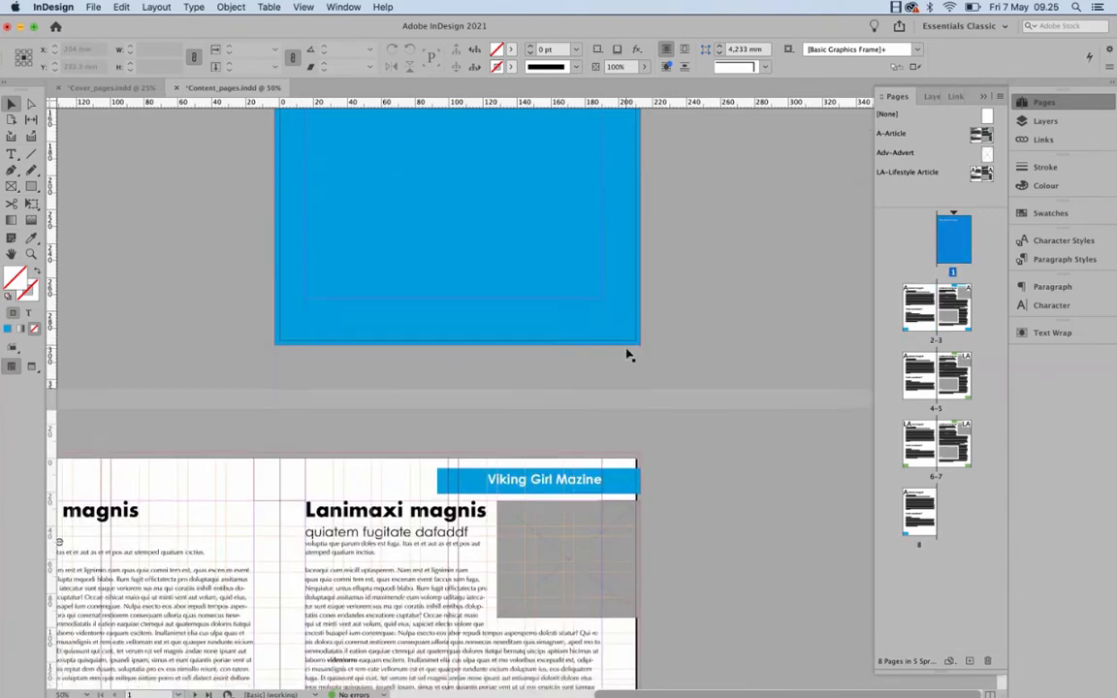
{"action": "scroll", "coordinate": [628, 355], "scroll_direction": "down", "scroll_amount": 3}
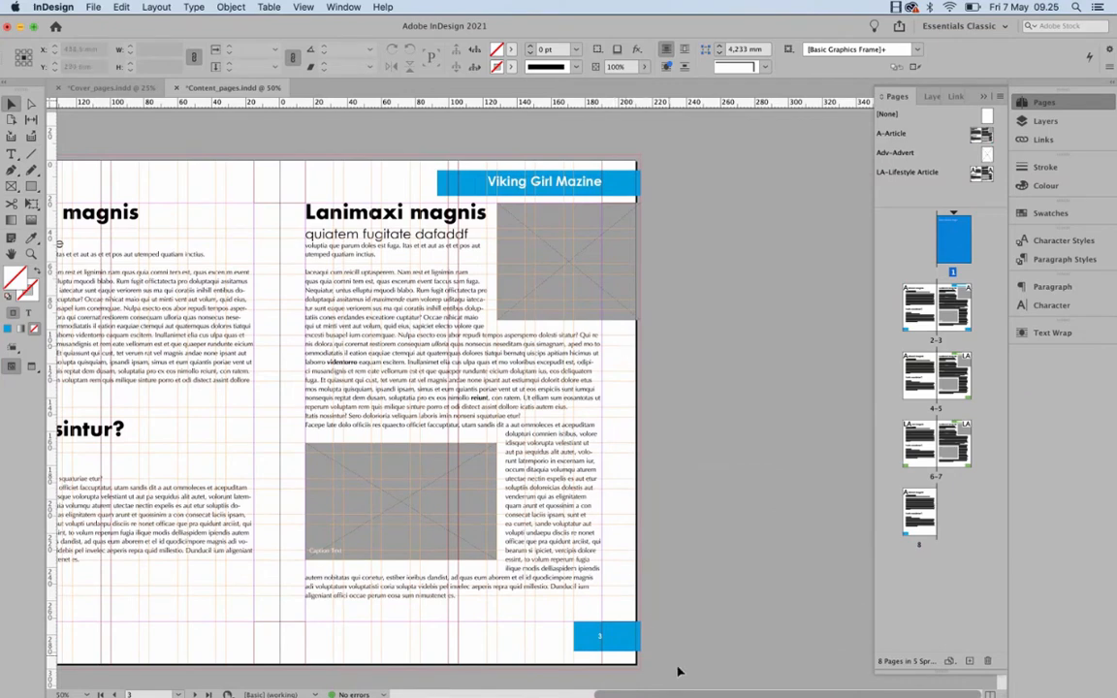
{"action": "left_click_drag", "start_coordinate": [689, 695], "coordinate": [642, 692]}
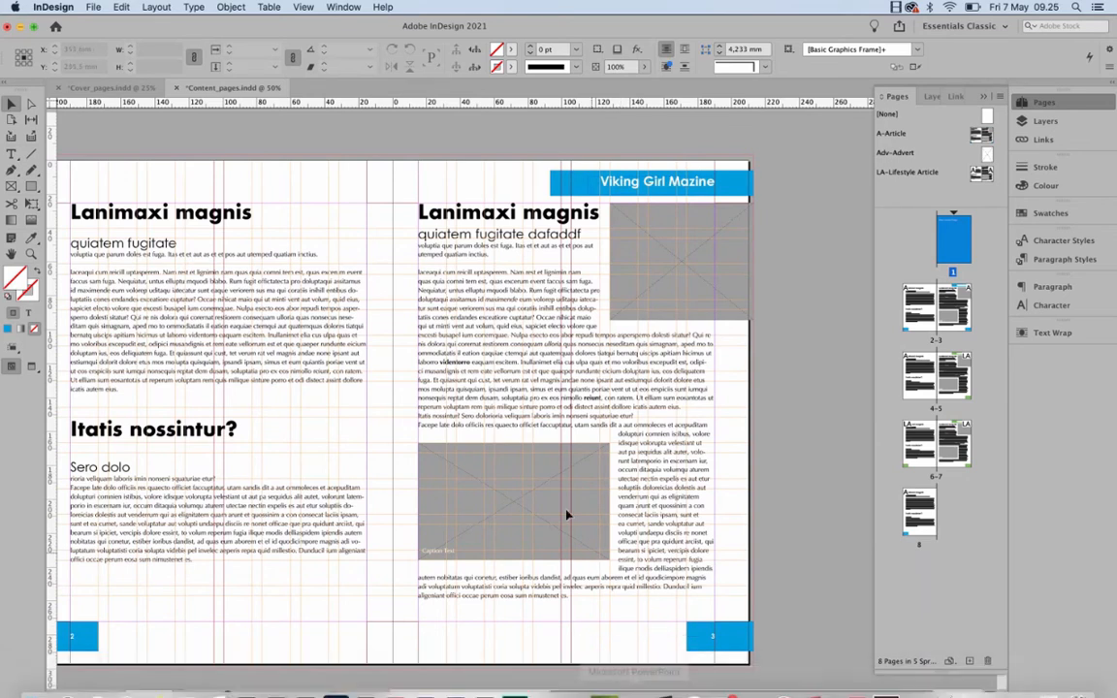
{"action": "left_click", "coordinate": [920, 307]}
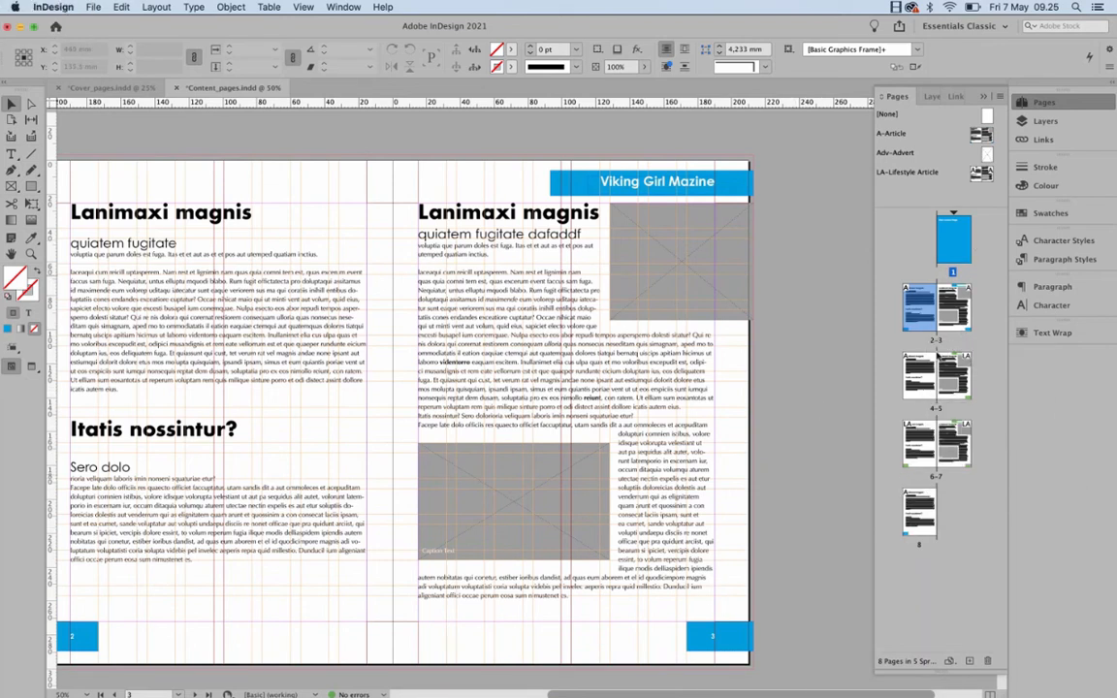
Start Print Booklet for the content pages document and show the booklet preview
{"action": "left_click", "coordinate": [94, 7]}
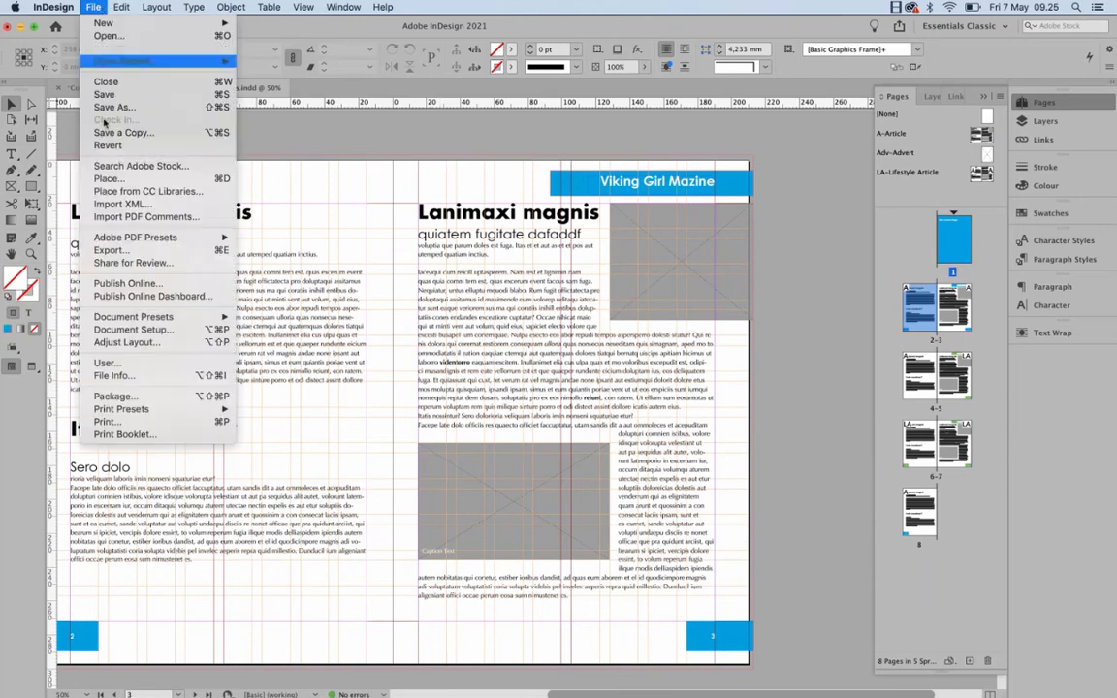
{"action": "left_click", "coordinate": [116, 434]}
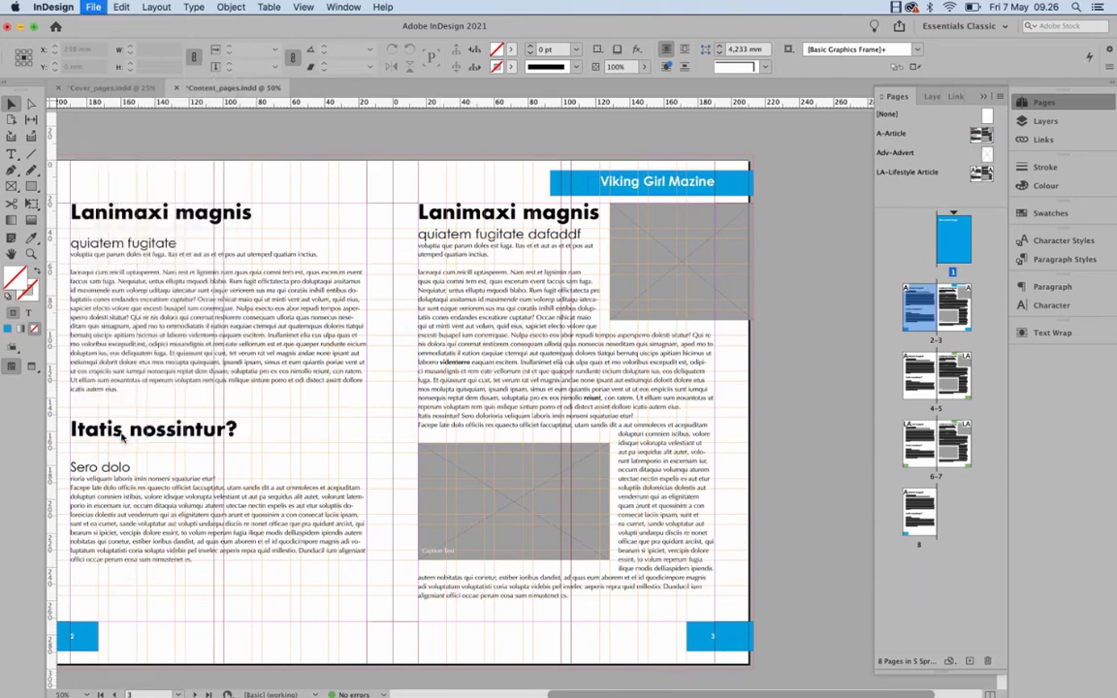
{"action": "left_click", "coordinate": [335, 202]}
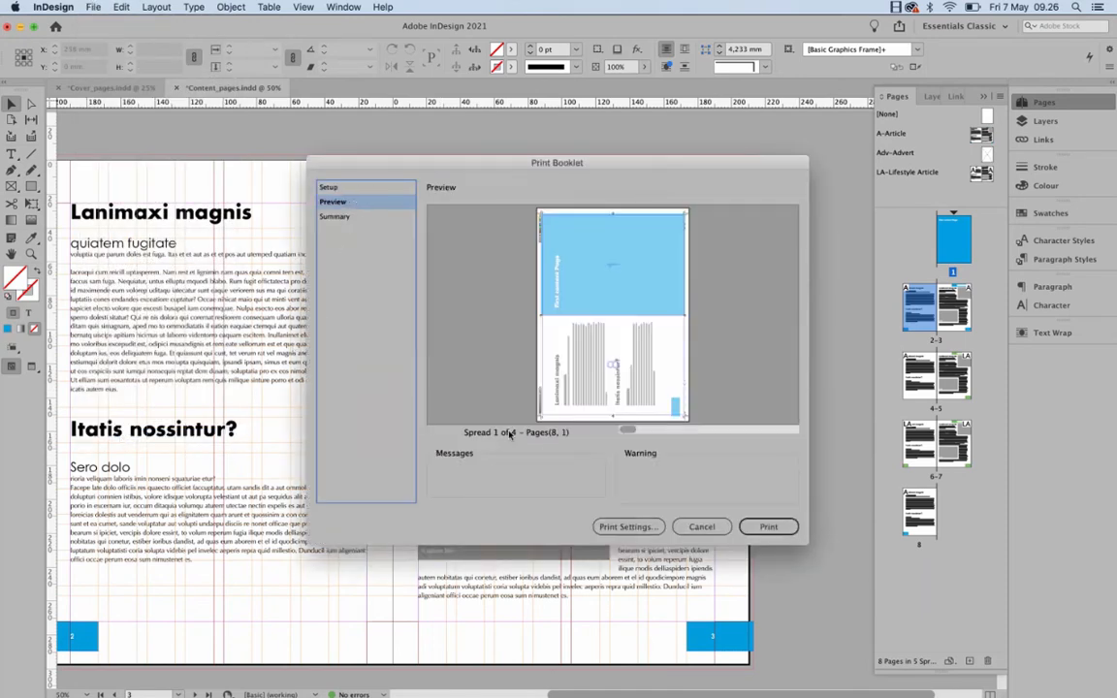
In the booklet's print settings, choose the Custom paper size with portrait orientation, go over the marks and bleed options, and confirm
{"action": "left_click", "coordinate": [611, 527]}
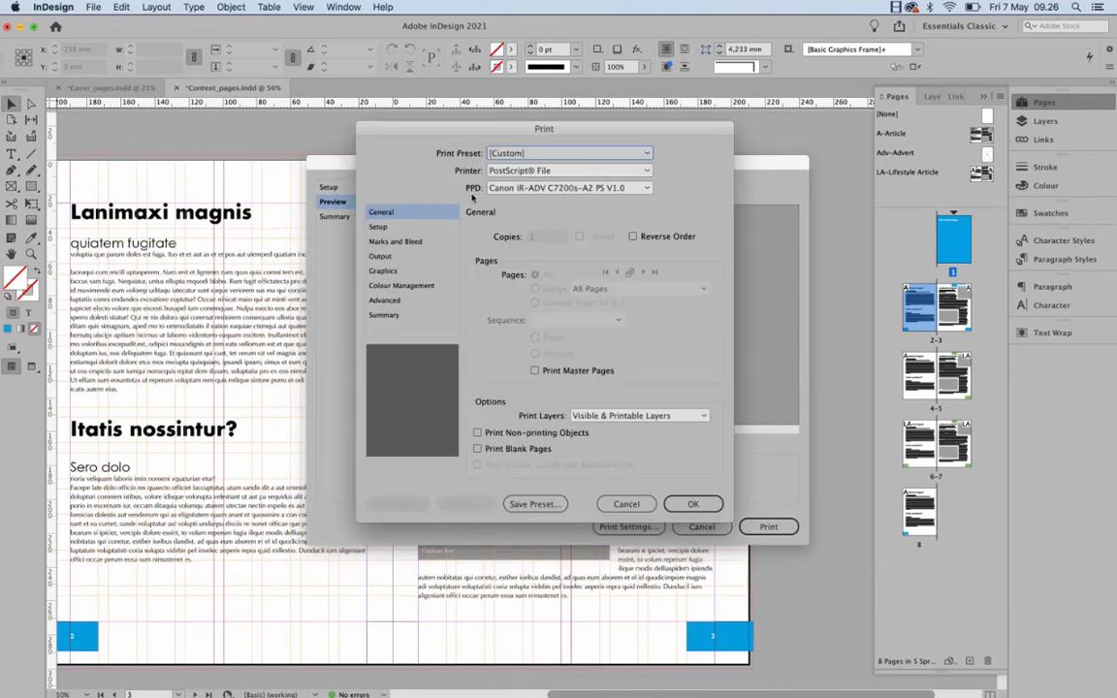
{"action": "left_click", "coordinate": [424, 228]}
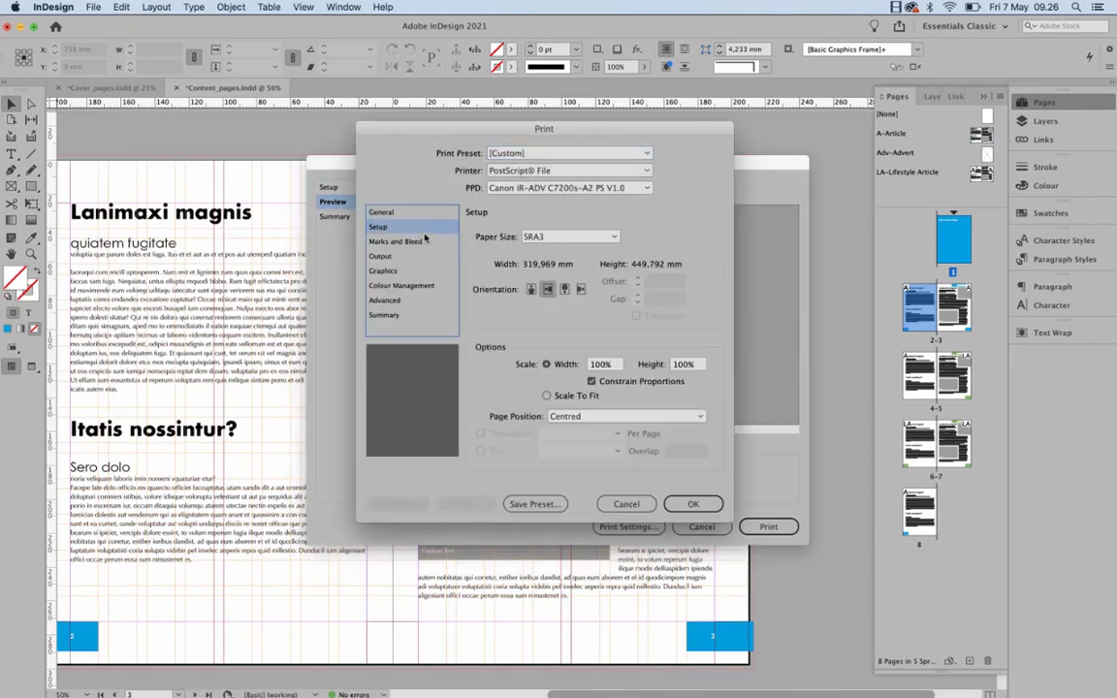
{"action": "left_click", "coordinate": [567, 236]}
{"action": "left_click", "coordinate": [548, 249]}
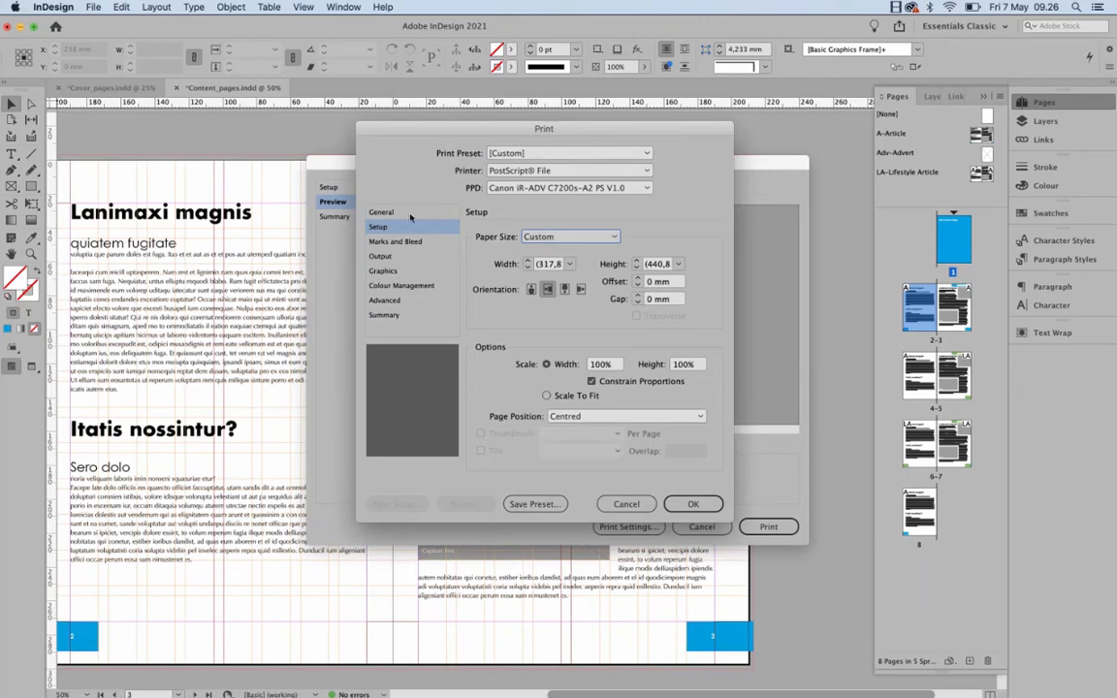
{"action": "left_click", "coordinate": [530, 289]}
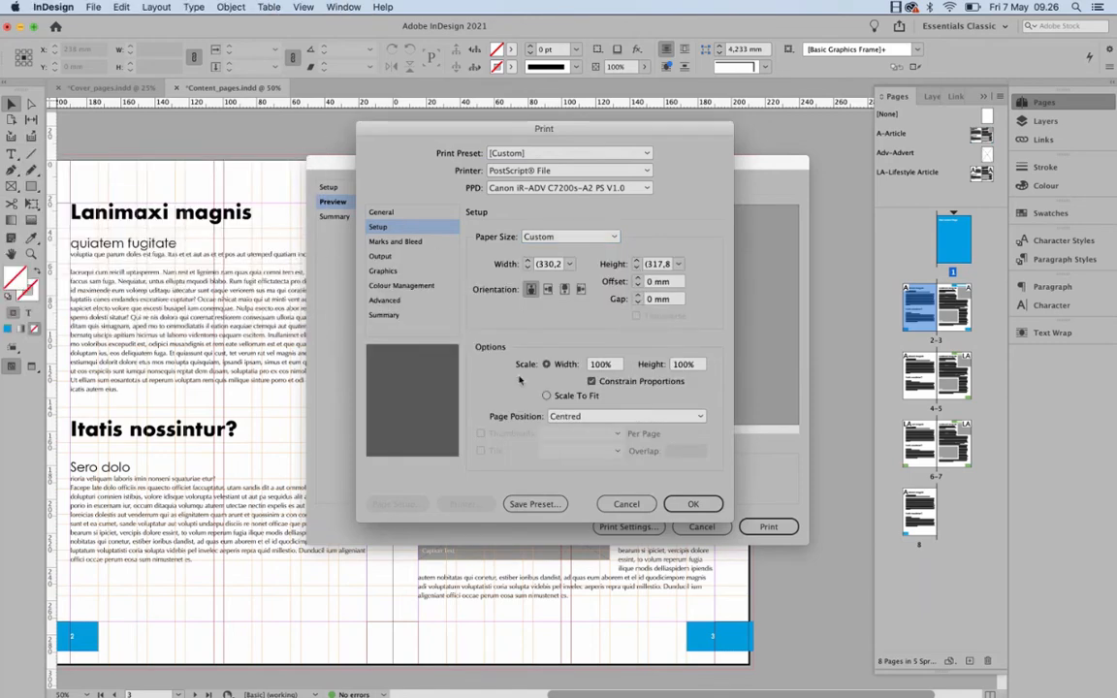
{"action": "left_click", "coordinate": [394, 242]}
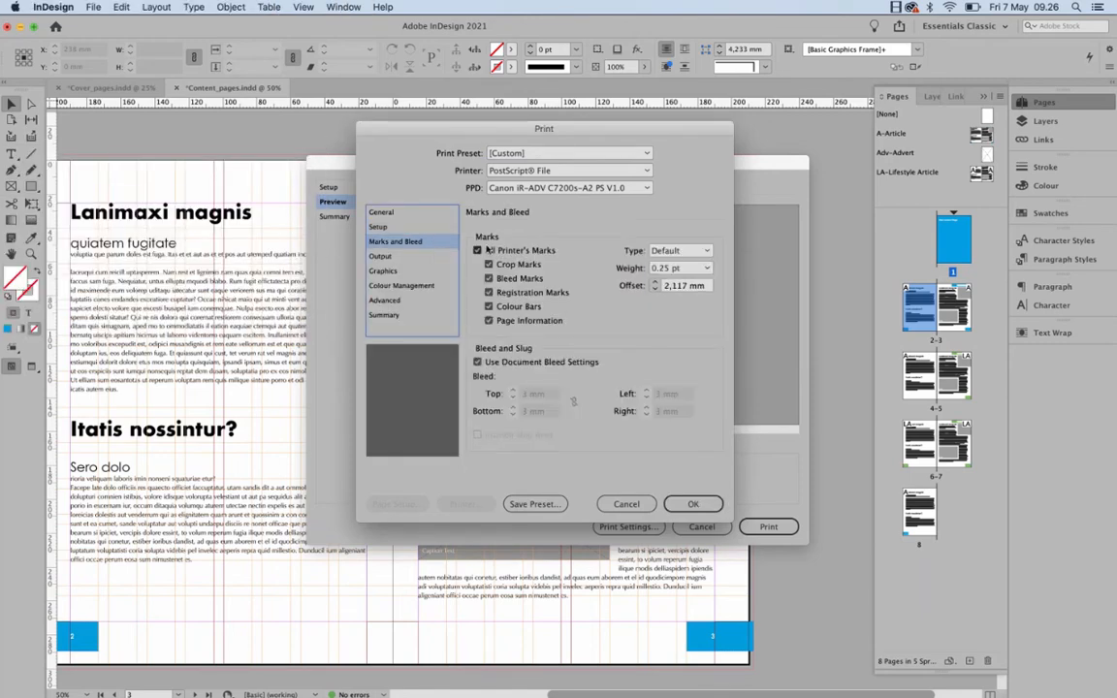
{"action": "left_click", "coordinate": [477, 362]}
{"action": "left_click", "coordinate": [692, 503]}
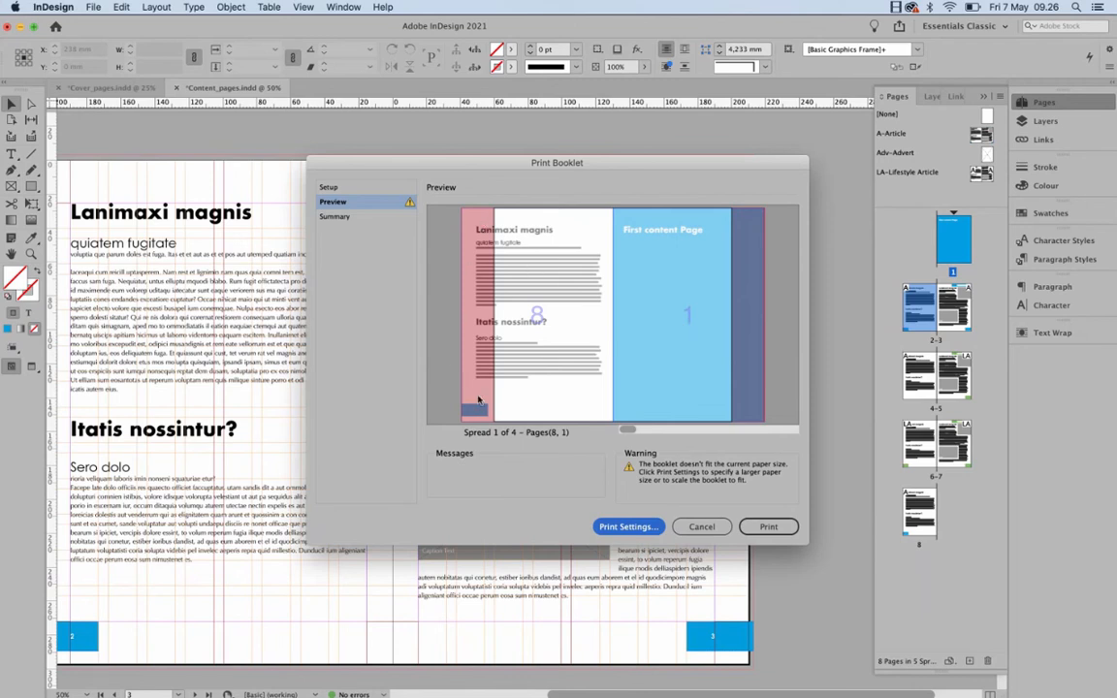
Browse back and forth through the booklet preview to examine how the pages are paired on each printer spread
{"action": "left_click", "coordinate": [690, 428]}
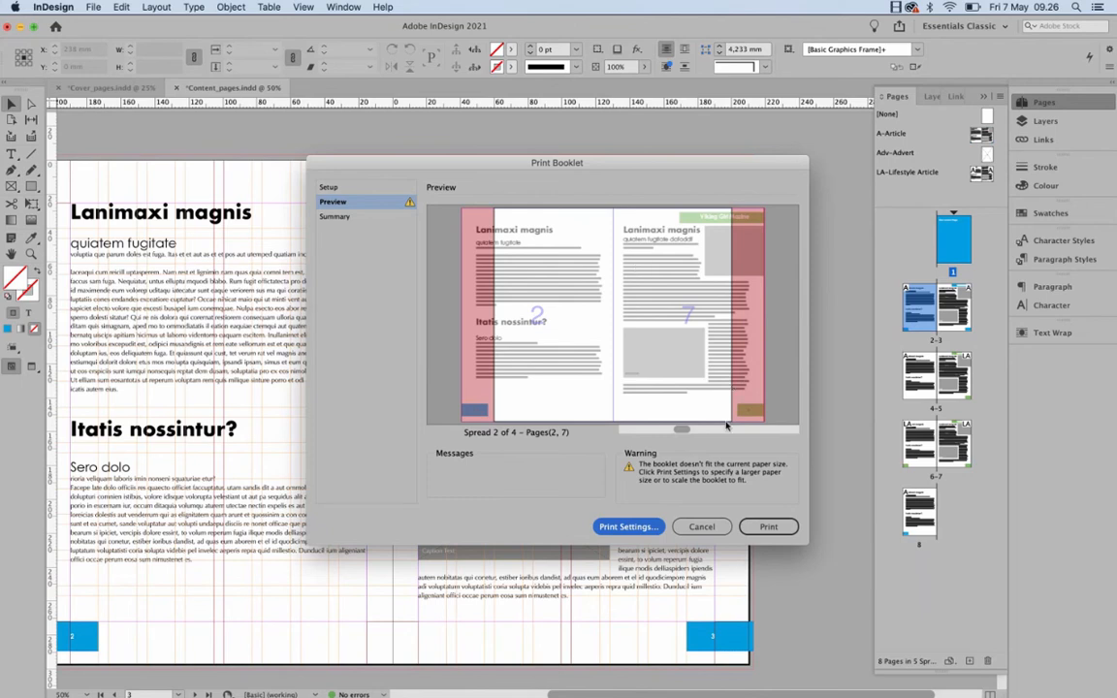
{"action": "left_click", "coordinate": [726, 428]}
{"action": "left_click", "coordinate": [781, 430]}
{"action": "left_click", "coordinate": [665, 430]}
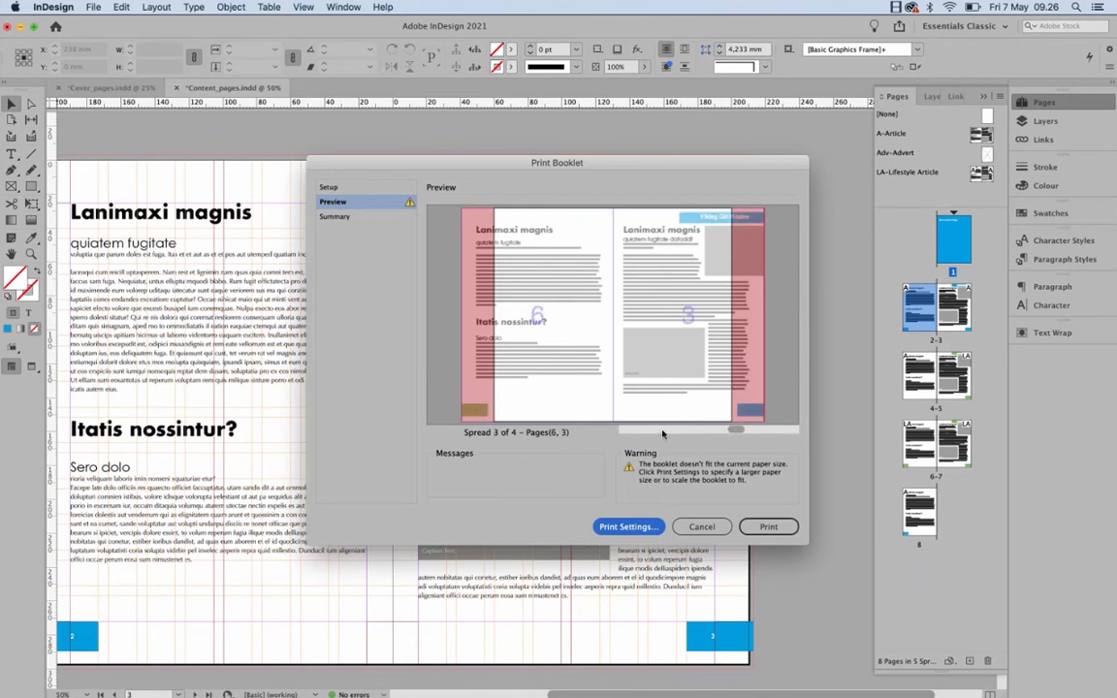
{"action": "left_click", "coordinate": [656, 429]}
{"action": "left_click", "coordinate": [647, 429]}
{"action": "left_click", "coordinate": [662, 427]}
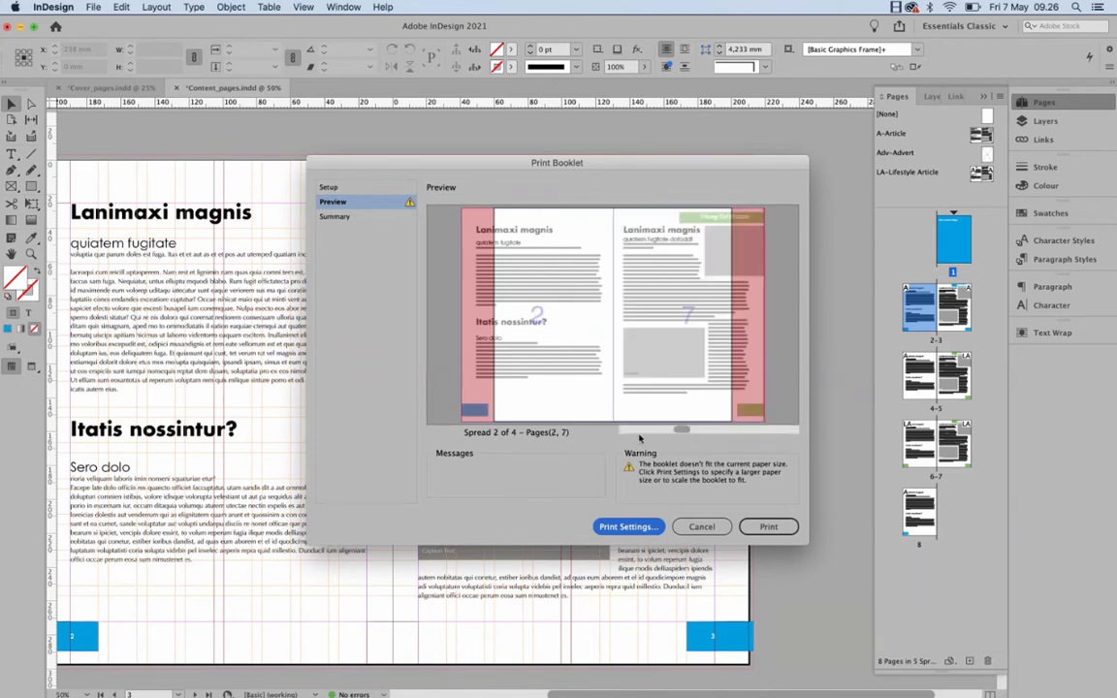
Reopen the booklet's print settings and keep PostScript File as the printer
{"action": "left_click", "coordinate": [626, 526]}
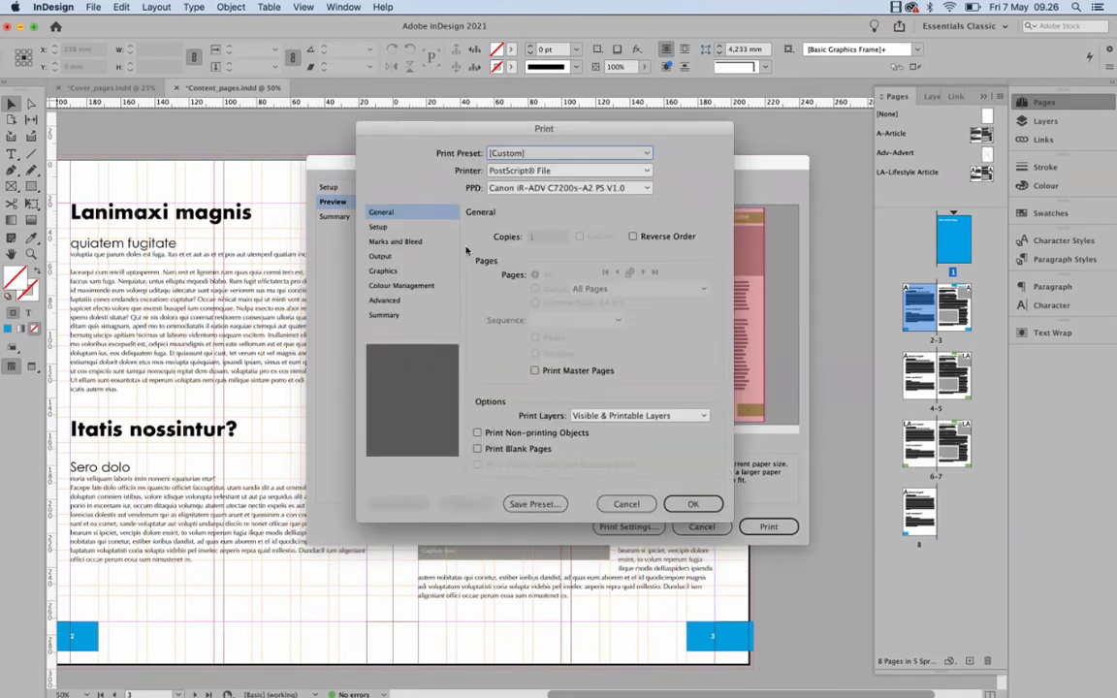
{"action": "left_click", "coordinate": [572, 170]}
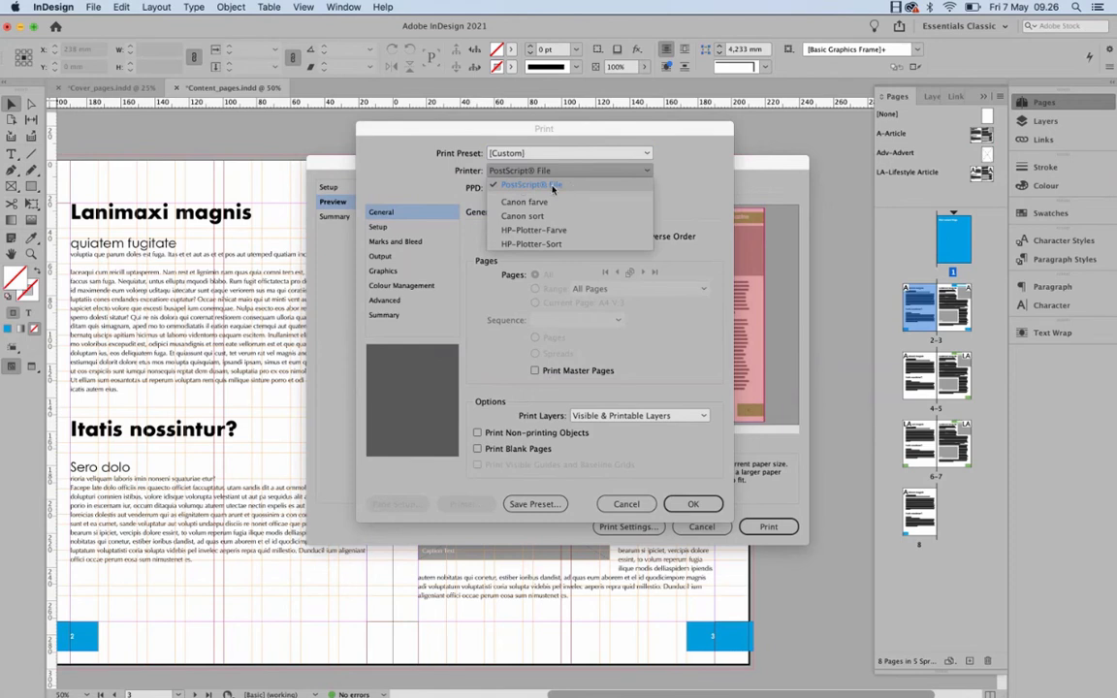
{"action": "left_click", "coordinate": [553, 187]}
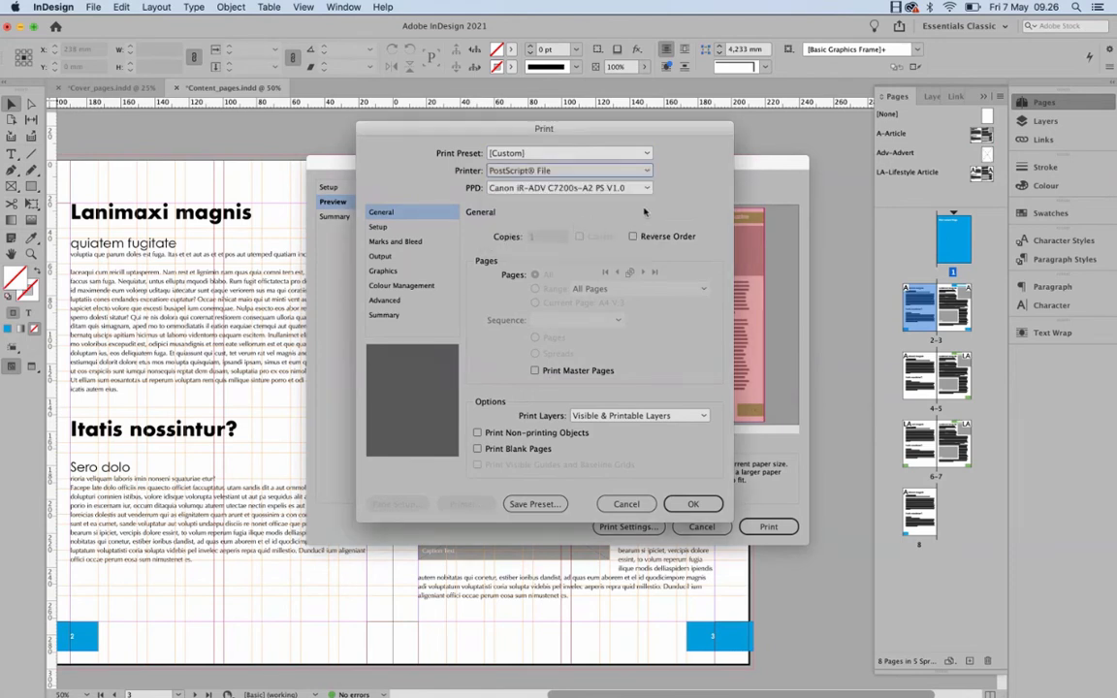
Try the Device Independent PPD and check its paper setup options
{"action": "left_click", "coordinate": [647, 188]}
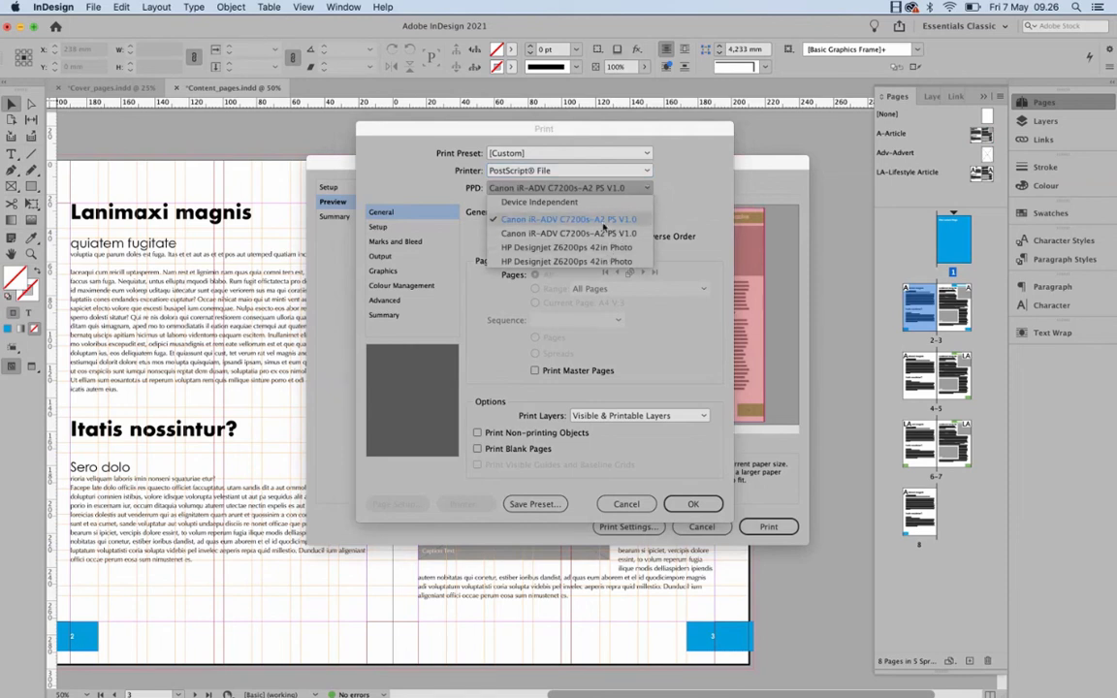
{"action": "left_click", "coordinate": [548, 202]}
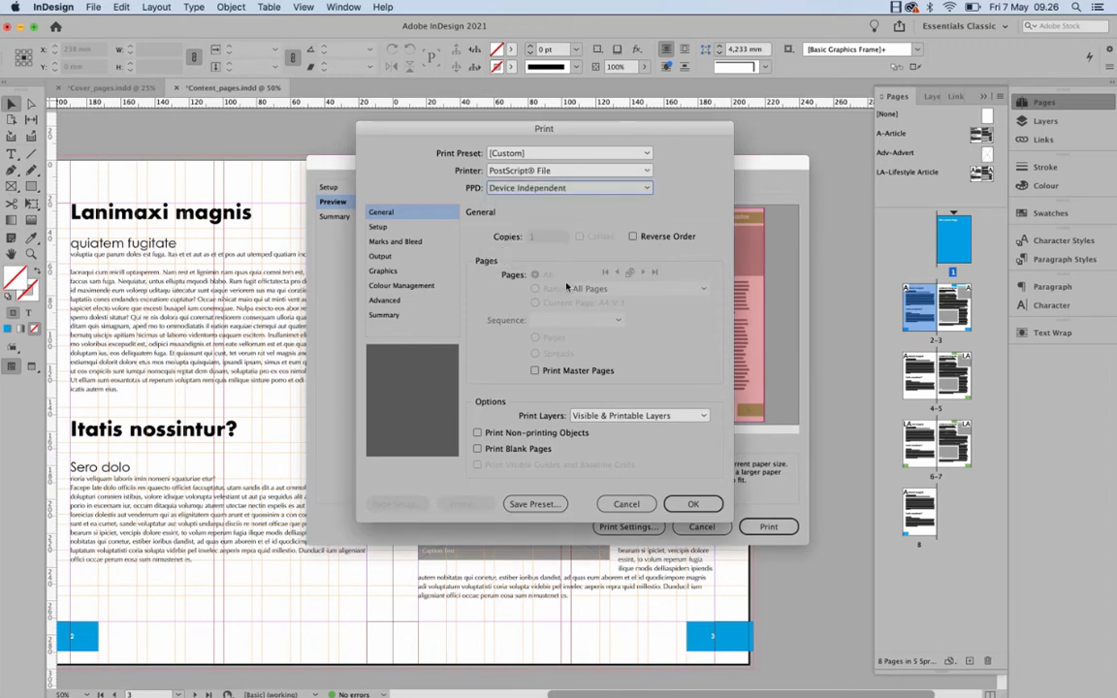
{"action": "left_click", "coordinate": [631, 191]}
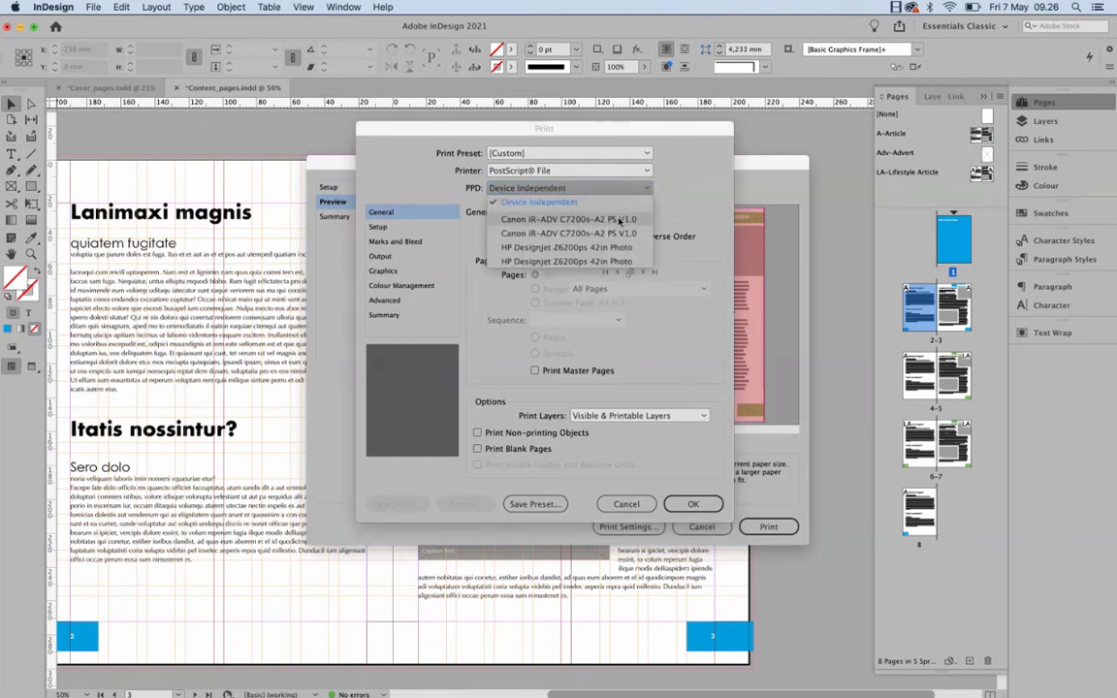
{"action": "left_click", "coordinate": [548, 201]}
{"action": "left_click", "coordinate": [378, 226]}
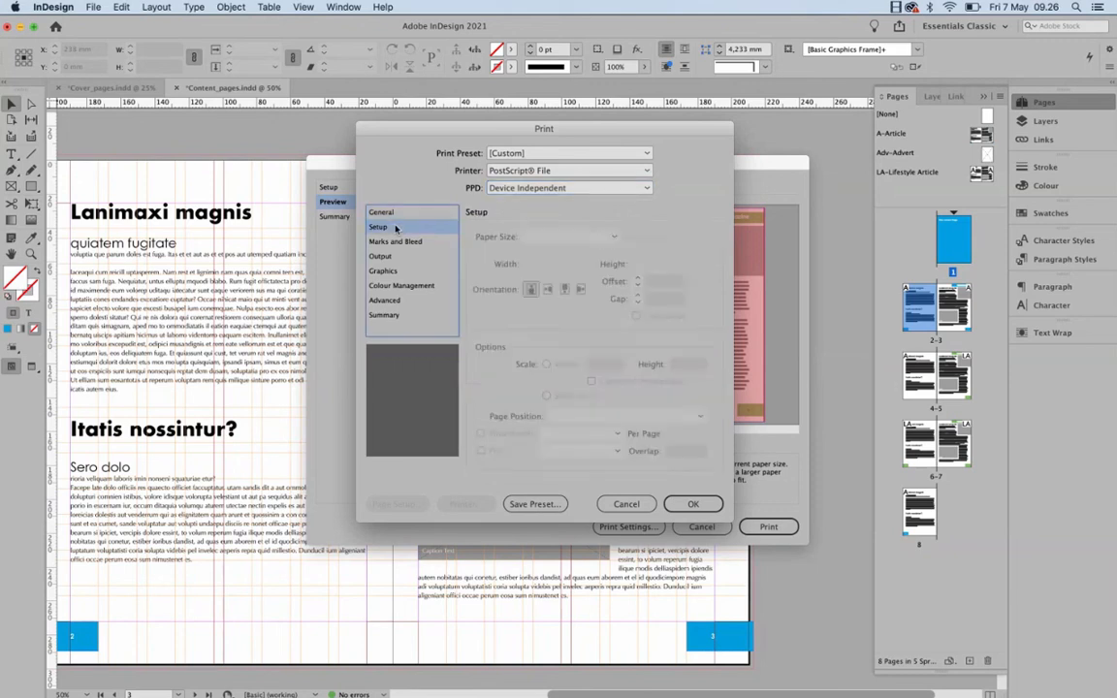
{"action": "left_click", "coordinate": [427, 212]}
Set the PPD to Canon iR-ADV C7200s-A2 PS V1.0 and look through its paper sizes in the print setup
{"action": "left_click", "coordinate": [535, 188]}
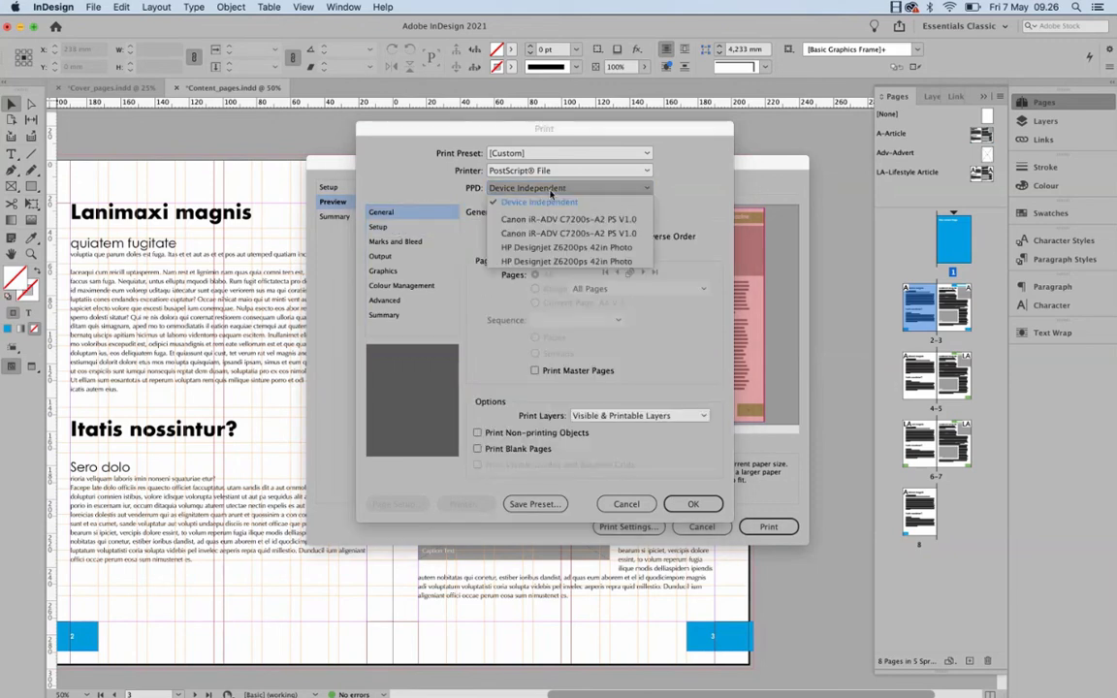
{"action": "left_click", "coordinate": [547, 223]}
{"action": "left_click", "coordinate": [380, 226]}
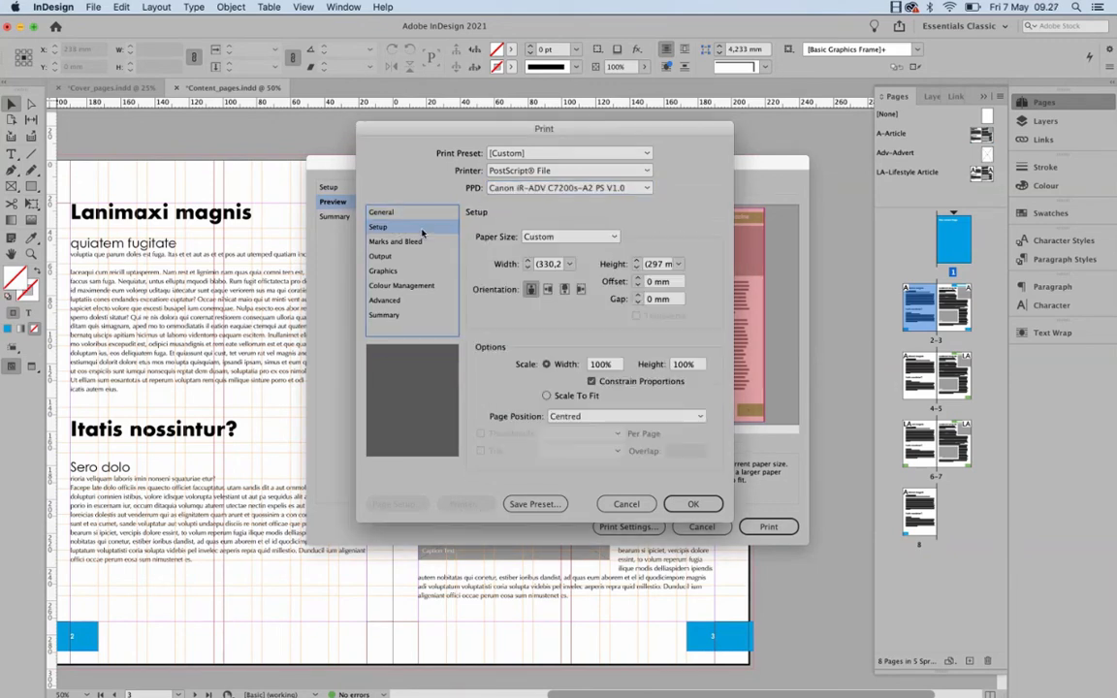
{"action": "left_click", "coordinate": [615, 238]}
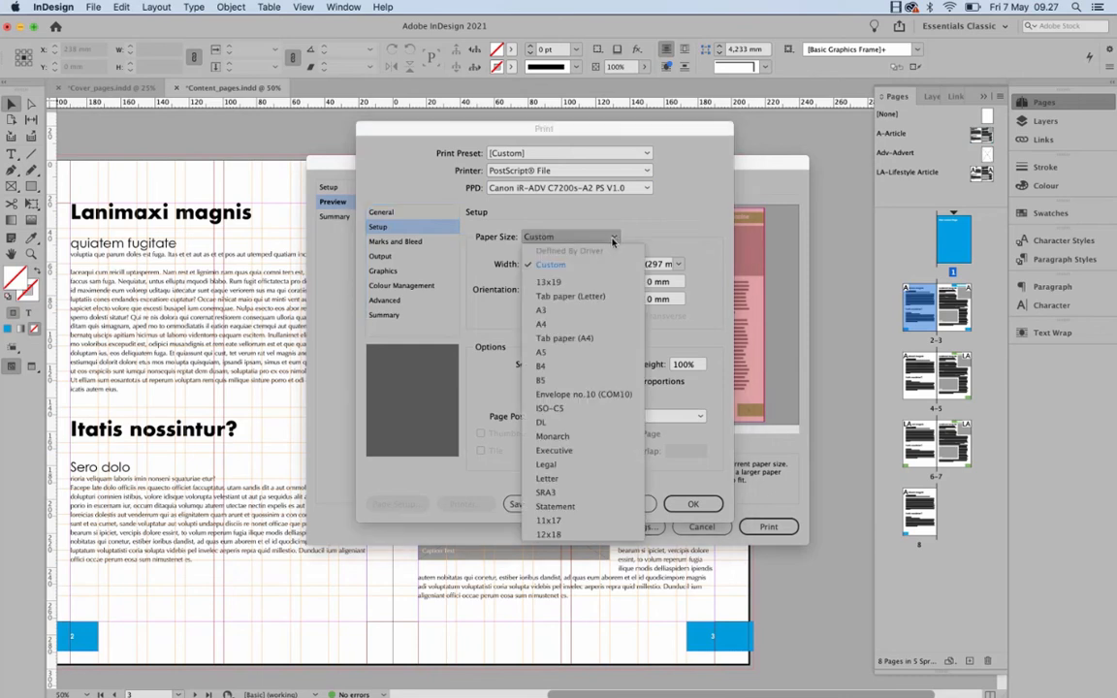
{"action": "left_click", "coordinate": [613, 242]}
{"action": "left_click", "coordinate": [624, 187]}
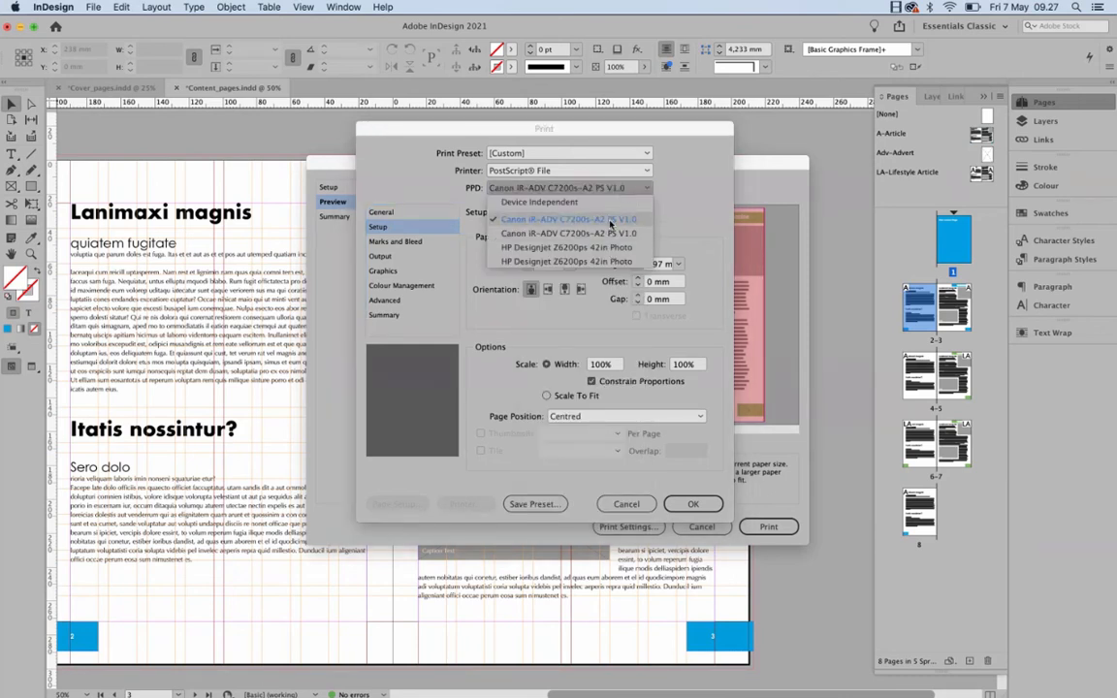
{"action": "left_click", "coordinate": [674, 205]}
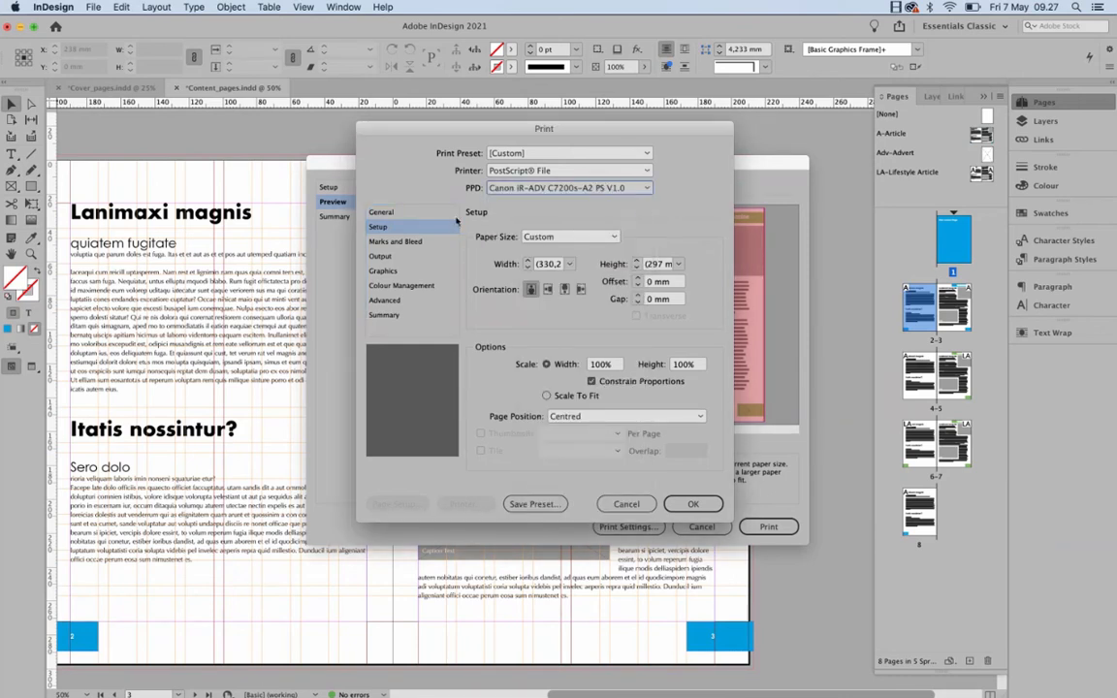
{"action": "left_click", "coordinate": [446, 214]}
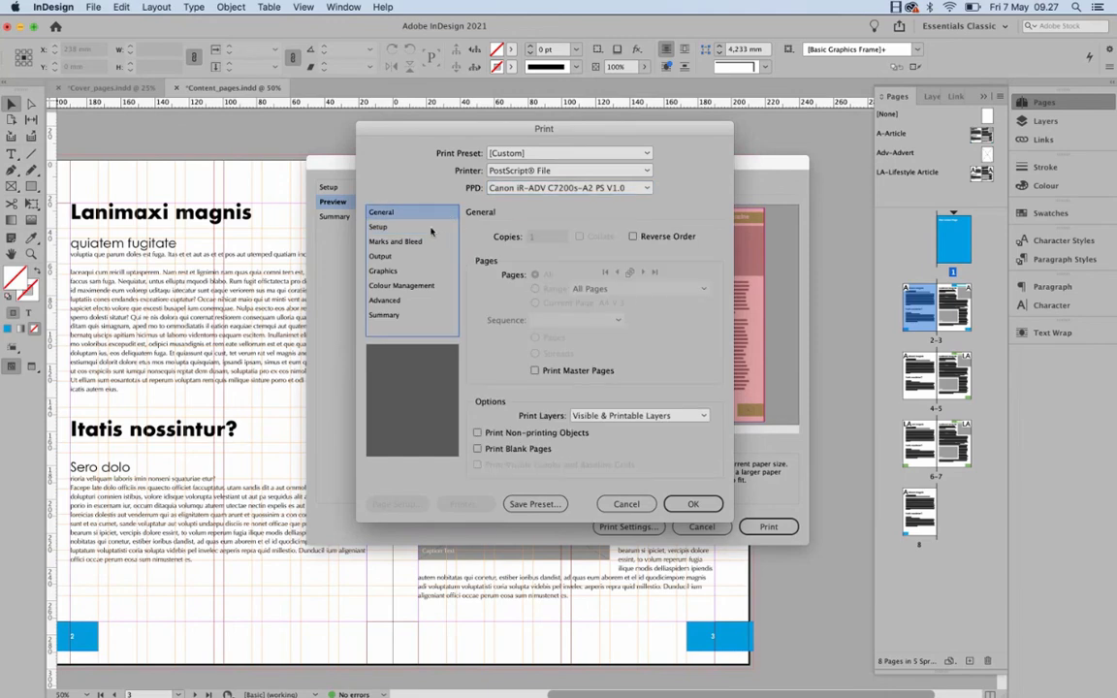
{"action": "left_click", "coordinate": [388, 225]}
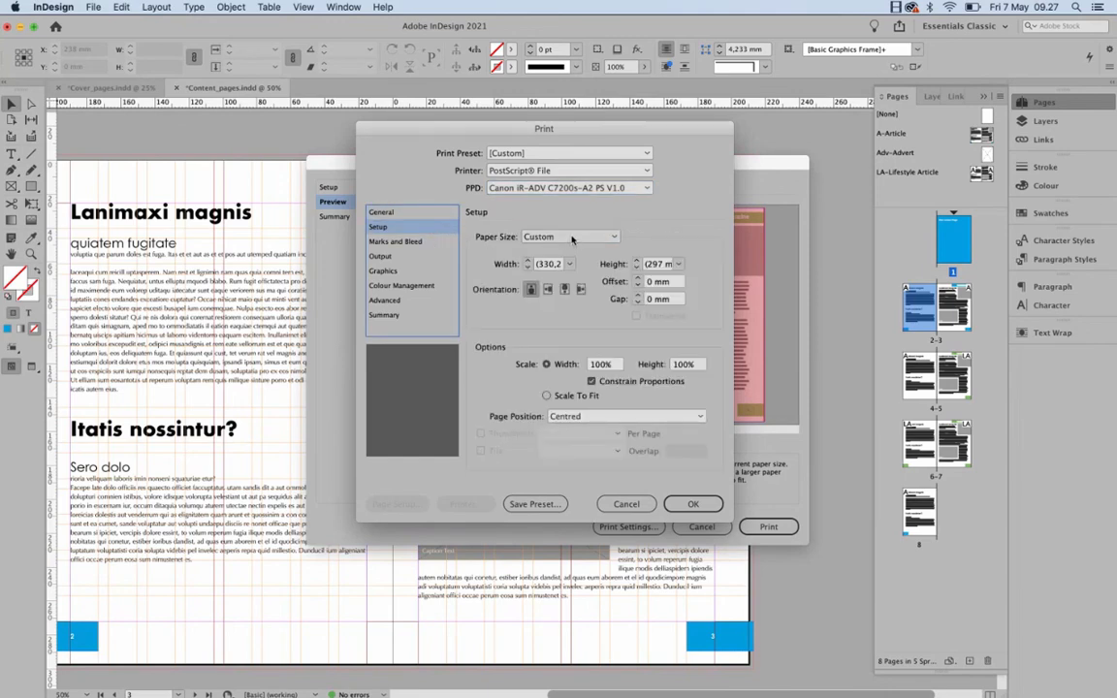
Move the Print dialog aside to uncover the booklet preview and set the paper size to SRA3
{"action": "left_click_drag", "start_coordinate": [718, 147], "coordinate": [461, 341]}
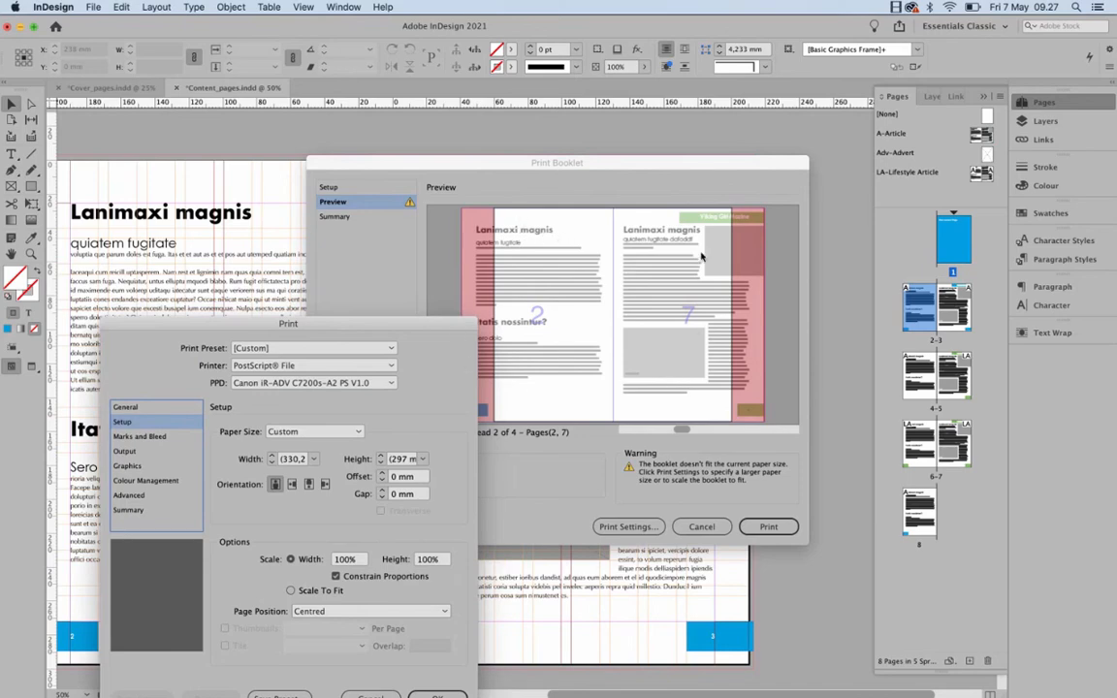
{"action": "left_click_drag", "start_coordinate": [403, 325], "coordinate": [366, 129]}
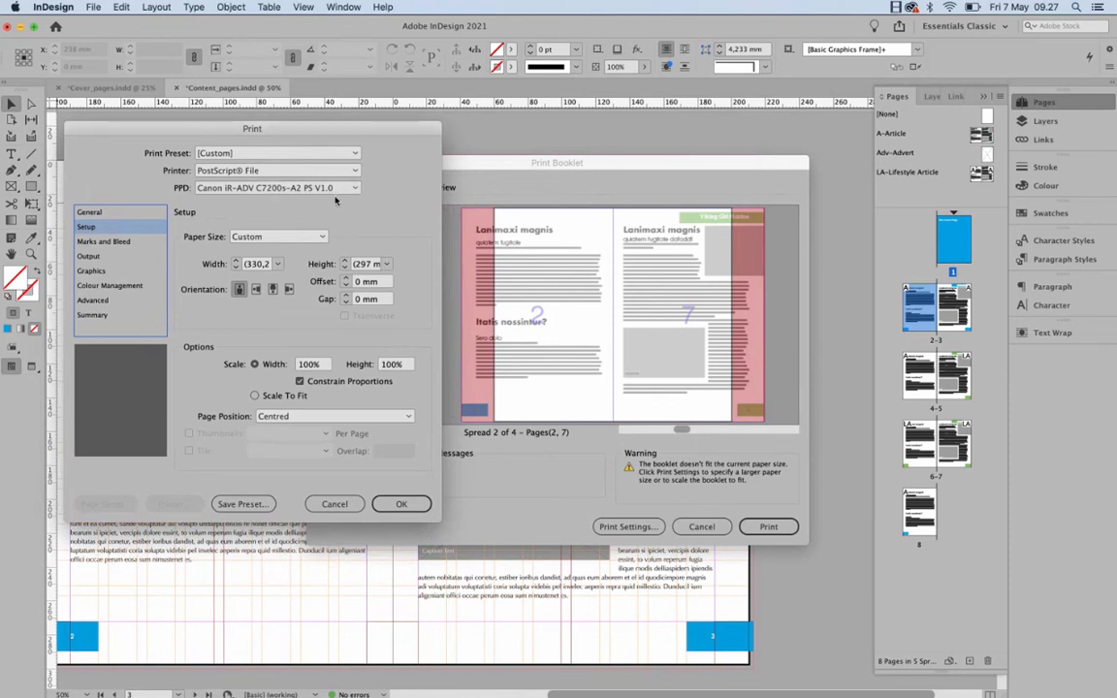
{"action": "left_click", "coordinate": [278, 236]}
{"action": "left_click", "coordinate": [287, 443]}
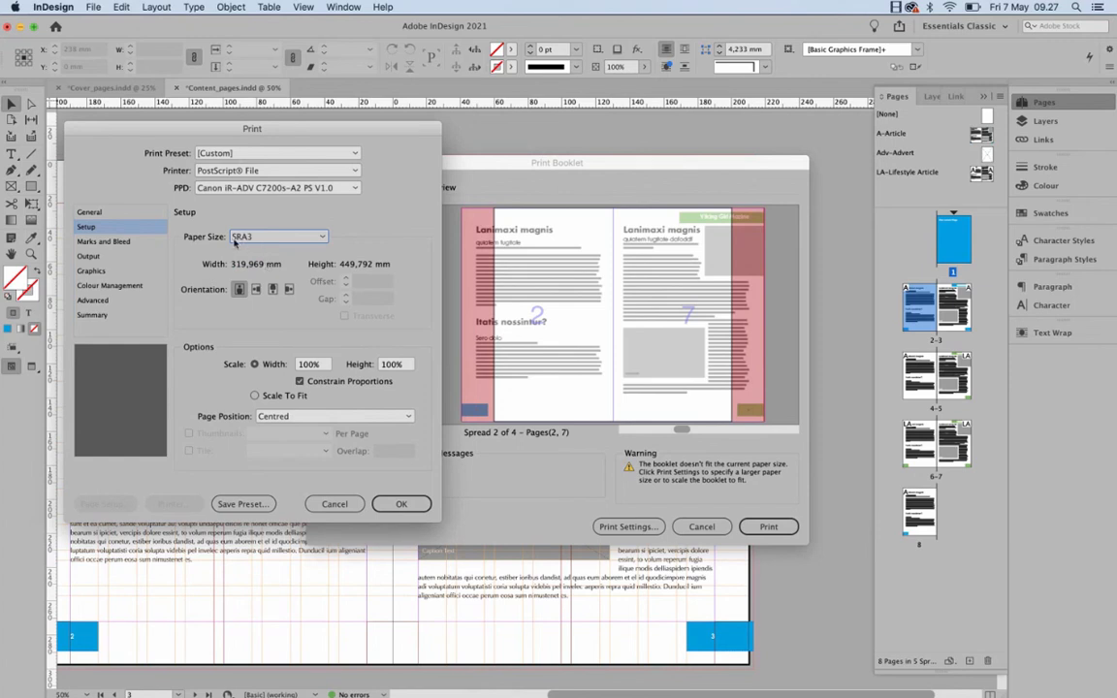
Enable all printer's marks and the document bleed settings for the booklet, and apply the print settings
{"action": "left_click", "coordinate": [103, 241]}
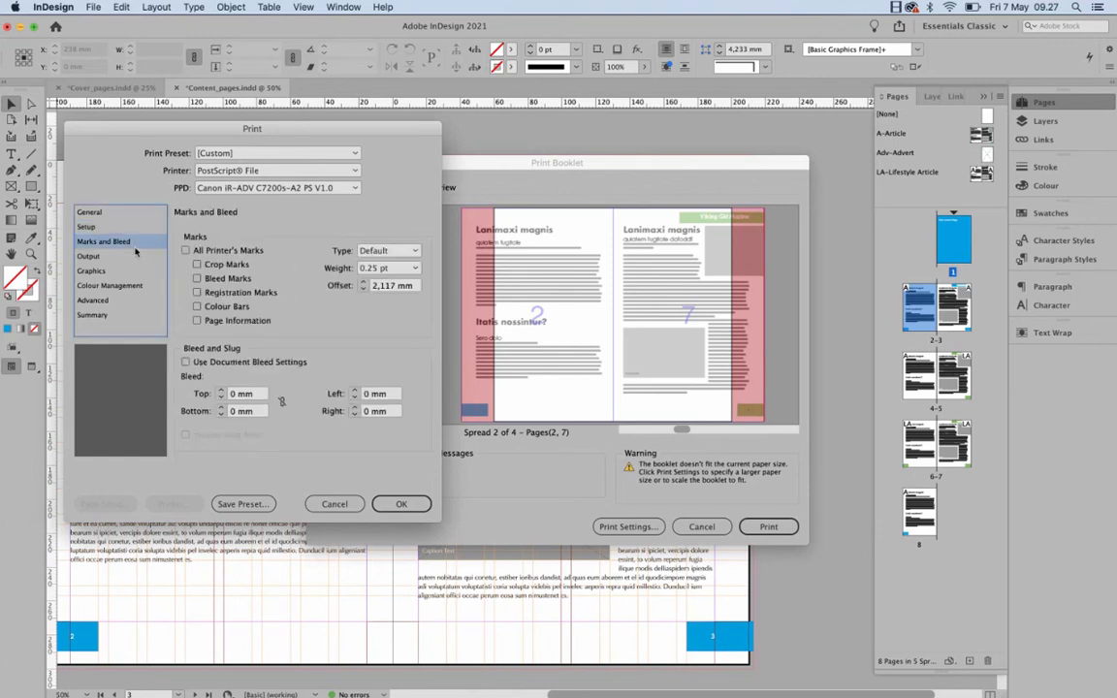
{"action": "left_click", "coordinate": [186, 362]}
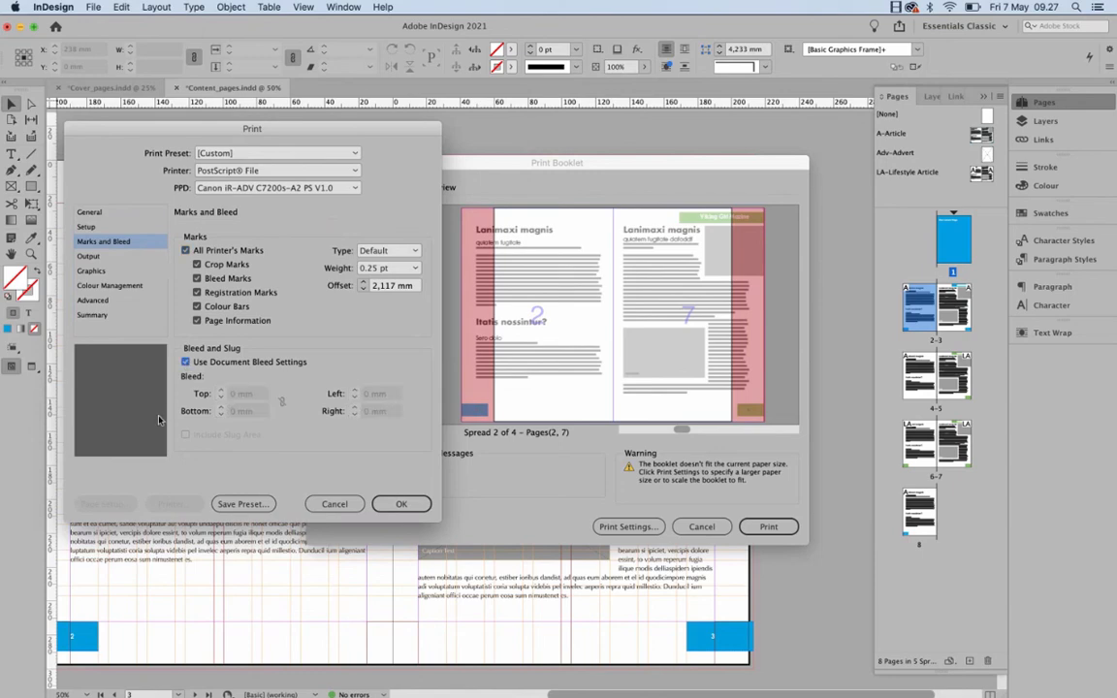
{"action": "left_click", "coordinate": [118, 229]}
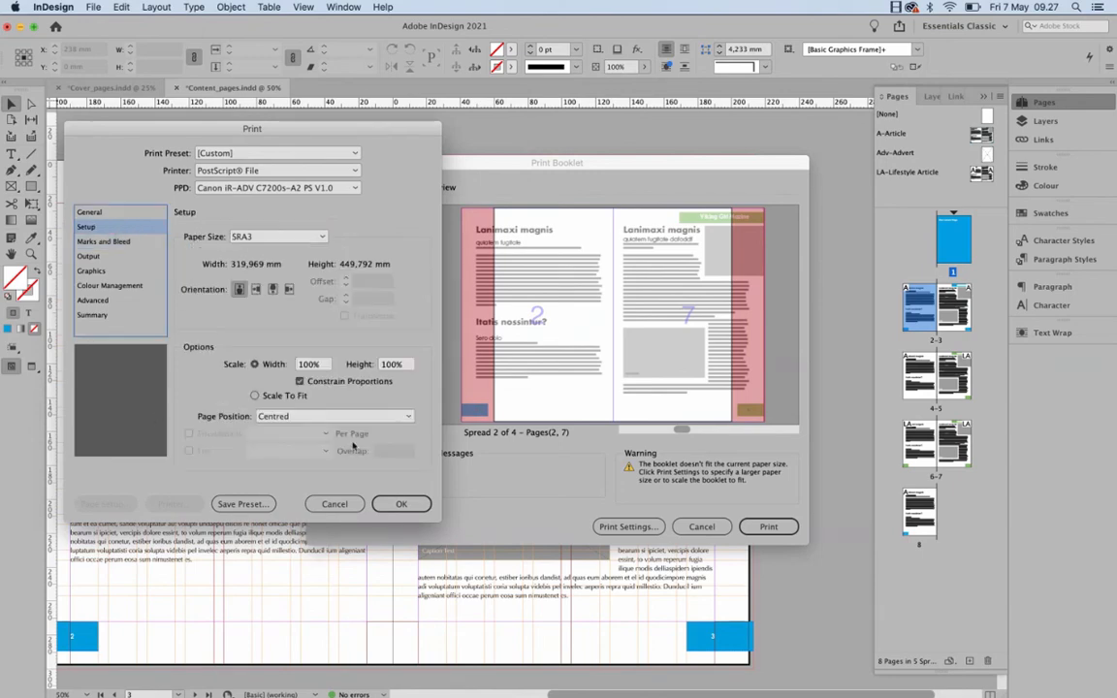
{"action": "left_click", "coordinate": [400, 503]}
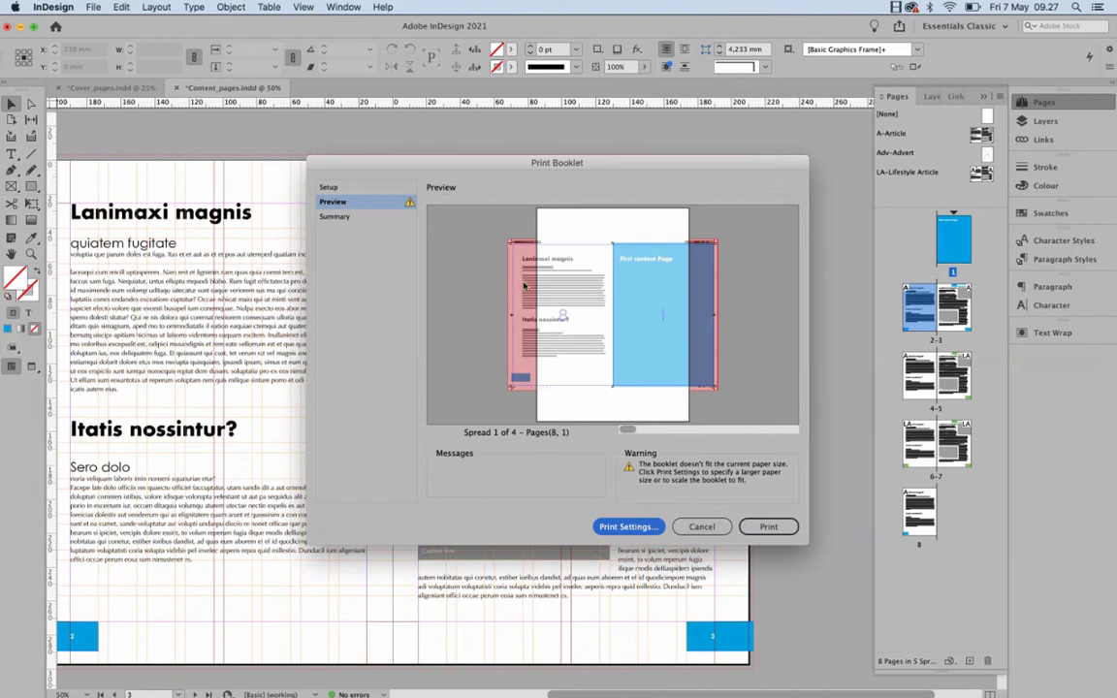
Set the booklet's print orientation to landscape and its page position to Upper Left
{"action": "left_click", "coordinate": [628, 528]}
{"action": "left_click", "coordinate": [122, 224]}
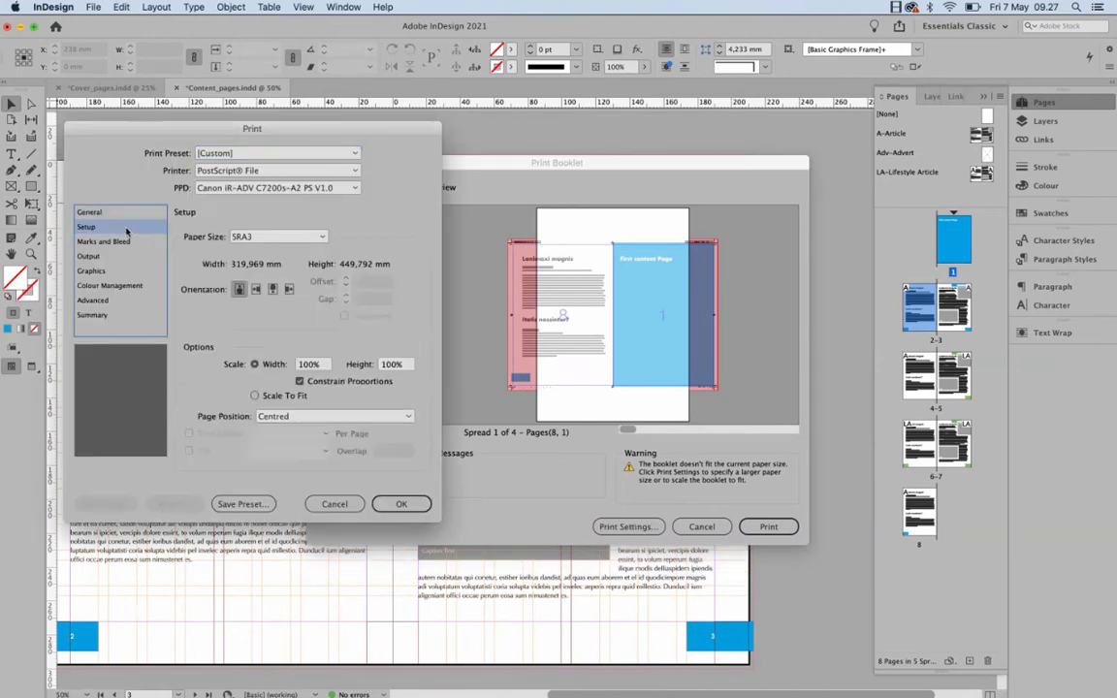
{"action": "left_click", "coordinate": [256, 290]}
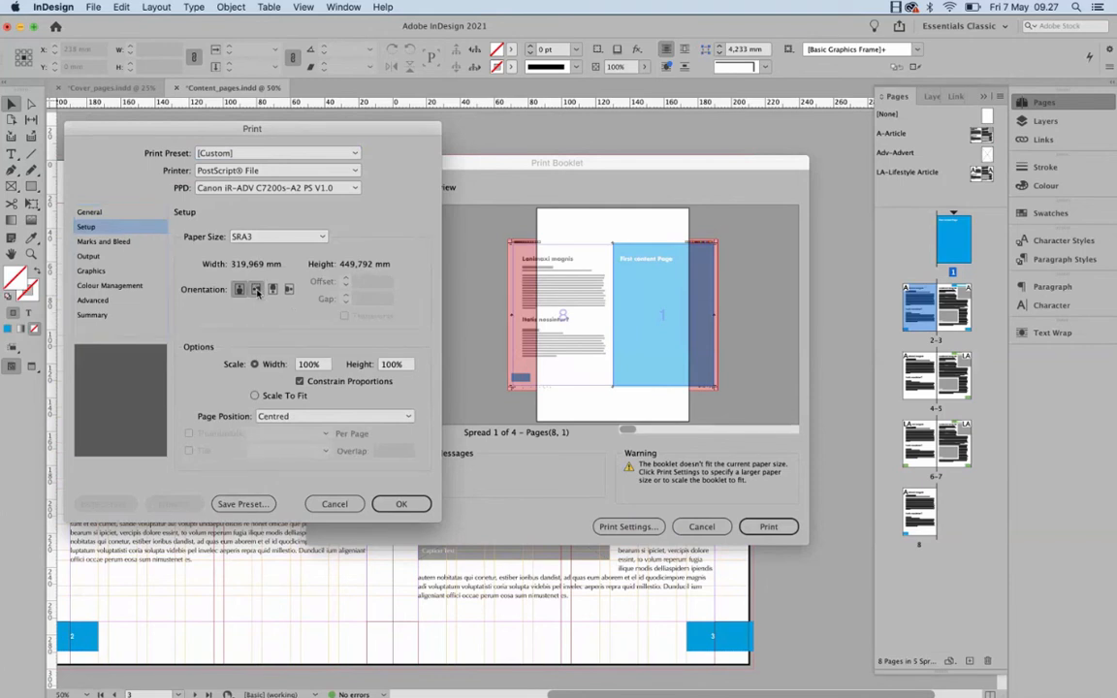
{"action": "left_click", "coordinate": [274, 416]}
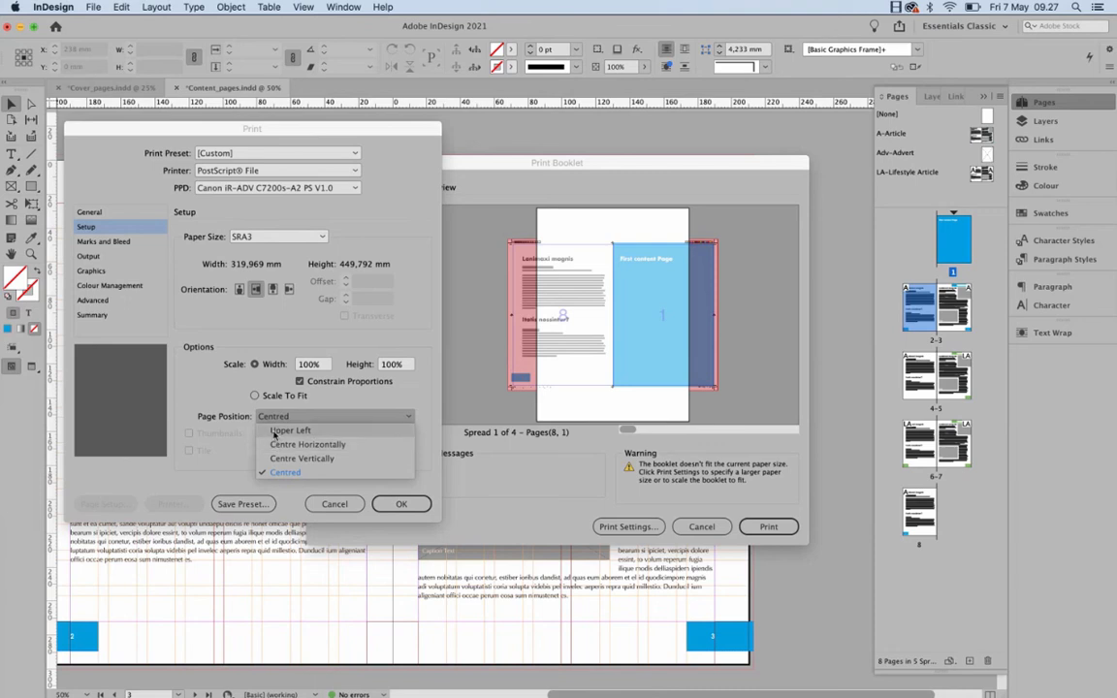
{"action": "left_click", "coordinate": [275, 430]}
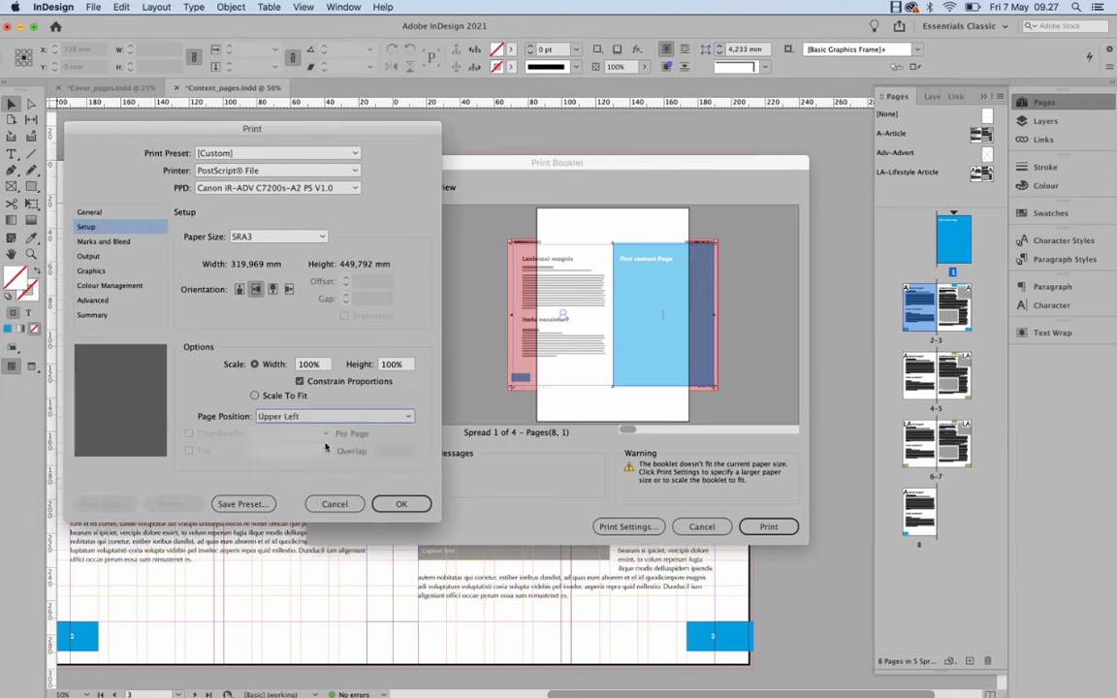
{"action": "left_click", "coordinate": [400, 503]}
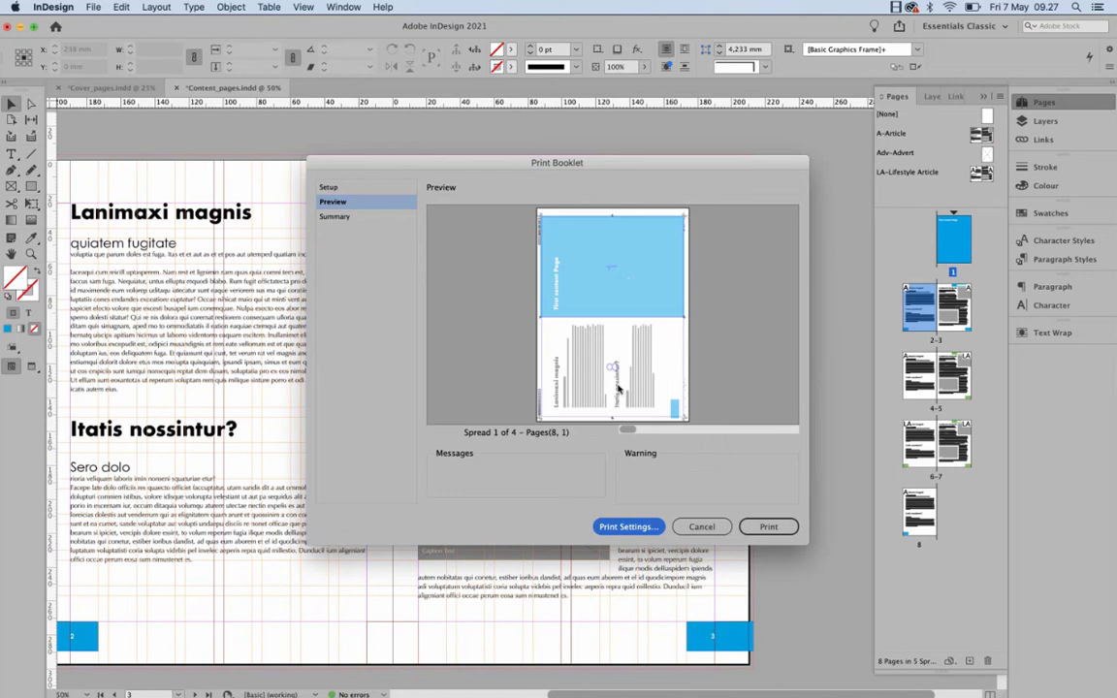
Check the second spread in the booklet preview and set the page position to Centred in the print settings
{"action": "left_click", "coordinate": [666, 431]}
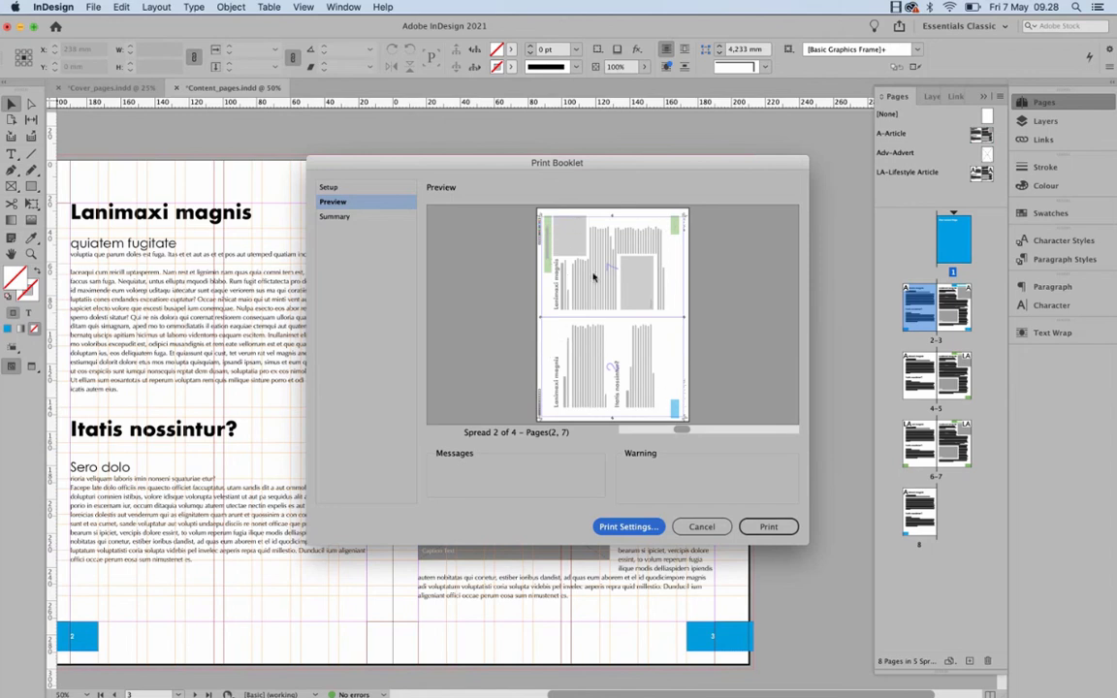
{"action": "left_click", "coordinate": [626, 432]}
{"action": "key", "text": "Return"}
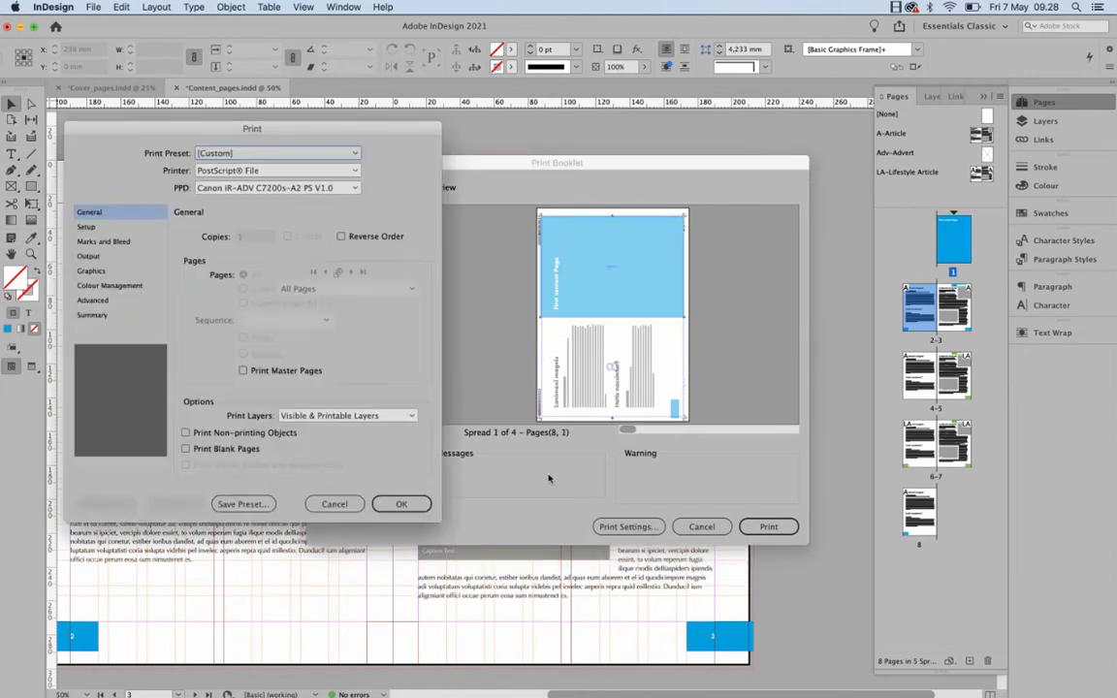
{"action": "left_click", "coordinate": [118, 225]}
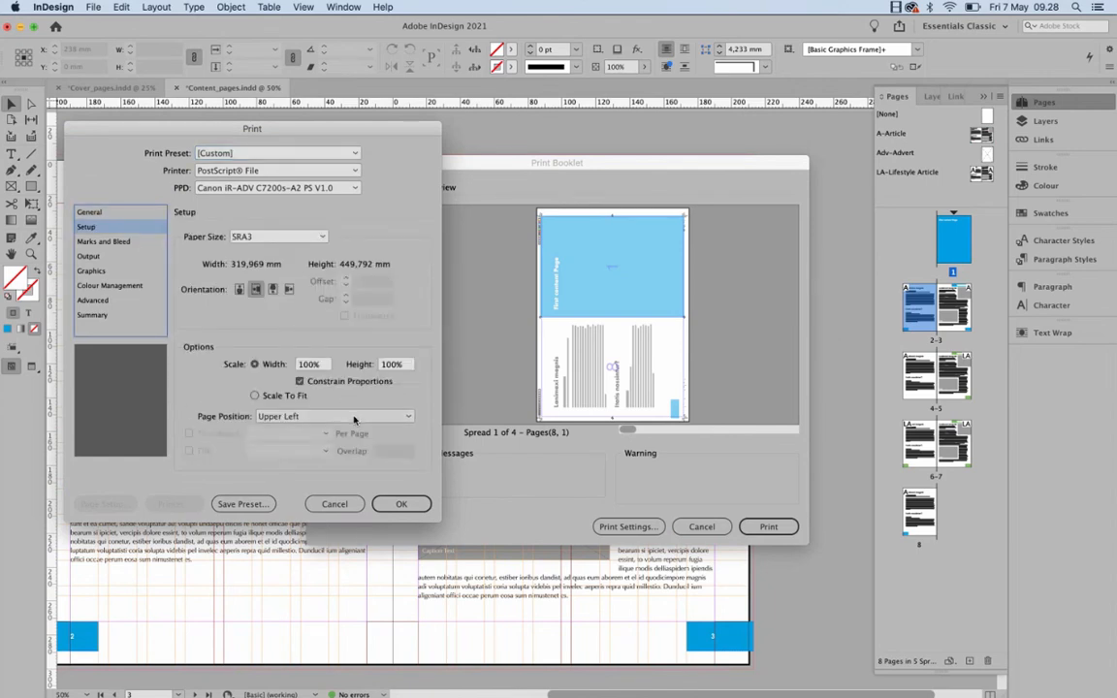
{"action": "left_click", "coordinate": [354, 418]}
{"action": "left_click", "coordinate": [326, 473]}
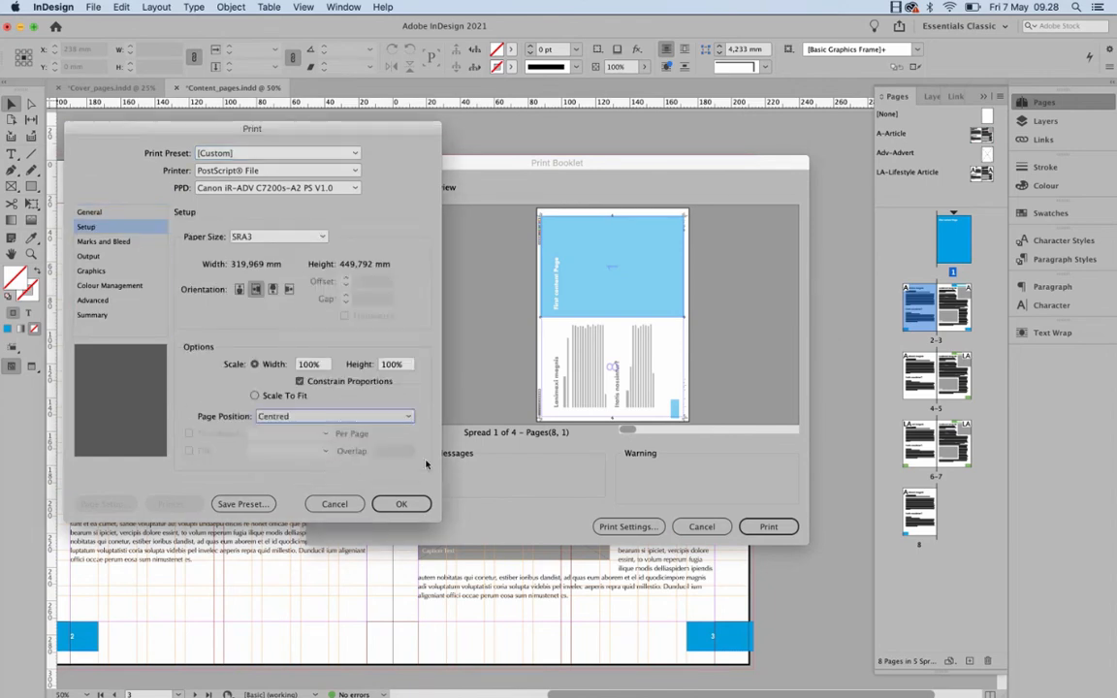
{"action": "left_click", "coordinate": [401, 506]}
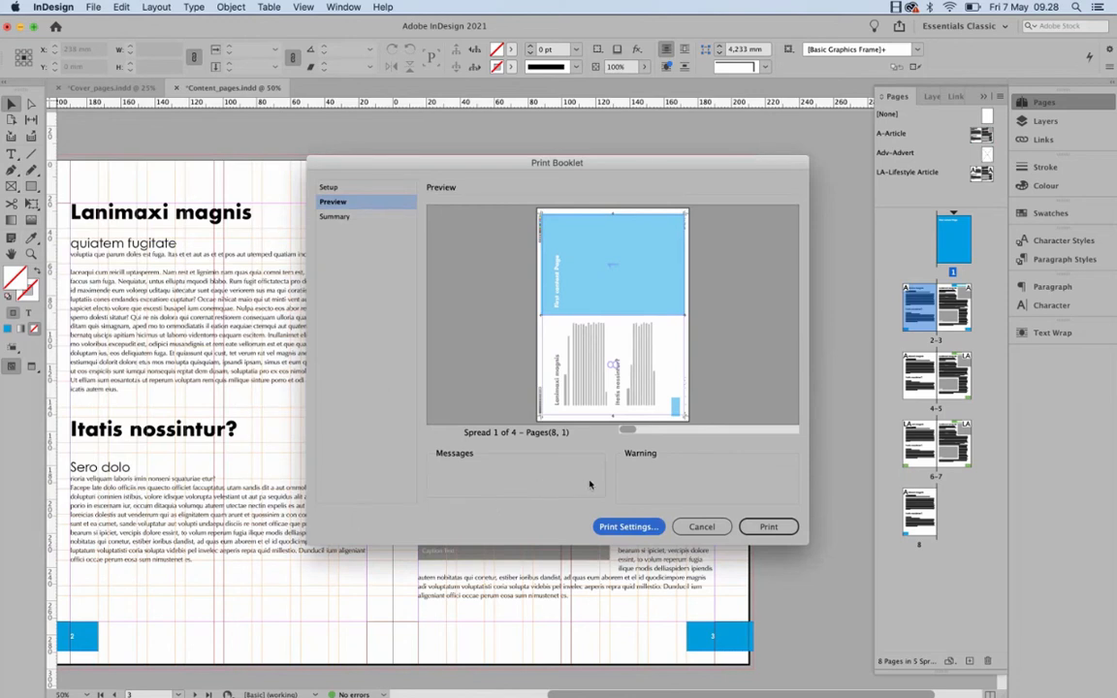
Check the remaining booklet spreads and output the booklet to the Desktop as a PostScript file named Content_pages_saddlestitch
{"action": "left_click", "coordinate": [766, 527]}
{"action": "left_click", "coordinate": [681, 430]}
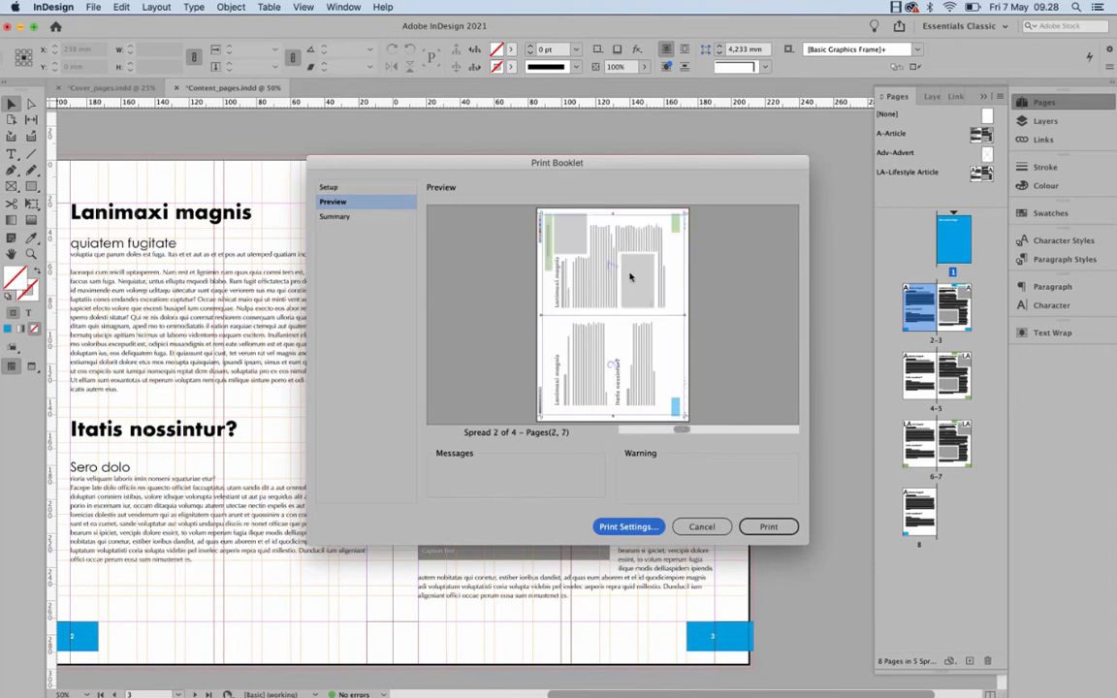
{"action": "left_click", "coordinate": [725, 429]}
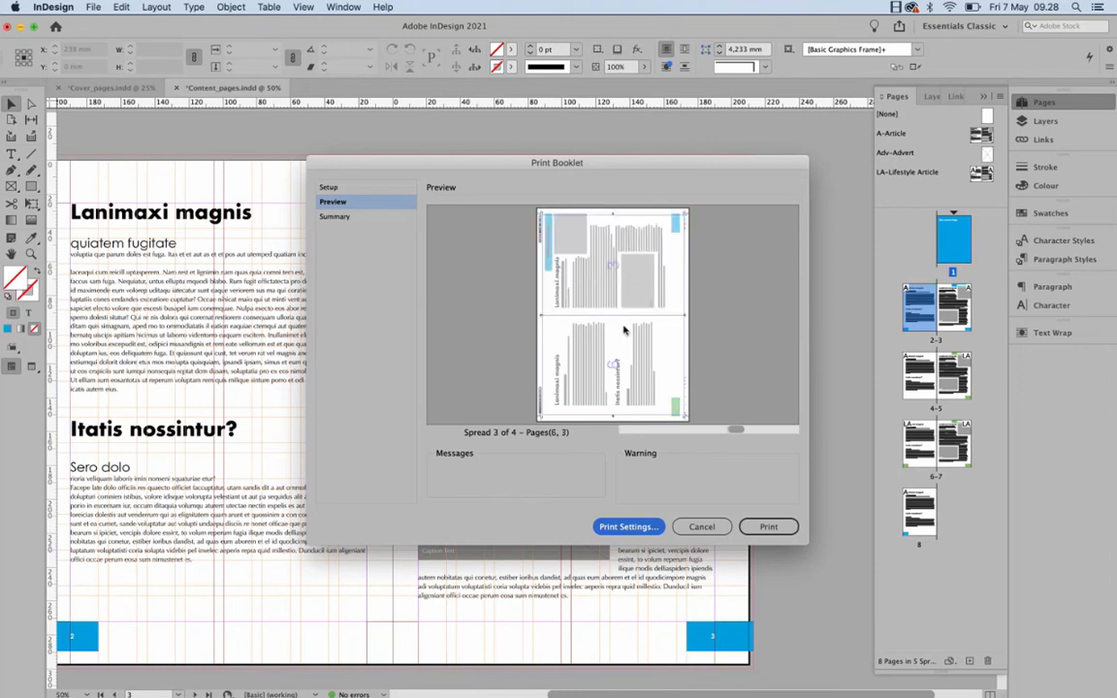
{"action": "left_click", "coordinate": [769, 429]}
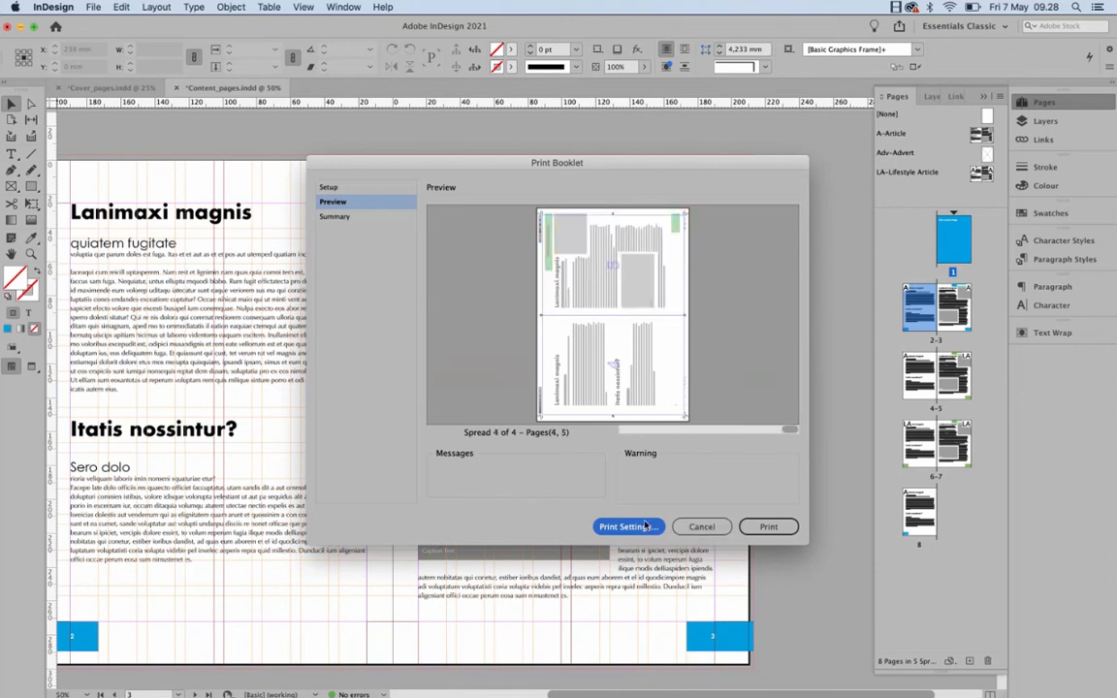
{"action": "left_click", "coordinate": [737, 534]}
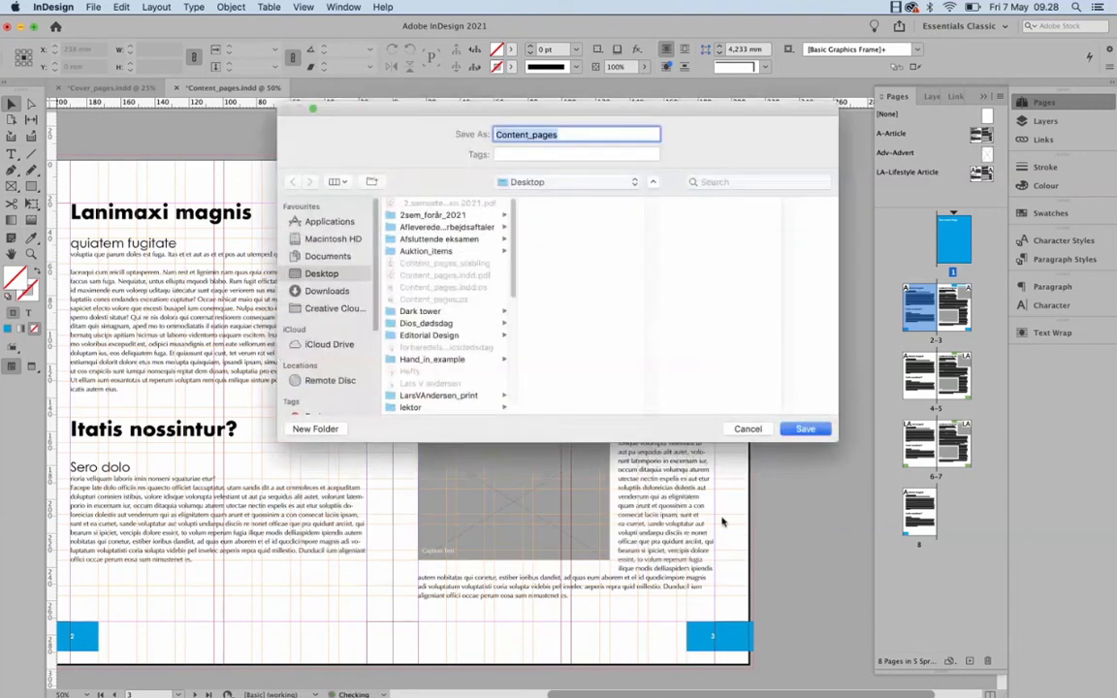
{"action": "left_click", "coordinate": [591, 134]}
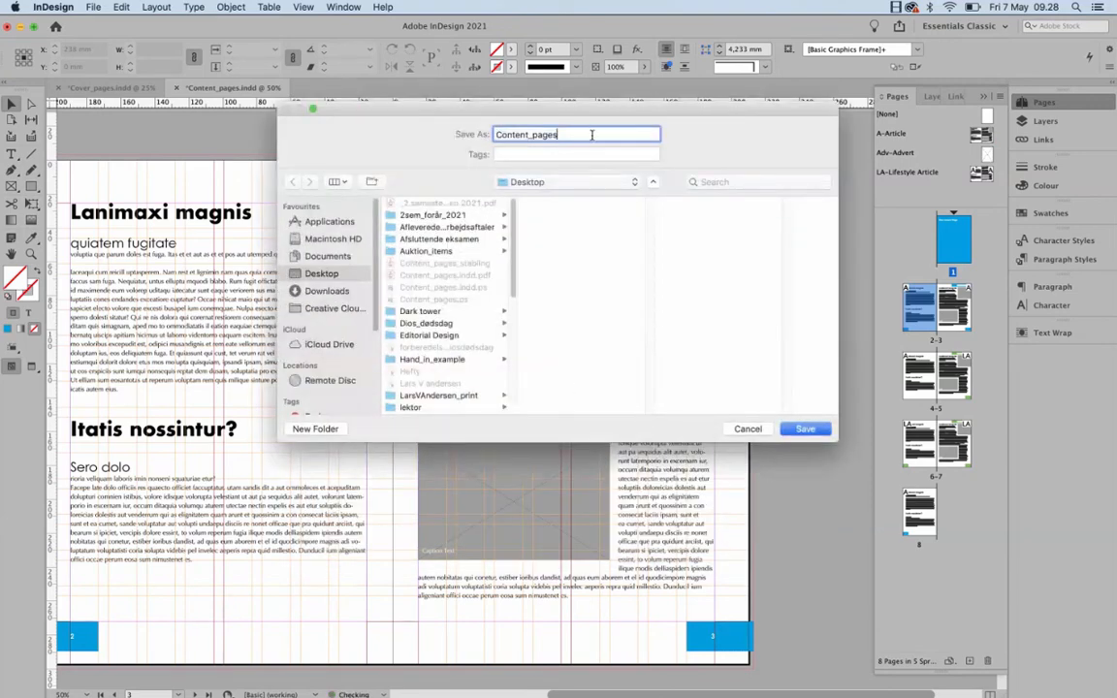
{"action": "type", "text": "_saddle"}
{"action": "type", "text": "stic"}
{"action": "type", "text": "ch"}
{"action": "left_click", "coordinate": [801, 428]}
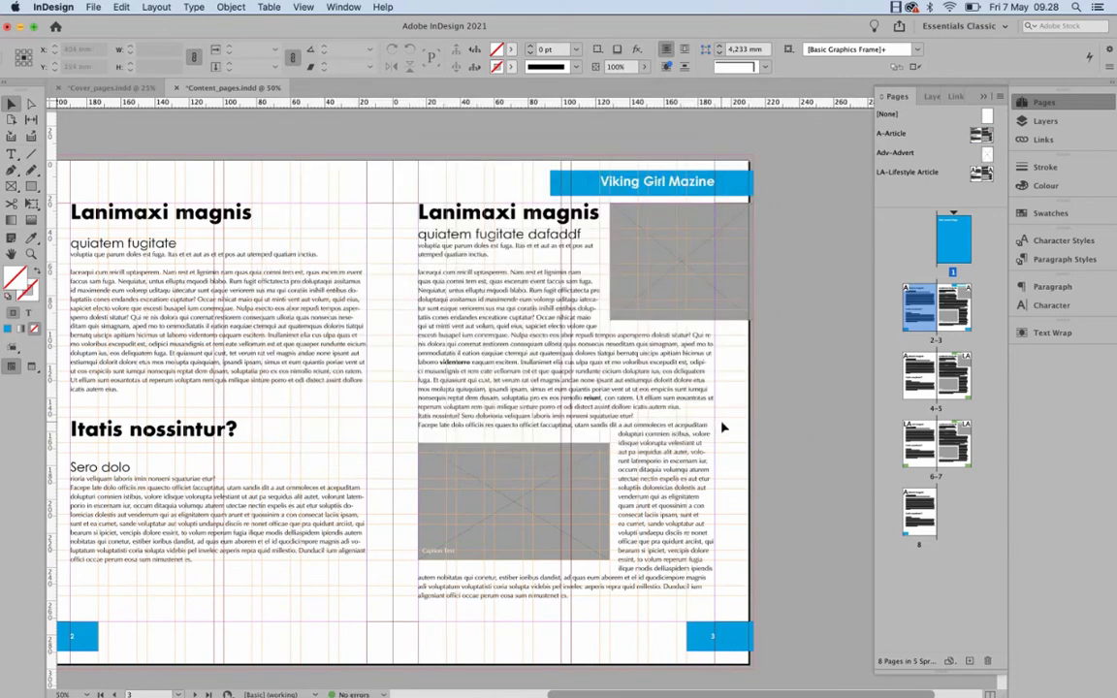
Switch to the desktop, move Content_pages_saddlestitch.ps to the free area beside the Hand_in_example folder and open it in Preview
{"action": "key", "text": "ctrl+Right"}
{"action": "key", "text": "ctrl+Left"}
{"action": "key", "text": "ctrl+Left"}
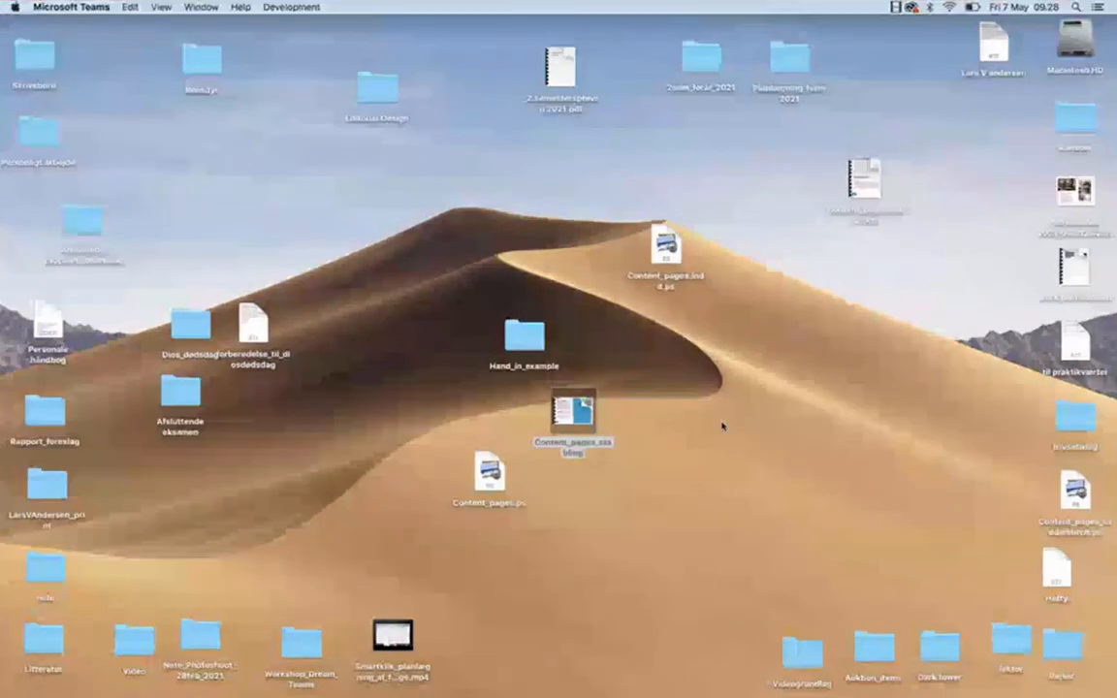
{"action": "left_click_drag", "start_coordinate": [1085, 521], "coordinate": [735, 395]}
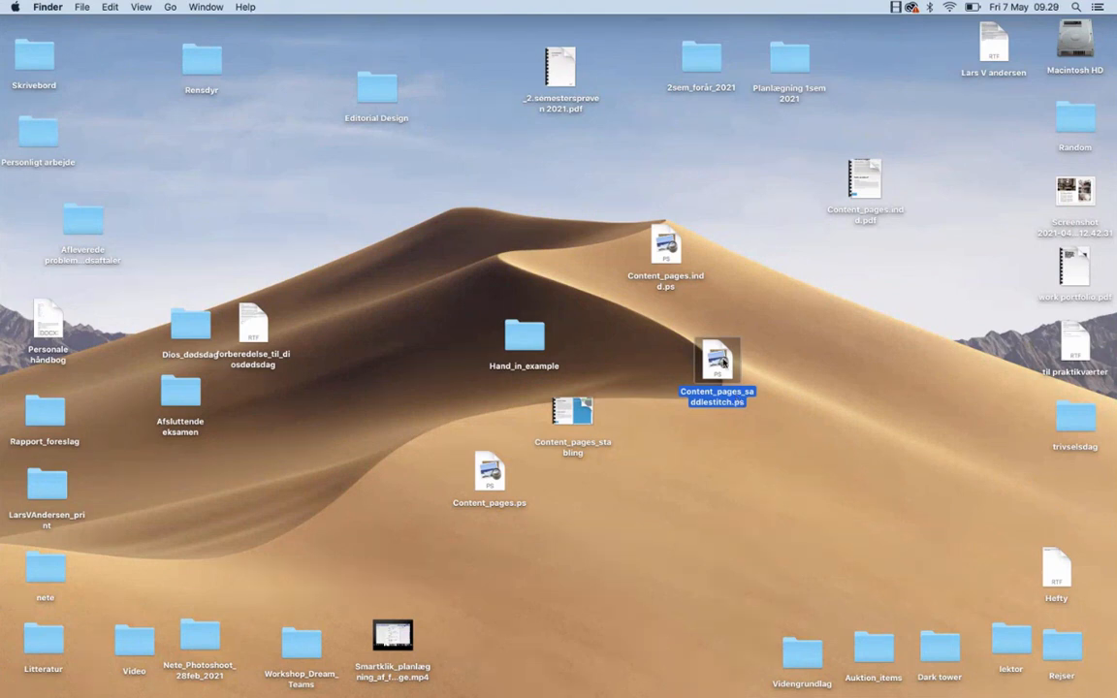
{"action": "right_click", "coordinate": [722, 360]}
{"action": "mouse_move", "coordinate": [757, 375]}
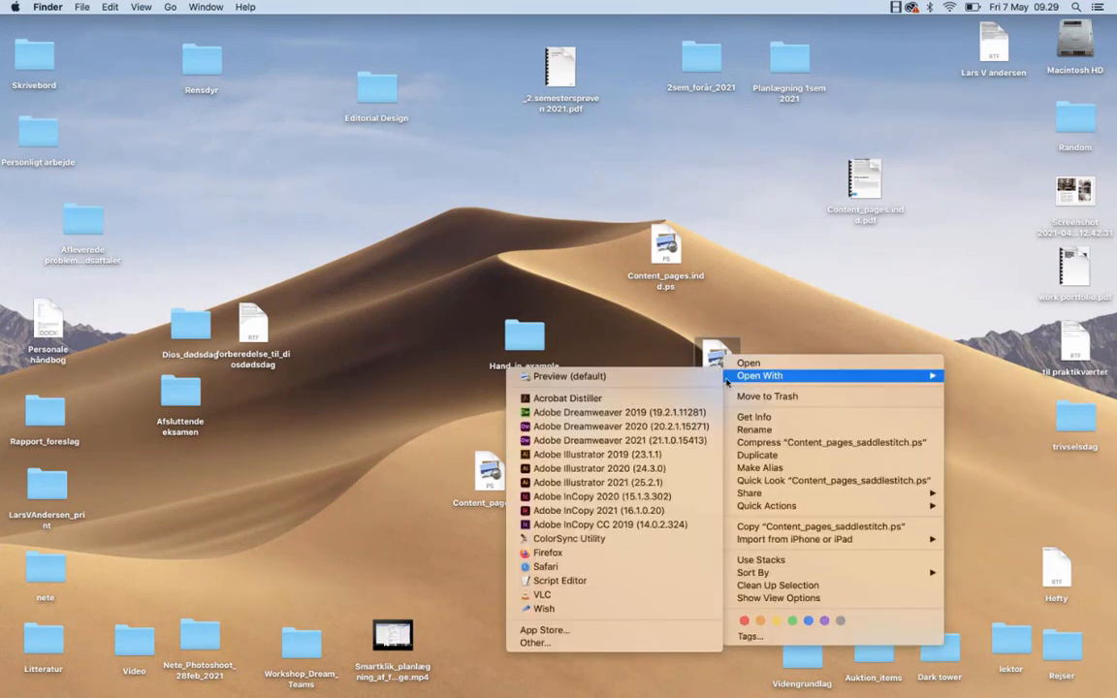
{"action": "left_click", "coordinate": [682, 377]}
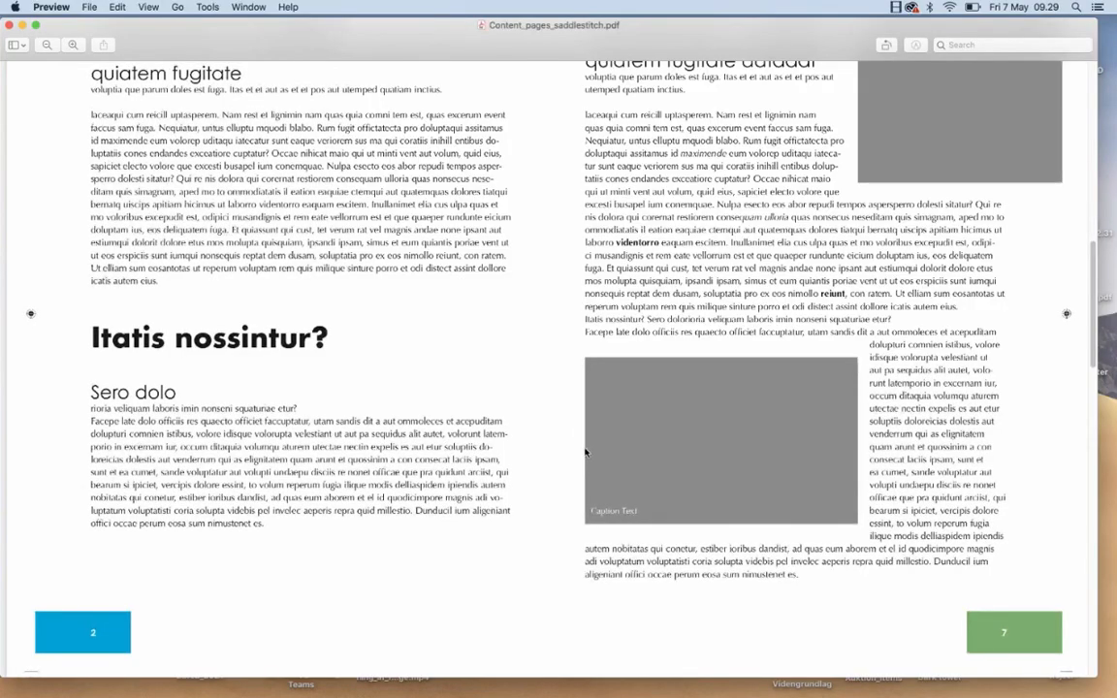
Examine the page order and printer's marks across all spreads of the converted saddle-stitch PDF
{"action": "key", "text": "super+minus"}
{"action": "key", "text": "super+minus"}
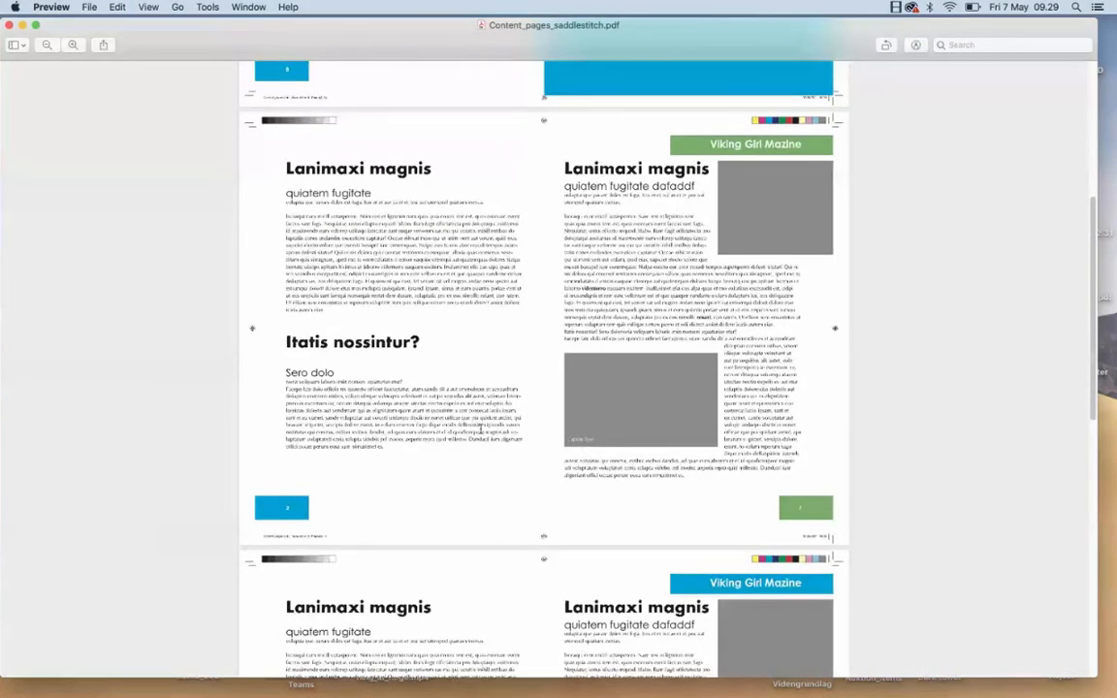
{"action": "scroll", "coordinate": [434, 386], "scroll_direction": "up", "scroll_amount": 8}
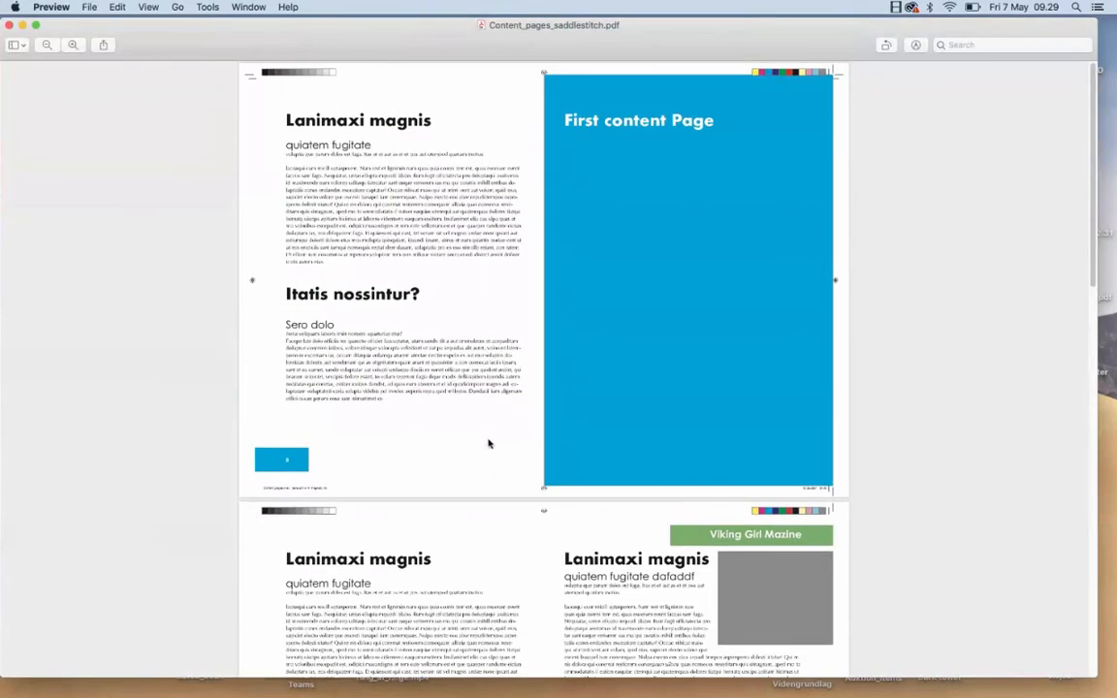
{"action": "scroll", "coordinate": [489, 443], "scroll_direction": "down", "scroll_amount": 20}
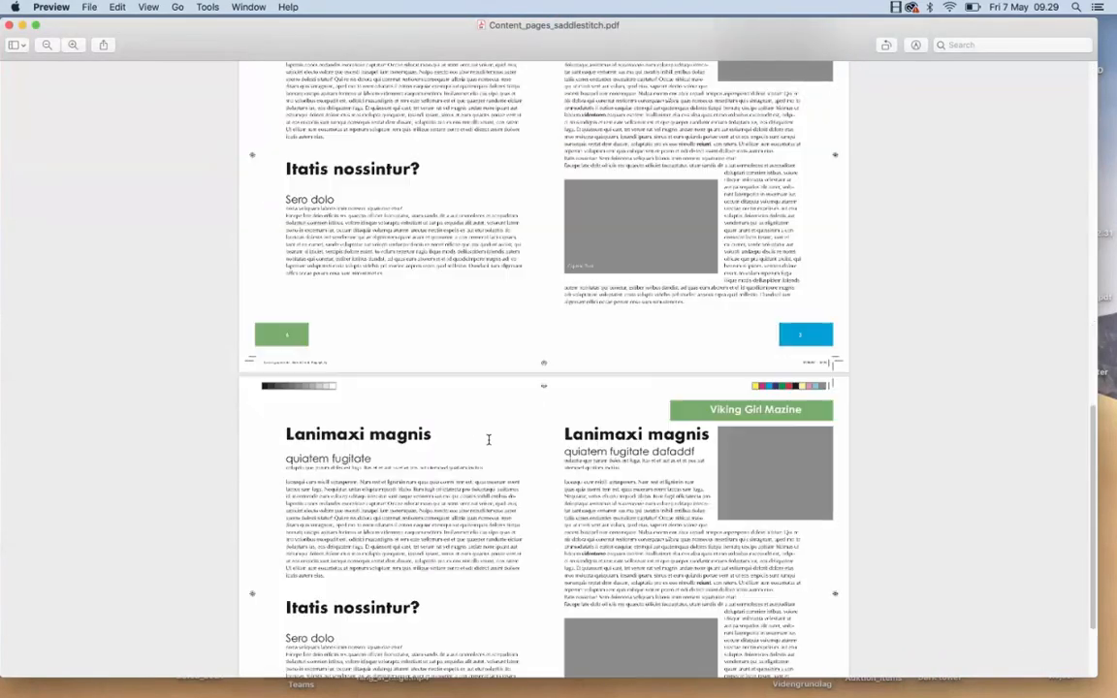
{"action": "scroll", "coordinate": [489, 441], "scroll_direction": "down", "scroll_amount": 20}
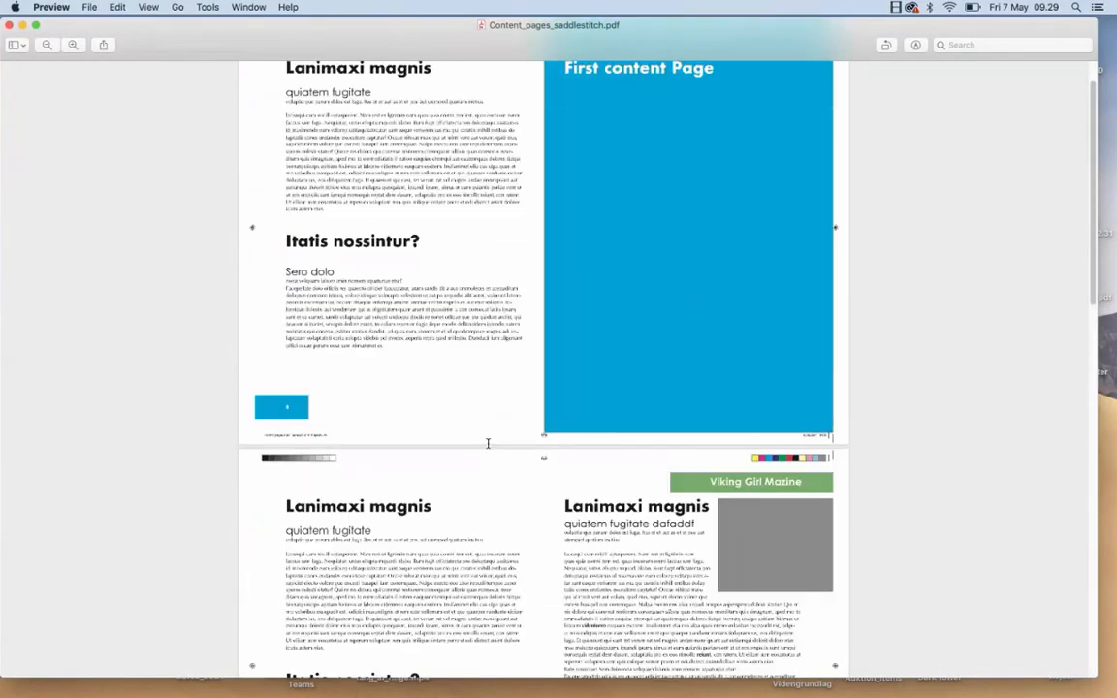
{"action": "scroll", "coordinate": [488, 443], "scroll_direction": "up", "scroll_amount": 2}
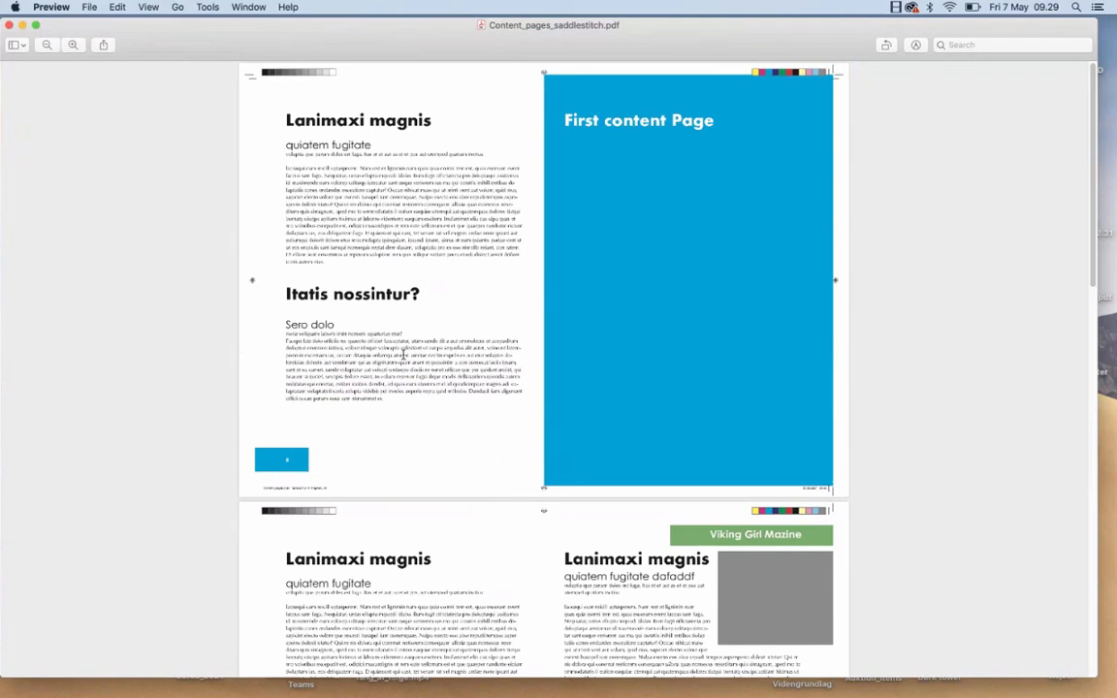
Save the document to the Desktop as a PDF named Content_pages_saddlestitch_finished and close it
{"action": "left_click", "coordinate": [89, 7]}
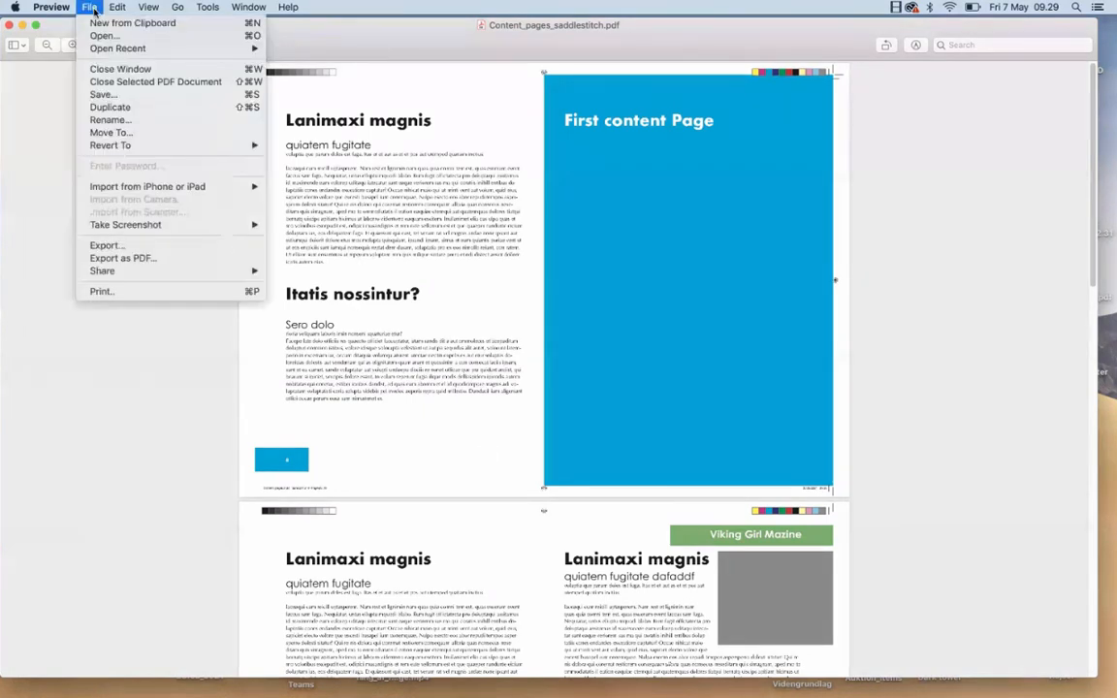
{"action": "left_click", "coordinate": [105, 95]}
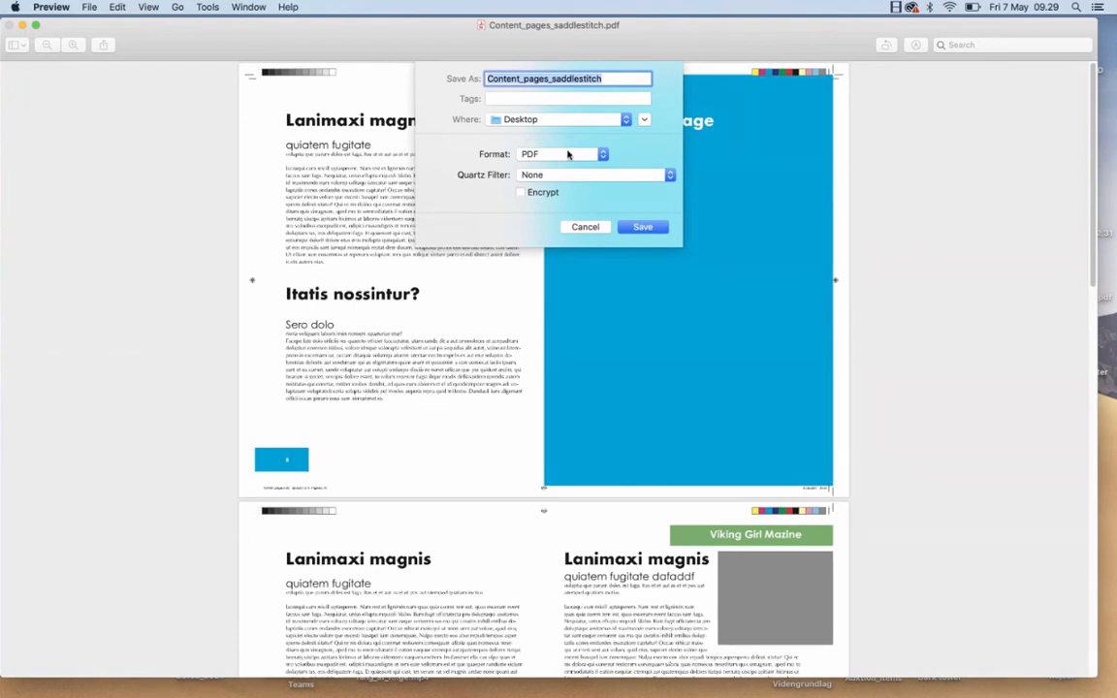
{"action": "left_click", "coordinate": [614, 79]}
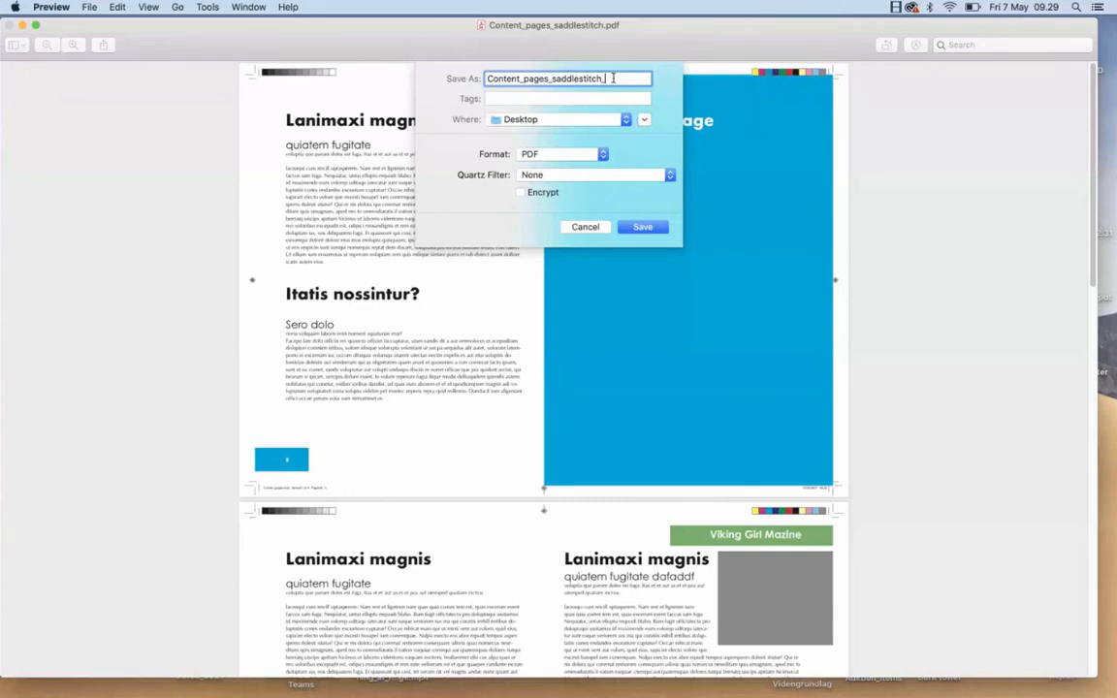
{"action": "type", "text": "_finished"}
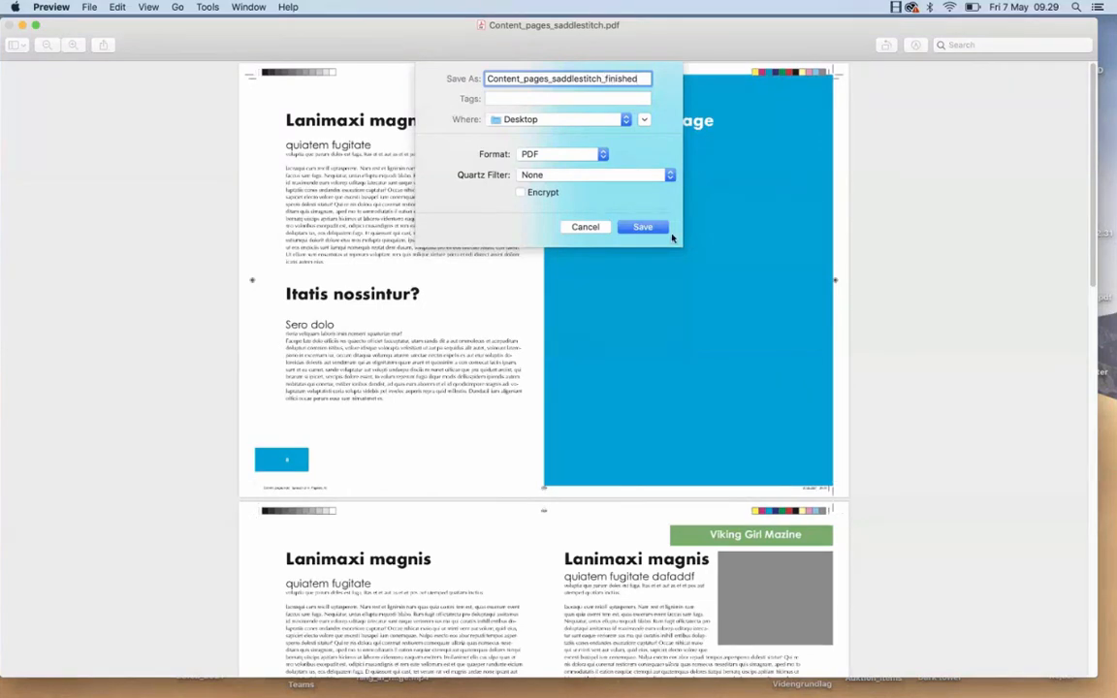
{"action": "key", "text": "Return"}
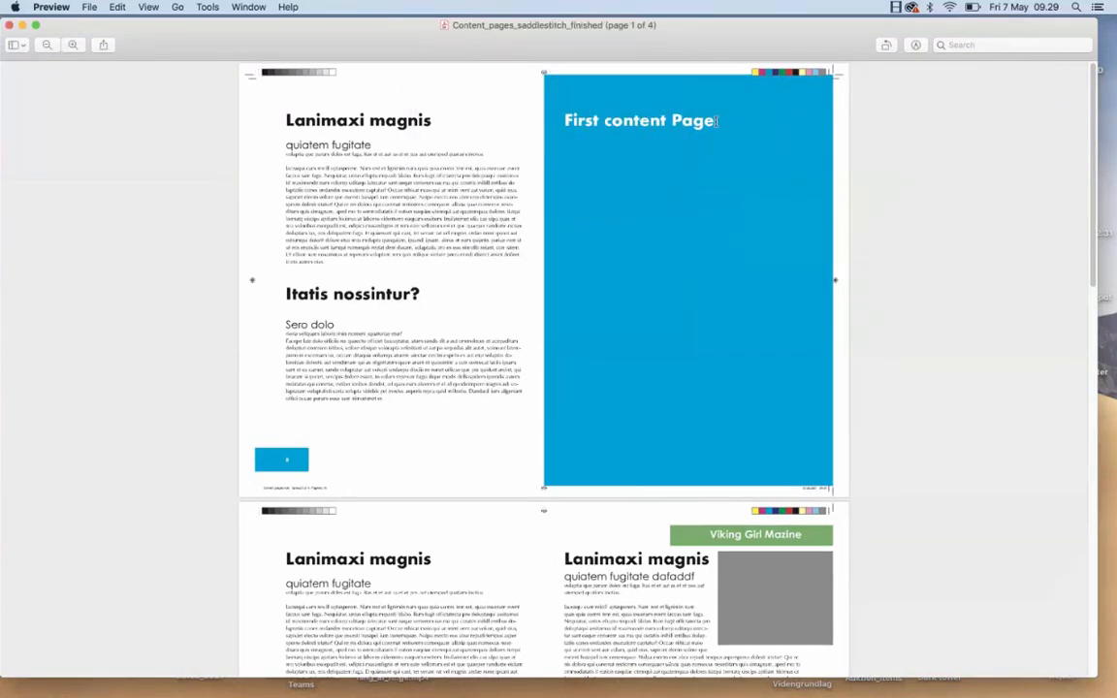
{"action": "left_click", "coordinate": [10, 26]}
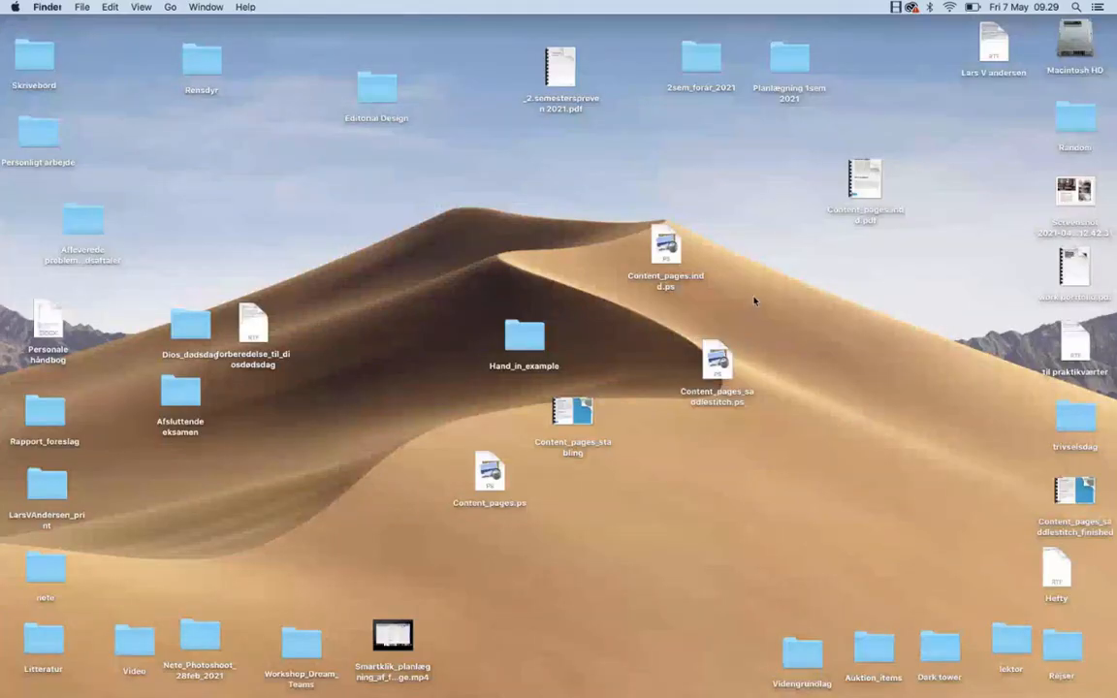
Move Content_pages_saddlestitch_finished from the desktop's edge to the free area near Content_pages_saddlestitch.ps and open it in Acrobat
{"action": "left_click_drag", "start_coordinate": [1074, 490], "coordinate": [839, 381]}
{"action": "left_click_drag", "start_coordinate": [717, 361], "coordinate": [834, 357]}
{"action": "double_click", "coordinate": [836, 355]}
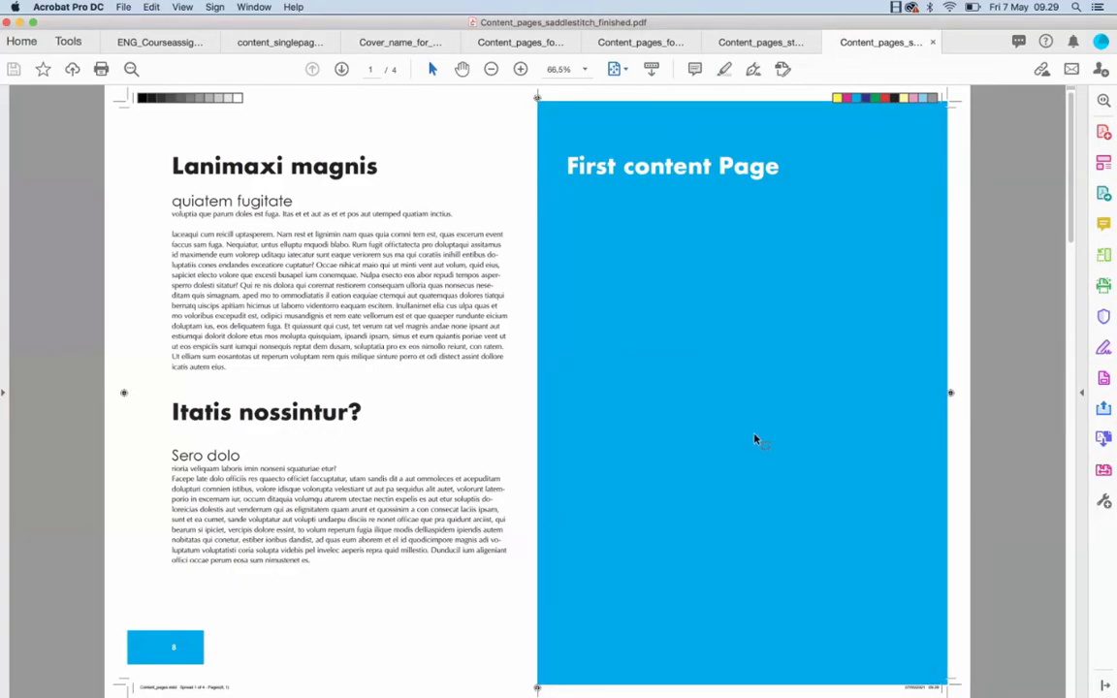
Examine the page pairing and order across all four spreads of the finished saddle-stitch PDF
{"action": "scroll", "coordinate": [750, 444], "scroll_direction": "down", "scroll_amount": 2}
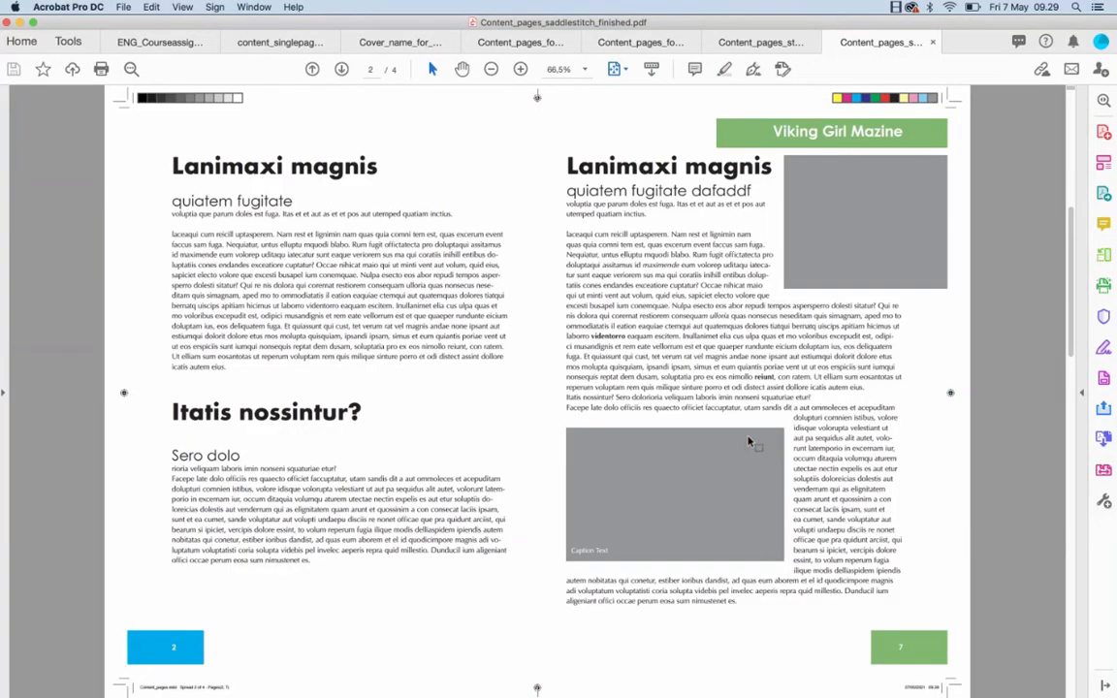
{"action": "scroll", "coordinate": [749, 443], "scroll_direction": "down", "scroll_amount": 2}
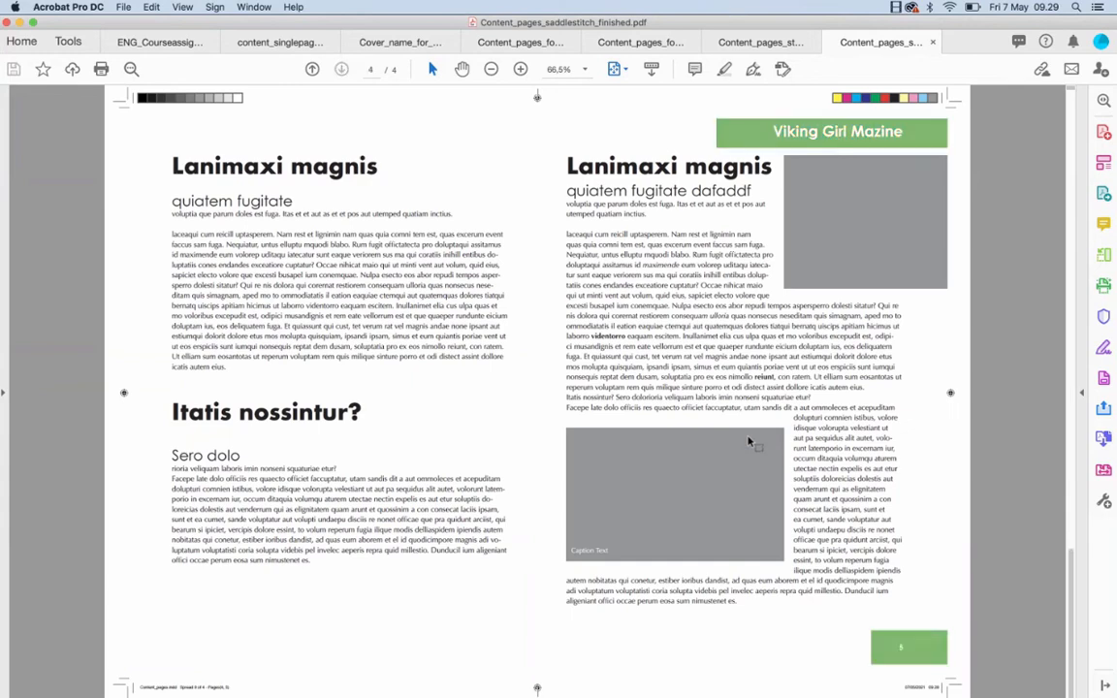
{"action": "scroll", "coordinate": [749, 443], "scroll_direction": "up", "scroll_amount": 4}
{"action": "scroll", "coordinate": [750, 444], "scroll_direction": "down", "scroll_amount": 2}
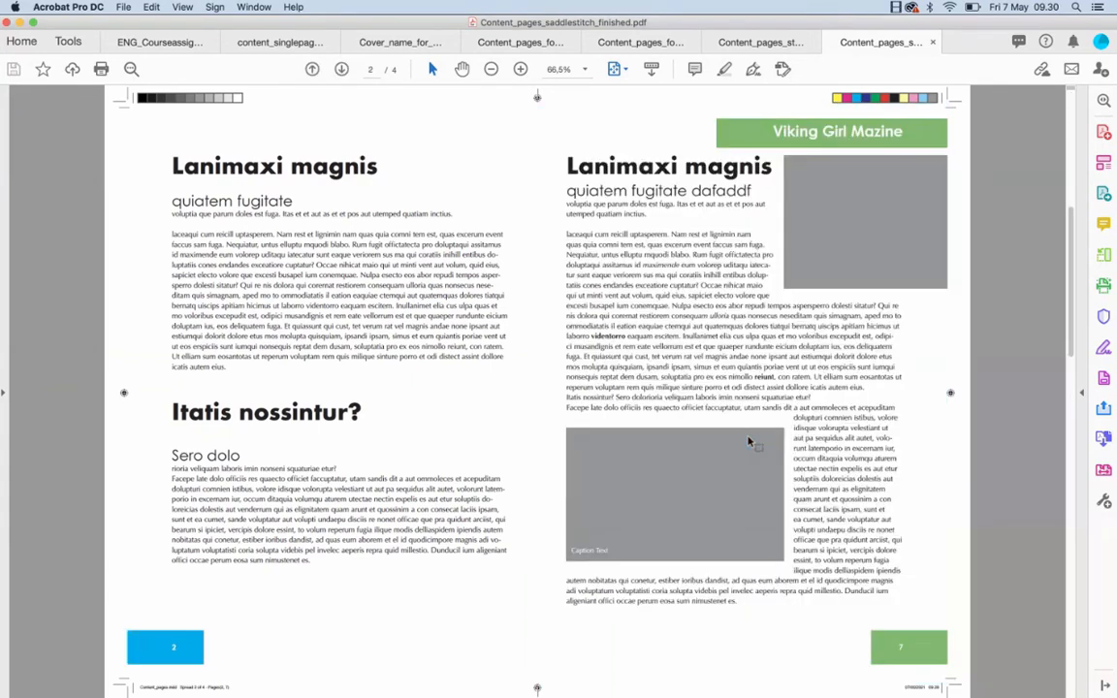
{"action": "scroll", "coordinate": [749, 442], "scroll_direction": "down", "scroll_amount": 1}
{"action": "scroll", "coordinate": [749, 442], "scroll_direction": "up", "scroll_amount": 3}
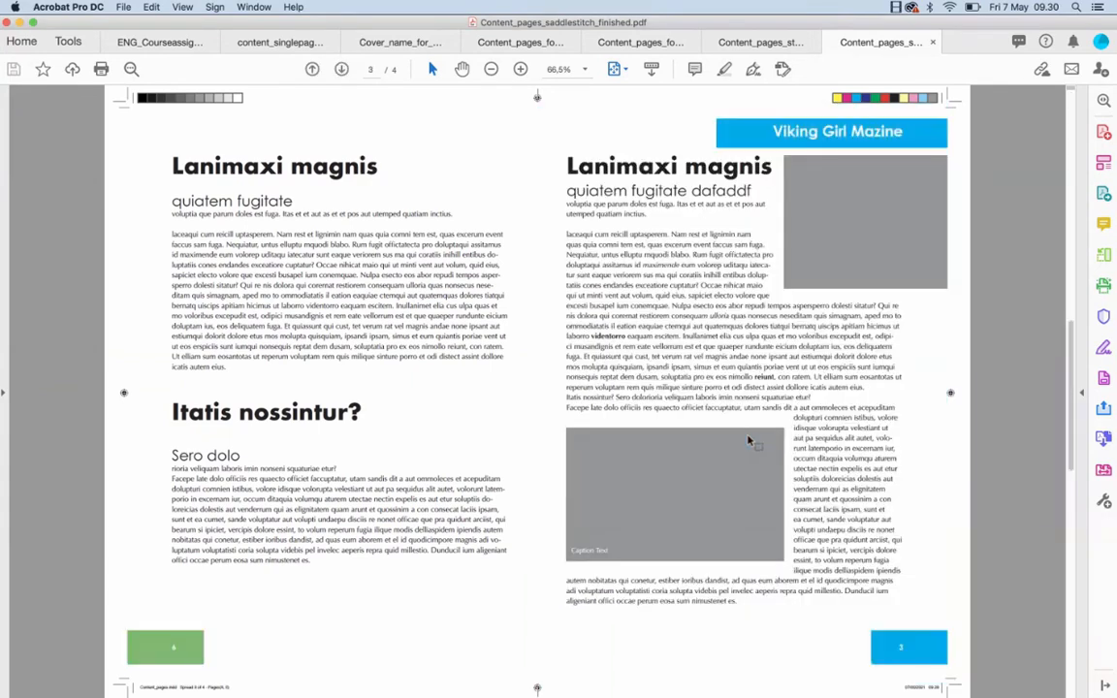
{"action": "scroll", "coordinate": [749, 443], "scroll_direction": "down", "scroll_amount": 3}
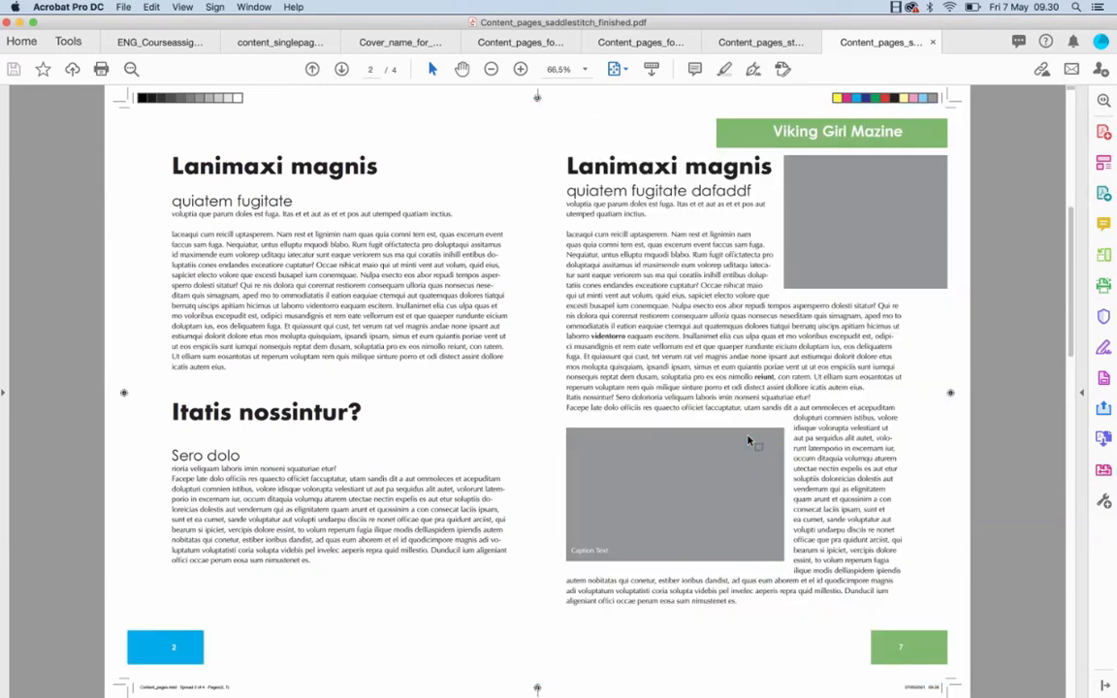
{"action": "scroll", "coordinate": [748, 443], "scroll_direction": "up", "scroll_amount": 3}
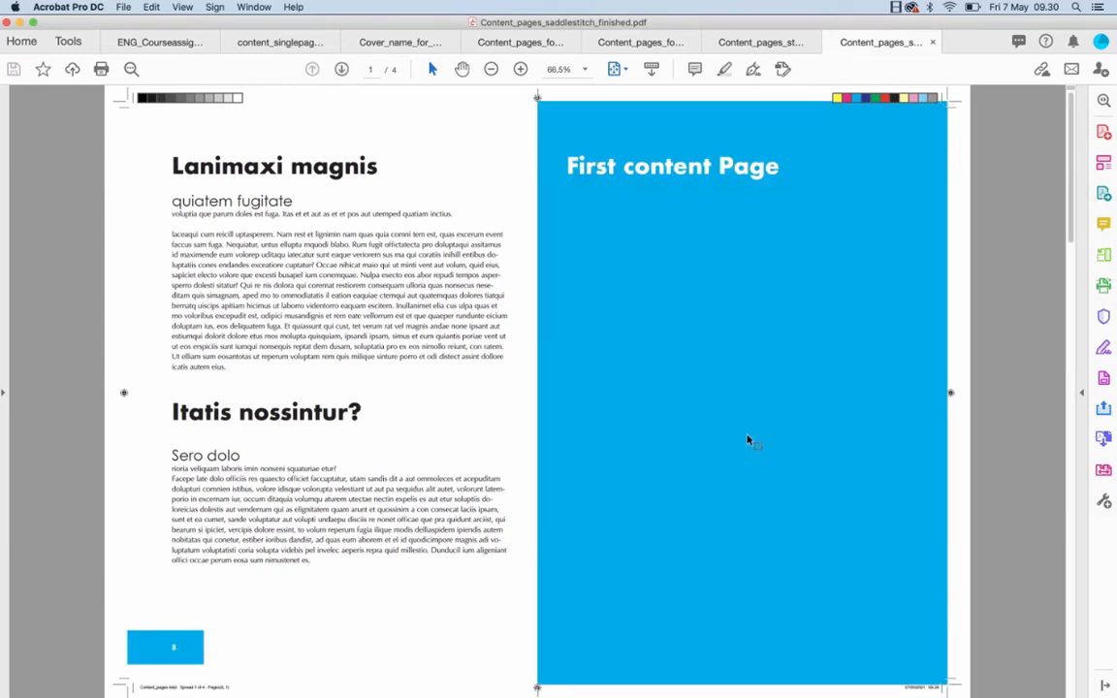
{"action": "scroll", "coordinate": [749, 442], "scroll_direction": "down", "scroll_amount": 3}
{"action": "scroll", "coordinate": [749, 442], "scroll_direction": "up", "scroll_amount": 3}
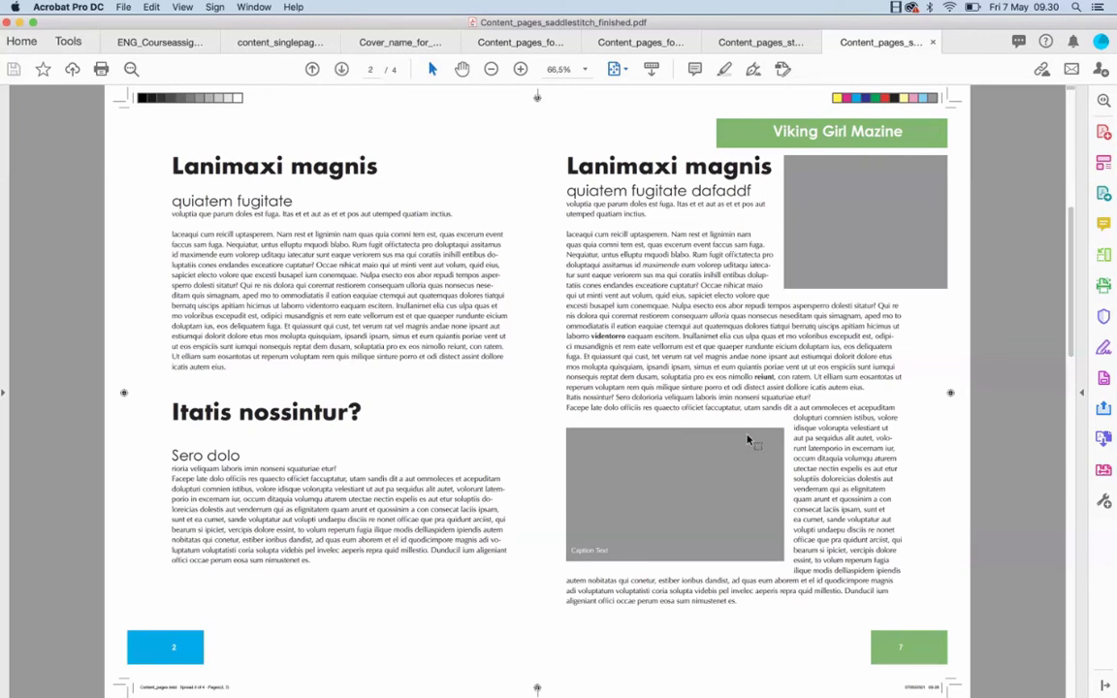
{"action": "scroll", "coordinate": [748, 442], "scroll_direction": "down", "scroll_amount": 3}
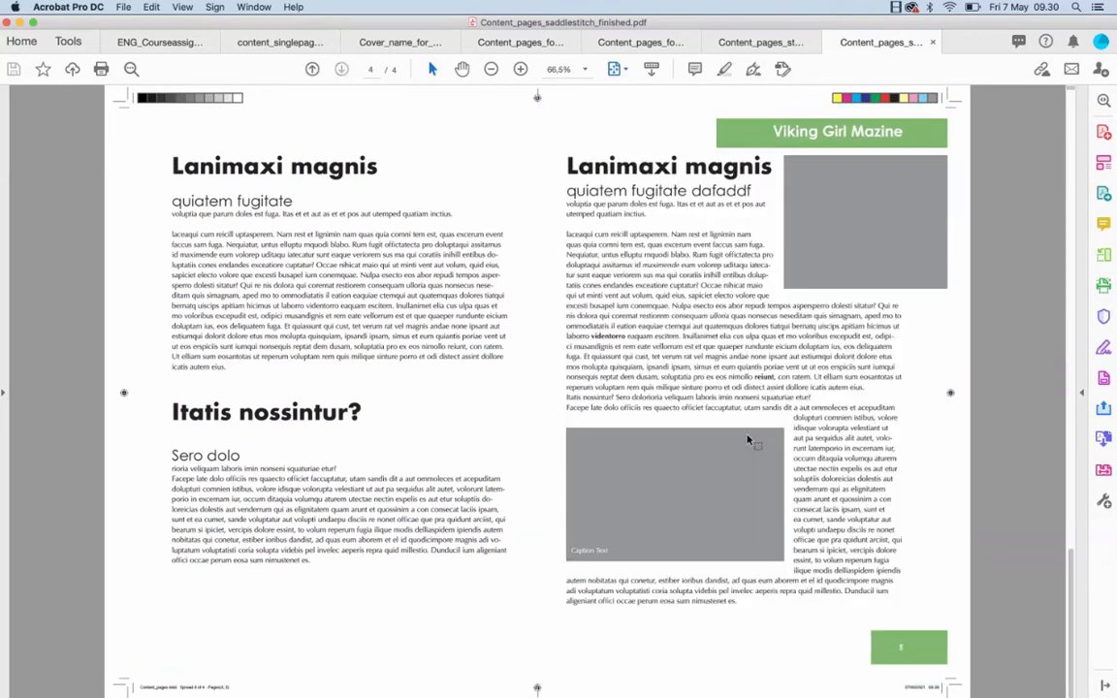
{"action": "scroll", "coordinate": [749, 442], "scroll_direction": "up", "scroll_amount": 3}
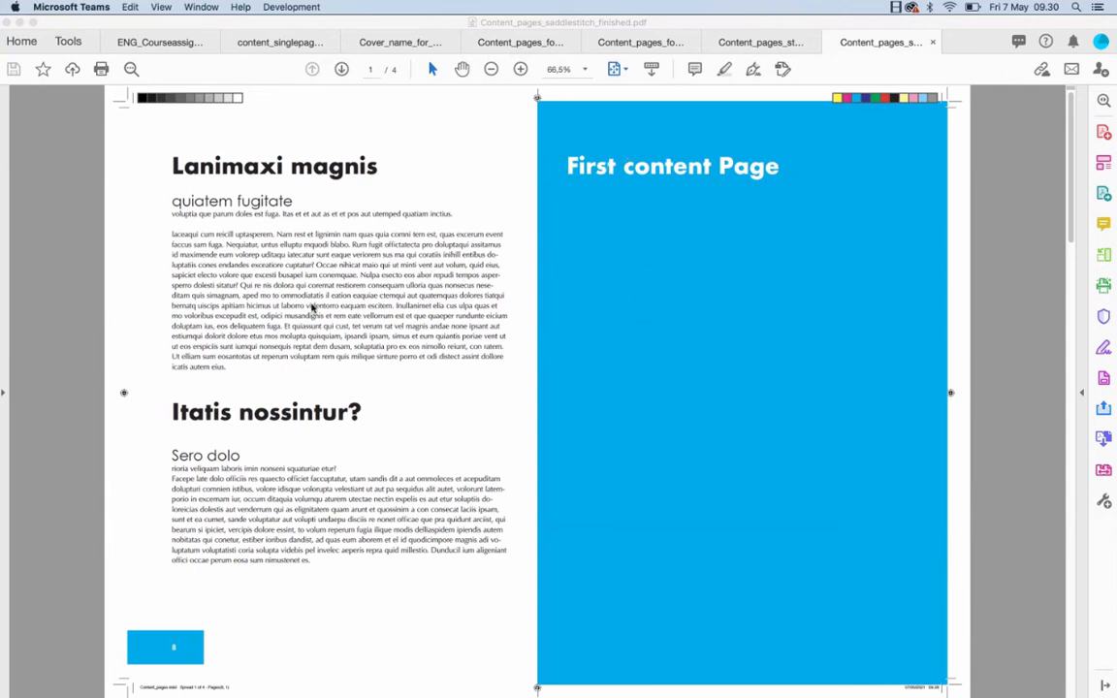
{"action": "scroll", "coordinate": [451, 424], "scroll_direction": "down", "scroll_amount": 2}
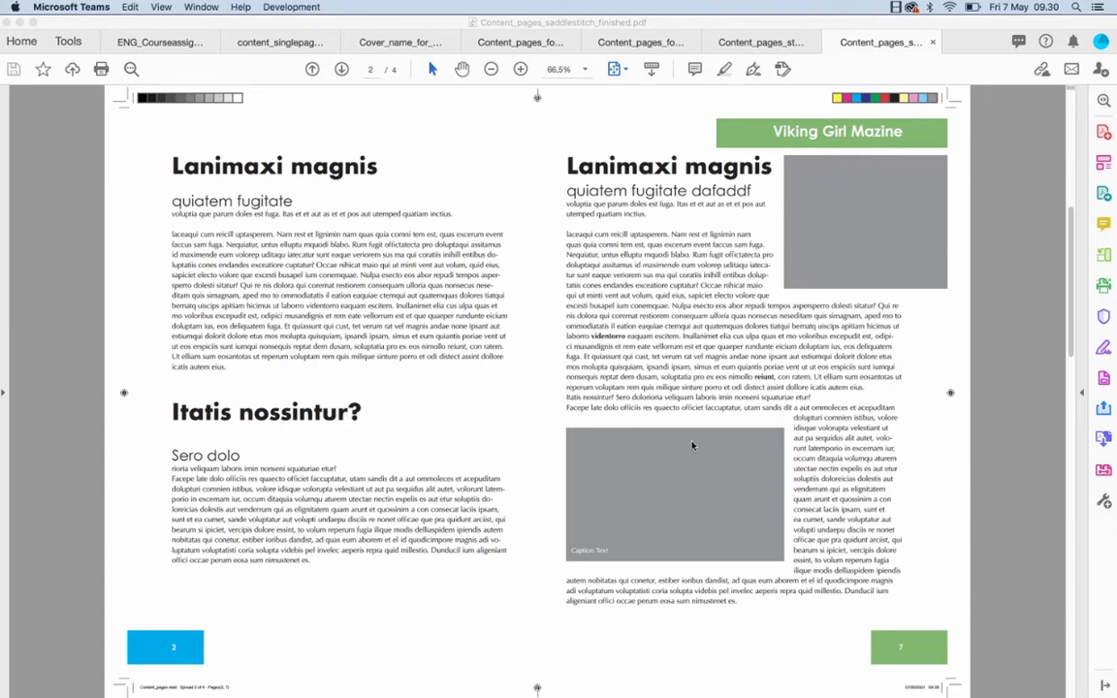
{"action": "scroll", "coordinate": [582, 471], "scroll_direction": "down", "scroll_amount": 2}
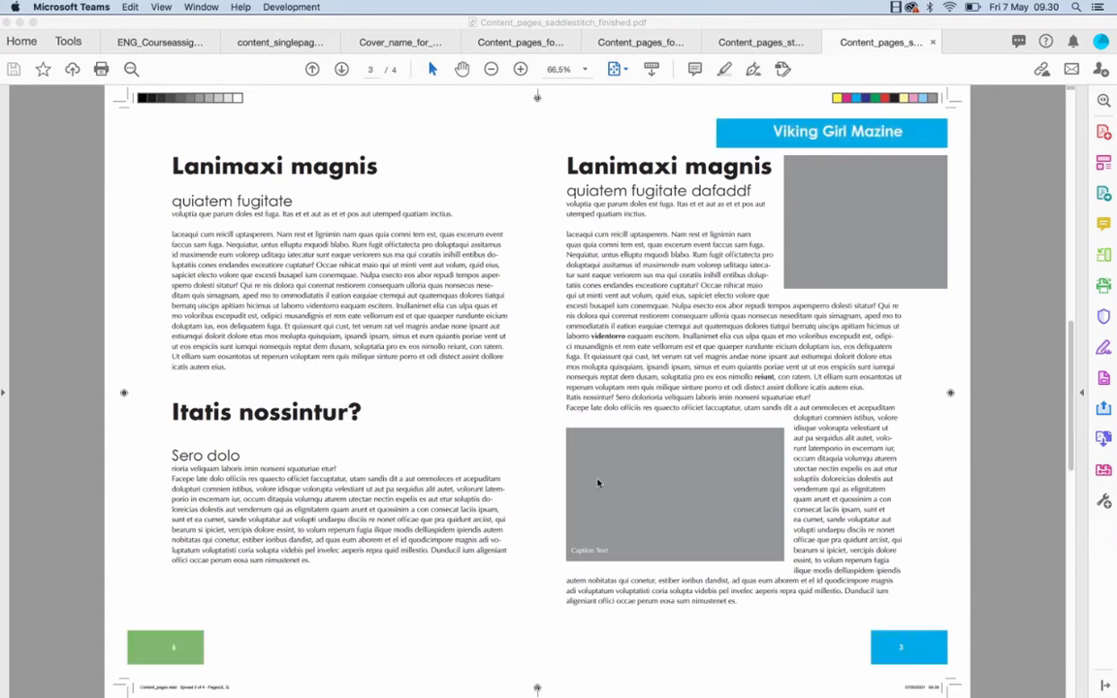
{"action": "scroll", "coordinate": [598, 483], "scroll_direction": "up", "scroll_amount": 4}
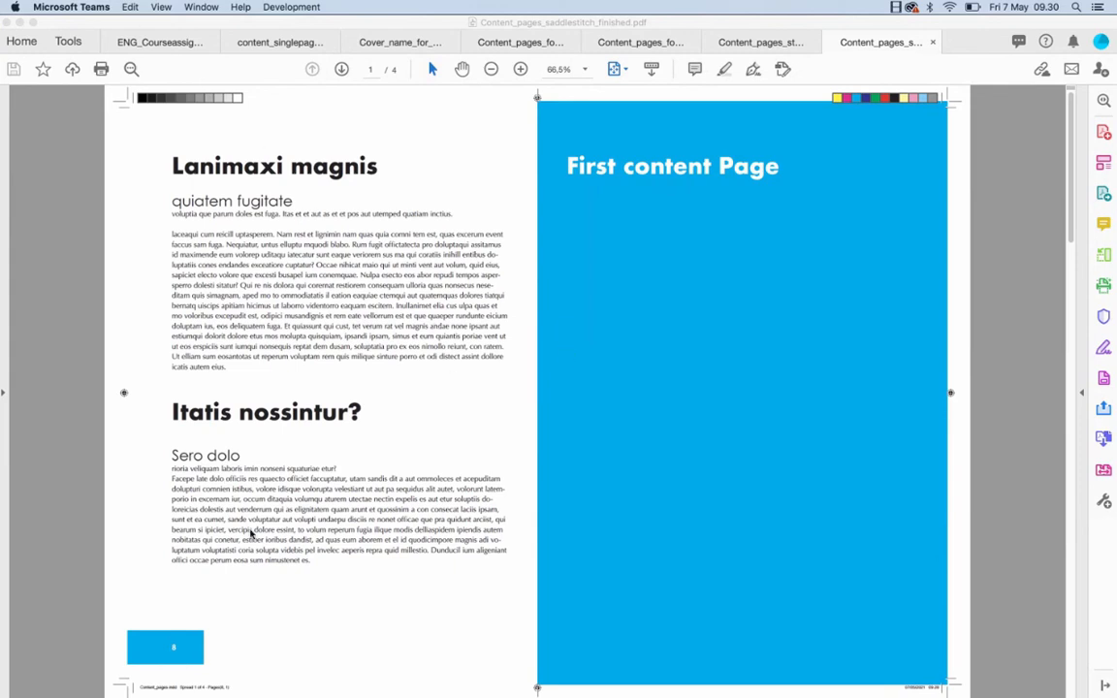
Switch to InDesign and start exporting the content pages as an Adobe PDF (Print) named Content_pages_digitalwiew
{"action": "mouse_move", "coordinate": [281, 691]}
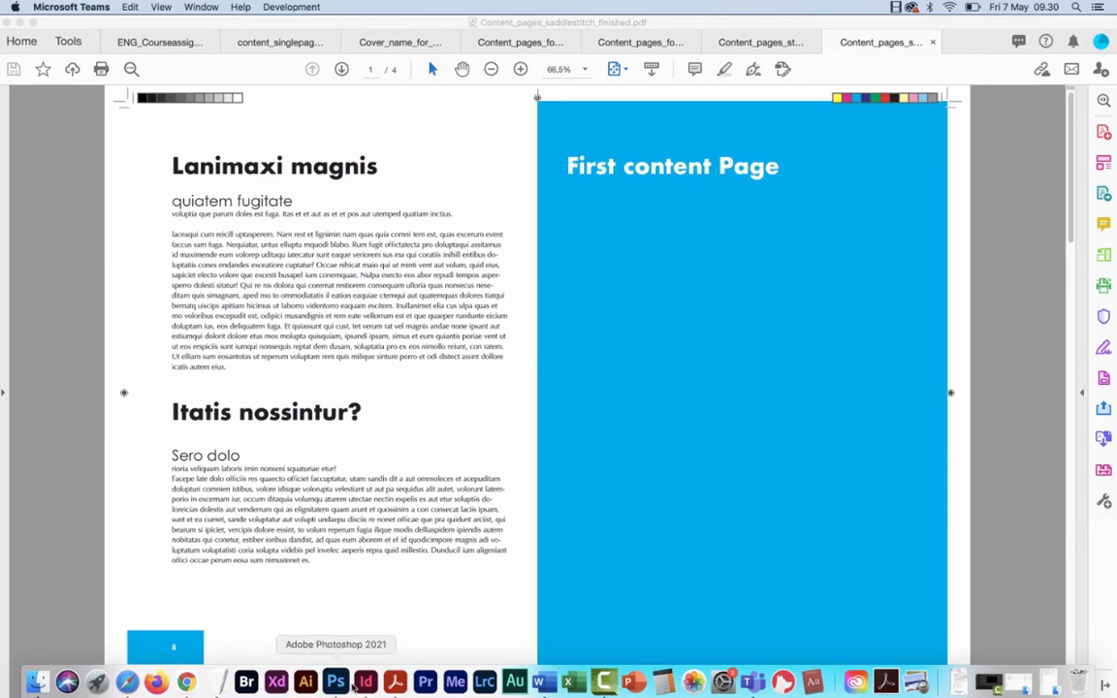
{"action": "left_click", "coordinate": [364, 682]}
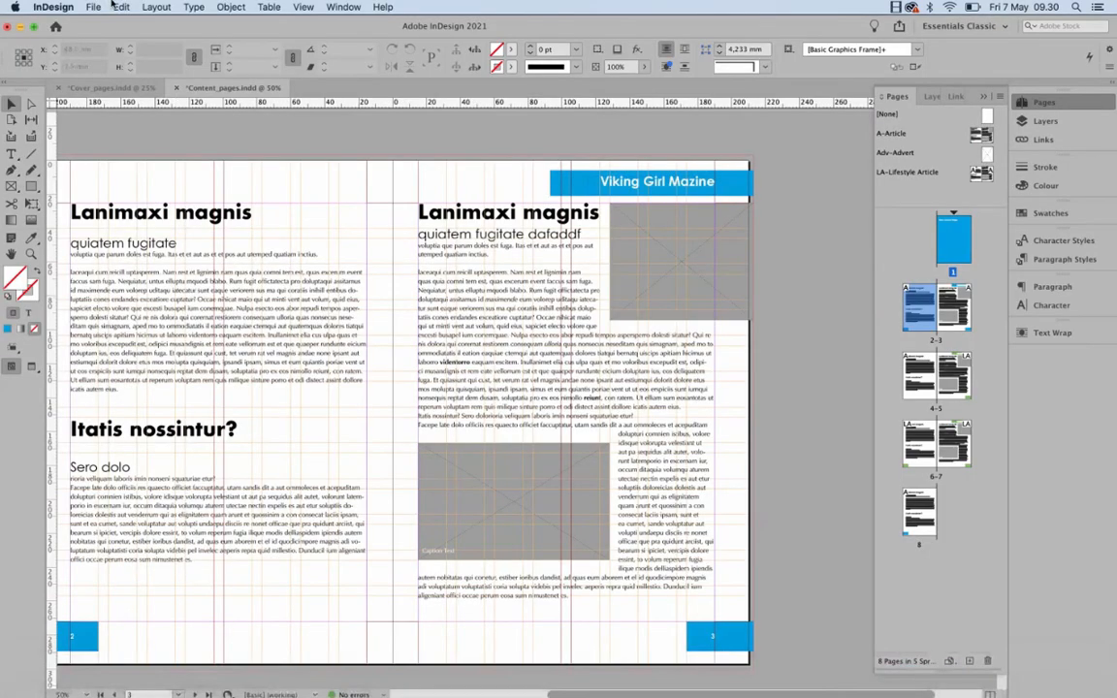
{"action": "left_click", "coordinate": [93, 7]}
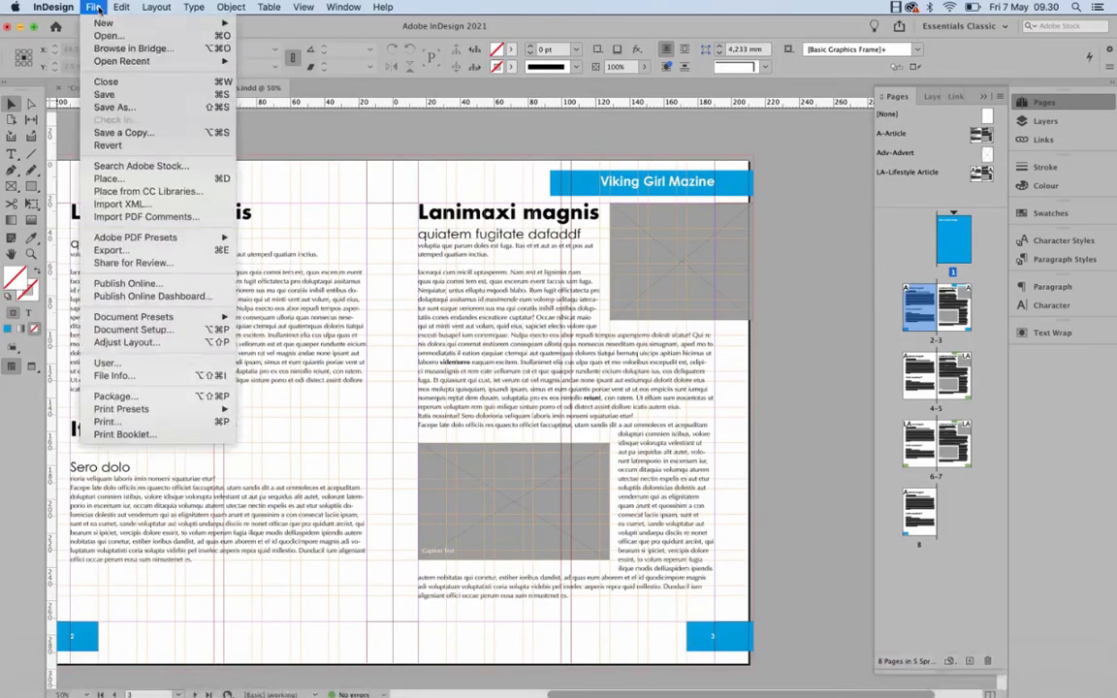
{"action": "left_click", "coordinate": [112, 250]}
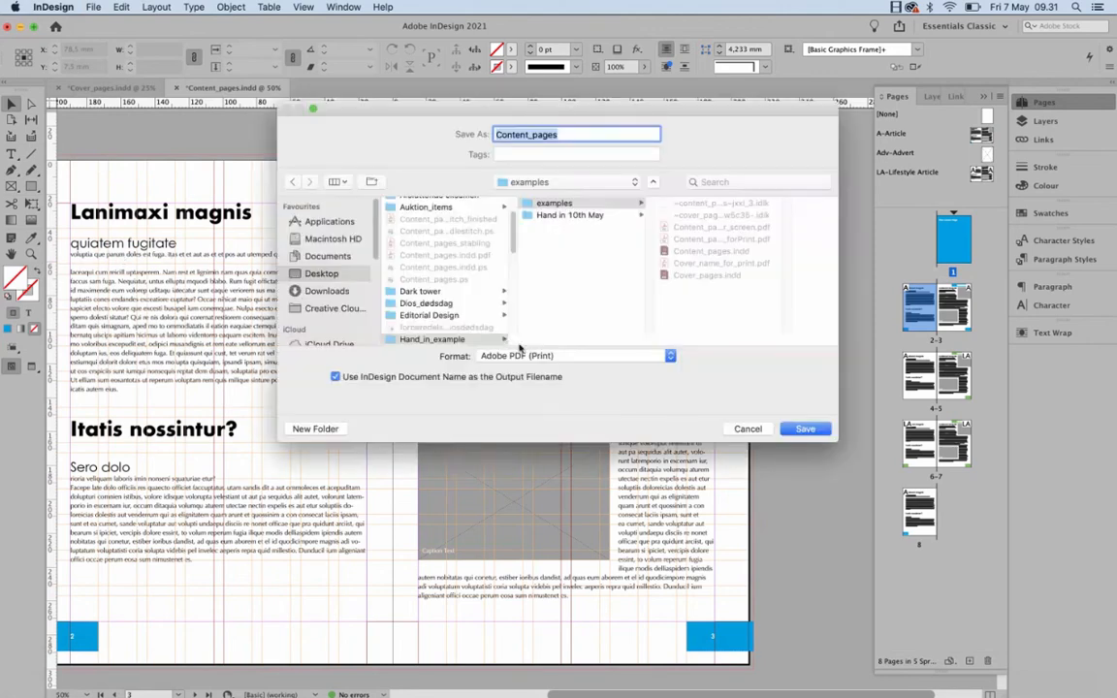
{"action": "left_click", "coordinate": [610, 136]}
{"action": "type", "text": "_di"}
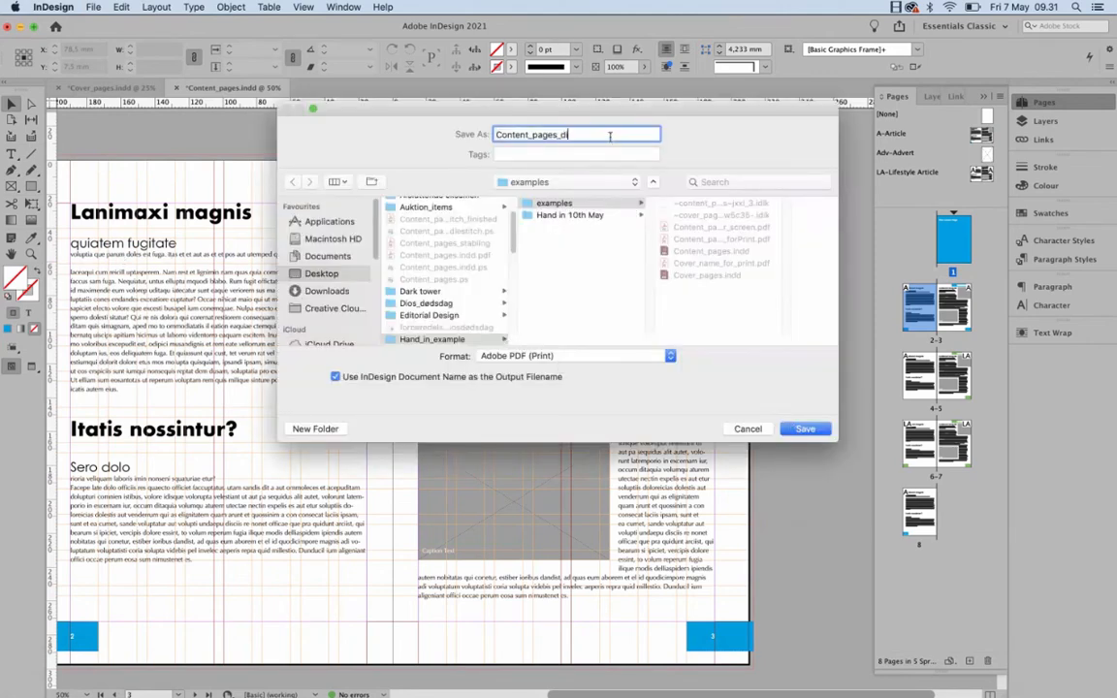
{"action": "type", "text": "gitalwiew"}
{"action": "key", "text": "Return"}
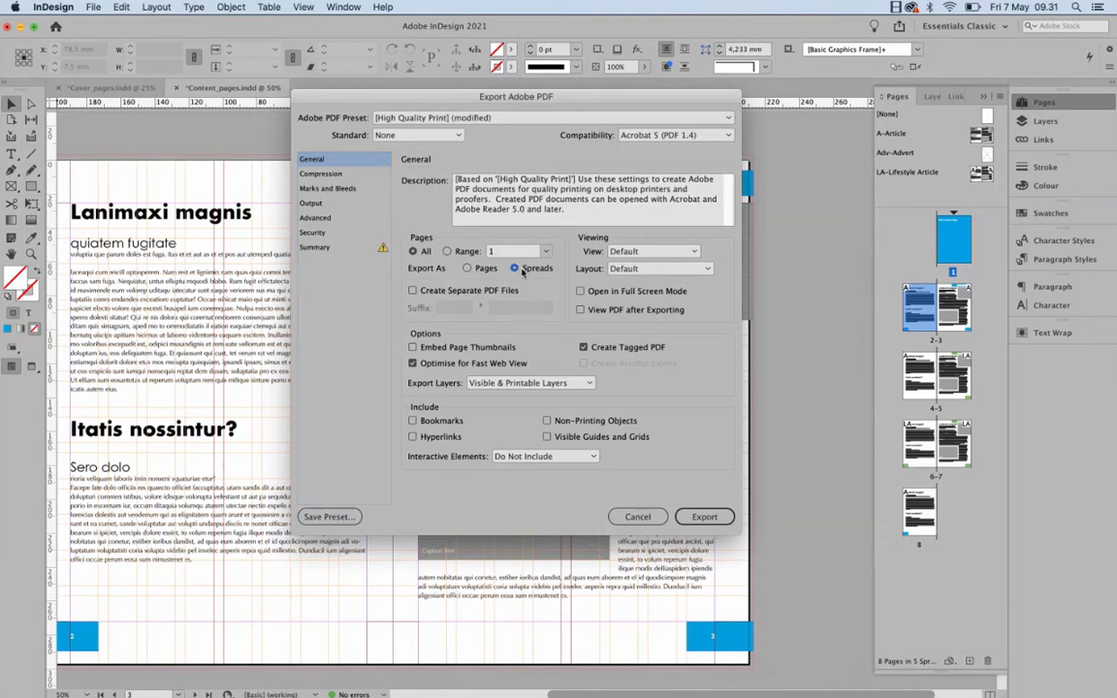
Review the marks, bleed and spreads settings of the PDF export and cancel it
{"action": "left_click", "coordinate": [328, 188]}
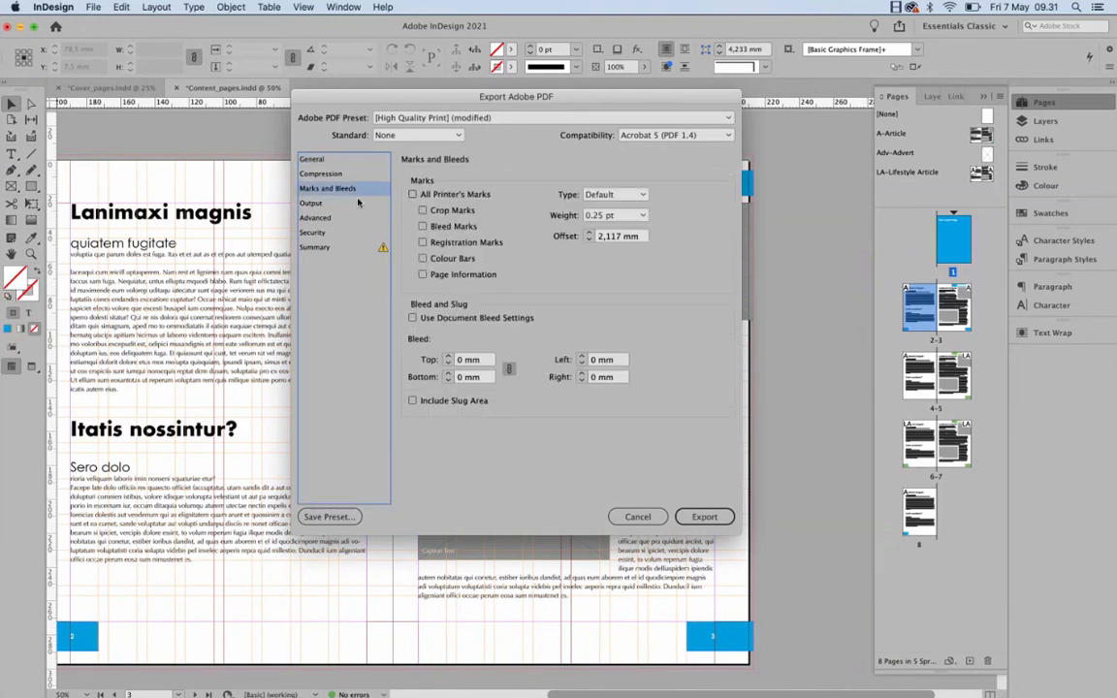
{"action": "left_click", "coordinate": [308, 159]}
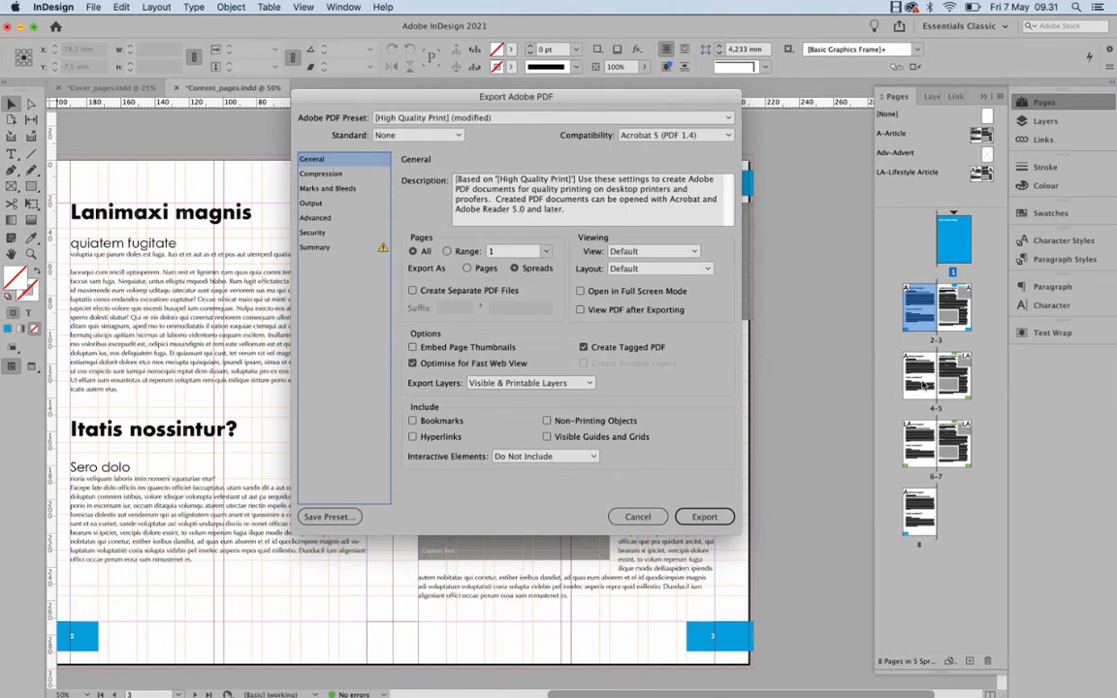
{"action": "left_click", "coordinate": [640, 516]}
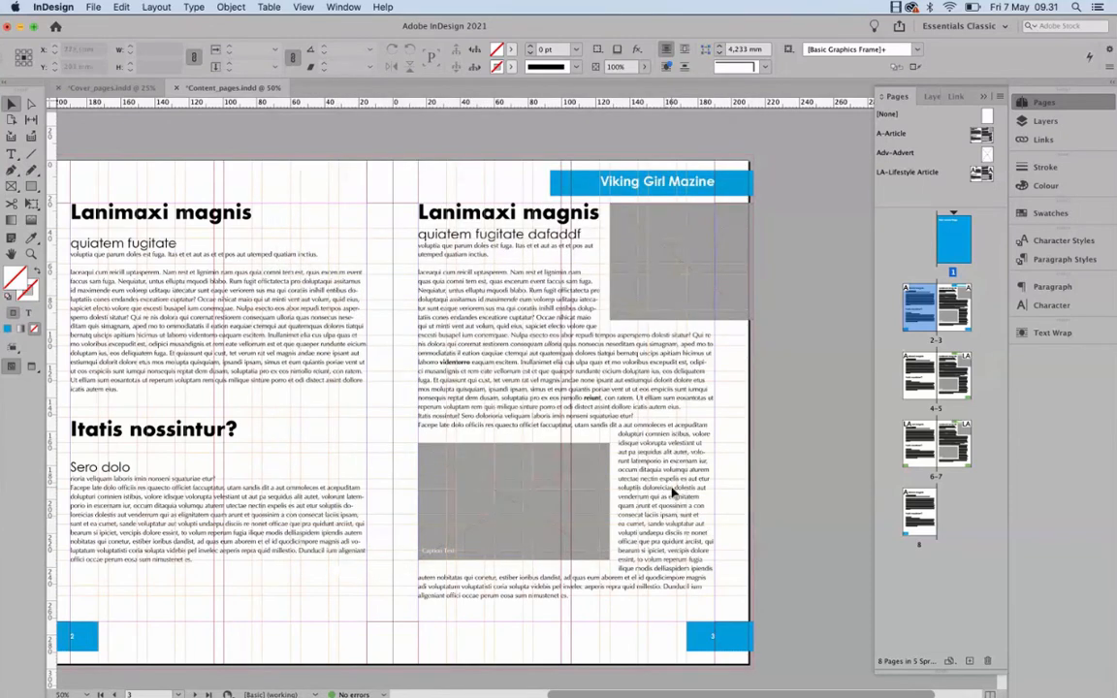